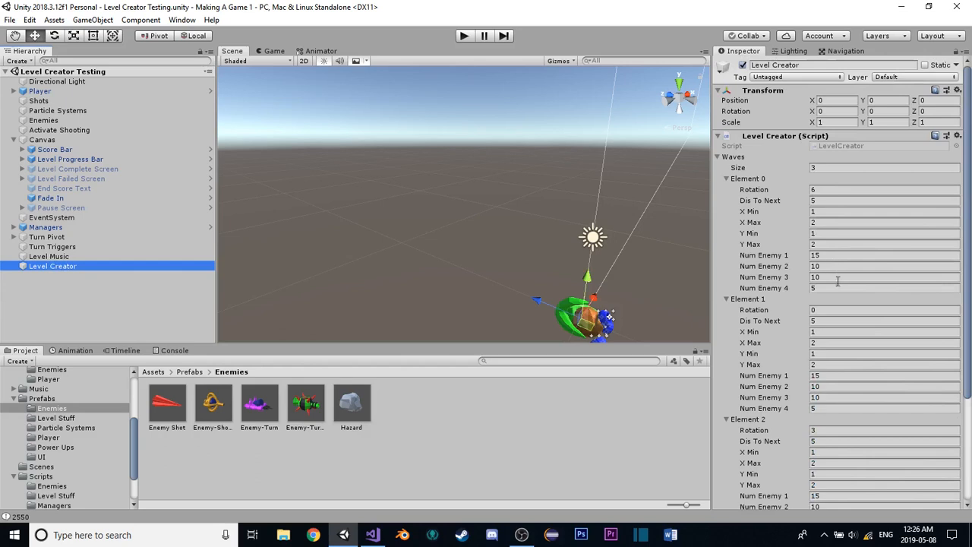
# Examine the Level Creator's wave settings, and switch to Visual Studio to review the Wave class and the xRadius values per rotation in LevelCreator.cs
pyautogui.scroll(-4, 842, 288)
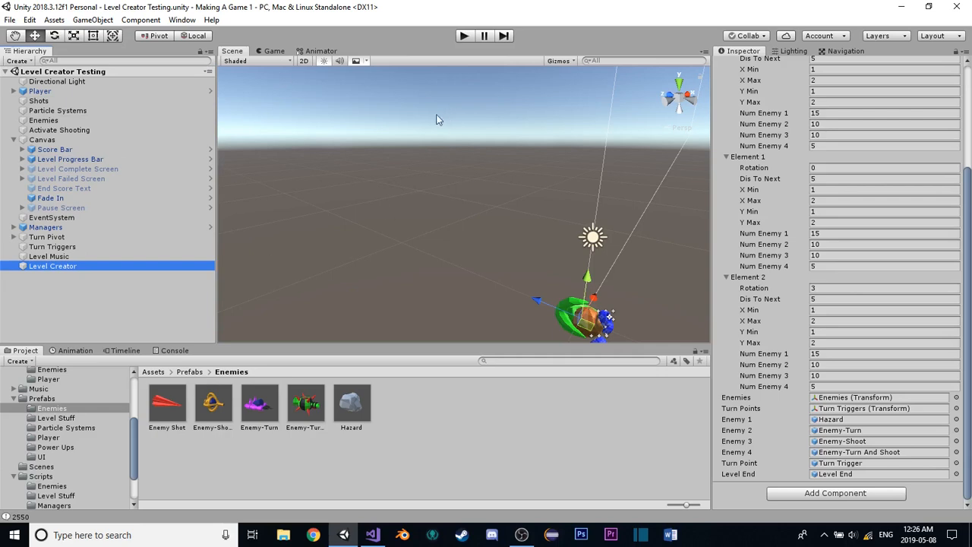
pyautogui.moveTo(430, 150); pyautogui.dragTo(416, 175, button='right')
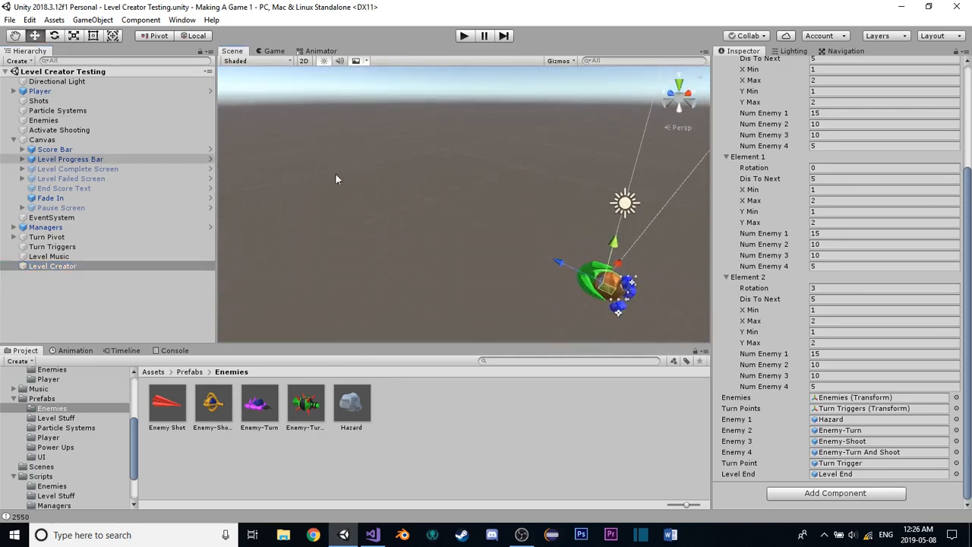
pyautogui.click(372, 534)
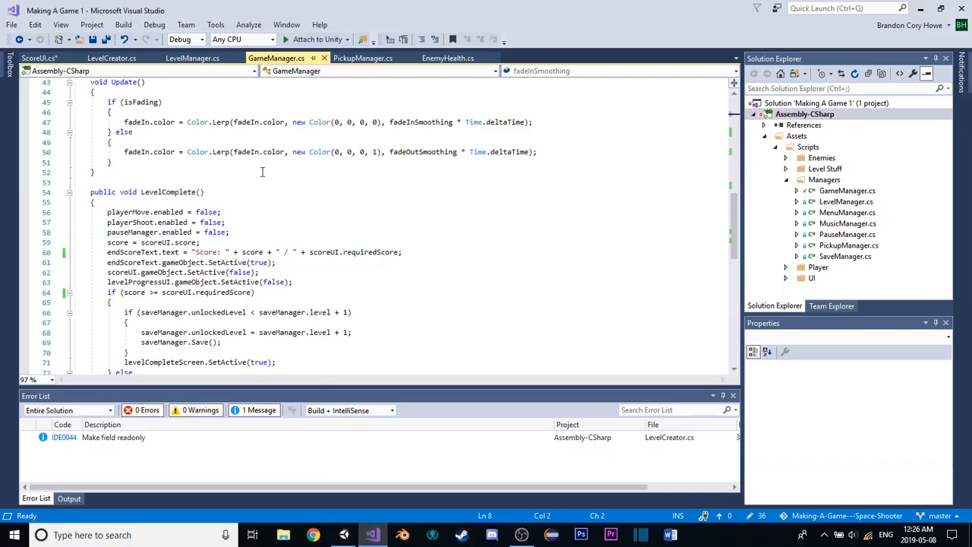
pyautogui.scroll(15, 202, 82)
pyautogui.click(112, 58)
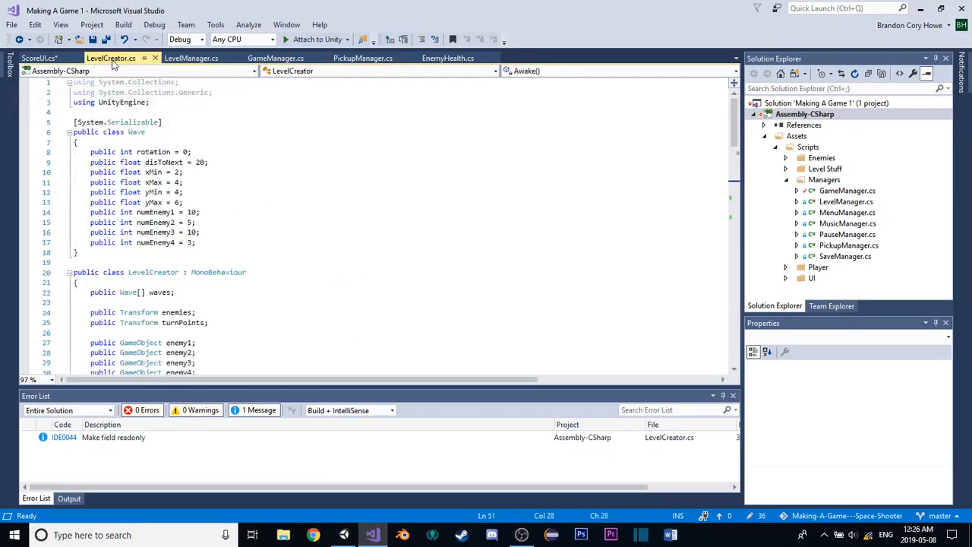
pyautogui.scroll(-8, 213, 220)
pyautogui.scroll(-4, 214, 234)
pyautogui.scroll(5, 205, 210)
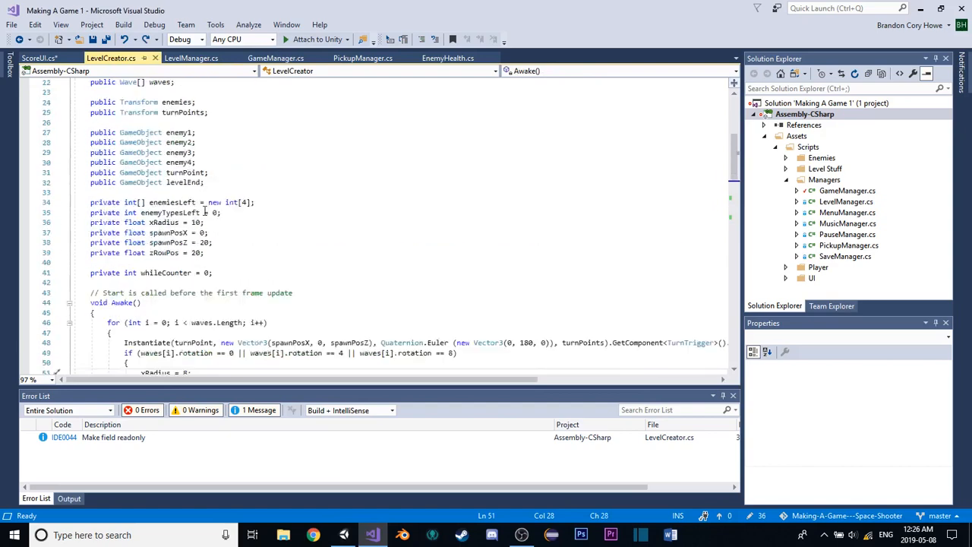
pyautogui.scroll(-7, 204, 210)
pyautogui.moveTo(189, 162); pyautogui.dragTo(183, 162)
pyautogui.moveTo(183, 202); pyautogui.dragTo(193, 202)
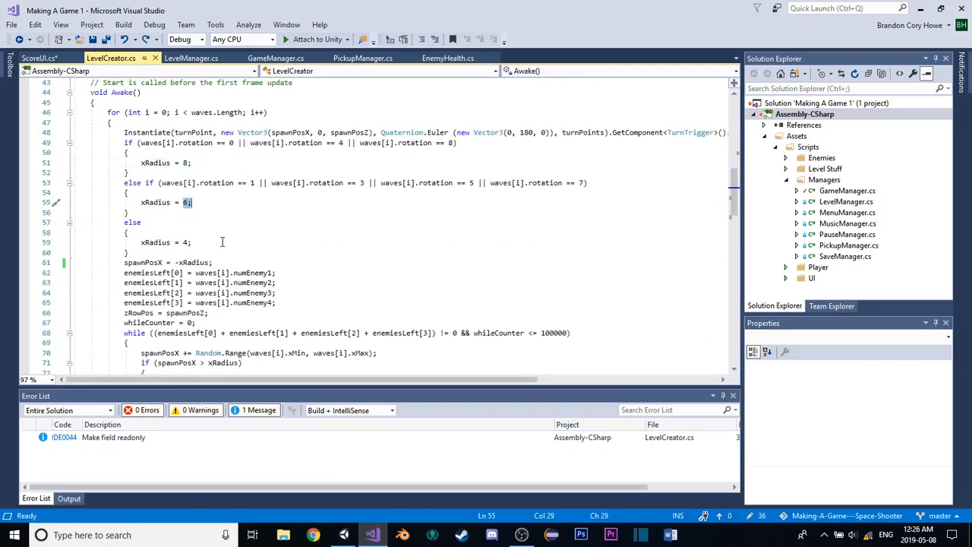
pyautogui.scroll(14, 230, 253)
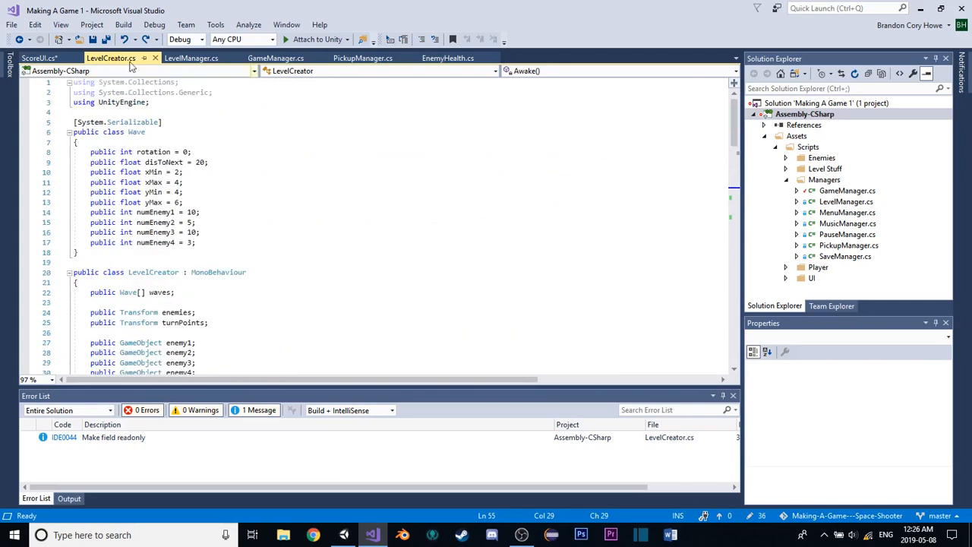
# Examine the field declarations at the start of ScoreUI.cs and GameManager.cs
pyautogui.click(38, 58)
pyautogui.scroll(10, 175, 159)
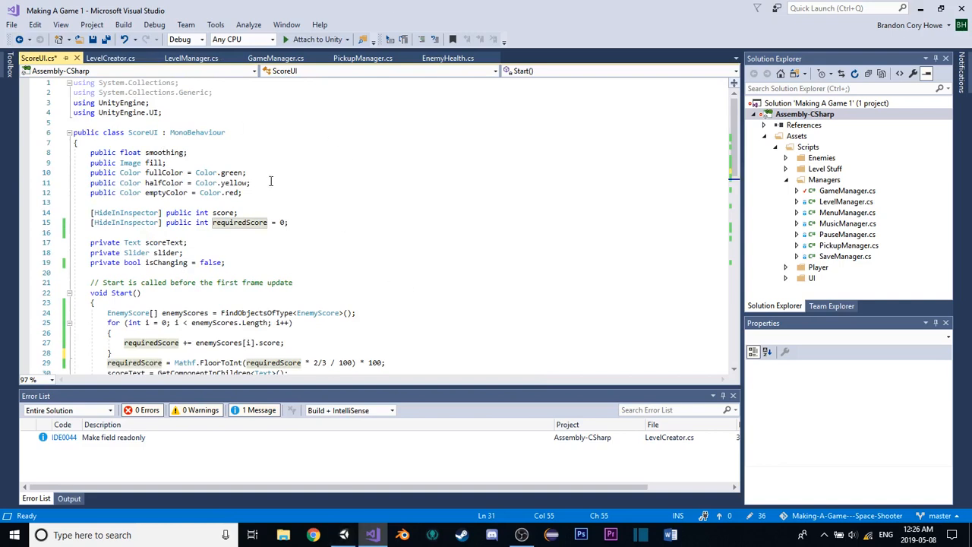
pyautogui.click(282, 60)
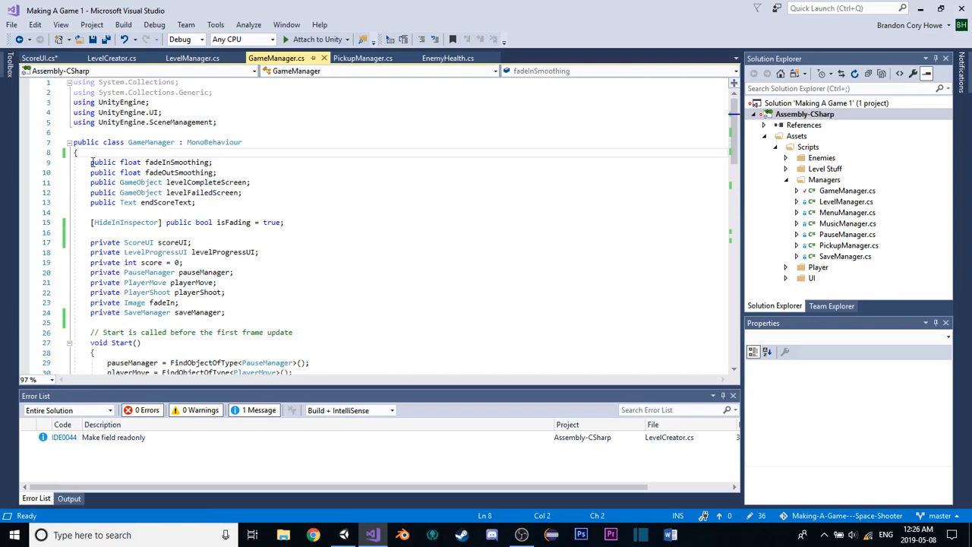
pyautogui.moveTo(86, 161); pyautogui.dragTo(163, 157)
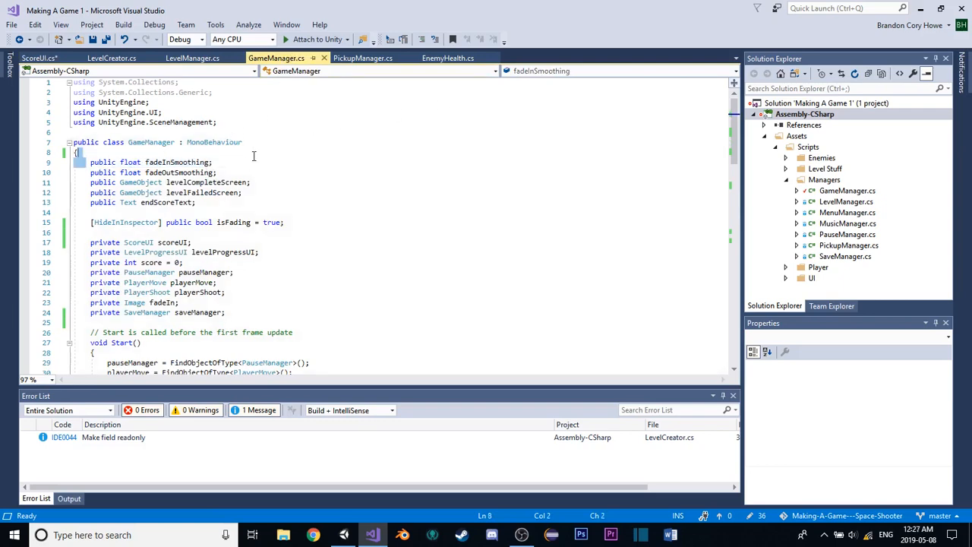
pyautogui.scroll(-6, 253, 119)
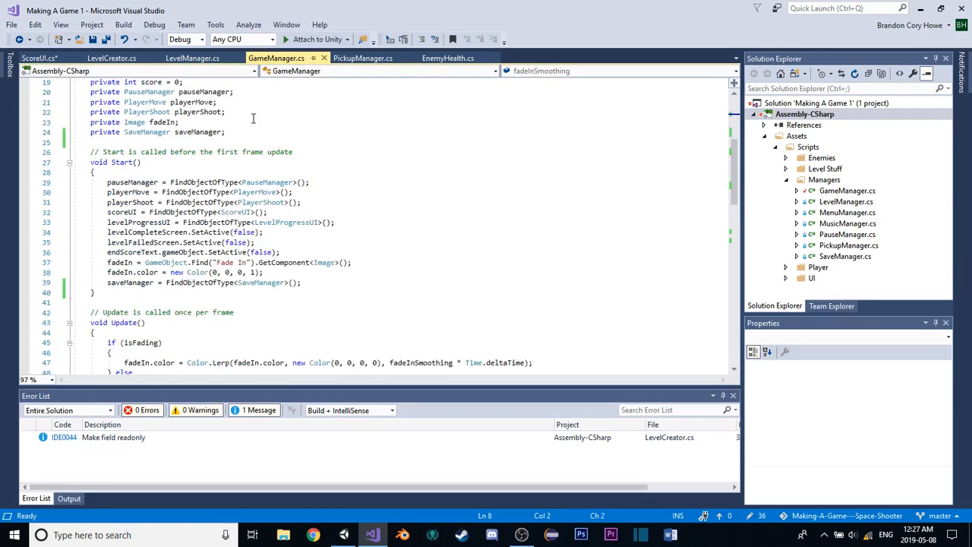
# Examine the EnemyScore lookup and the loop summing enemy scores into requiredScore in the Start method of ScoreUI.cs
pyautogui.click(38, 58)
pyautogui.scroll(-6, 230, 196)
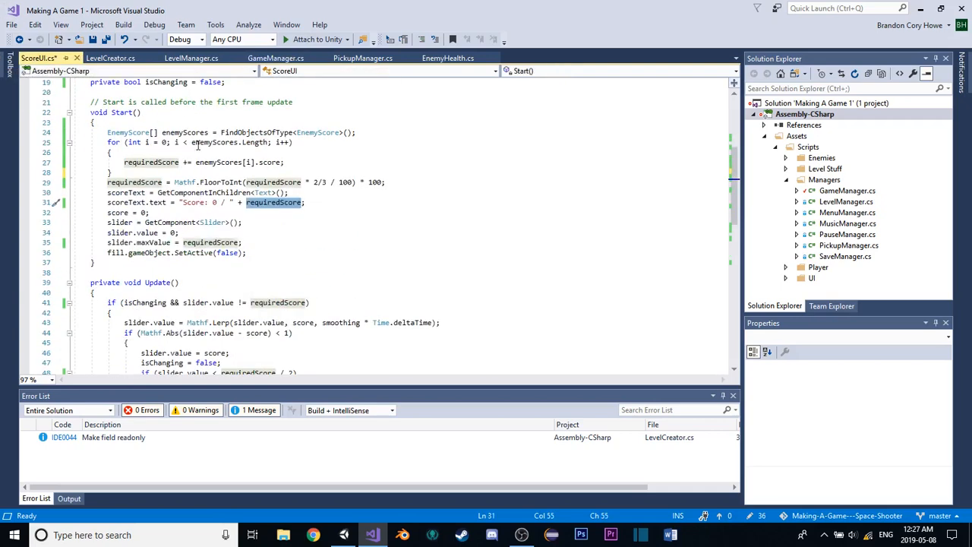
pyautogui.scroll(6, 187, 202)
pyautogui.scroll(-6, 187, 202)
pyautogui.moveTo(108, 132); pyautogui.dragTo(356, 130)
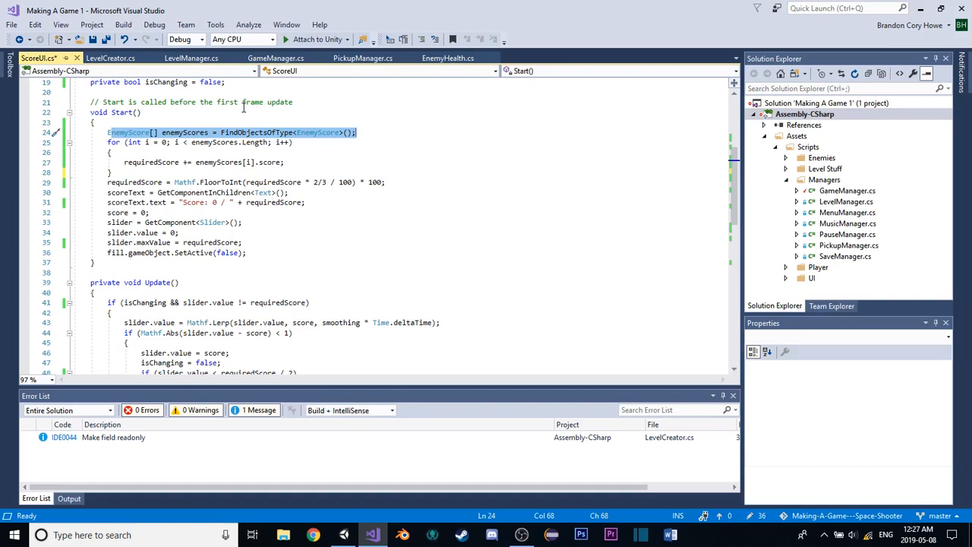
pyautogui.moveTo(99, 142); pyautogui.dragTo(281, 165)
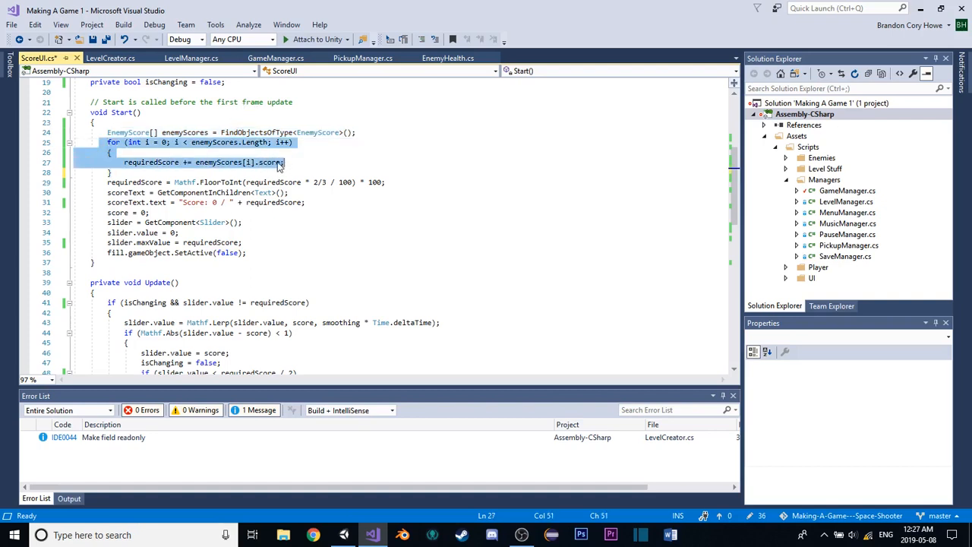
pyautogui.click(160, 153)
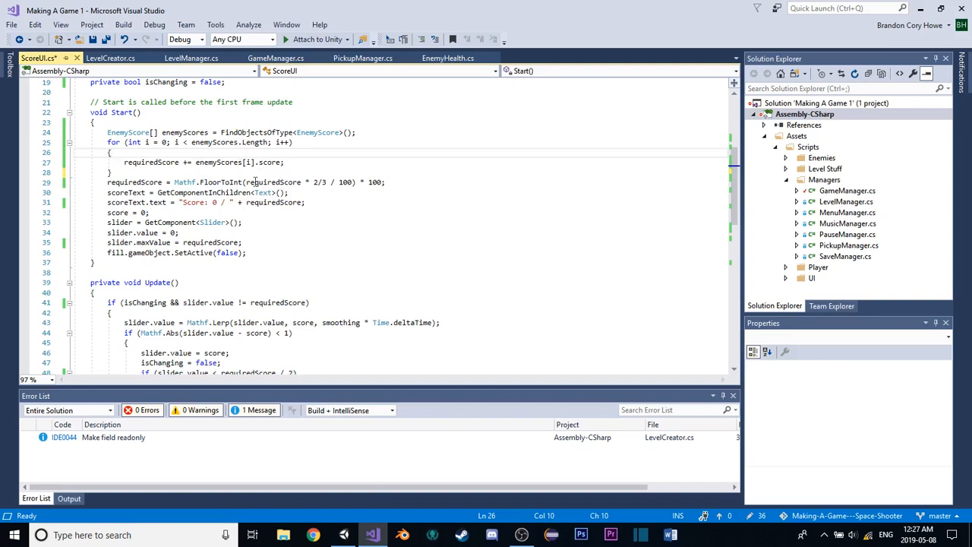
# Examine the Mathf.FloorToInt expression in ScoreUI.cs that takes two thirds of requiredScore and rounds it down to hundreds
pyautogui.moveTo(175, 183); pyautogui.dragTo(331, 183)
pyautogui.click(301, 184)
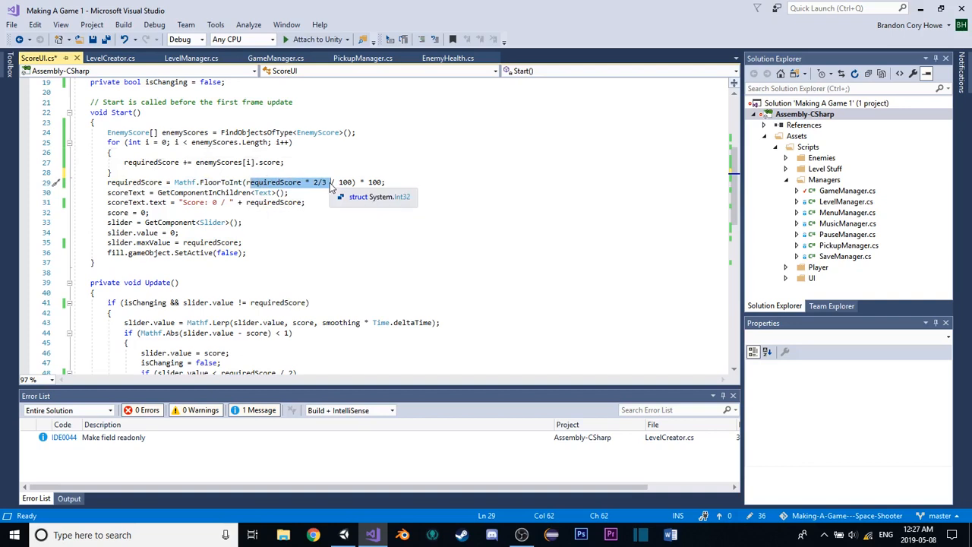
pyautogui.click(331, 187)
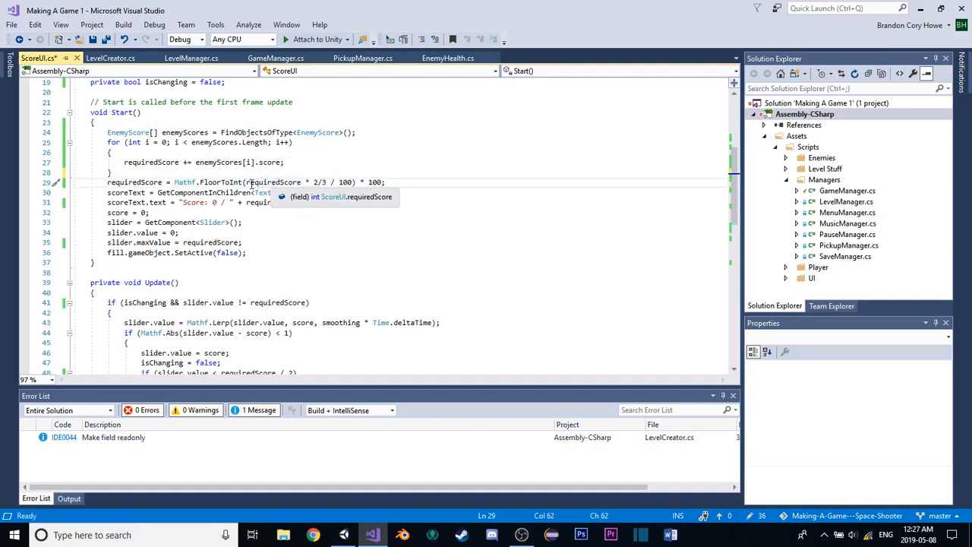
pyautogui.moveTo(247, 183); pyautogui.dragTo(354, 183)
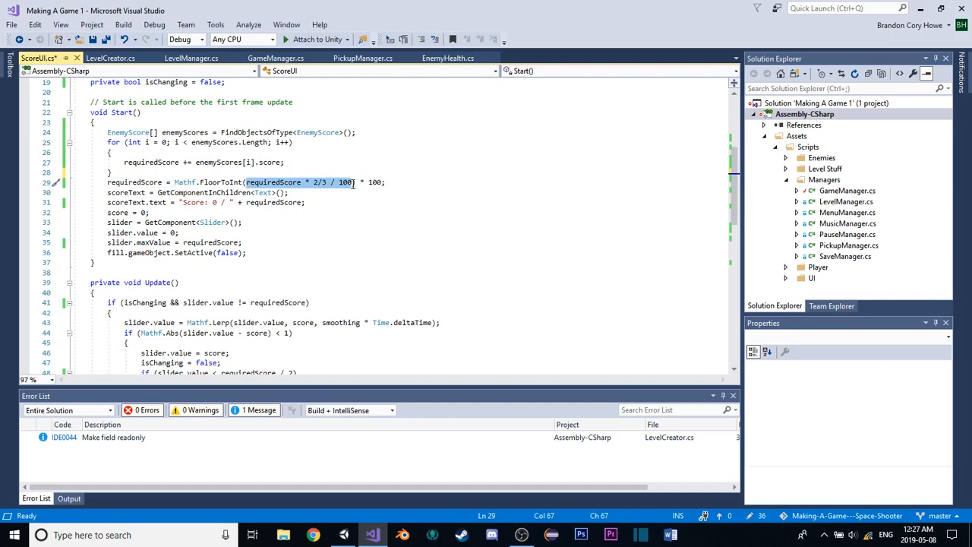
pyautogui.click(202, 183)
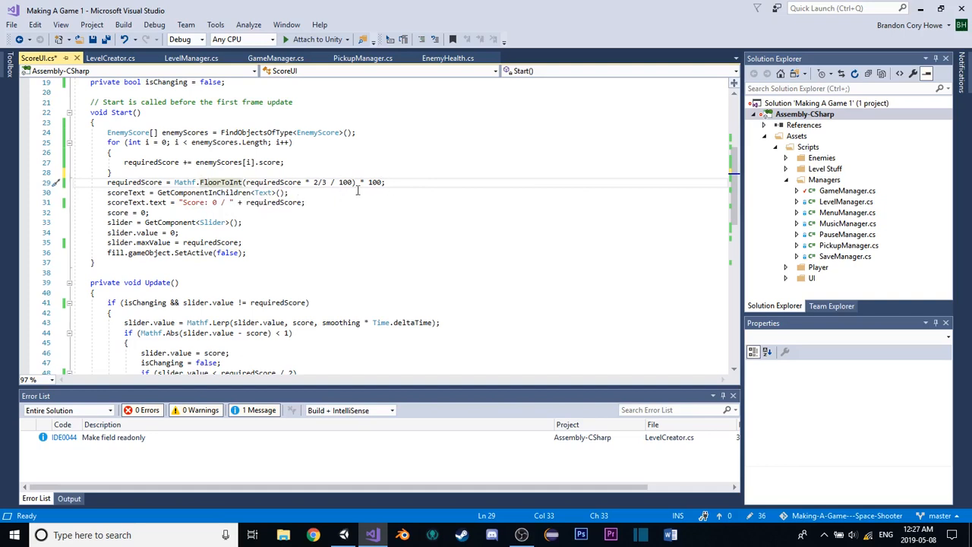
# Trace where requiredScore is used for the score text, the slider's maximum value and the Update condition in ScoreUI.cs
pyautogui.doubleClick(133, 183)
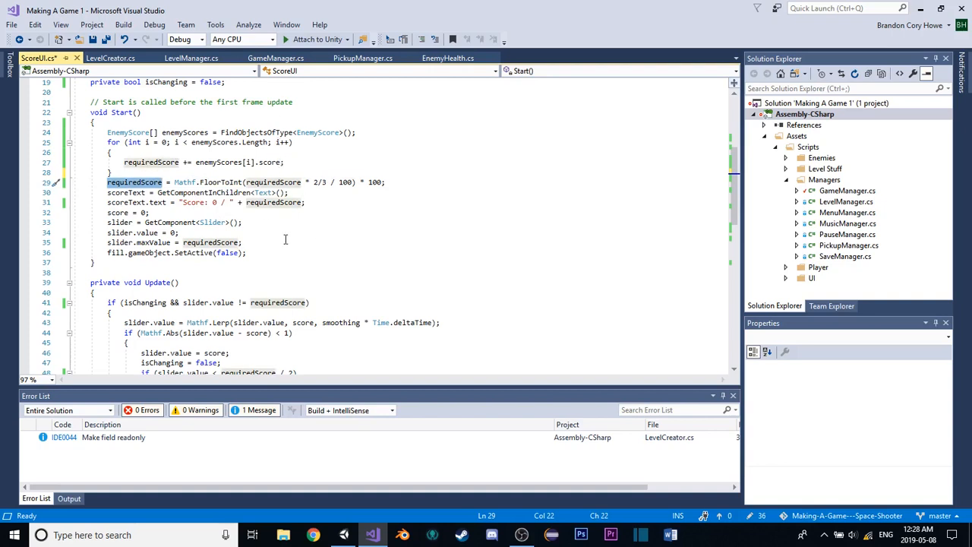
pyautogui.doubleClick(262, 204)
pyautogui.doubleClick(226, 243)
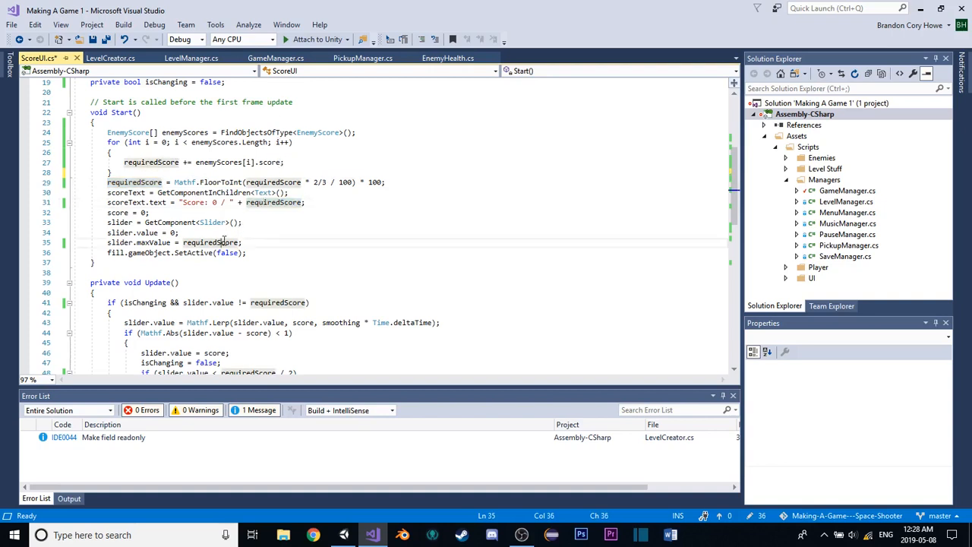
pyautogui.doubleClick(279, 303)
# Review how GameManager.cs declares scoreUI and uses its requiredScore in the LevelComplete method
pyautogui.click(274, 58)
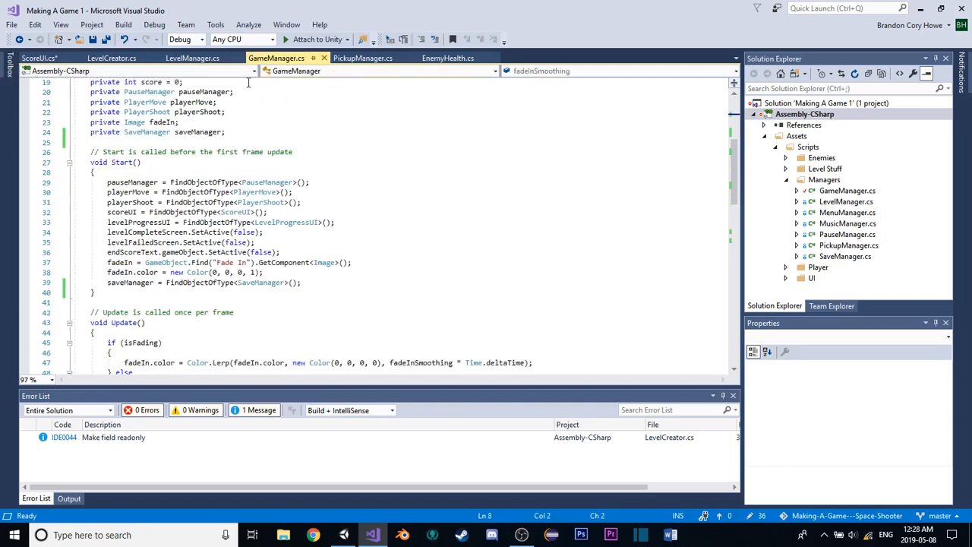
pyautogui.scroll(-3, 423, 195)
pyautogui.scroll(-9, 195, 161)
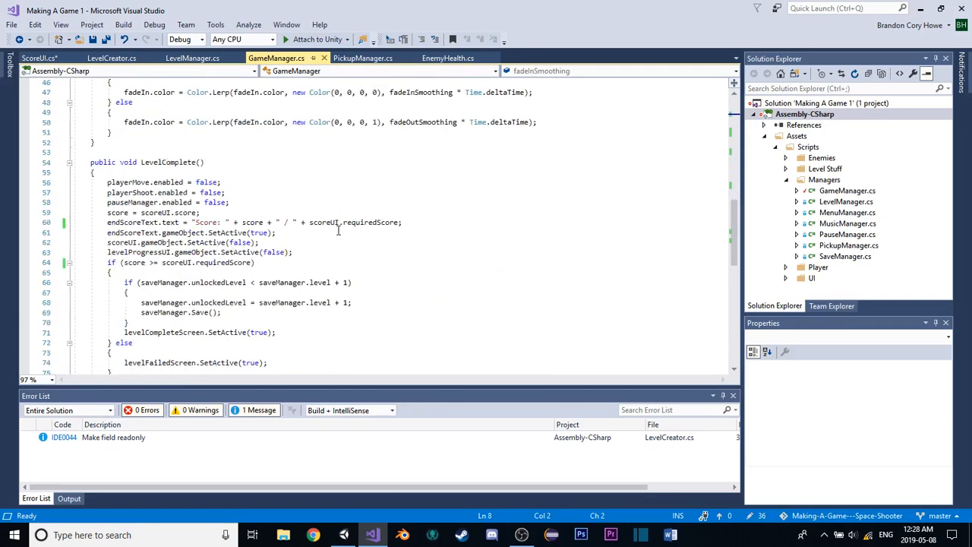
pyautogui.scroll(3, 334, 228)
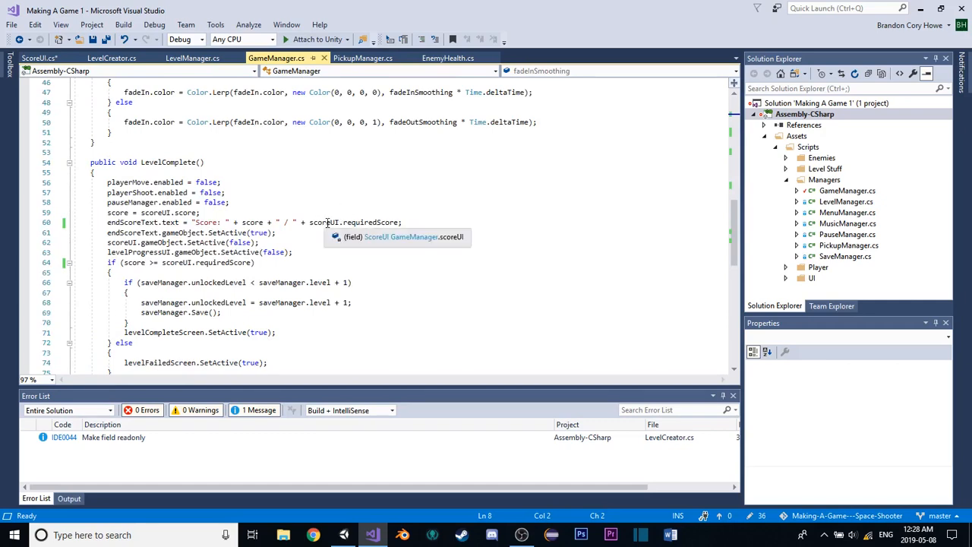
pyautogui.scroll(15, 311, 216)
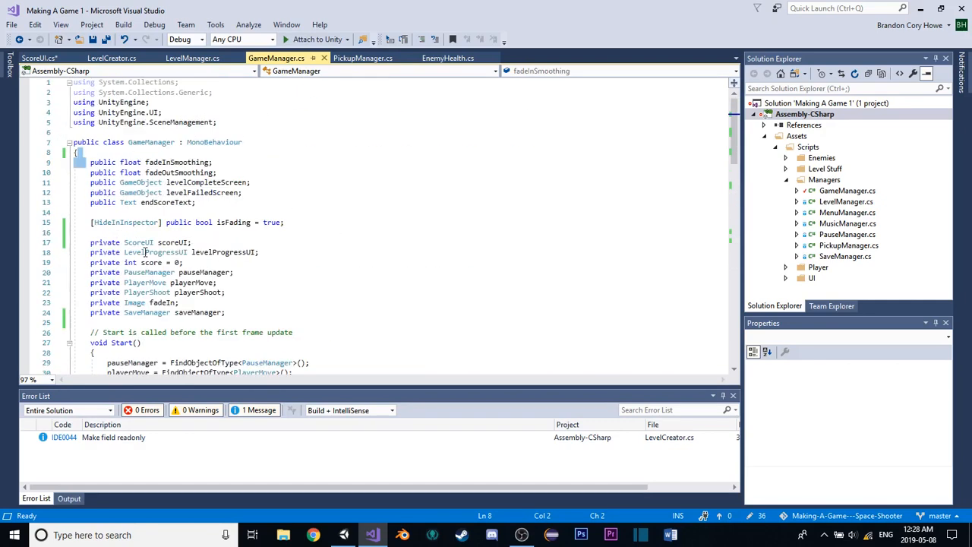
pyautogui.scroll(-9, 175, 237)
pyautogui.scroll(-10, 254, 205)
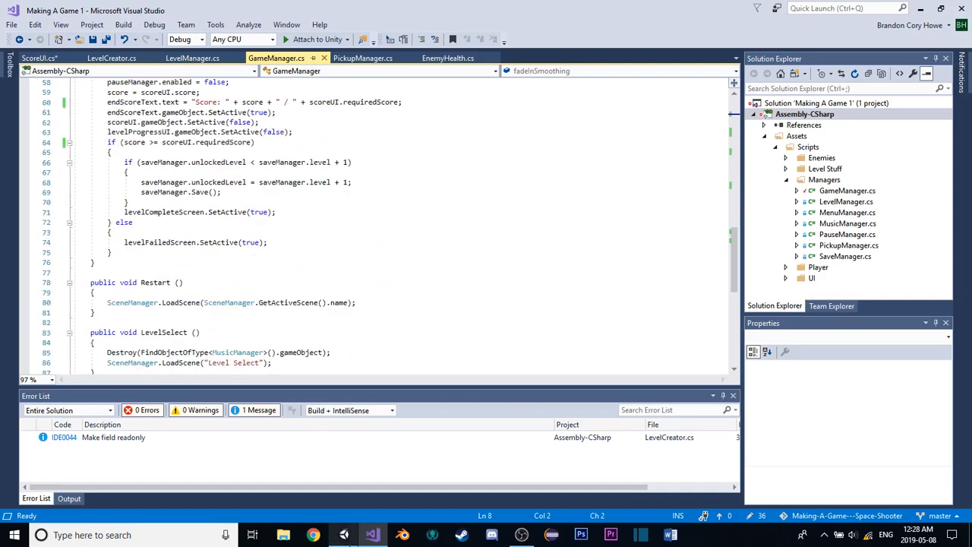
# Save ScoreUI.cs and switch back to Unity
pyautogui.click(51, 59)
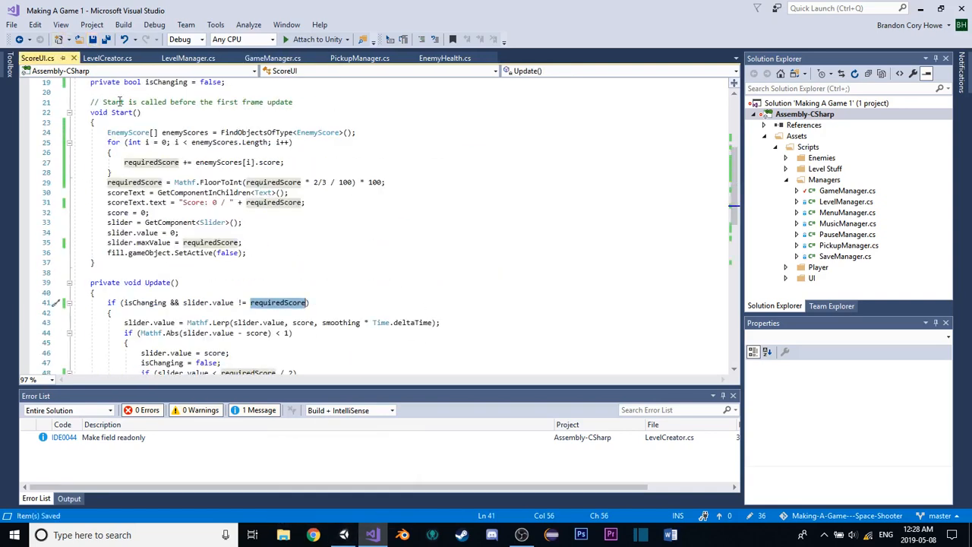
pyautogui.click(352, 535)
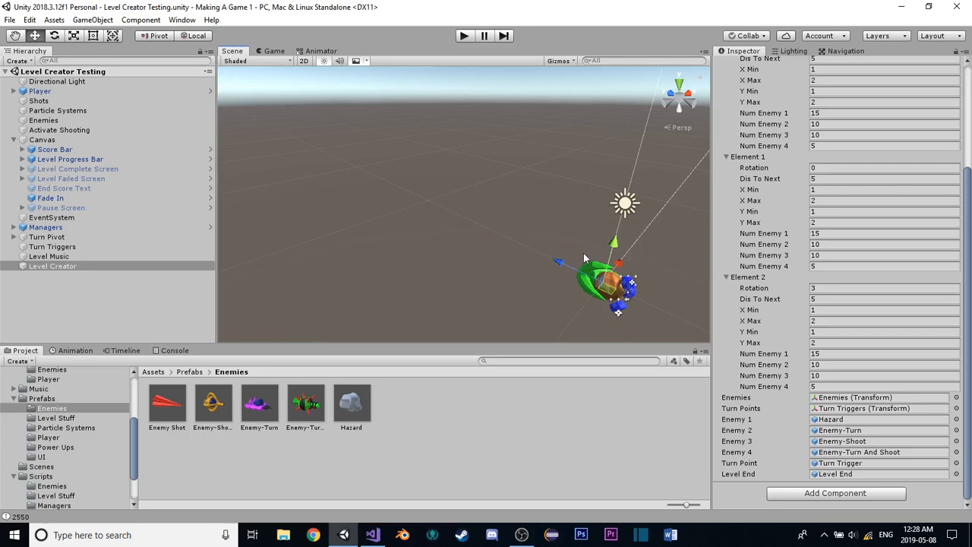
# Open the Level 1, Level 2 and Level 3 scenes from the Scenes folder one after another to inspect their enemy layouts
pyautogui.click(42, 466)
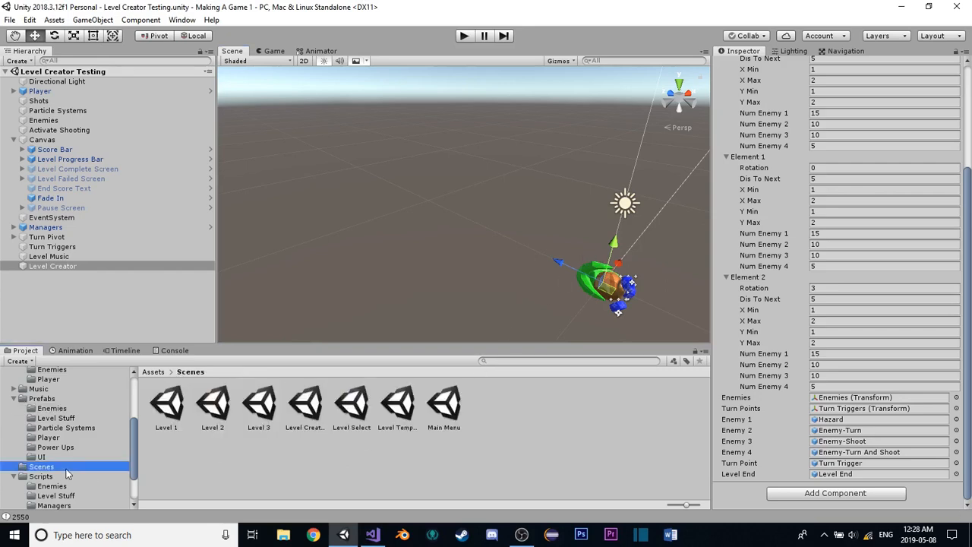
pyautogui.click(181, 412)
pyautogui.doubleClick(166, 406)
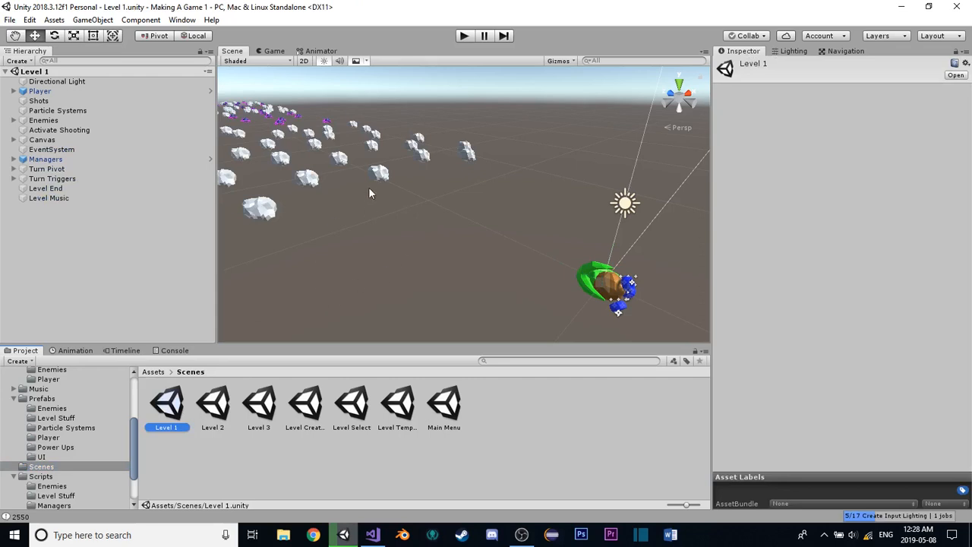
pyautogui.scroll(-5, 368, 187)
pyautogui.doubleClick(222, 395)
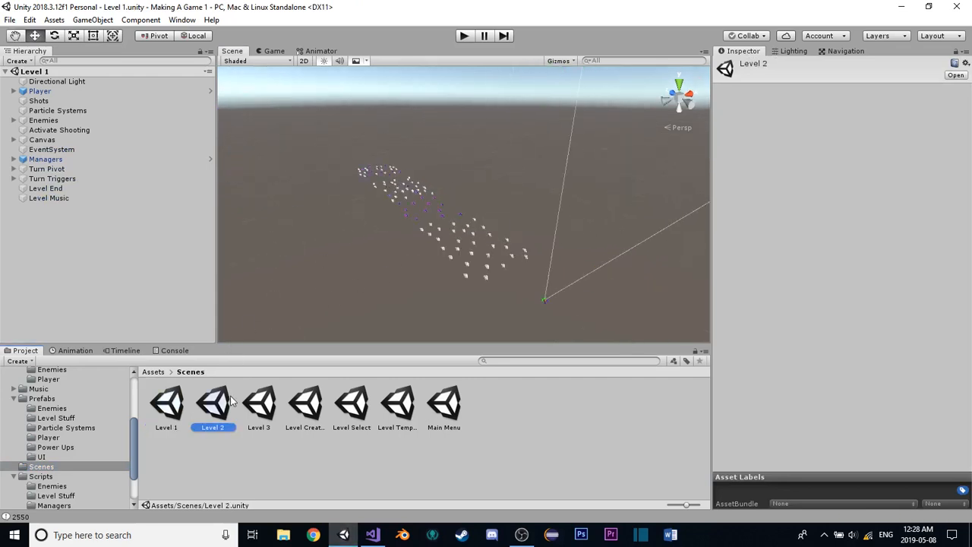
pyautogui.click(272, 401)
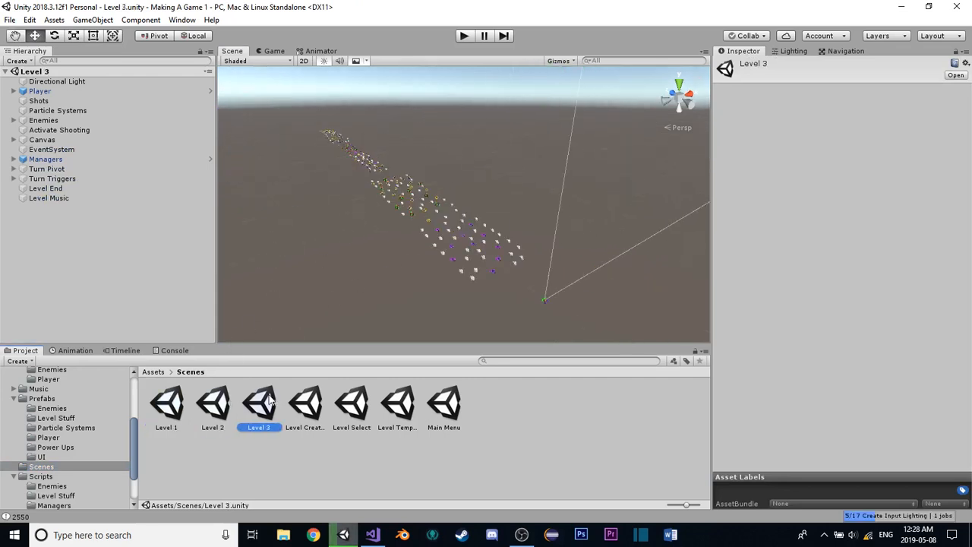
# Delete the Level 3, Level 2 and Level 1 scenes from the Scenes folder
pyautogui.doubleClick(267, 400)
pyautogui.press('Delete')
pyautogui.click(516, 293)
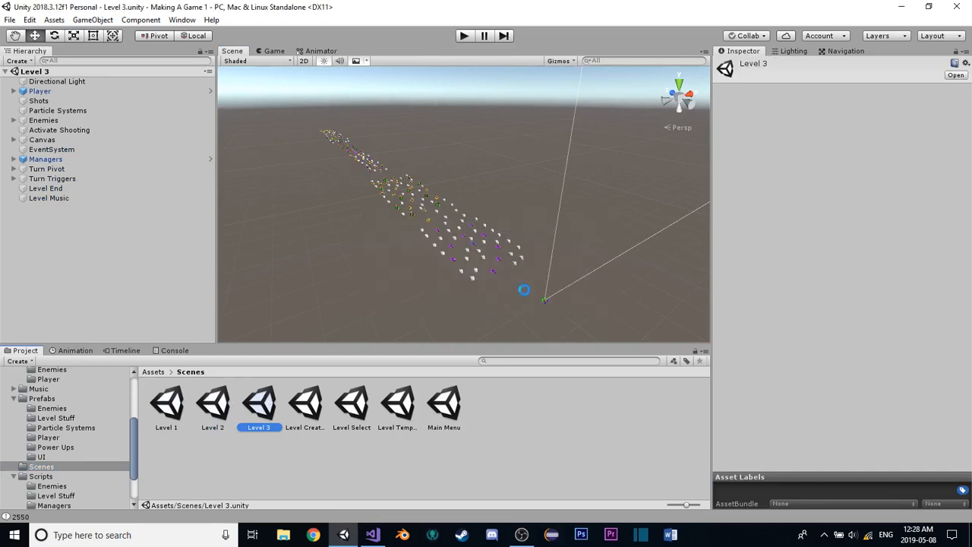
pyautogui.click(220, 410)
pyautogui.press('Delete')
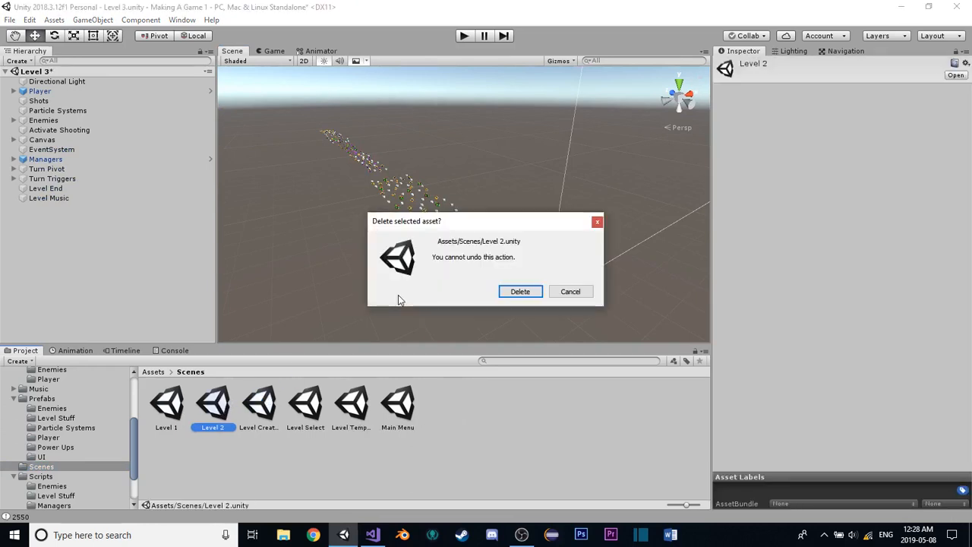
pyautogui.click(520, 292)
pyautogui.click(167, 406)
pyautogui.press('Delete')
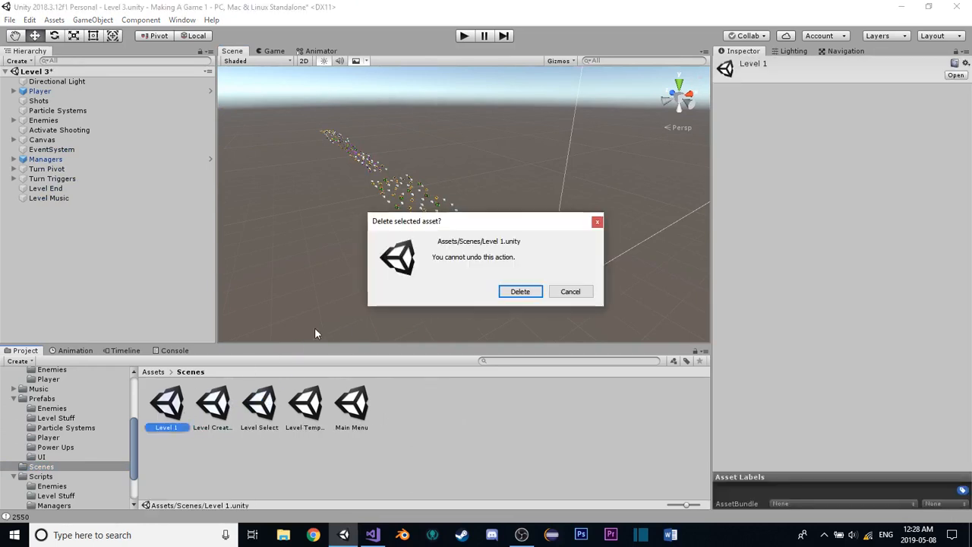
pyautogui.click(520, 292)
# Open the Level Template scene without saving the changes to Level 3, and inspect its enemy layout
pyautogui.doubleClick(277, 410)
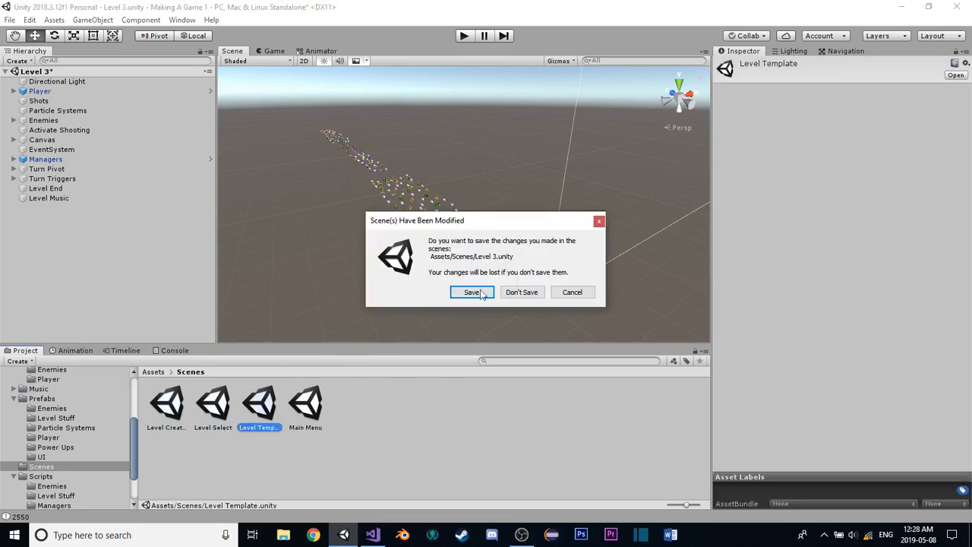
pyautogui.click(523, 292)
pyautogui.moveTo(436, 245); pyautogui.dragTo(412, 188, button='right')
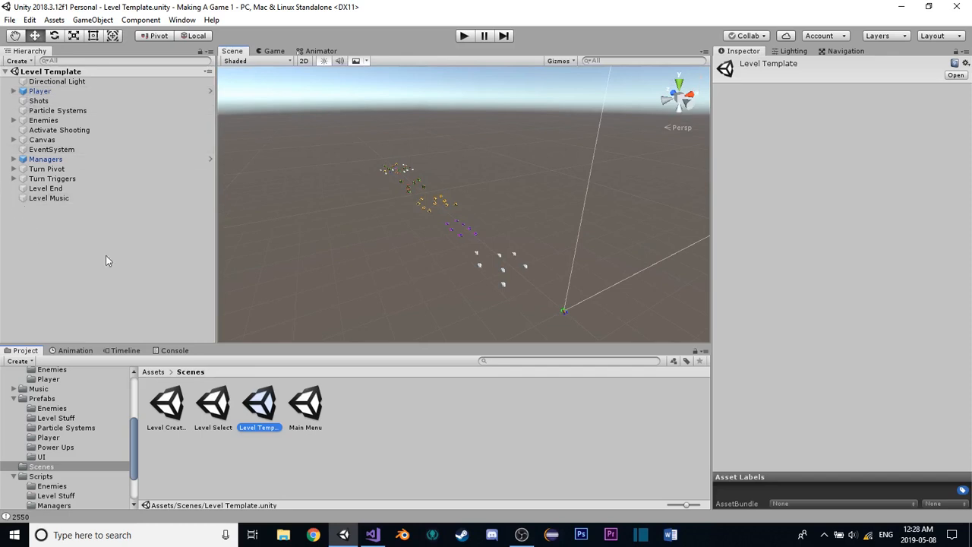
# Open the Level Creator Testing scene and save a copy of it as Level 1 in the Scenes folder
pyautogui.doubleClick(183, 401)
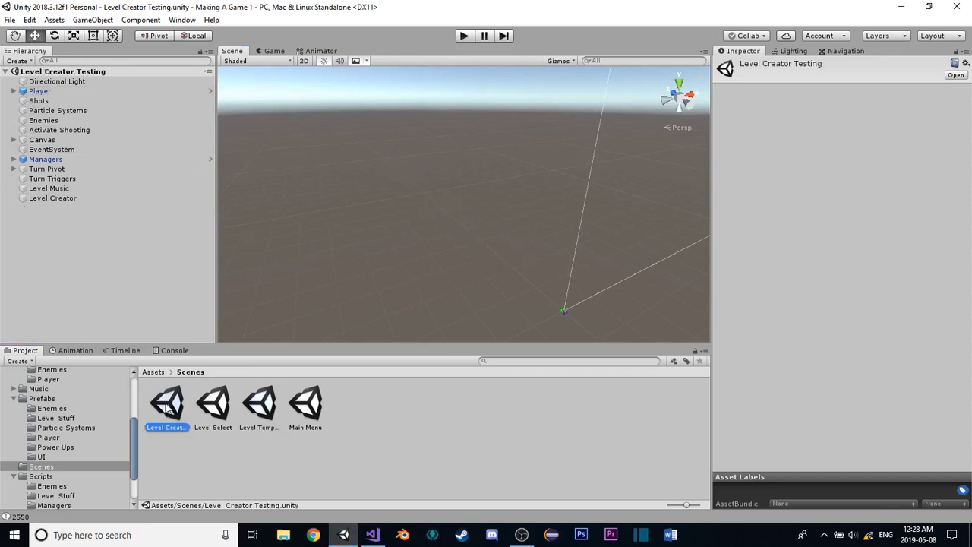
pyautogui.rightClick(168, 410)
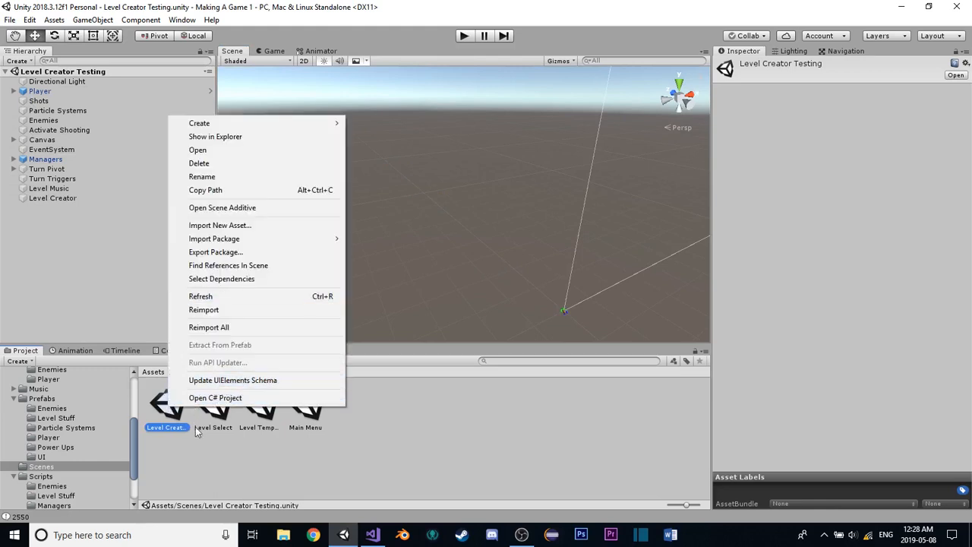
pyautogui.click(3, 21)
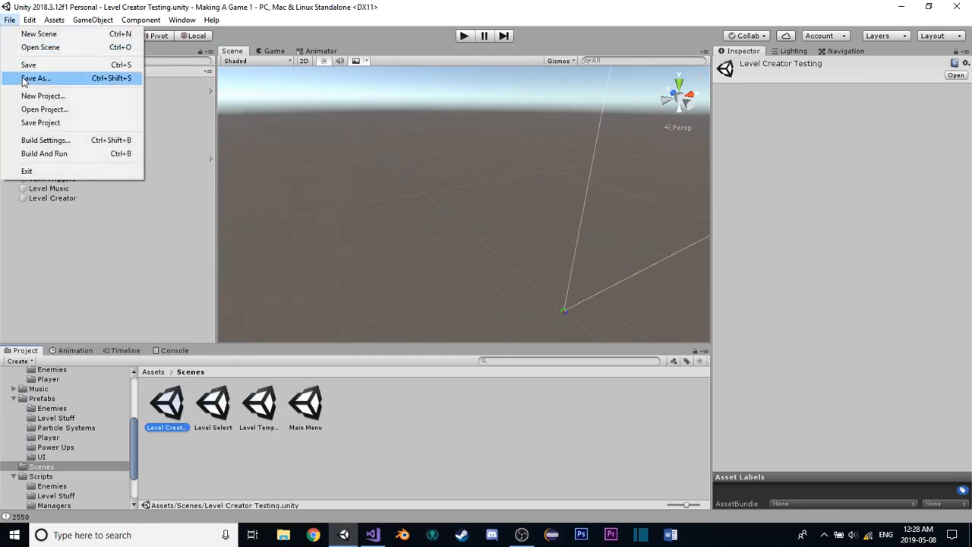
pyautogui.click(26, 78)
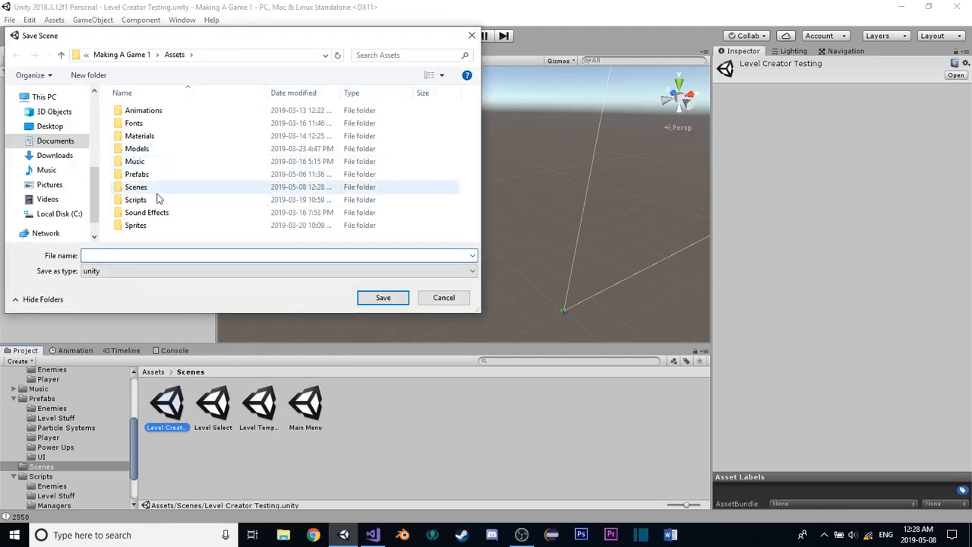
pyautogui.doubleClick(155, 188)
pyautogui.click(172, 255)
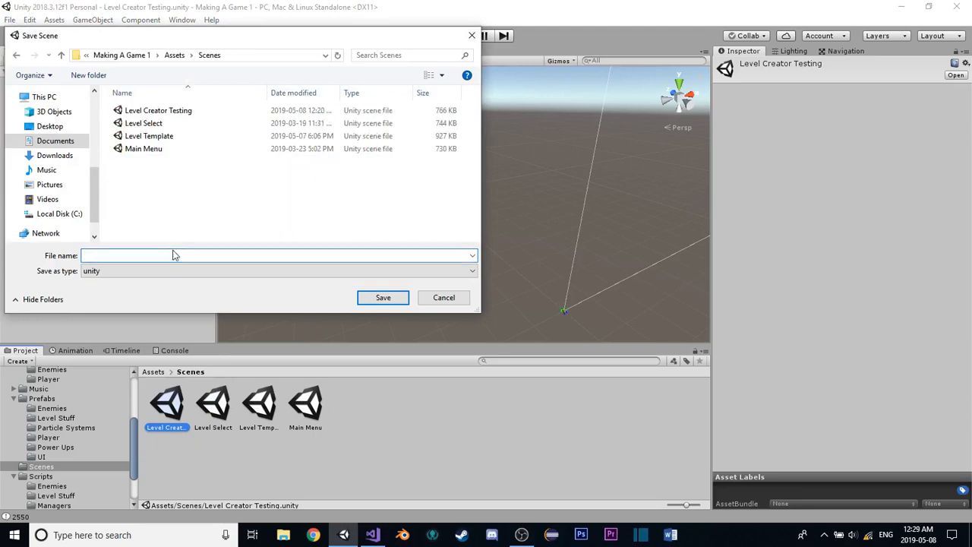
pyautogui.write('Level 1')
pyautogui.press('Return')
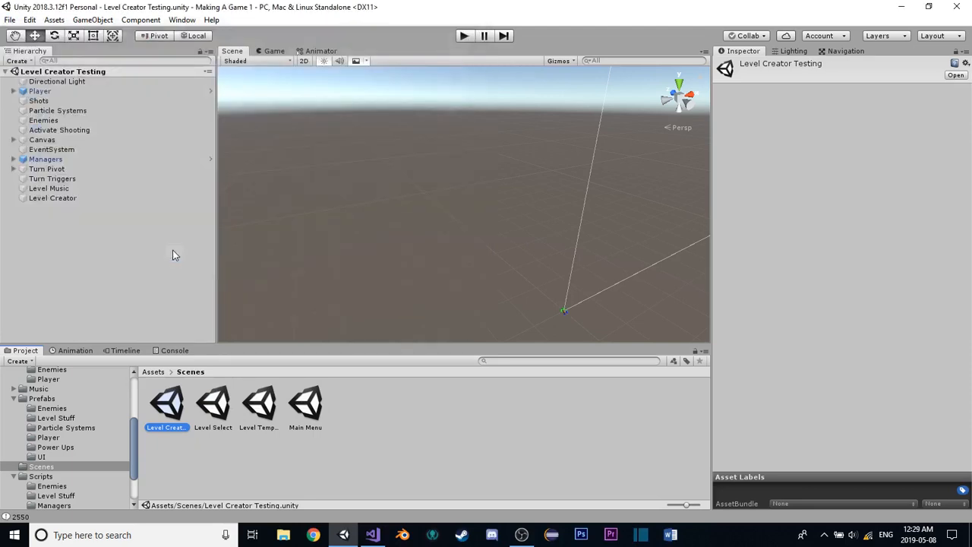
pyautogui.click(169, 409)
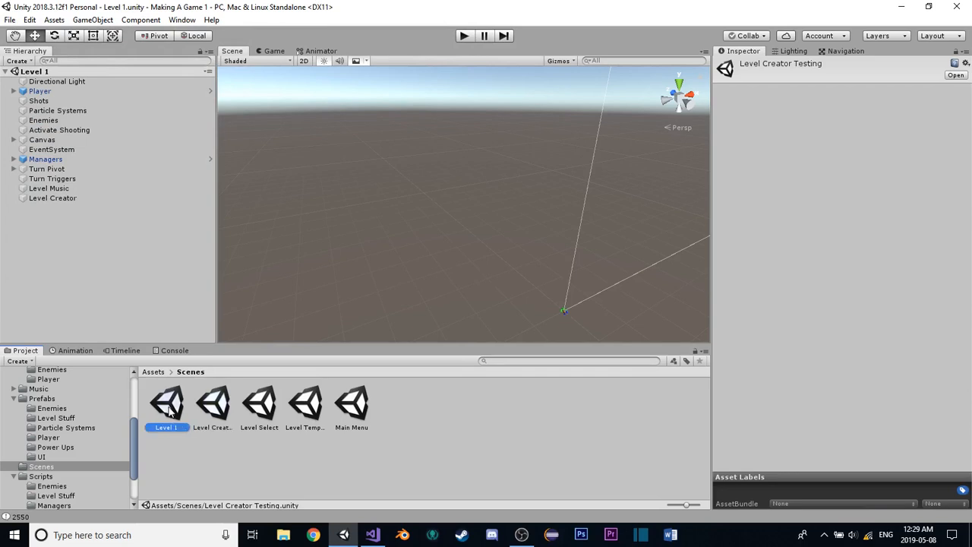
# Set the size of the Waves list on the Level Creator object to 1
pyautogui.click(53, 197)
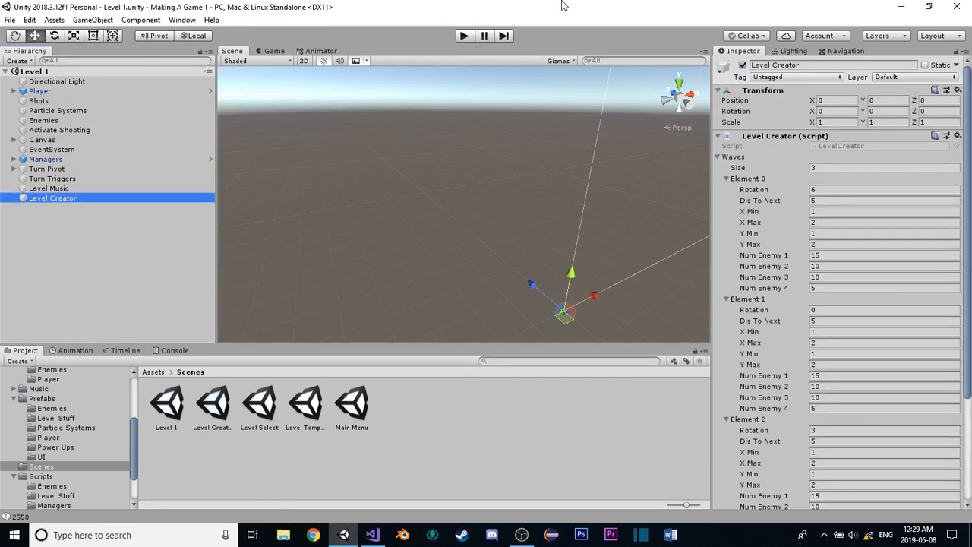
pyautogui.scroll(-5, 820, 189)
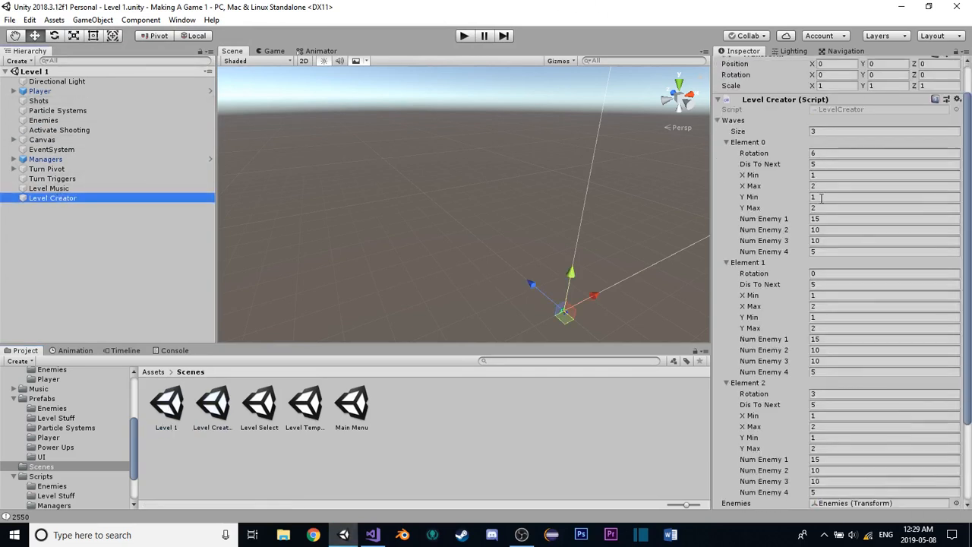
pyautogui.scroll(5, 821, 228)
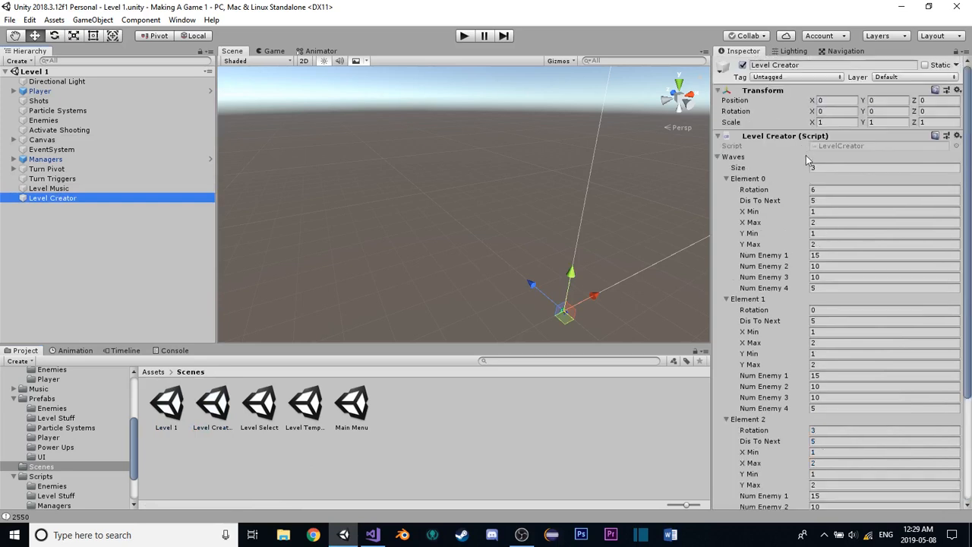
pyautogui.click(816, 166)
pyautogui.write('1')
pyautogui.press('Return')
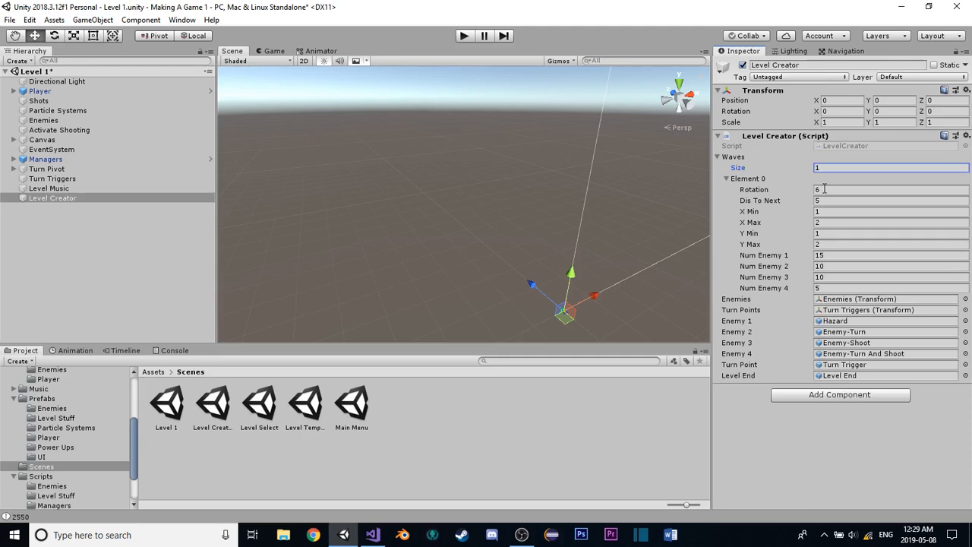
# Set the first wave's Rotation to 0 and its Dis To Next to 10
pyautogui.click(824, 188)
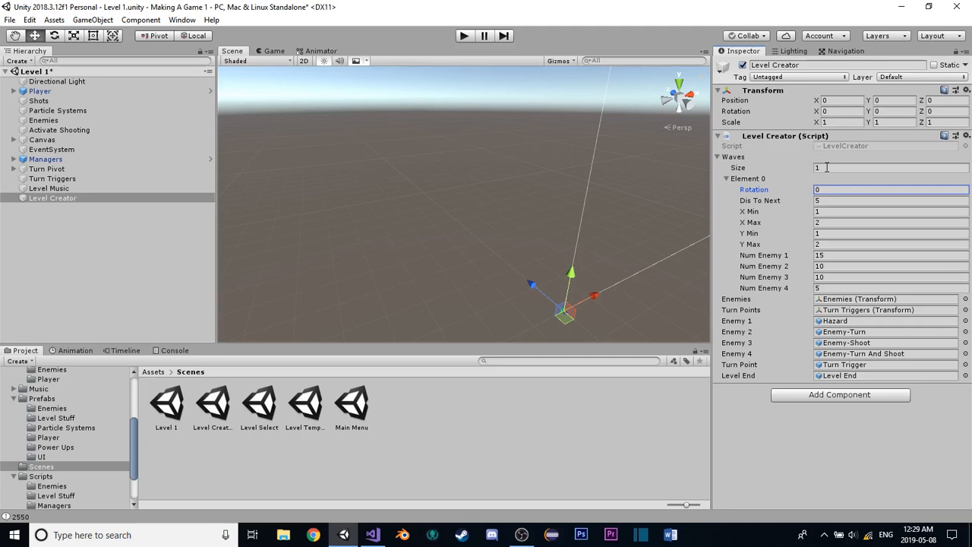
pyautogui.click(824, 200)
pyautogui.write('10')
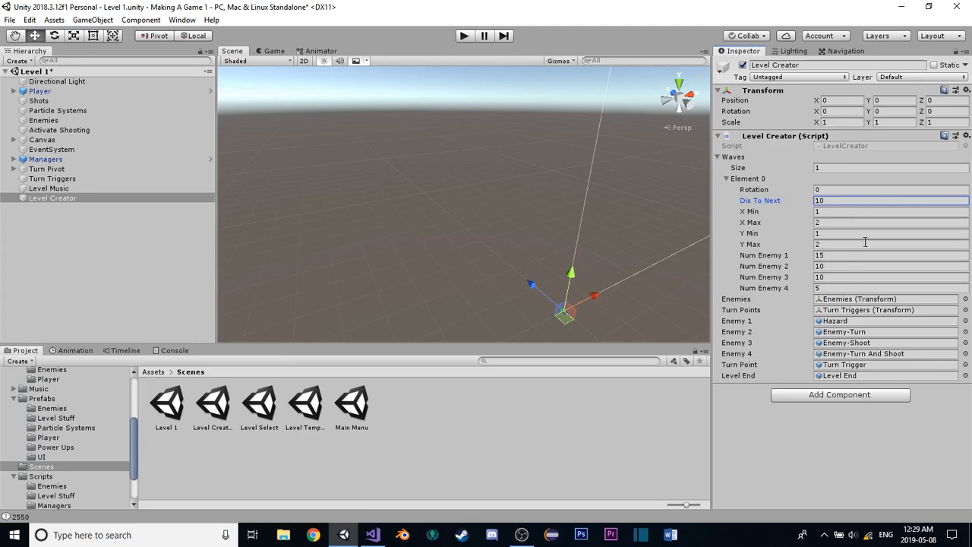
# Set the first wave's Num Enemy 2, Num Enemy 3 and Num Enemy 4 to 0, and its Num Enemy 1 to 10
pyautogui.click(840, 288)
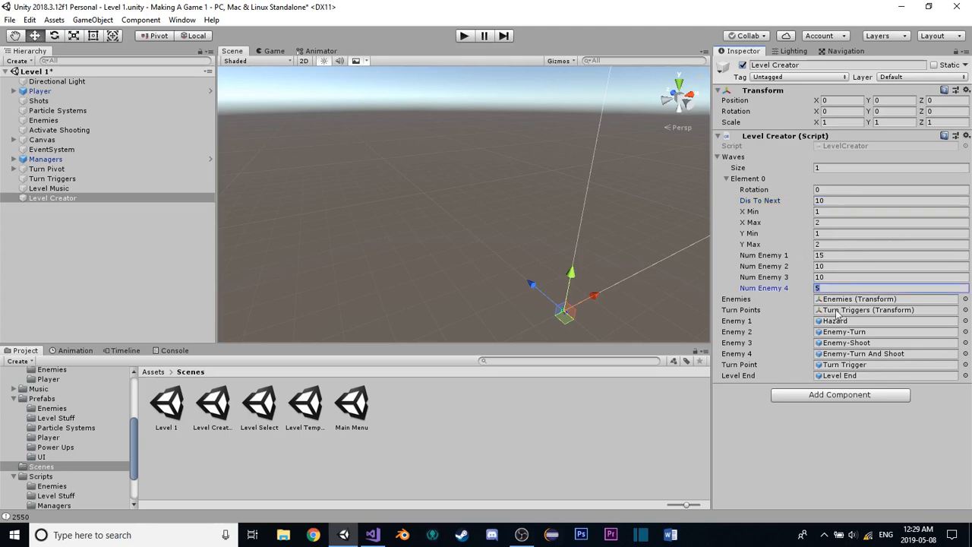
pyautogui.click(830, 263)
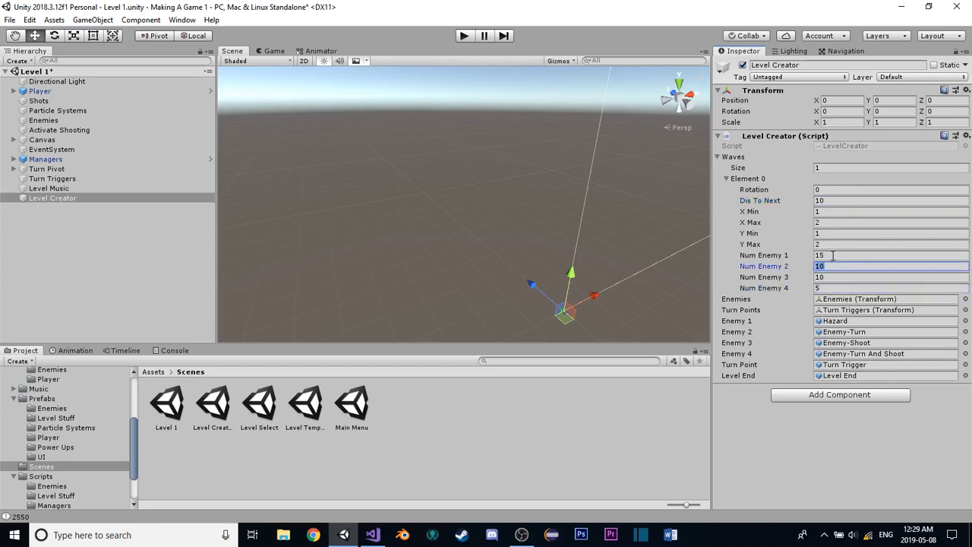
pyautogui.click(832, 256)
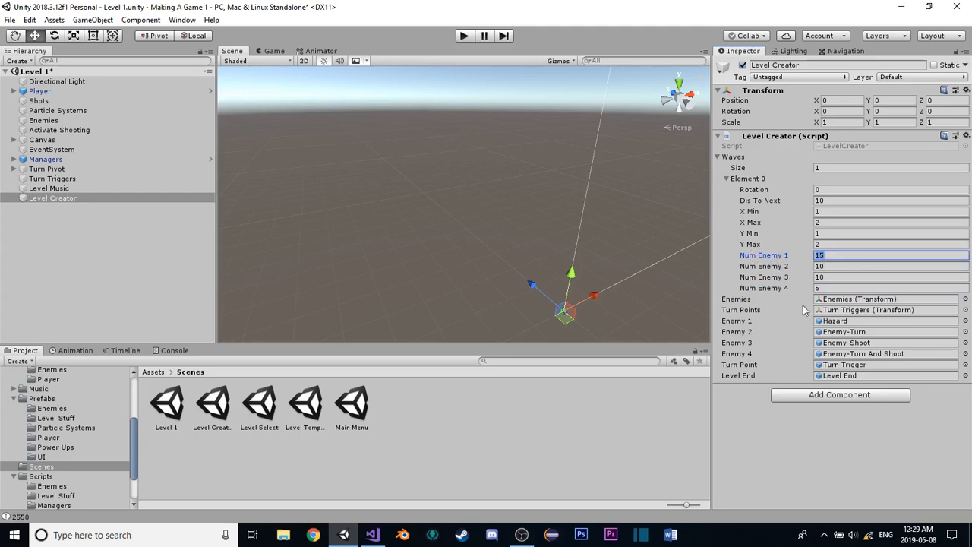
pyautogui.click(847, 263)
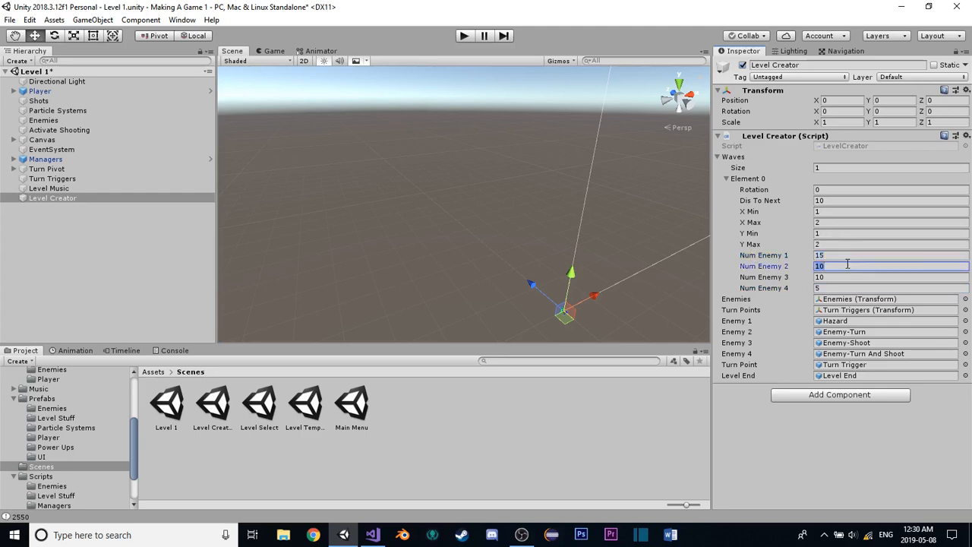
pyautogui.write('0')
pyautogui.click(850, 277)
pyautogui.write('0')
pyautogui.click(847, 288)
pyautogui.write('0')
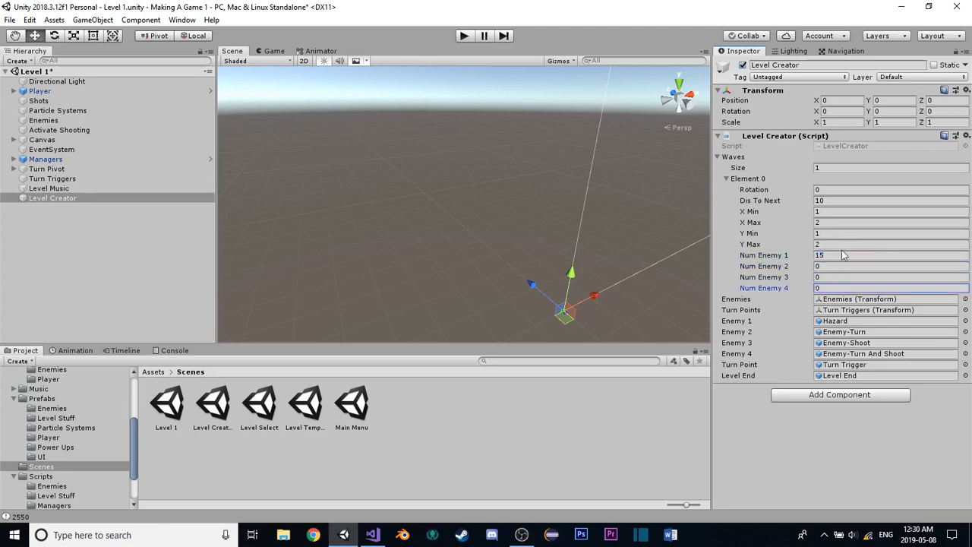
pyautogui.click(842, 255)
pyautogui.write('20')
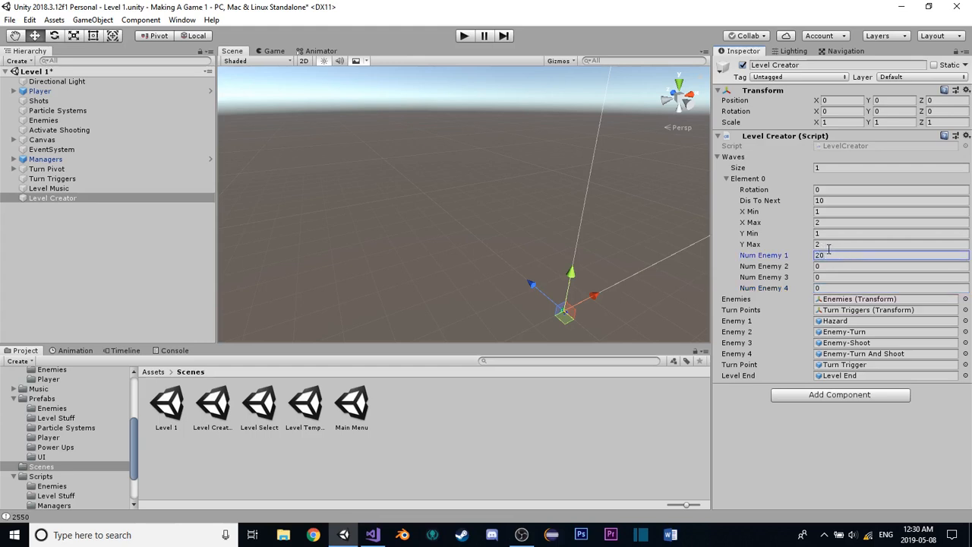
pyautogui.doubleClick(840, 251)
# Add a second wave by setting the size of the Waves list to 2
pyautogui.click(828, 168)
pyautogui.write('2')
pyautogui.press('Return')
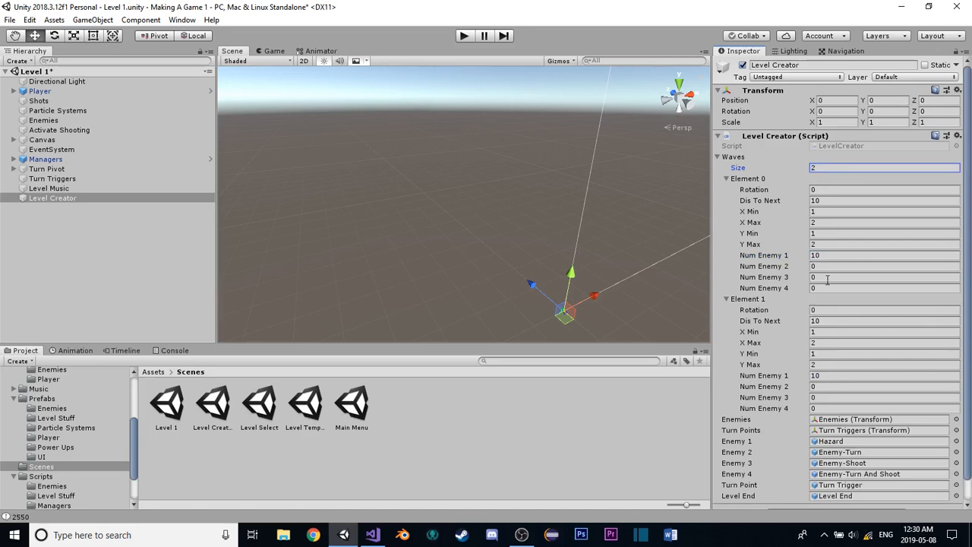
# Set X Max and Y Max of wave Element 0 to 5, and its X Min and Y Min to 2
pyautogui.click(824, 221)
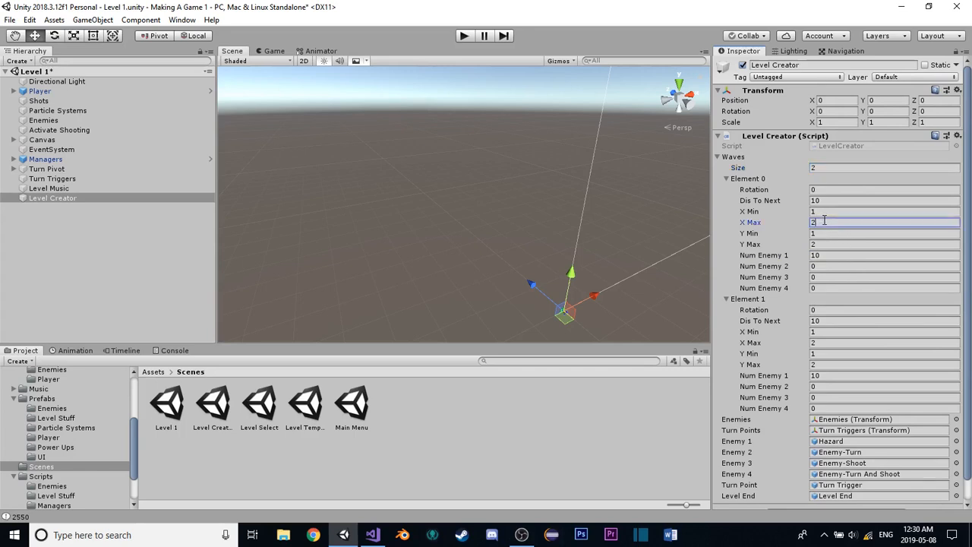
pyautogui.write('5')
pyautogui.click(830, 242)
pyautogui.write('5')
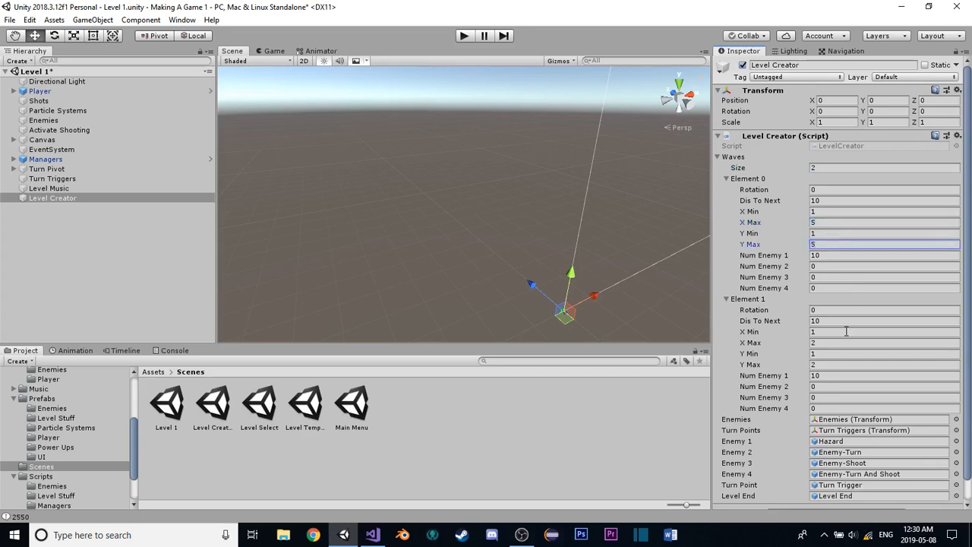
pyautogui.click(816, 212)
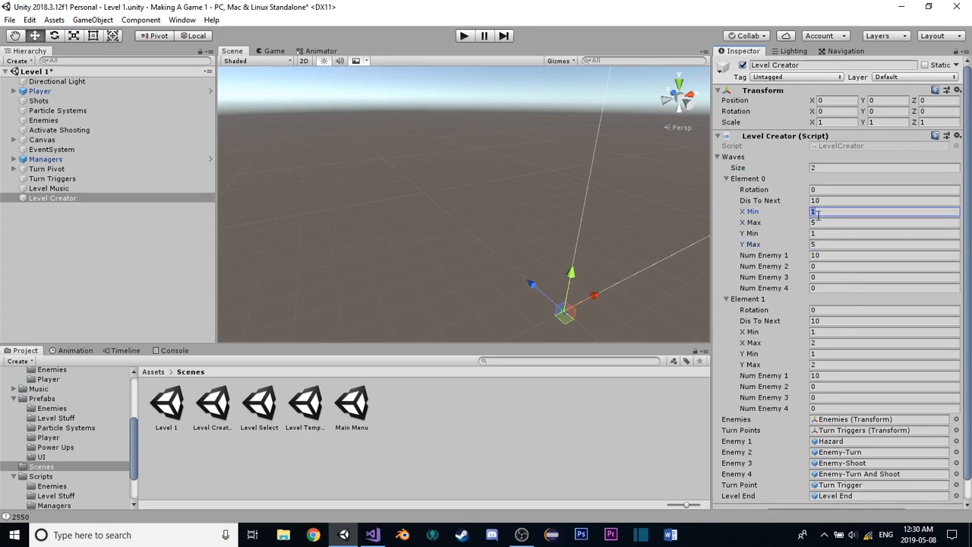
pyautogui.write('2')
pyautogui.click(823, 232)
pyautogui.write('2')
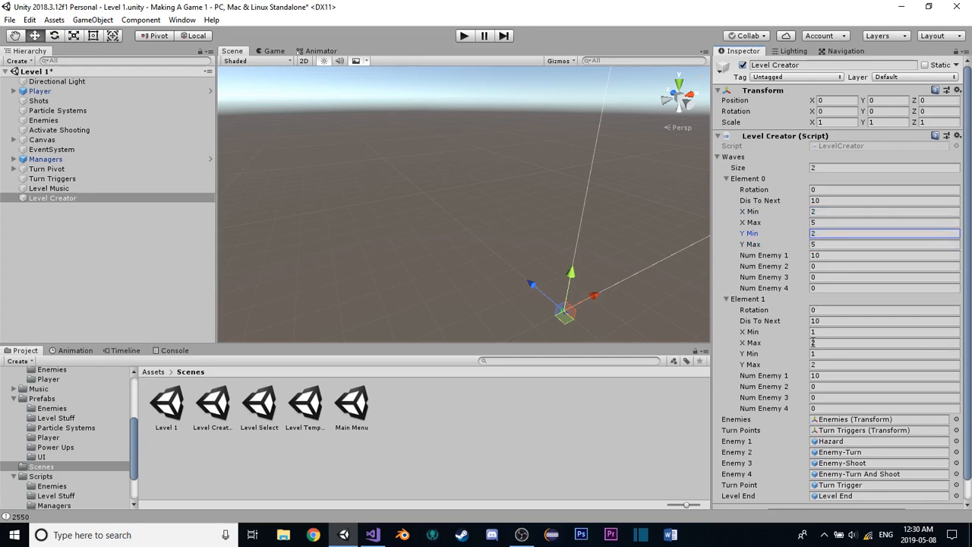
# Set X Max and Y Max of wave Element 1 to 3 and save the Level 1 scene
pyautogui.click(823, 342)
pyautogui.write('3')
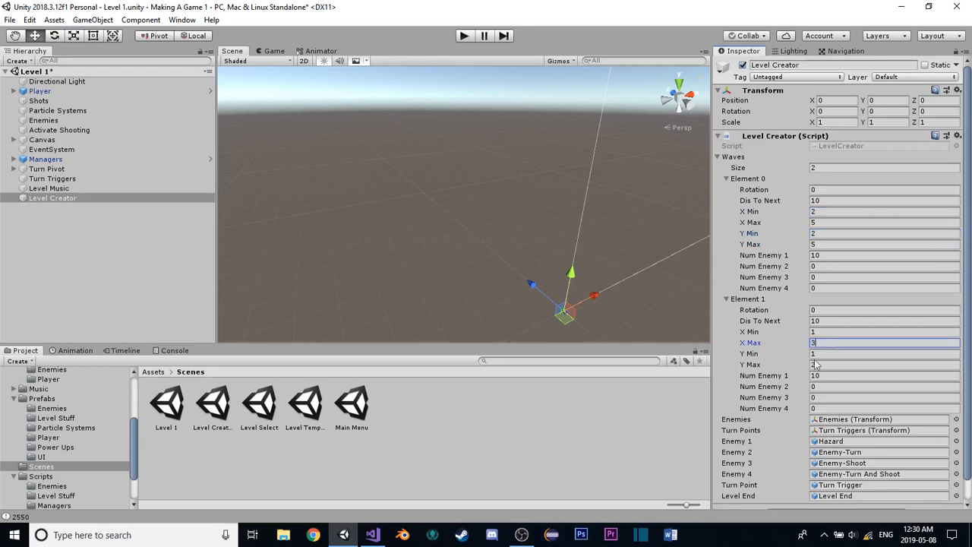
pyautogui.click(818, 364)
pyautogui.write('3')
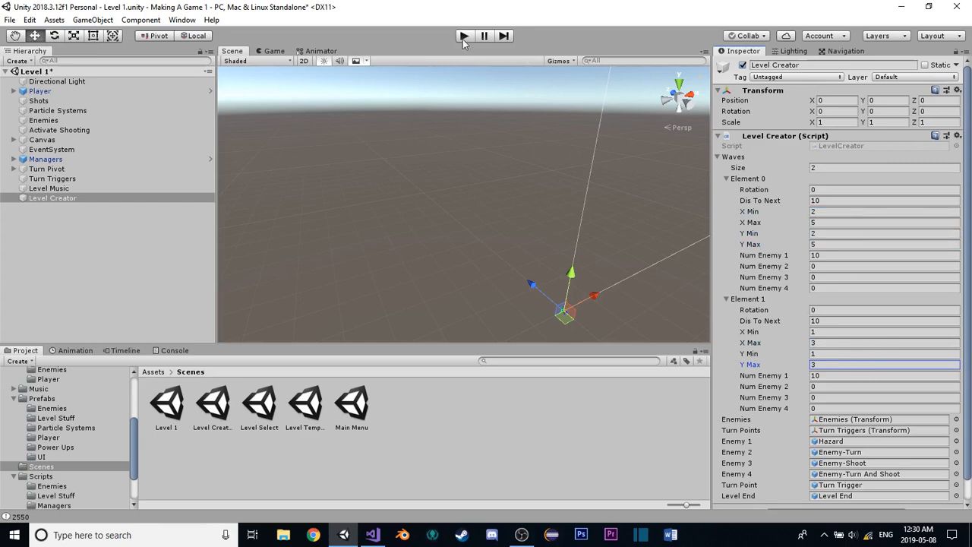
pyautogui.click(30, 20)
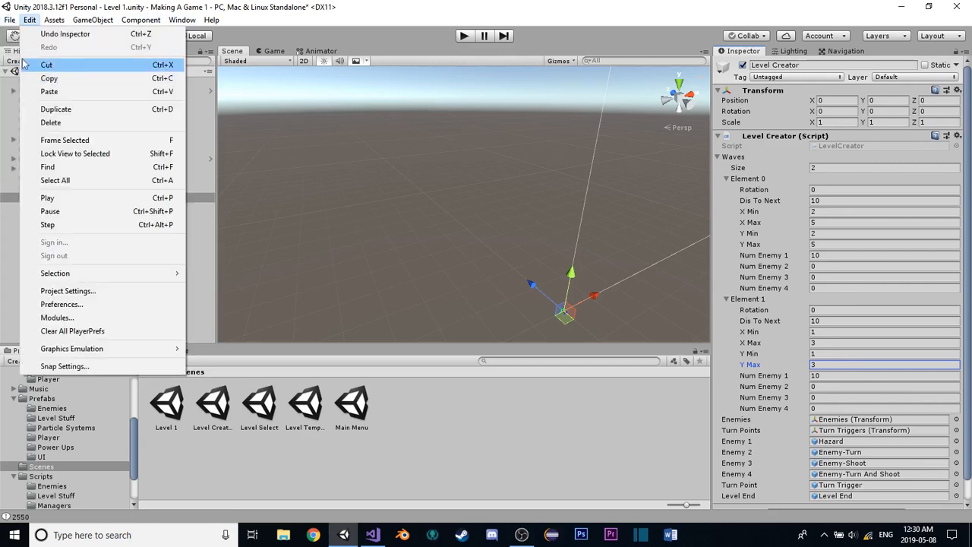
pyautogui.click(28, 64)
# Play-test Level 1 by steering the ship and shooting the asteroids of the first wave
pyautogui.click(460, 38)
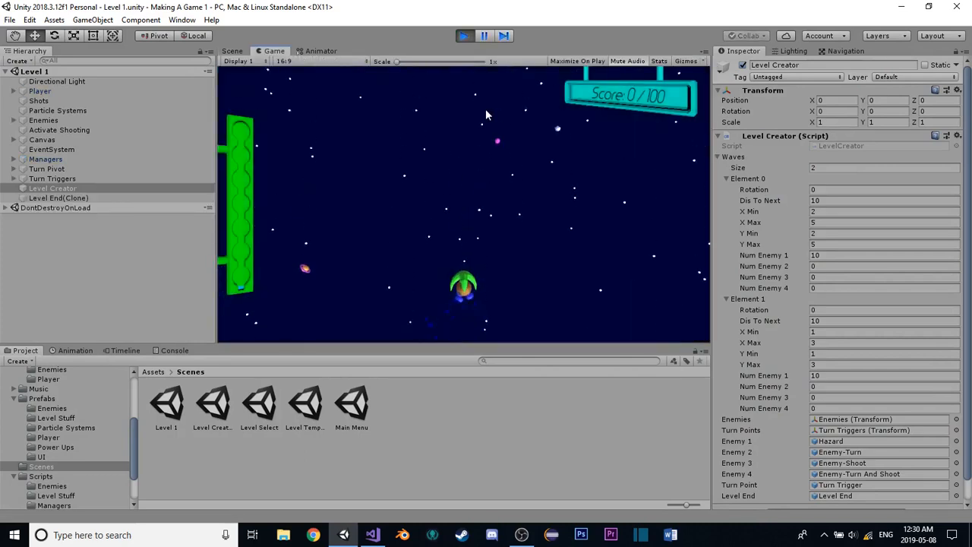
pyautogui.press('Left')
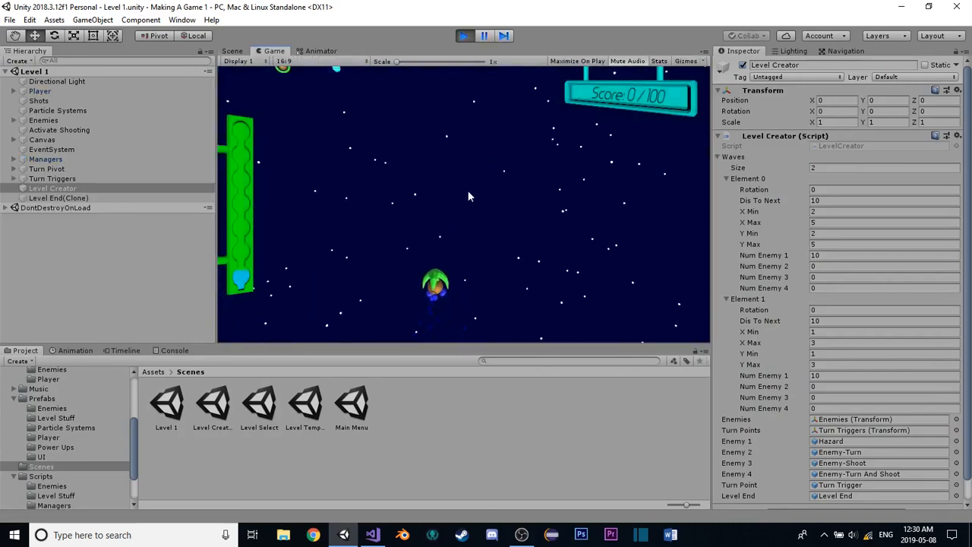
pyautogui.press('Left')
pyautogui.press('Up')
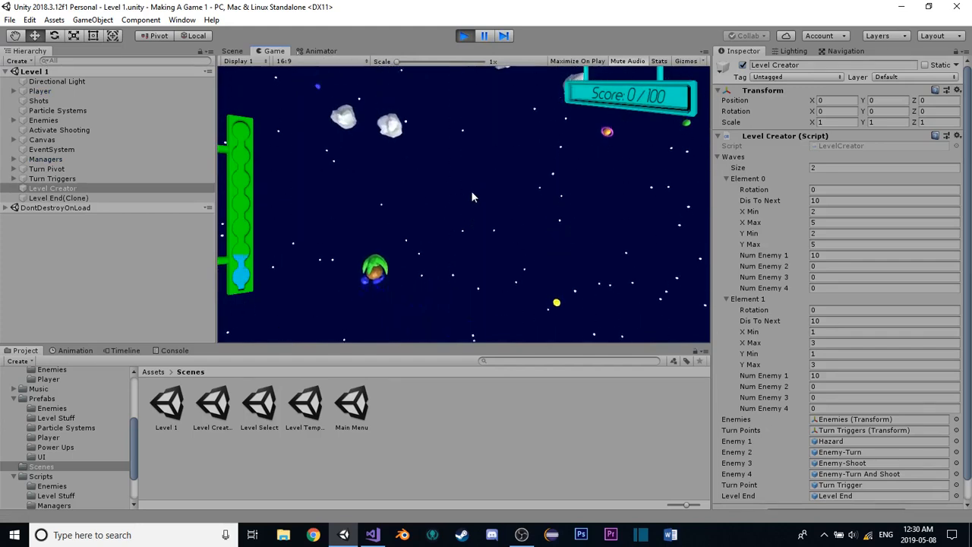
pyautogui.press('Down')
pyautogui.press('Right')
pyautogui.press('Up')
pyautogui.press('space')
pyautogui.press('space')
pyautogui.press('Left')
pyautogui.press('space')
pyautogui.press('Right')
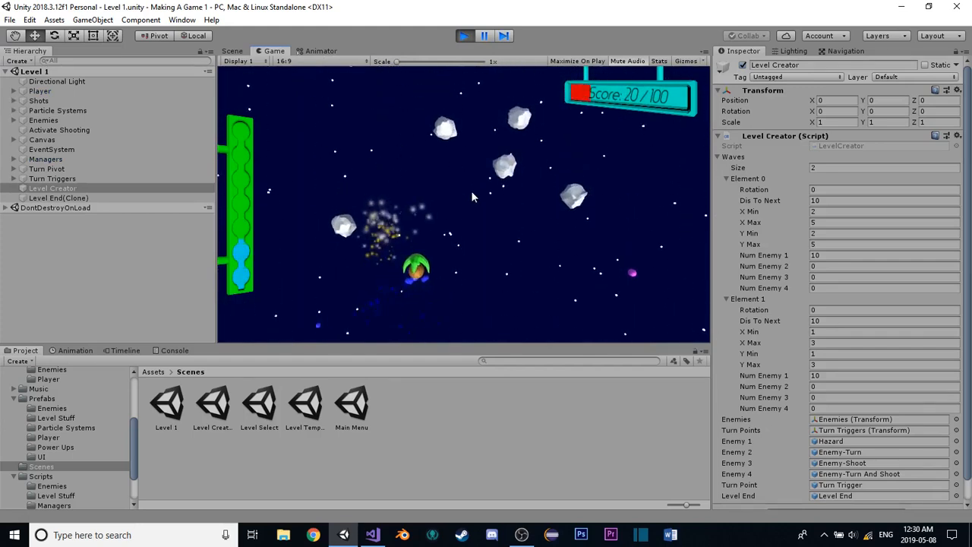
pyautogui.press('space')
pyautogui.press('Left')
pyautogui.press('Right')
pyautogui.press('space')
pyautogui.press('Left')
pyautogui.press('Left')
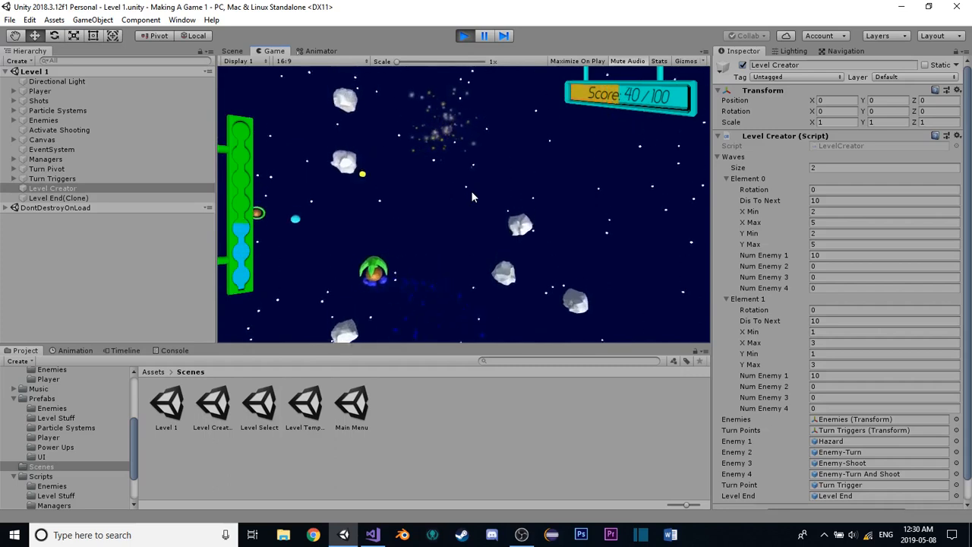
pyautogui.press('space')
pyautogui.press('Down')
pyautogui.press('Left')
pyautogui.press('space')
pyautogui.press('Right')
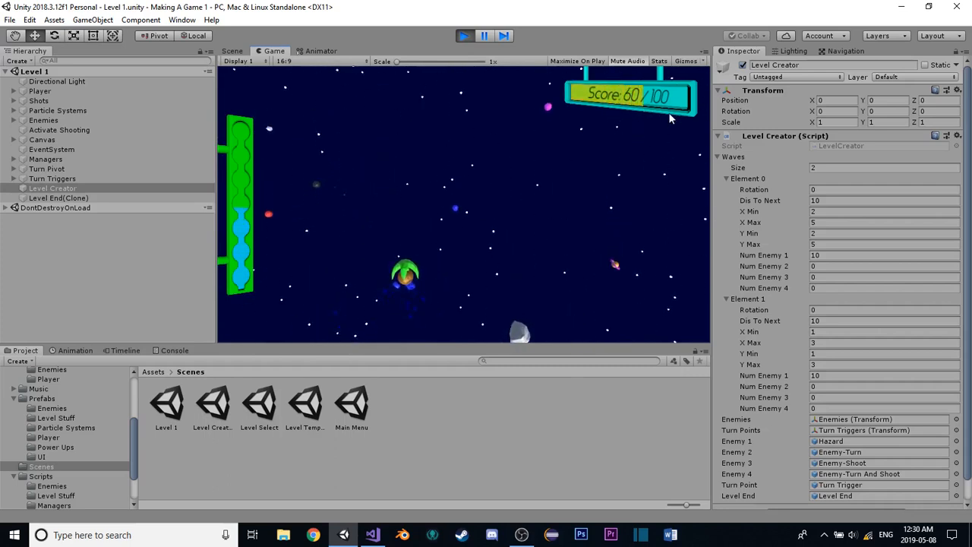
pyautogui.press('Right')
pyautogui.press('Left')
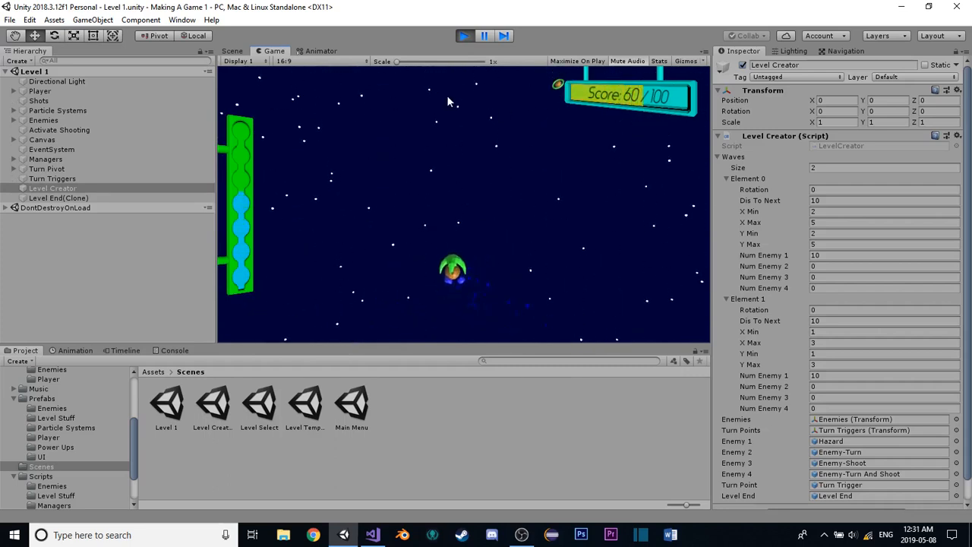
# Continue the play test through the second asteroid wave until the ship reaches the end of the level
pyautogui.press('Right')
pyautogui.press('Up')
pyautogui.press('space')
pyautogui.press('Left')
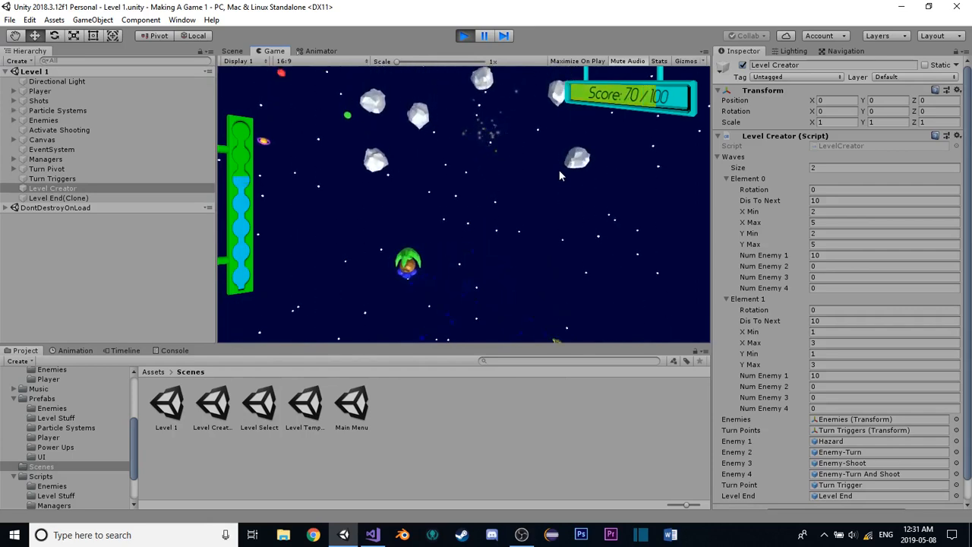
pyautogui.press('Down')
pyautogui.press('space')
pyautogui.press('Right')
pyautogui.press('space')
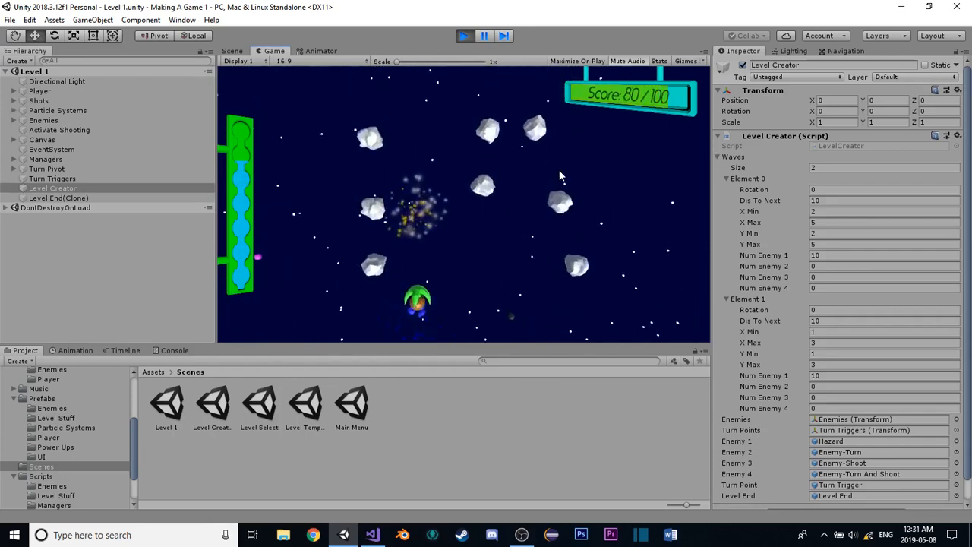
pyautogui.press('Right')
pyautogui.press('space')
pyautogui.press('Left')
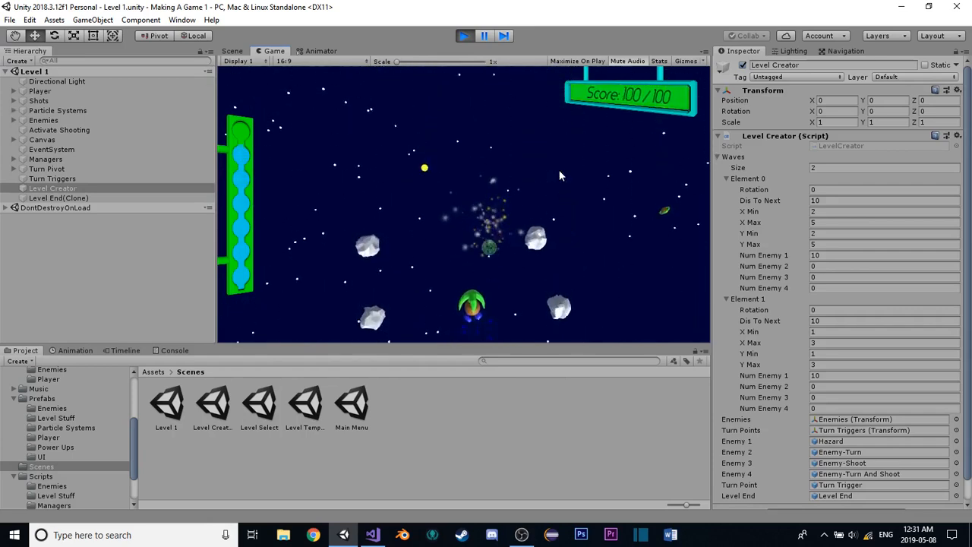
pyautogui.press('Up')
pyautogui.press('Right')
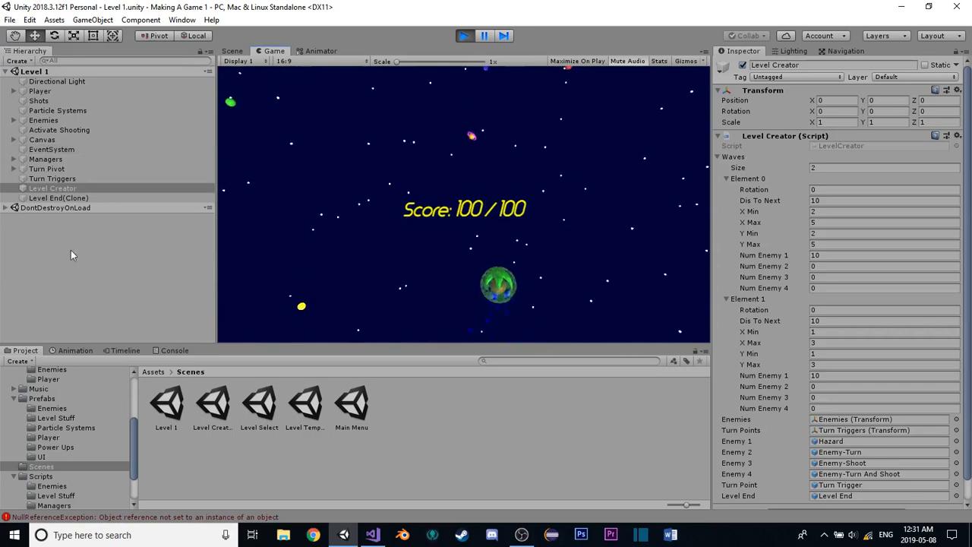
# Examine the logged NullReferenceException and the Level End(Clone) object's components, and stop the play test
pyautogui.click(174, 517)
pyautogui.click(33, 207)
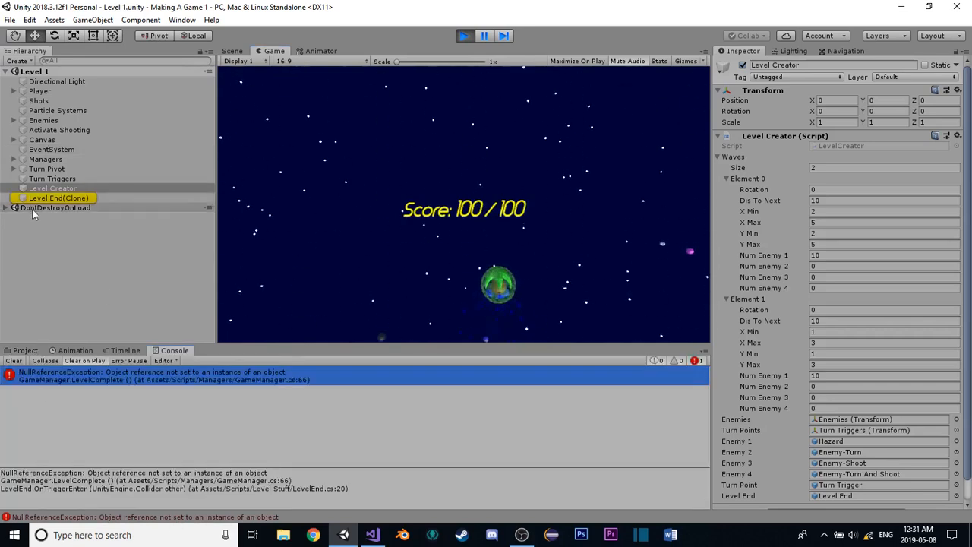
pyautogui.click(34, 198)
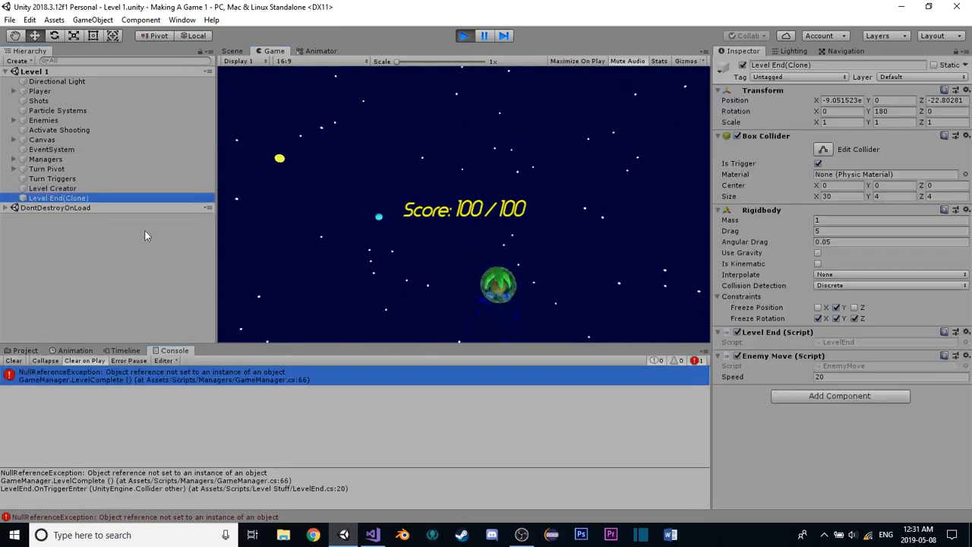
pyautogui.click(464, 35)
# Remove the deleted Level 2 and Level 3 scenes from the build settings' scene list
pyautogui.click(10, 20)
pyautogui.click(46, 140)
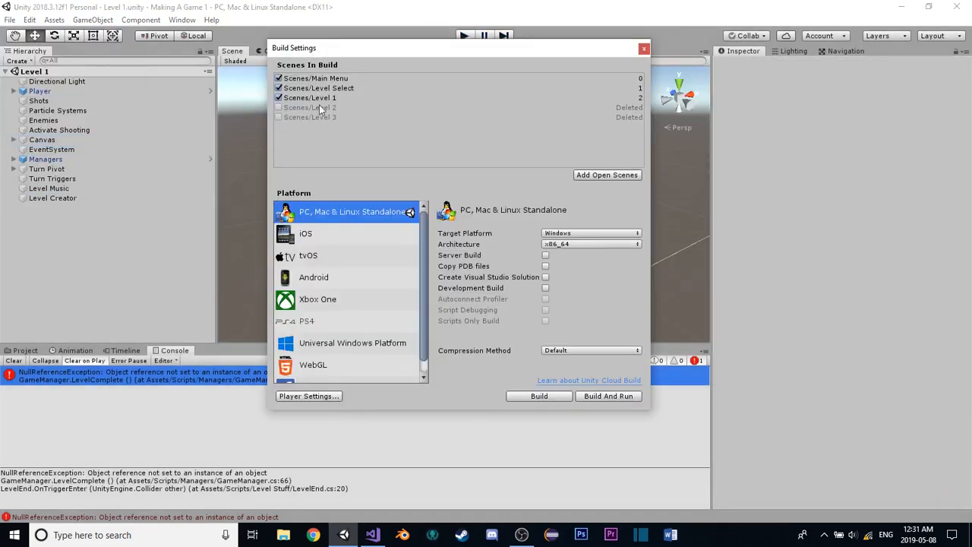
pyautogui.click(318, 105)
pyautogui.press('Delete')
pyautogui.click(322, 109)
pyautogui.press('Delete')
pyautogui.click(643, 49)
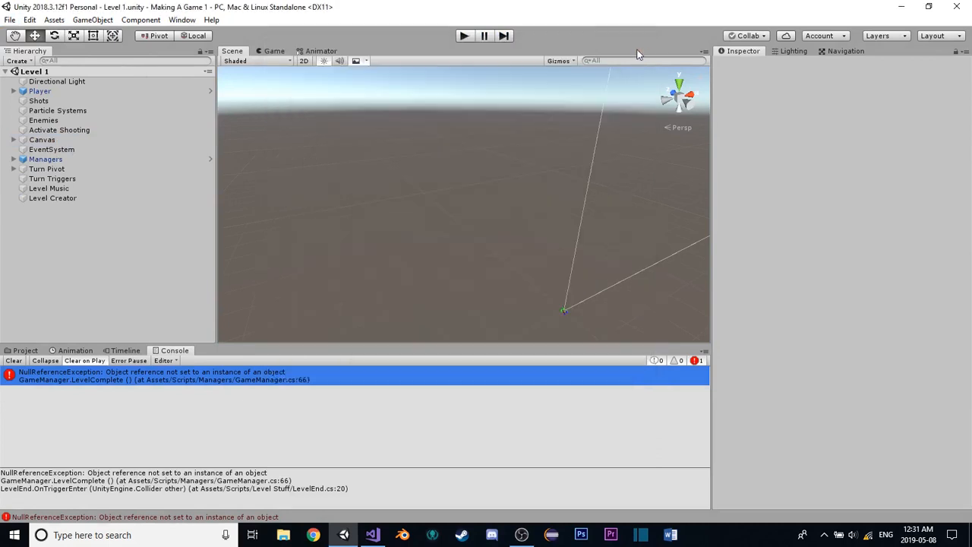
# Check the GameManager.cs line behind the NullReferenceException in Visual Studio and return to the project's scenes in Unity
pyautogui.doubleClick(207, 373)
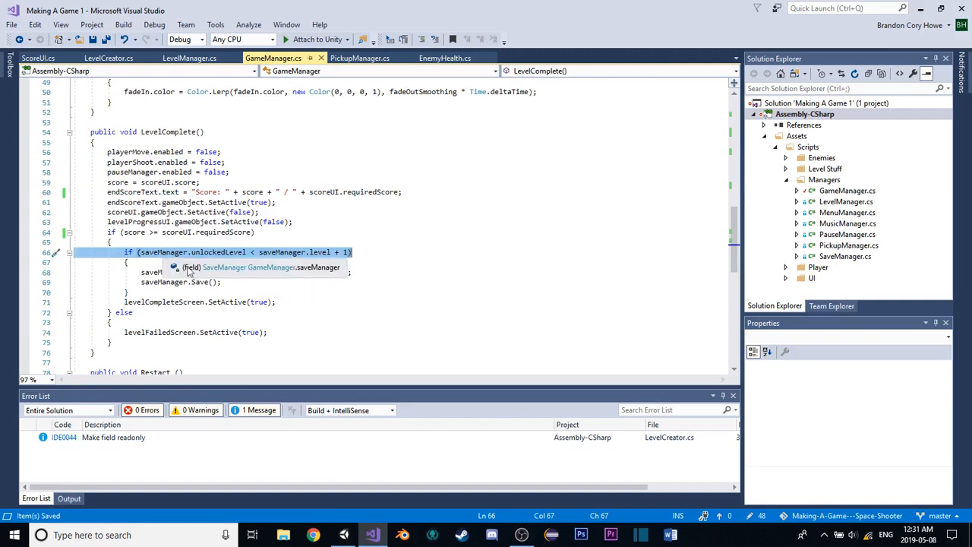
pyautogui.click(345, 536)
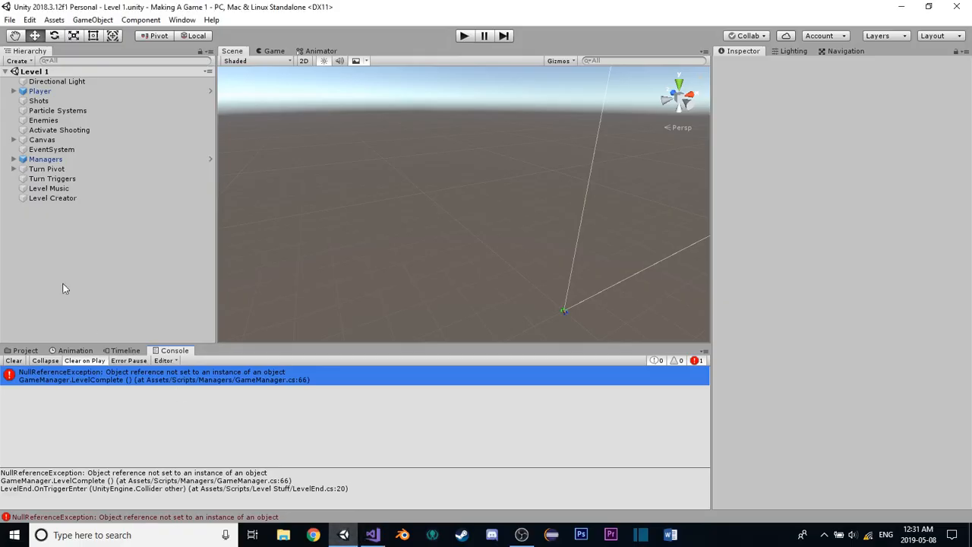
pyautogui.click(19, 350)
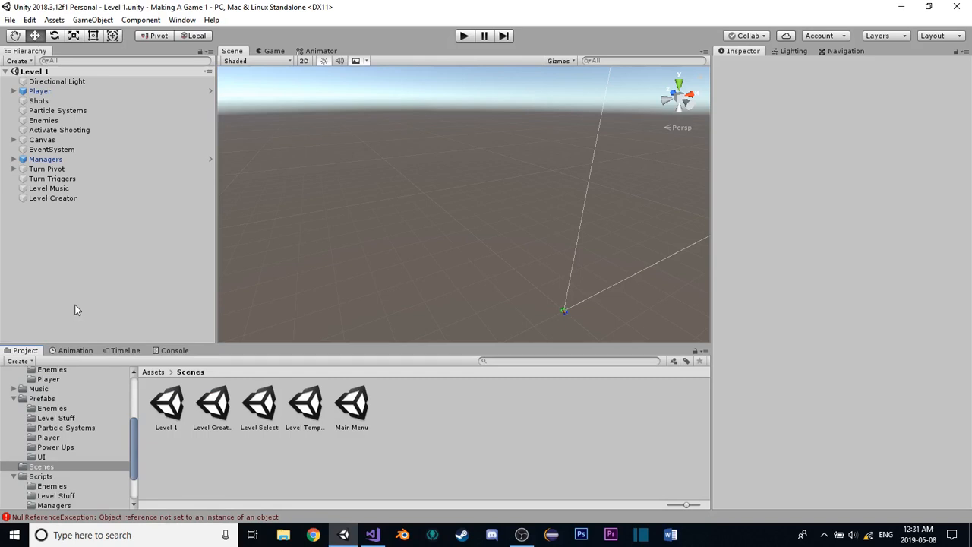
# On the Level Creator, set Dis To Next of wave Element 1 to 5 and Num Enemy 1 of both waves to 15
pyautogui.click(93, 197)
pyautogui.scroll(-1, 843, 216)
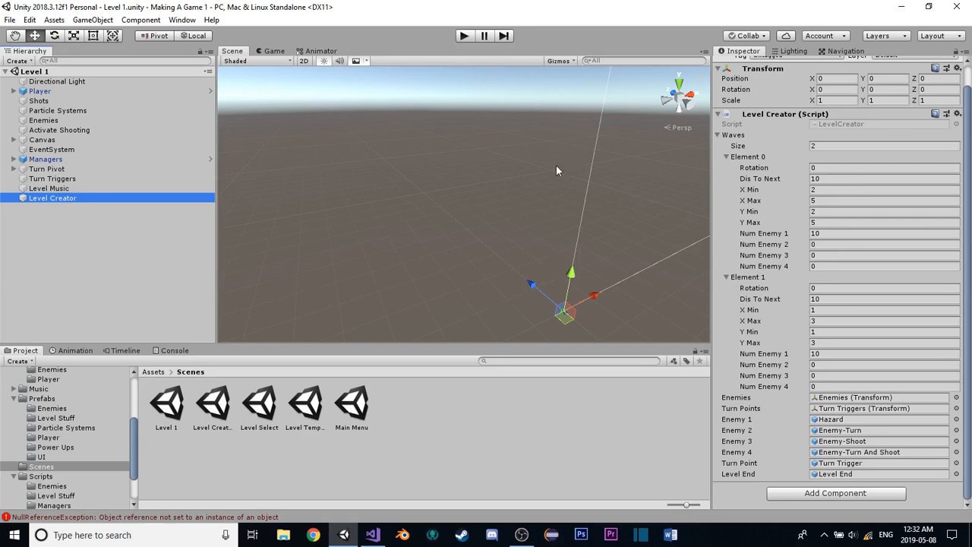
pyautogui.moveTo(556, 165); pyautogui.dragTo(654, 176, button='right')
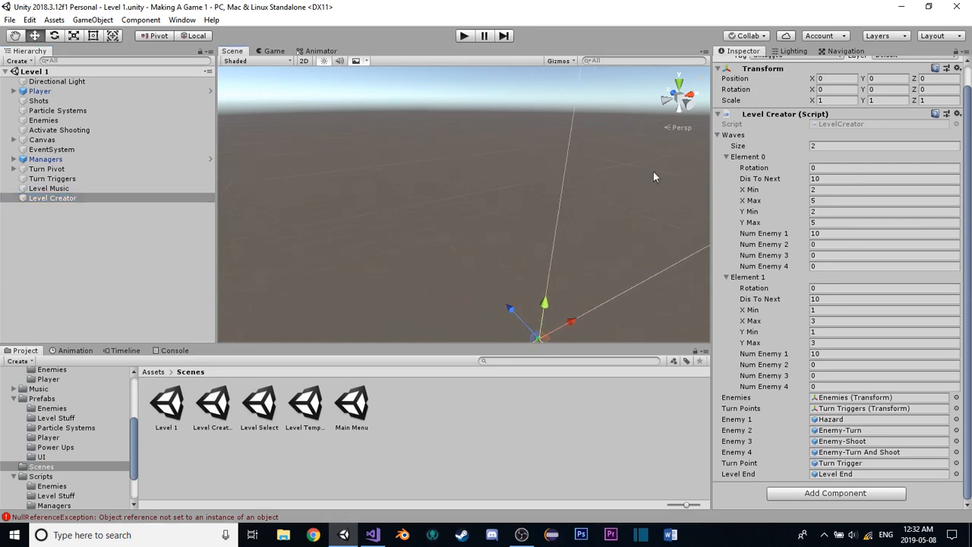
pyautogui.click(829, 297)
pyautogui.write('5')
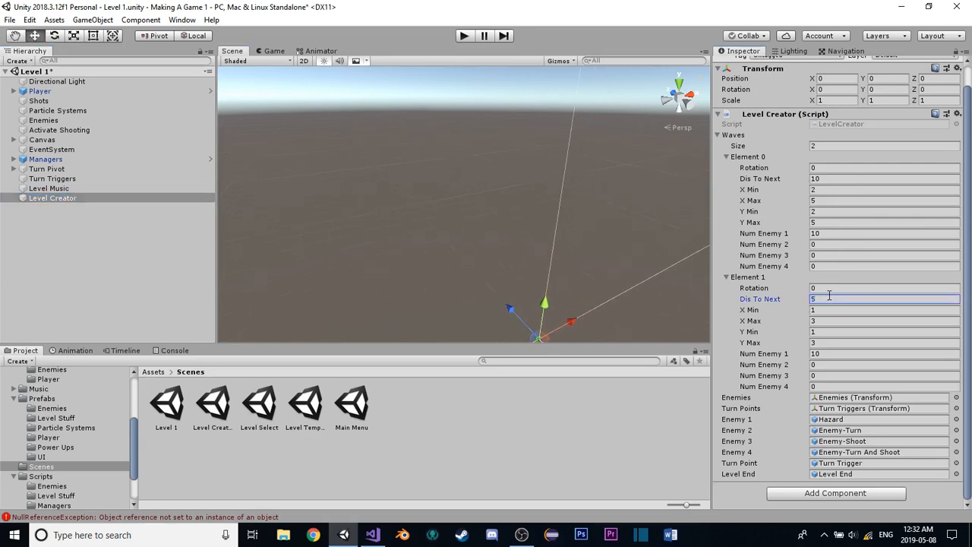
pyautogui.click(856, 243)
pyautogui.click(849, 234)
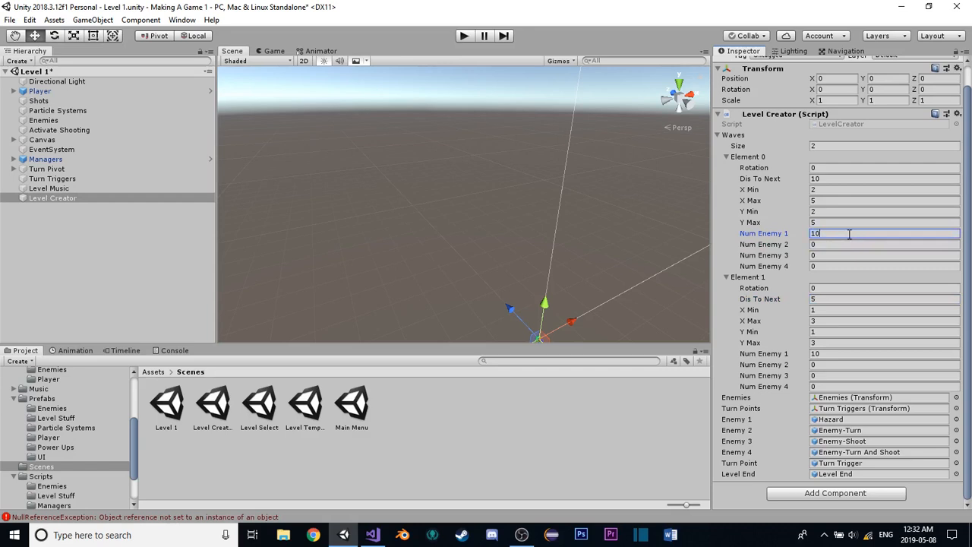
pyautogui.click(839, 353)
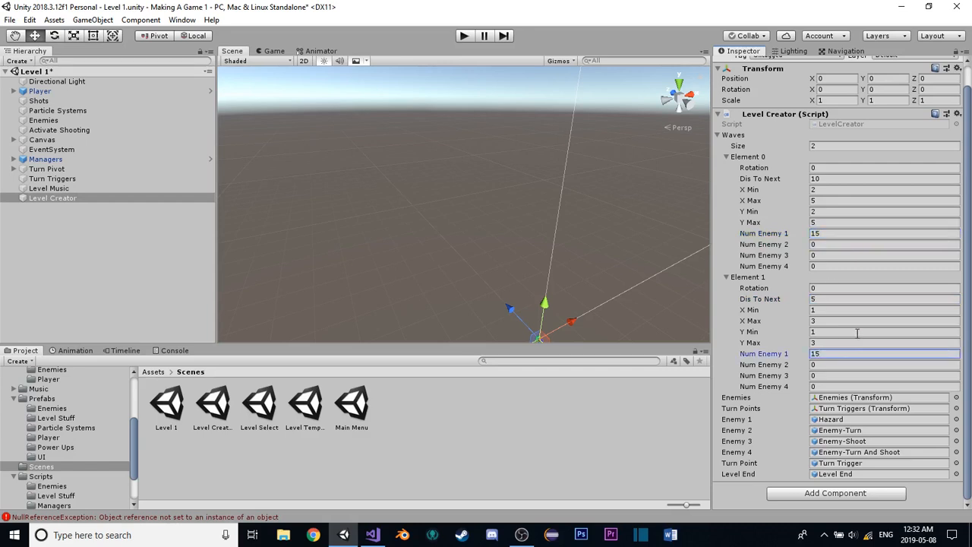
# Set Dis To Next to 5 for wave Element 0 and 10 for Element 1, and save the Level 1 scene
pyautogui.click(826, 180)
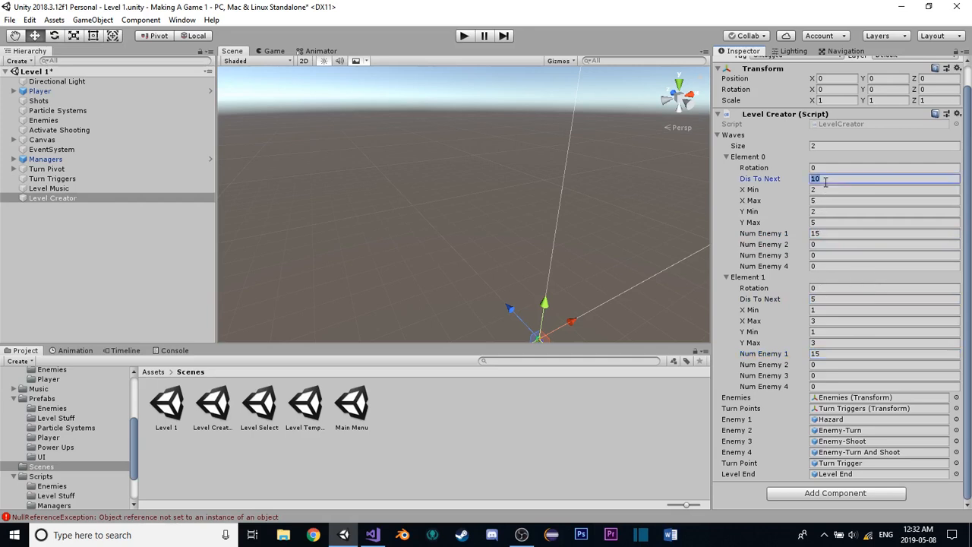
pyautogui.click(827, 299)
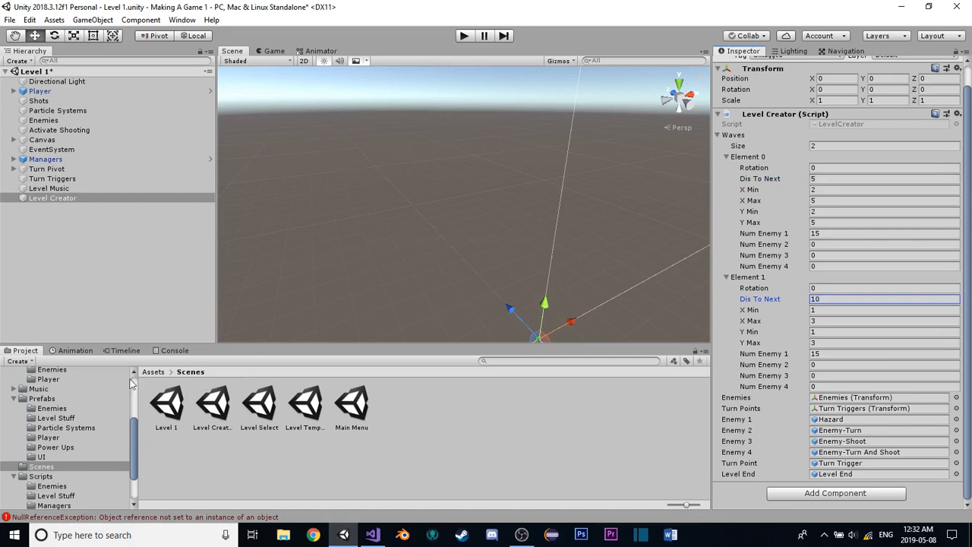
pyautogui.doubleClick(169, 402)
pyautogui.click(474, 292)
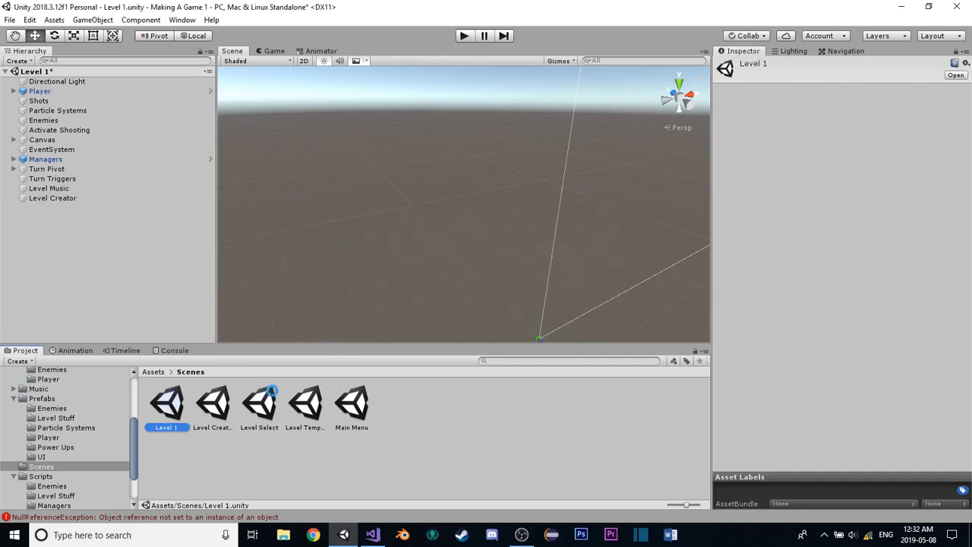
# Save a copy of the Level 1 scene as Level 2 in the Scenes folder
pyautogui.rightClick(169, 402)
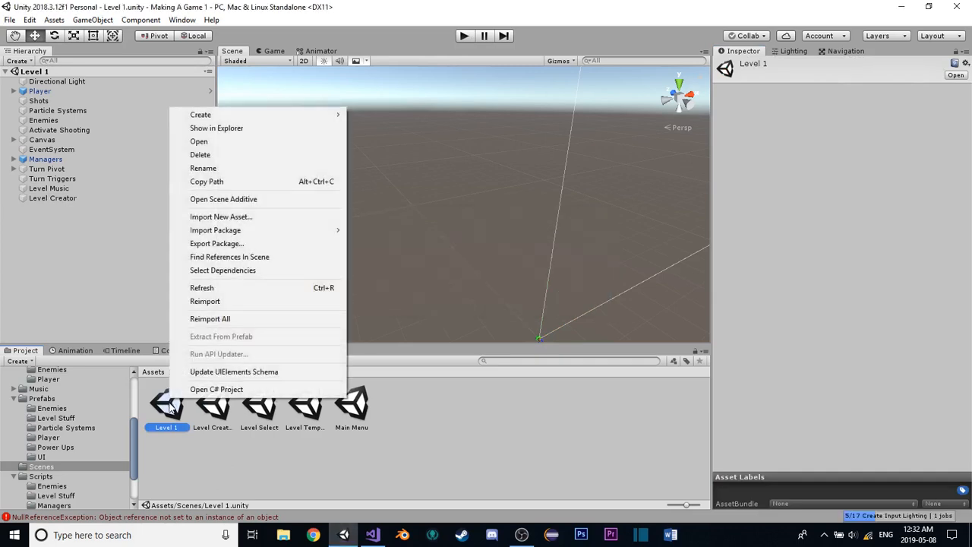
pyautogui.click(8, 20)
pyautogui.click(35, 78)
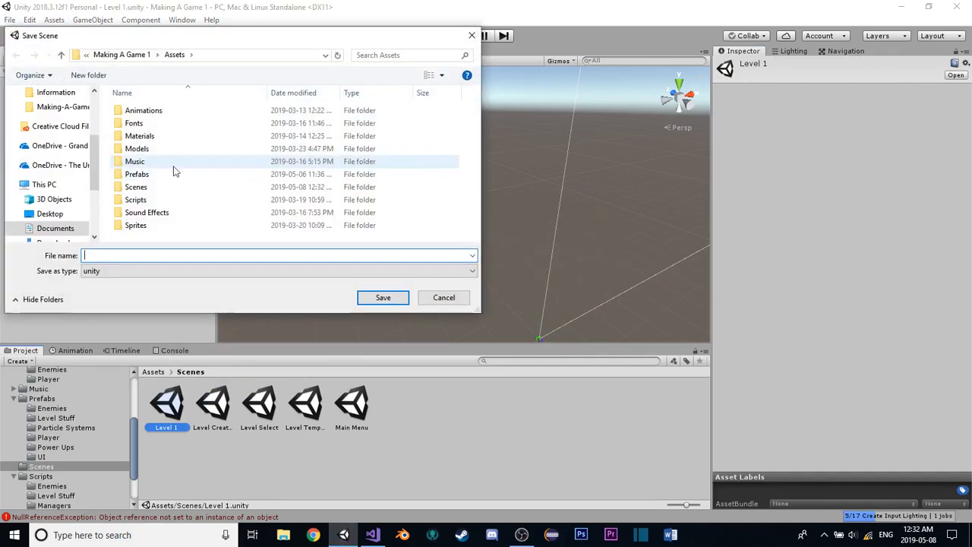
pyautogui.click(137, 190)
pyautogui.doubleClick(137, 189)
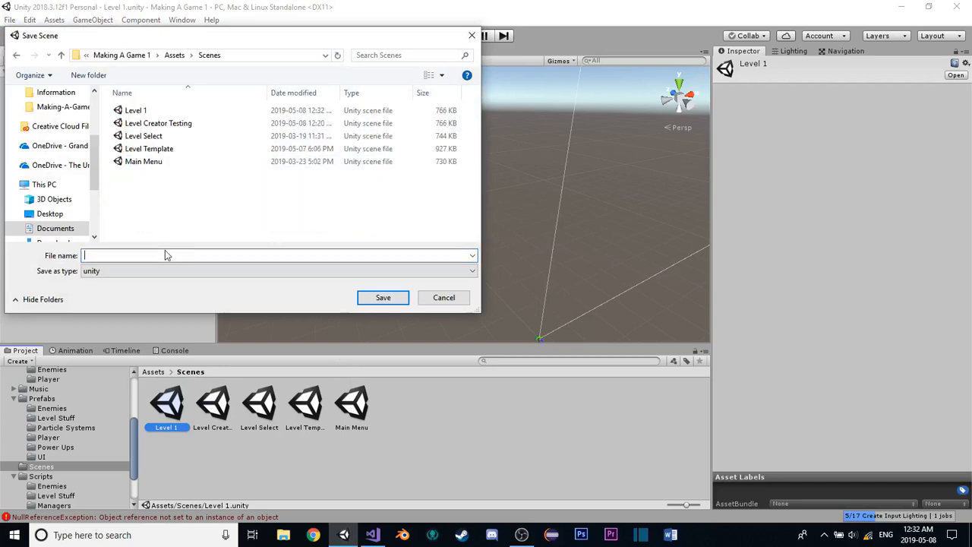
pyautogui.click(135, 110)
pyautogui.click(147, 258)
pyautogui.doubleClick(148, 257)
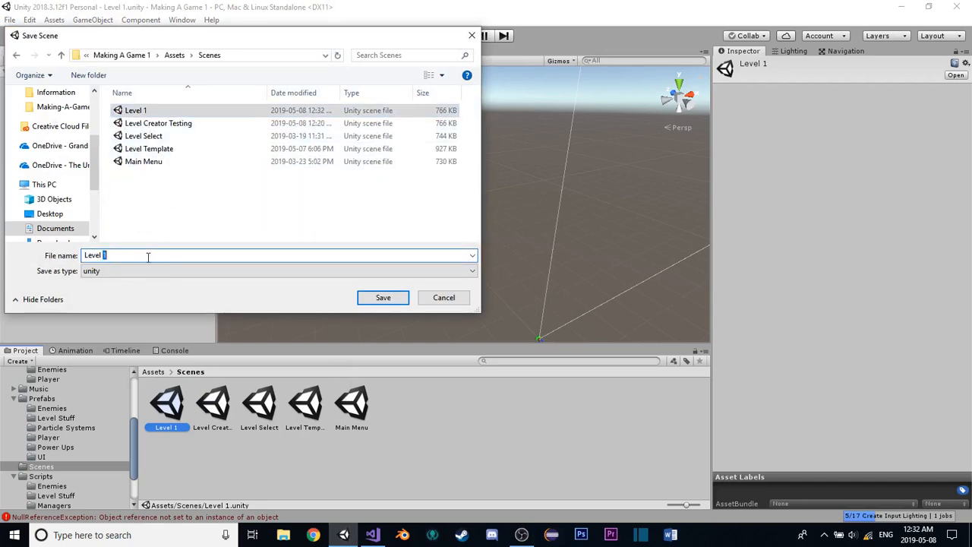
pyautogui.write('2')
pyautogui.press('Return')
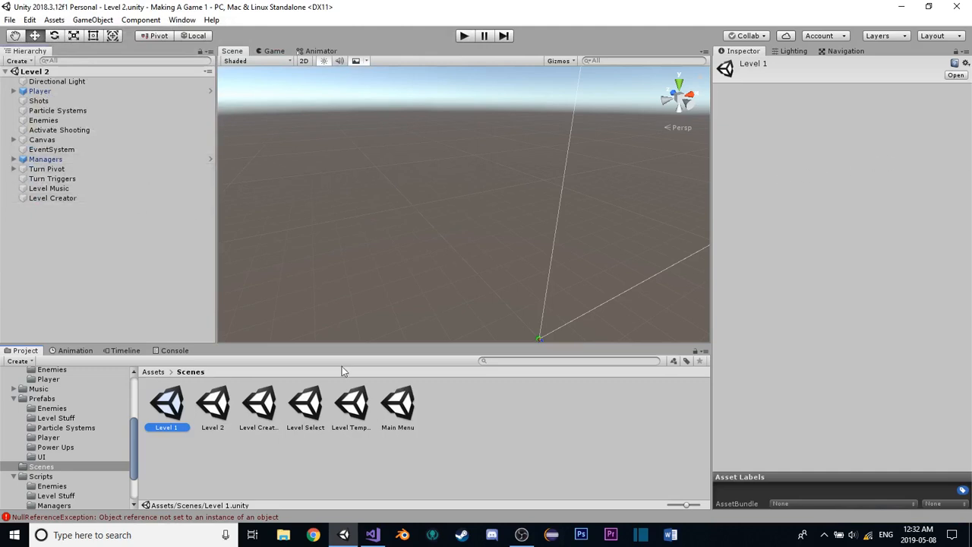
# On Level 2's Level Creator, set wave Element 0's Num Enemy 1 to 0 and Num Enemy 2 to 15
pyautogui.click(214, 391)
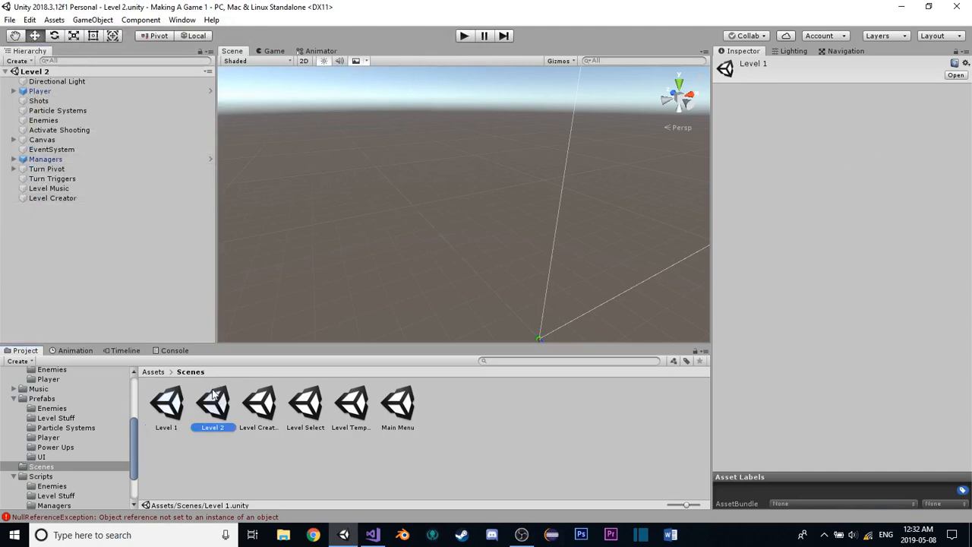
pyautogui.click(53, 197)
pyautogui.scroll(-1, 899, 200)
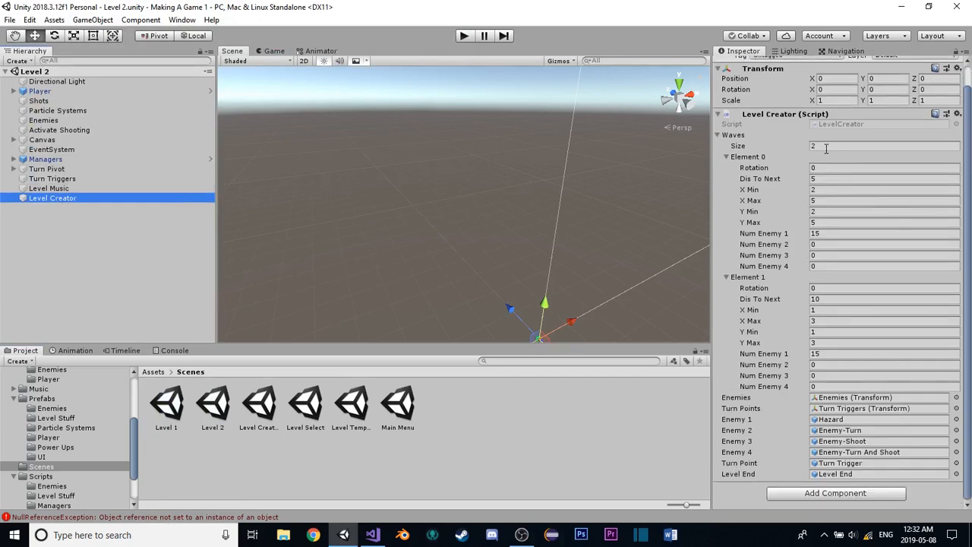
pyautogui.moveTo(554, 158); pyautogui.dragTo(532, 164, button='right')
pyautogui.moveTo(532, 164); pyautogui.dragTo(532, 177, button='middle')
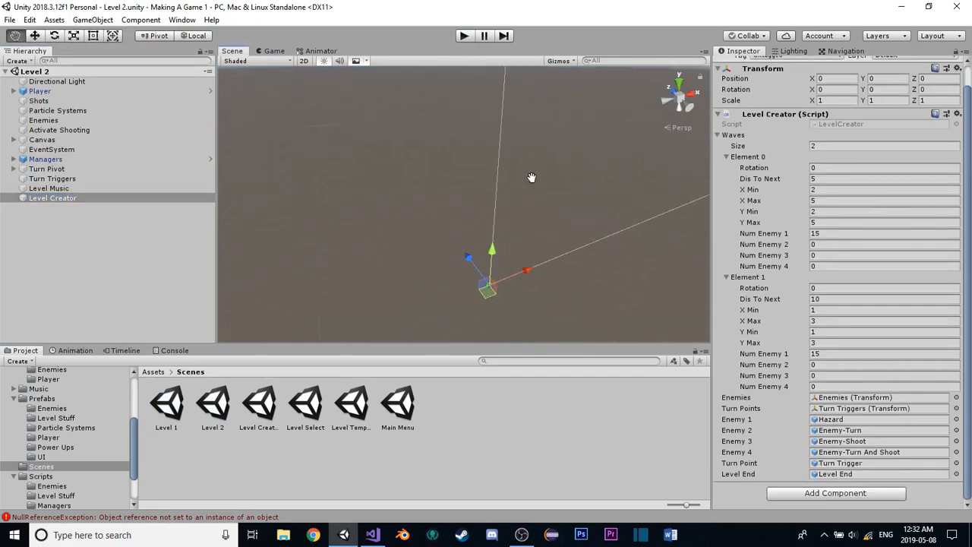
pyautogui.click(843, 242)
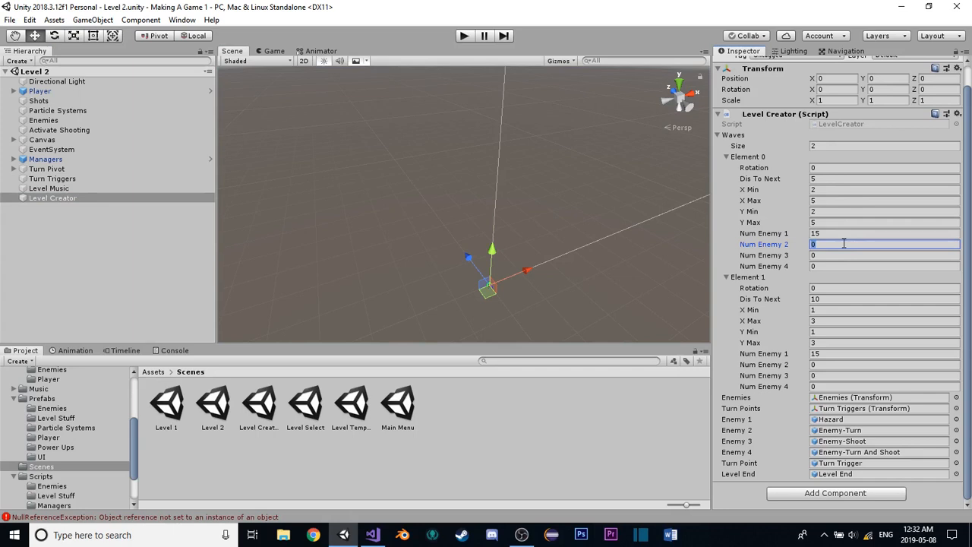
pyautogui.write('5')
pyautogui.click(834, 235)
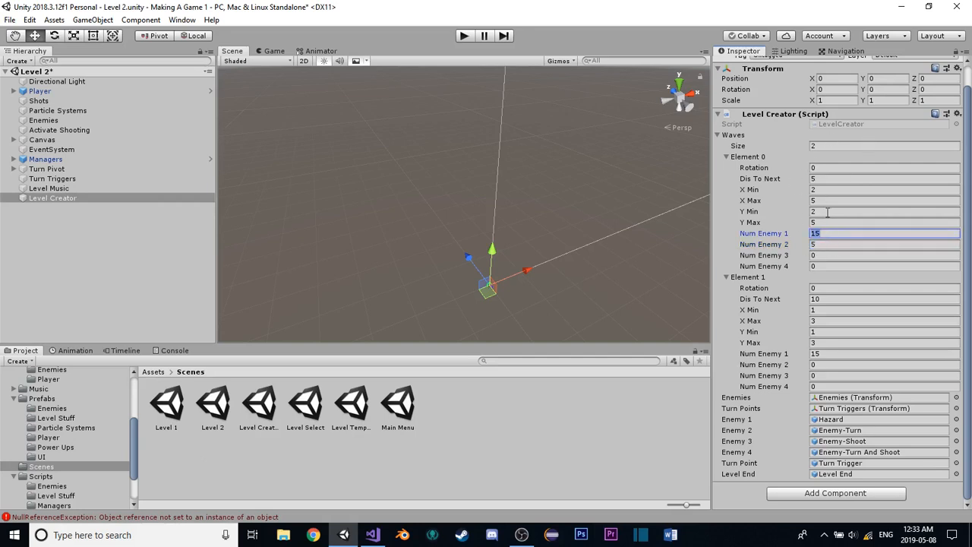
pyautogui.click(831, 244)
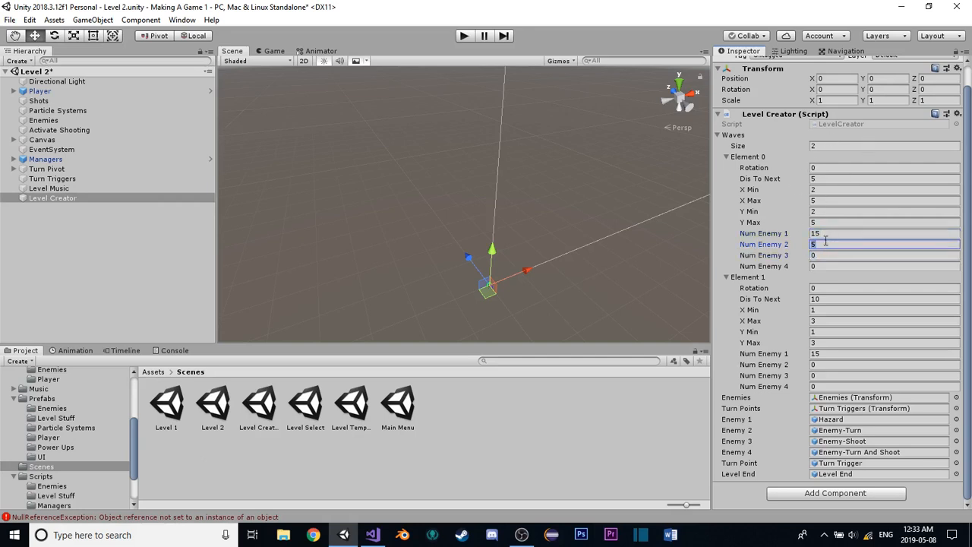
pyautogui.click(825, 234)
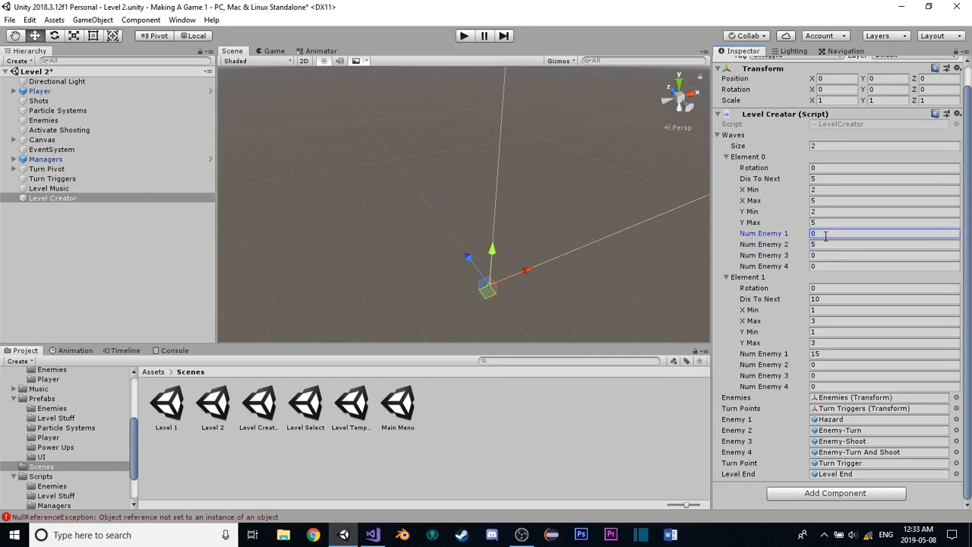
pyautogui.click(834, 244)
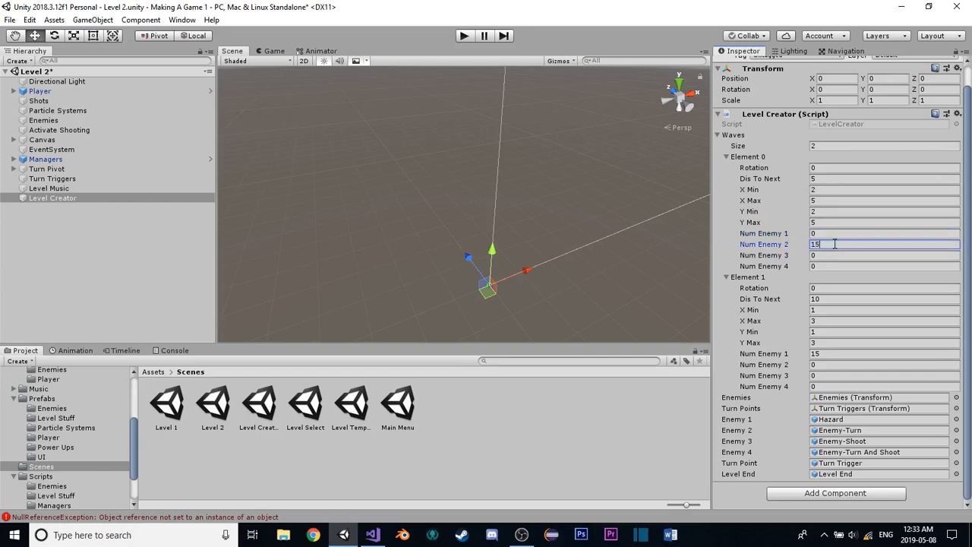
# For wave Element 0, set Y Min to 3, Y Max to 7, X Max to 6 and Dis To Next to 8
pyautogui.click(825, 212)
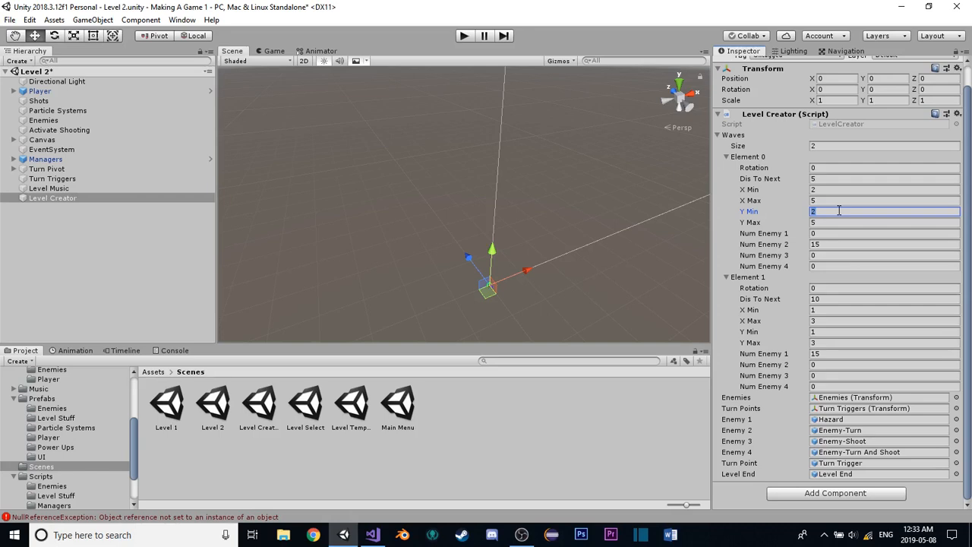
pyautogui.write('3')
pyautogui.click(839, 222)
pyautogui.write('7')
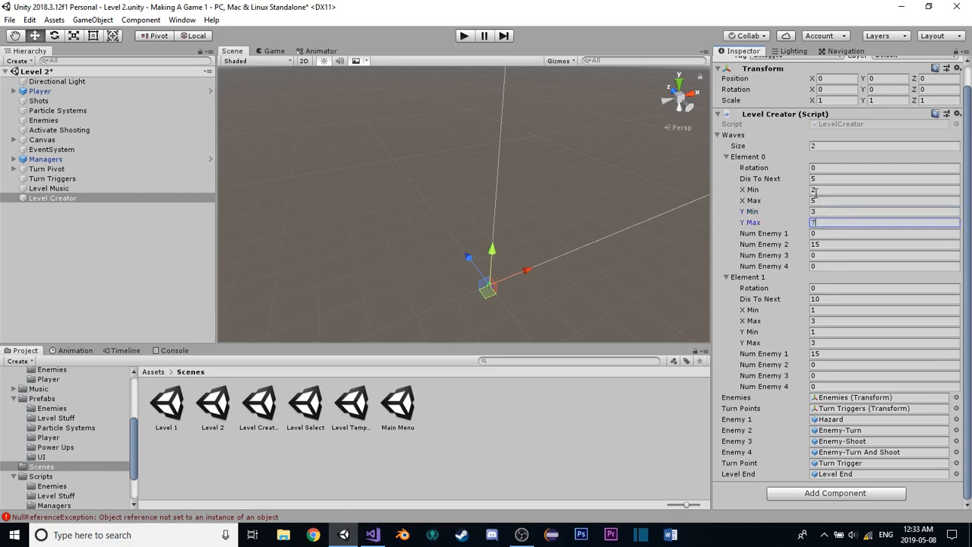
pyautogui.click(819, 191)
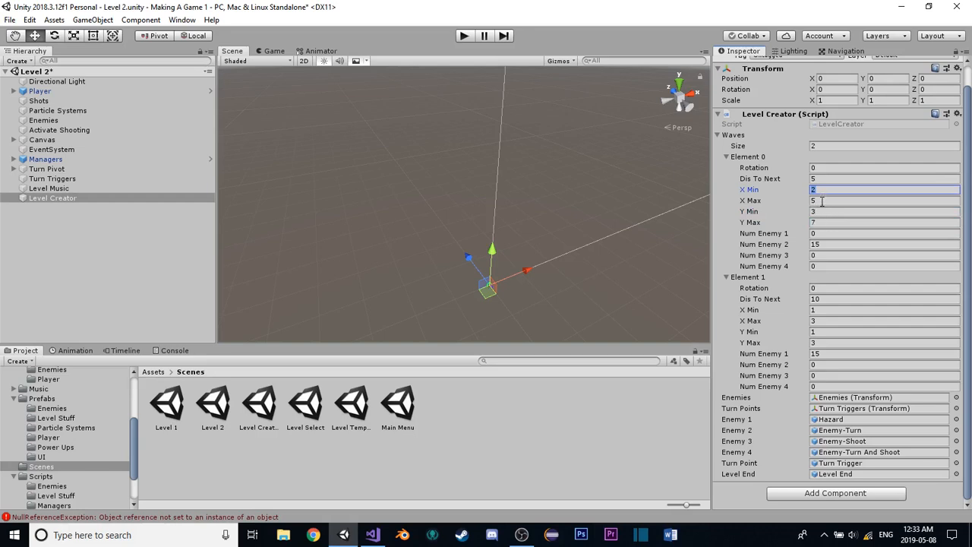
pyautogui.click(821, 201)
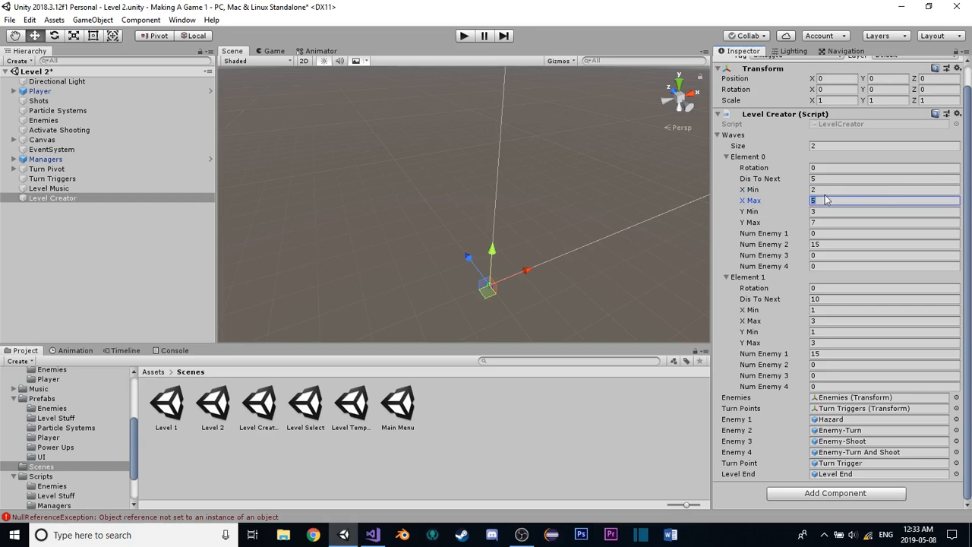
pyautogui.write('6')
pyautogui.click(817, 179)
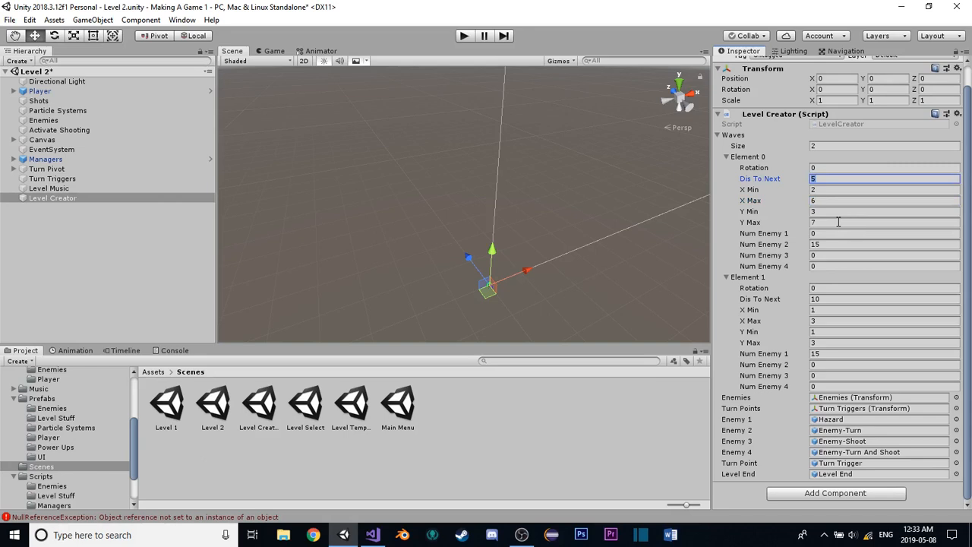
pyautogui.write('8')
# Set both Num Enemy 1 and Num Enemy 2 of wave Element 1 to 10
pyautogui.click(825, 353)
pyautogui.click(828, 365)
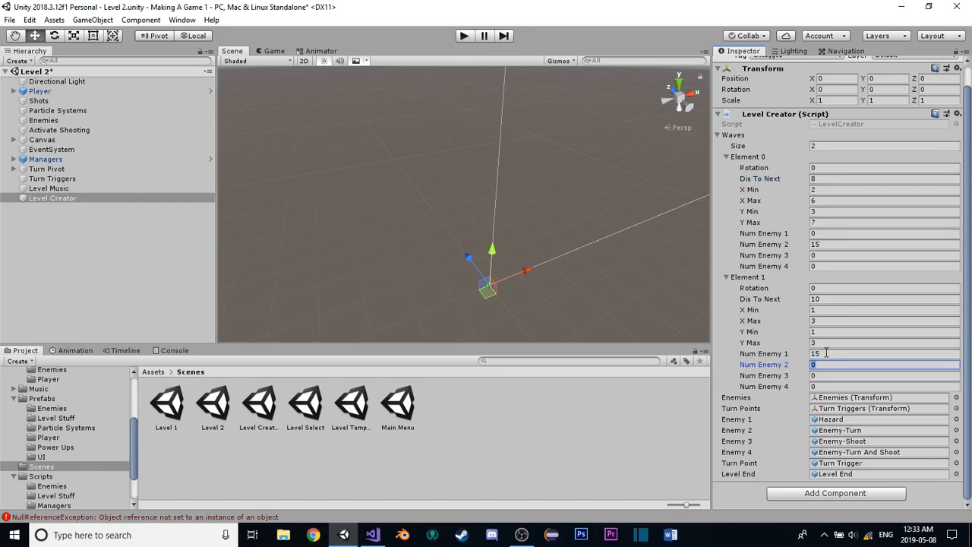
pyautogui.click(826, 353)
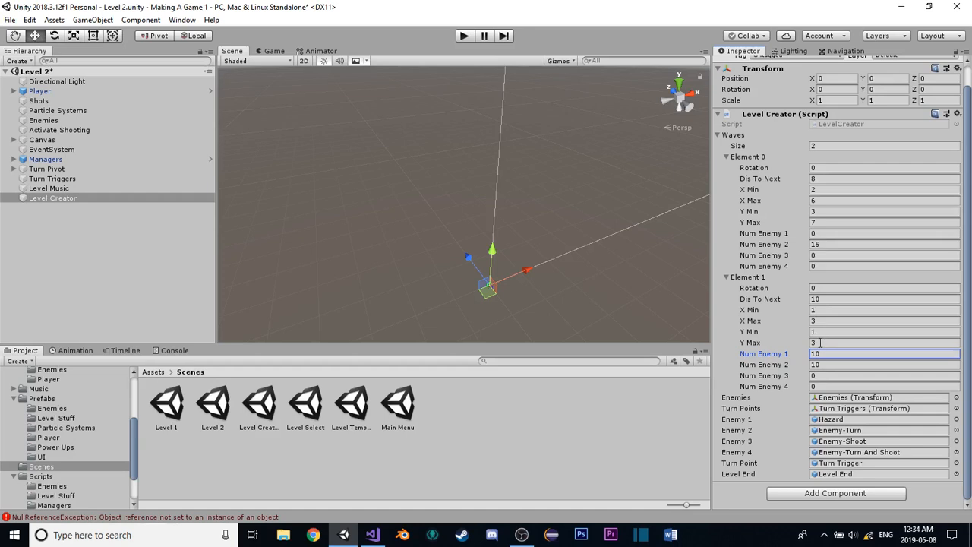
# For wave Element 1, set X Min and Y Min to 2 and X Max and Y Max to 5
pyautogui.click(819, 342)
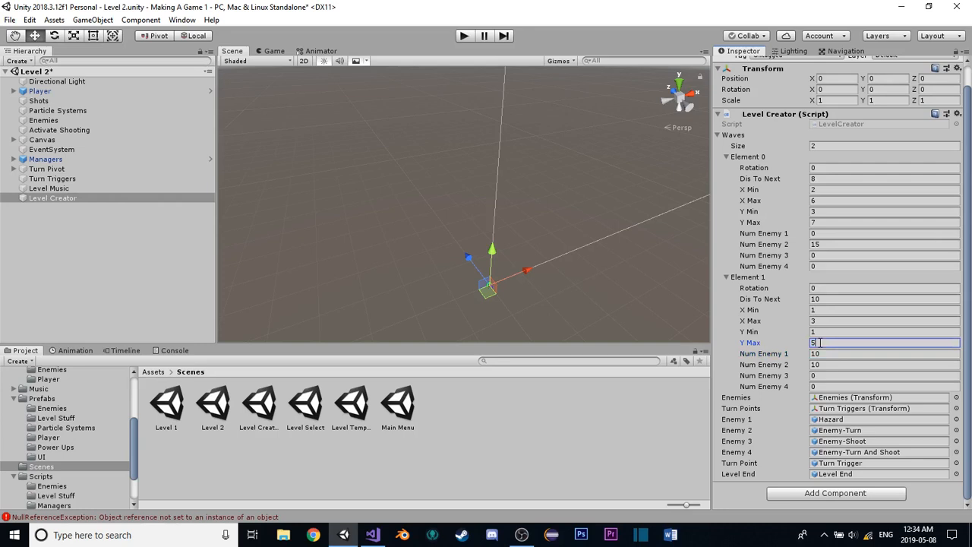
pyautogui.click(823, 320)
pyautogui.write('5')
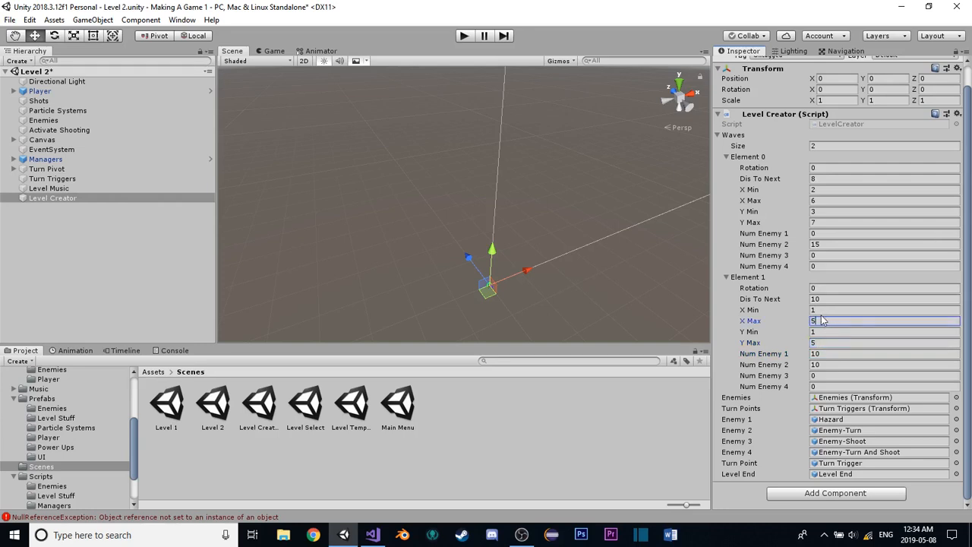
pyautogui.click(824, 310)
pyautogui.write('2')
pyautogui.click(827, 332)
pyautogui.write('2')
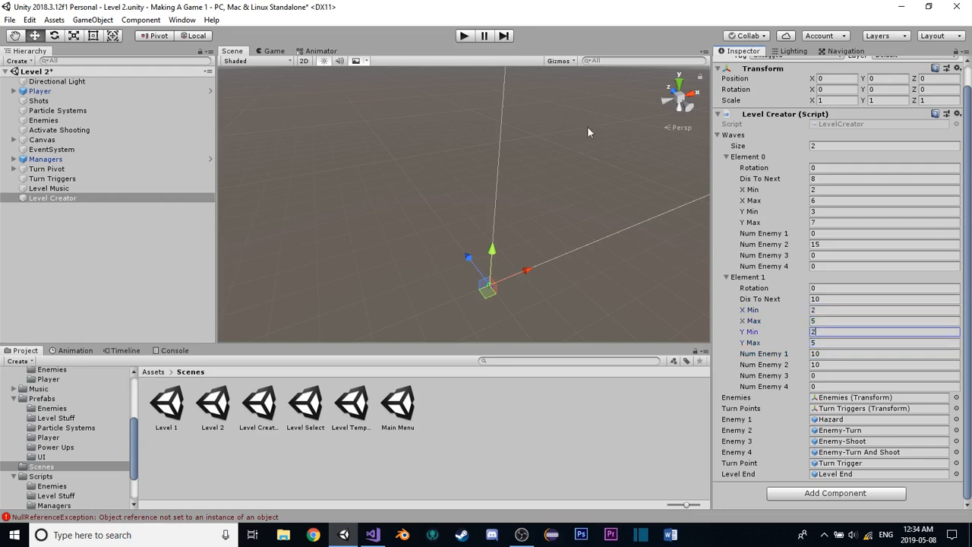
# Play-test Level 2, steering the ship and shooting through the enemy waves
pyautogui.click(469, 36)
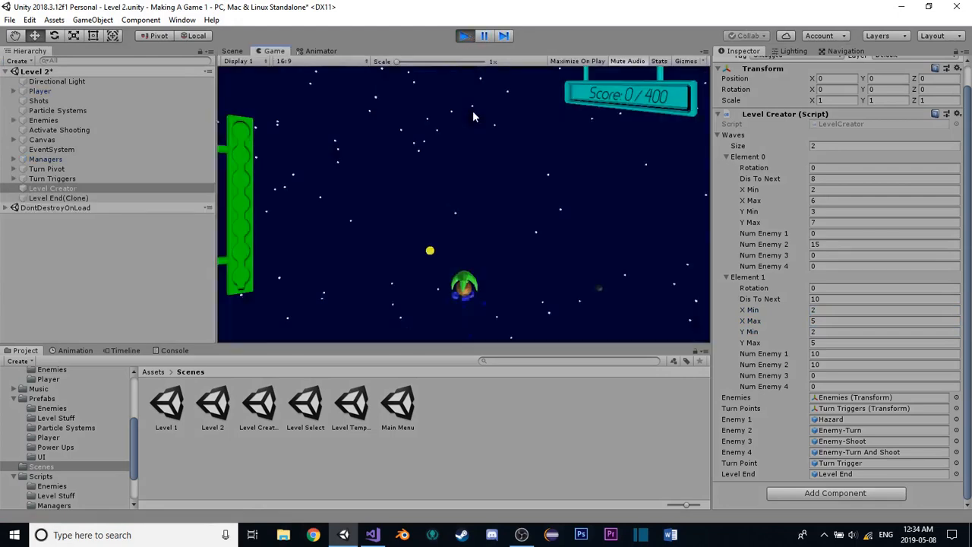
pyautogui.press('a')
pyautogui.press('w')
pyautogui.press('d')
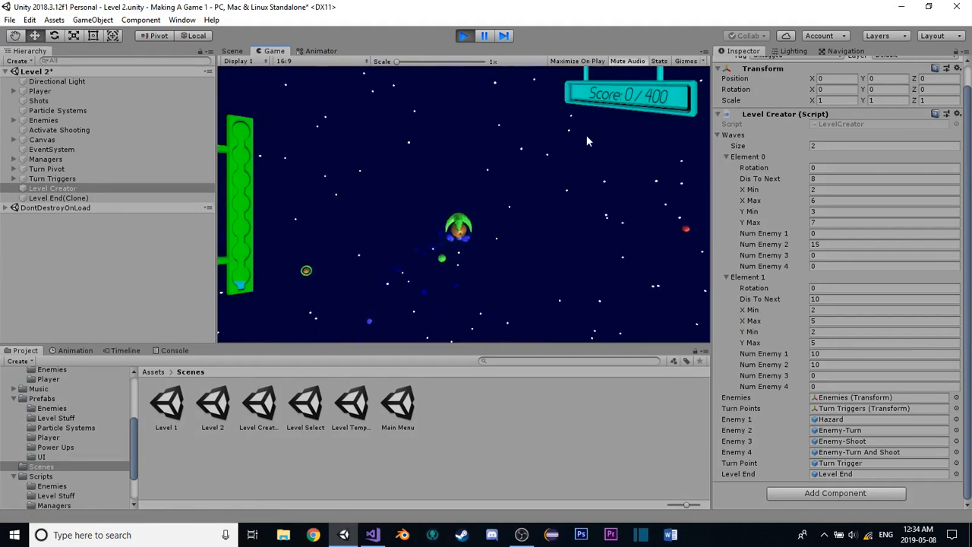
pyautogui.press('s')
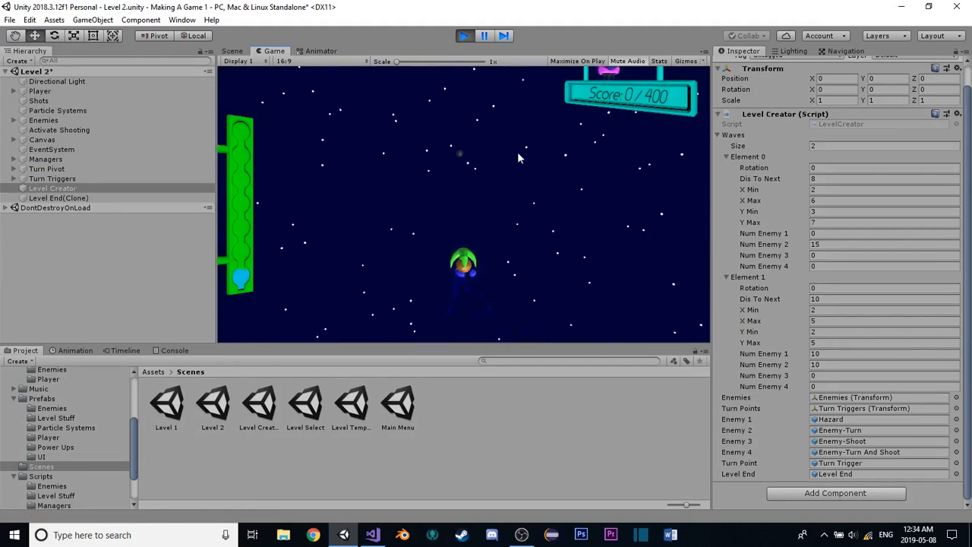
pyautogui.press('a')
pyautogui.press('w')
pyautogui.press('s')
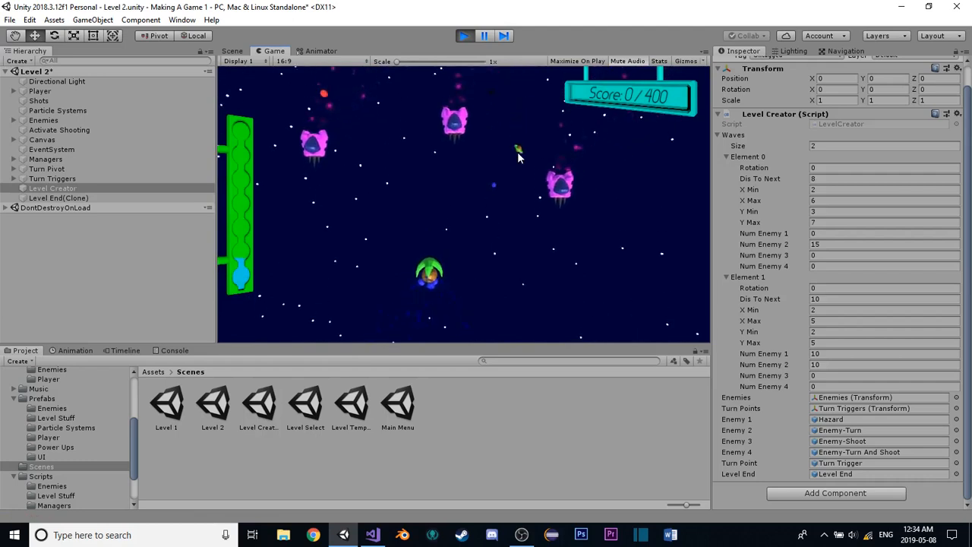
pyautogui.press('d')
pyautogui.press('space')
pyautogui.press('d')
pyautogui.press('w')
pyautogui.press('a')
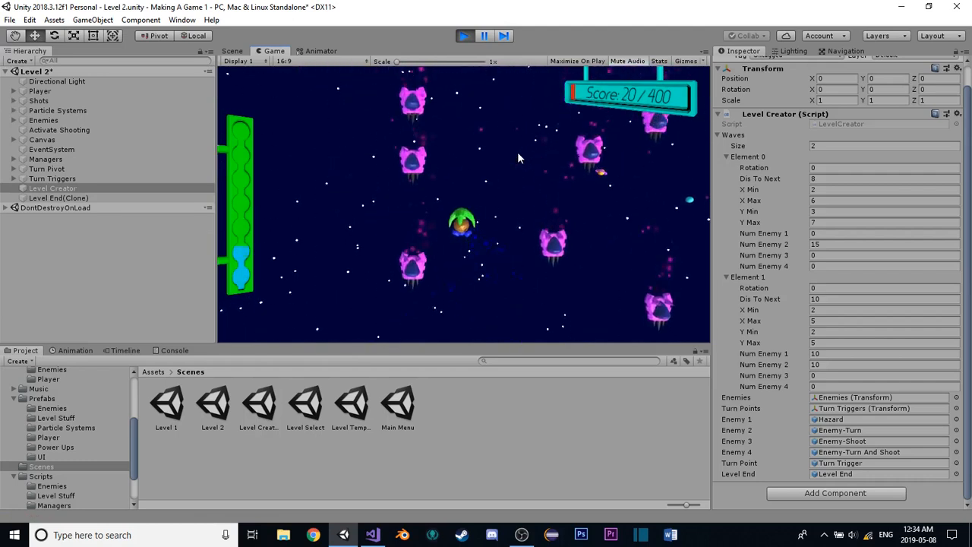
pyautogui.press('d')
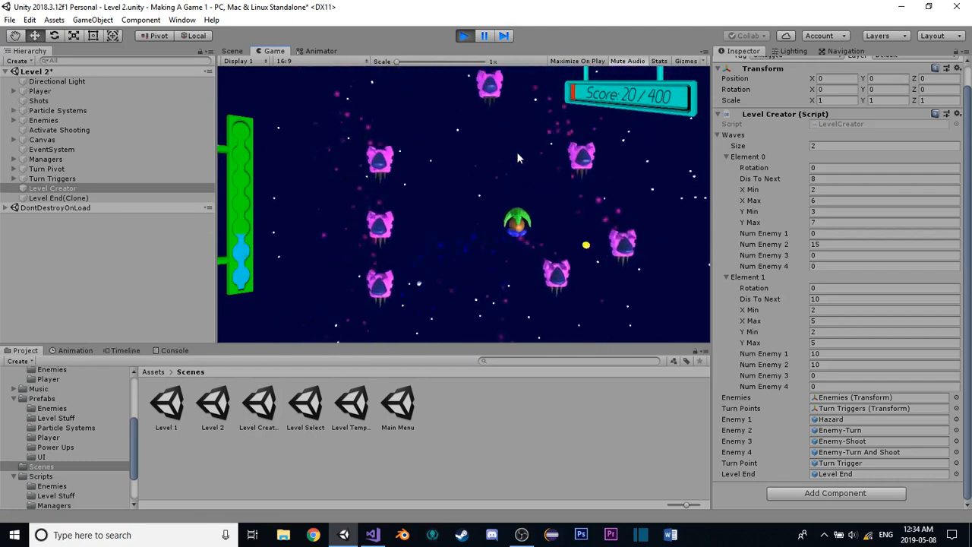
pyautogui.press('space')
pyautogui.press('a')
pyautogui.press('w')
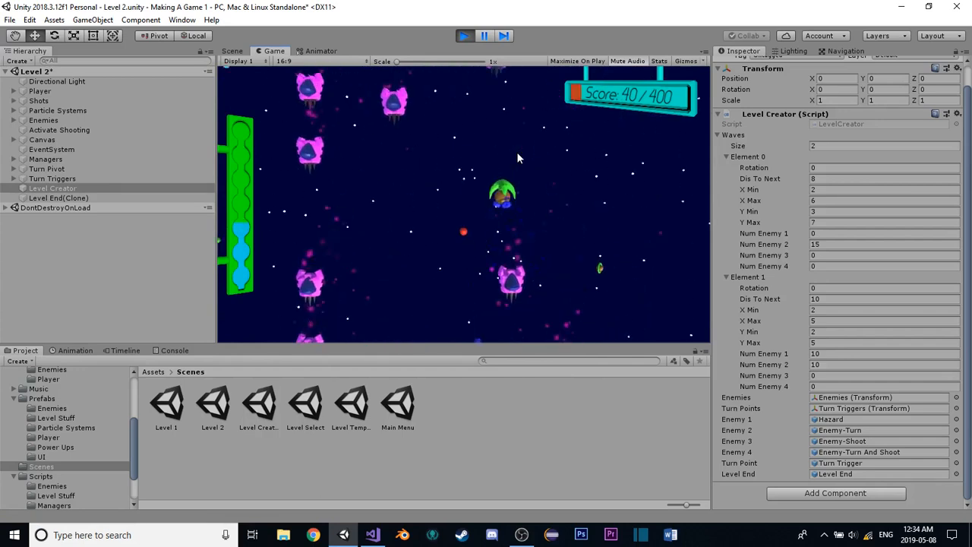
pyautogui.press('s')
pyautogui.press('d')
pyautogui.press('s')
pyautogui.press('a')
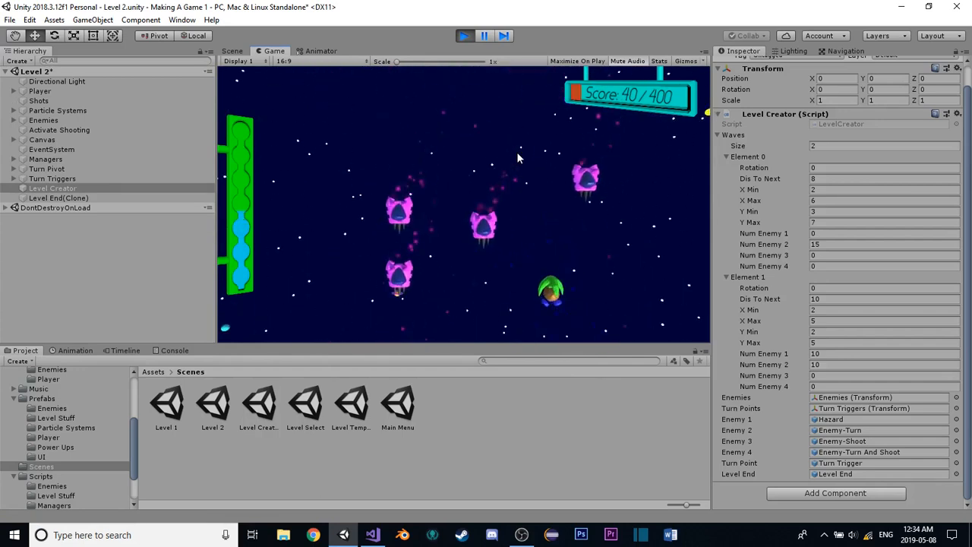
pyautogui.press('w')
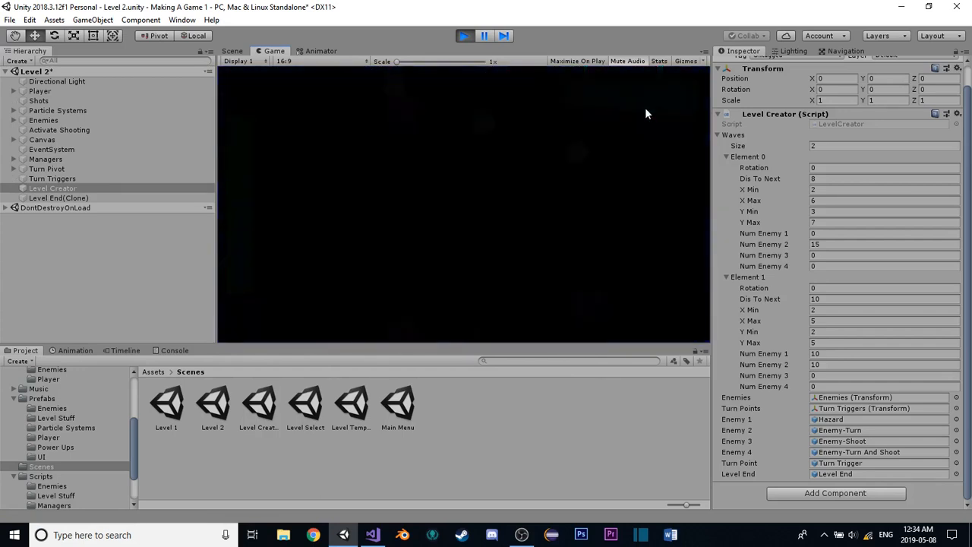
pyautogui.press('a')
pyautogui.press('w')
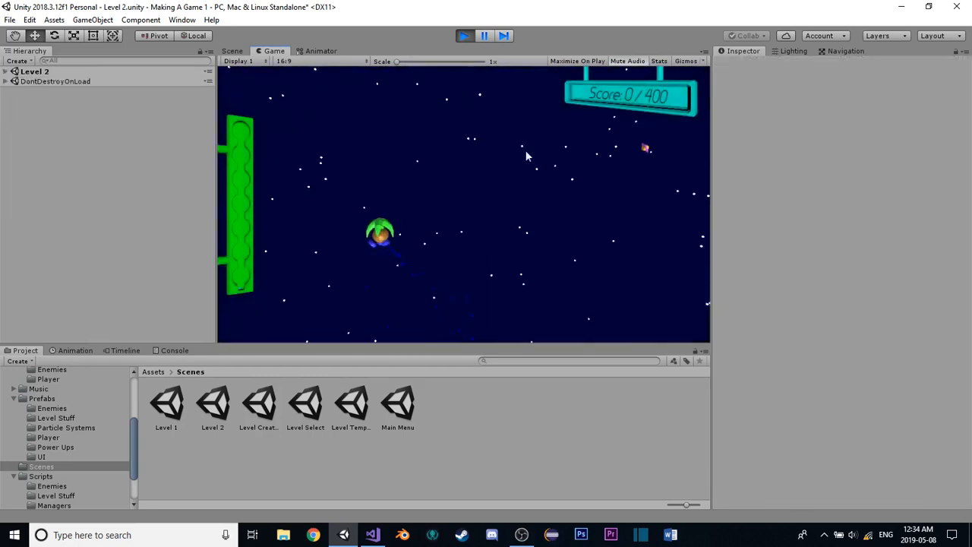
pyautogui.press('d')
# Pause the game, examine the layout of the spawned waves in the Scene view, and stop the play-test
pyautogui.click(488, 36)
pyautogui.moveTo(475, 122); pyautogui.dragTo(476, 150, button='middle')
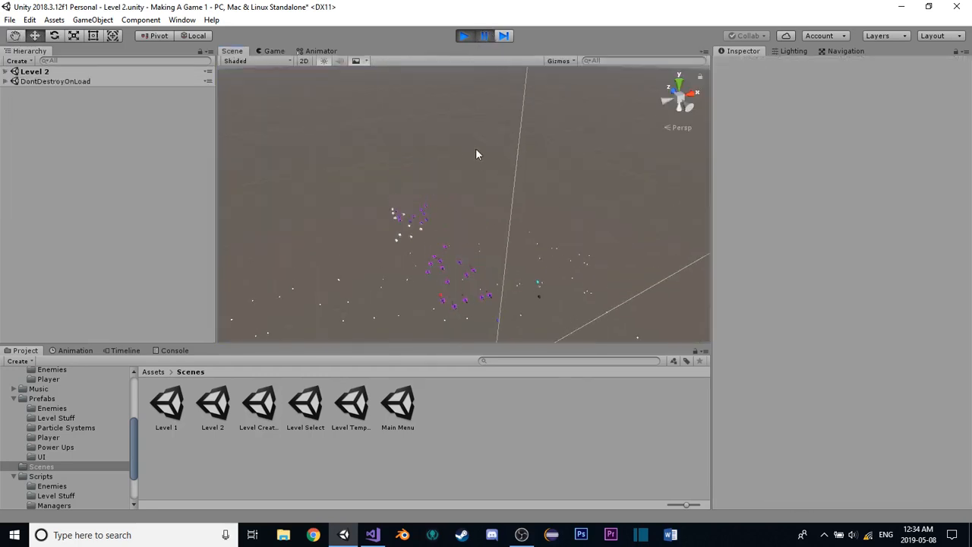
pyautogui.moveTo(483, 228); pyautogui.dragTo(503, 228, button='middle')
pyautogui.scroll(5, 506, 210)
pyautogui.keyDown('alt'); pyautogui.moveTo(506, 210); pyautogui.dragTo(463, 304); pyautogui.keyUp('alt')
pyautogui.scroll(-2, 481, 213)
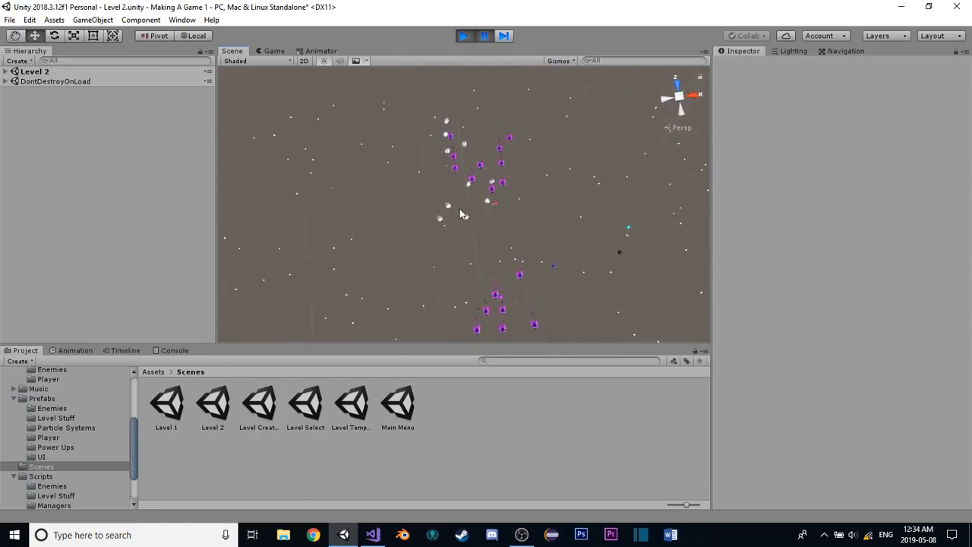
pyautogui.scroll(5, 465, 196)
pyautogui.moveTo(465, 196); pyautogui.dragTo(442, 226, button='middle')
pyautogui.scroll(-8, 440, 239)
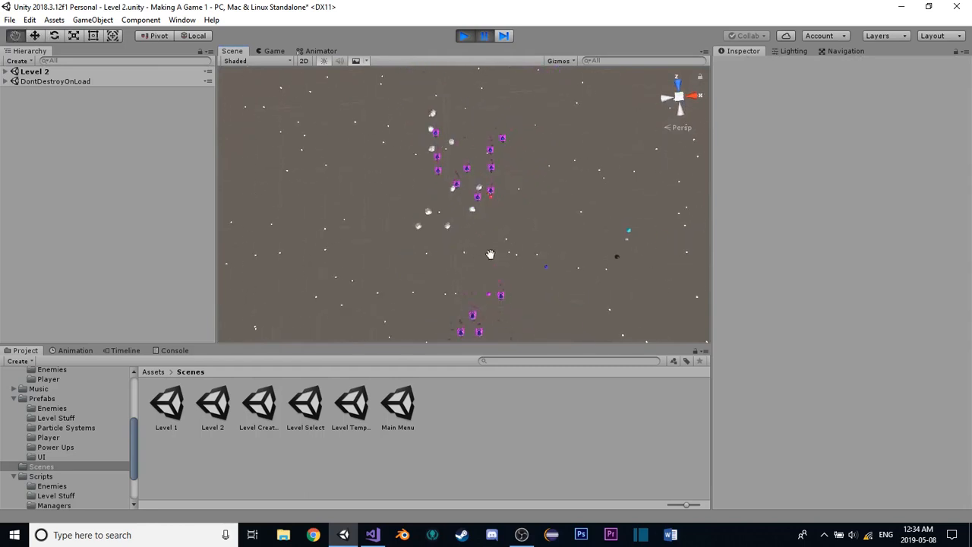
pyautogui.moveTo(489, 253); pyautogui.dragTo(484, 182, button='middle')
pyautogui.moveTo(488, 263); pyautogui.dragTo(471, 296, button='right')
pyautogui.moveTo(476, 243); pyautogui.dragTo(478, 291, button='middle')
pyautogui.scroll(-2, 456, 119)
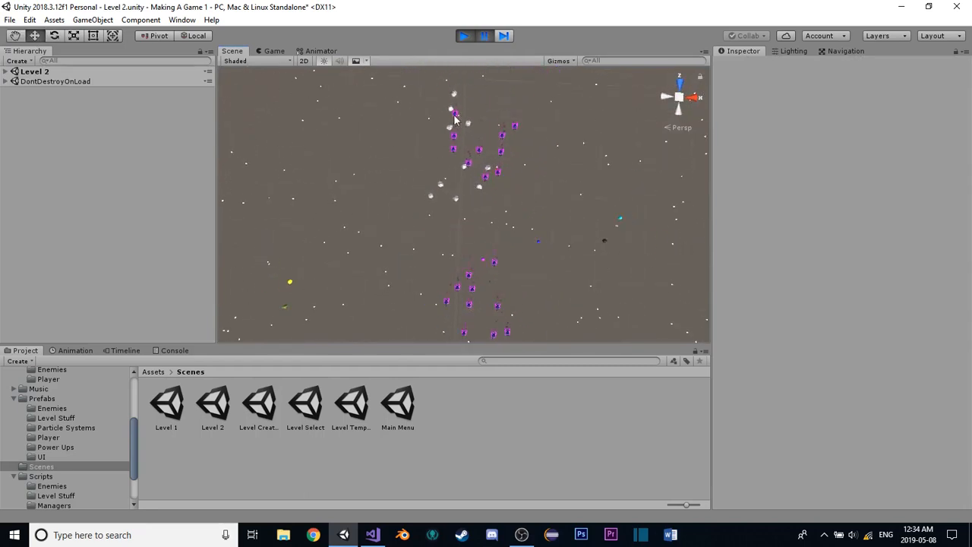
pyautogui.moveTo(484, 159); pyautogui.dragTo(481, 184, button='middle')
pyautogui.click(463, 35)
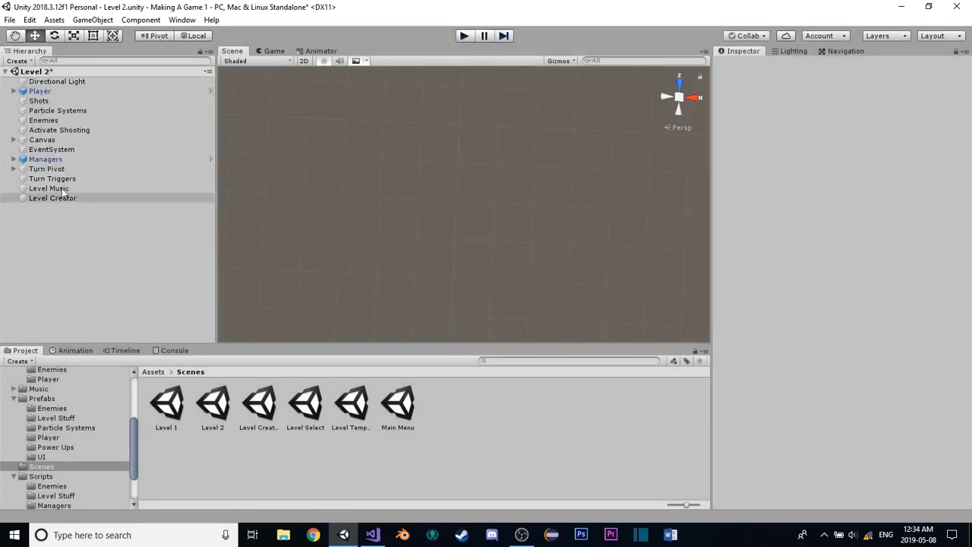
# Increase the Level Creator's Waves Size to 3 to add a third wave to Level 2
pyautogui.click(69, 199)
pyautogui.scroll(-1, 896, 163)
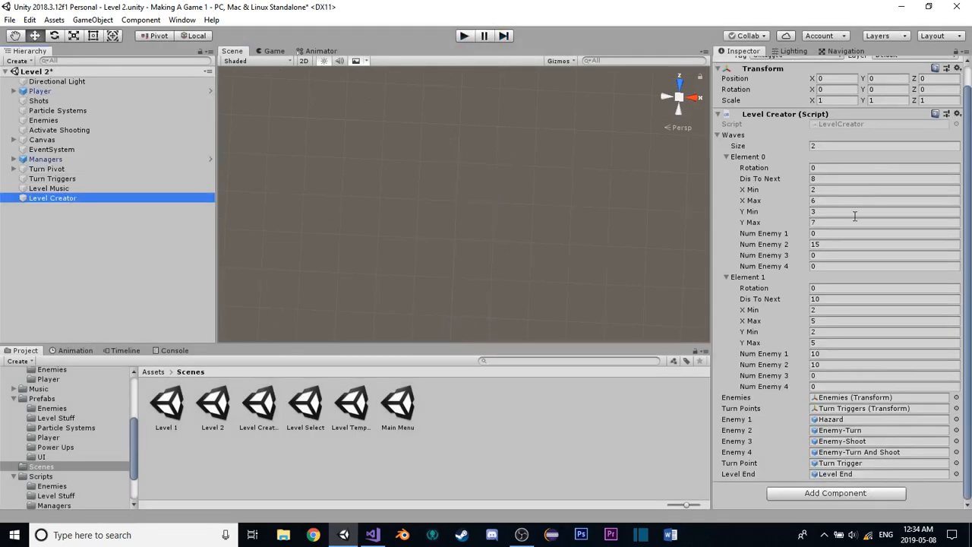
pyautogui.click(851, 146)
pyautogui.write('3')
pyautogui.press('Return')
pyautogui.scroll(-3, 911, 258)
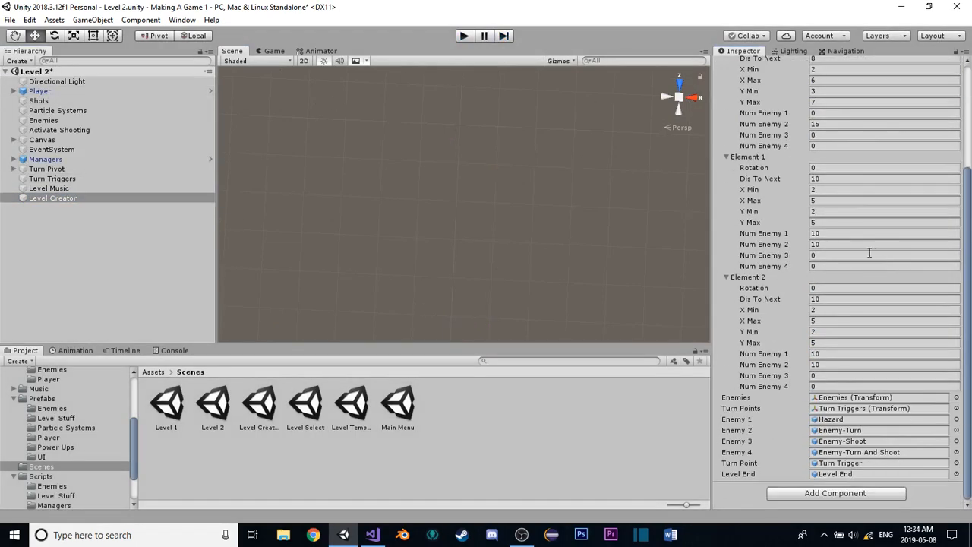
# Set Num Enemy 1 of wave Element 1 to 5
pyautogui.click(822, 232)
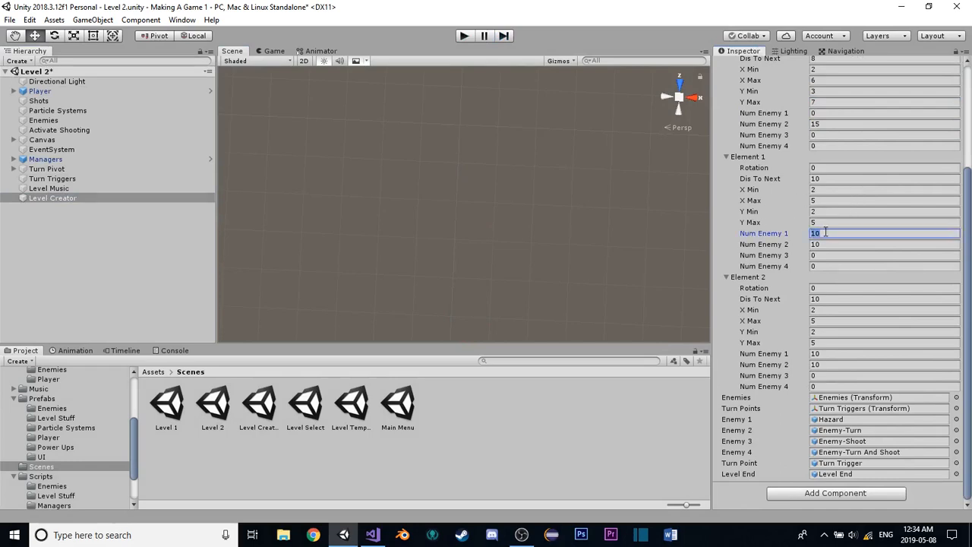
pyautogui.click(825, 233)
pyautogui.doubleClick(825, 233)
pyautogui.write('5')
pyautogui.click(828, 244)
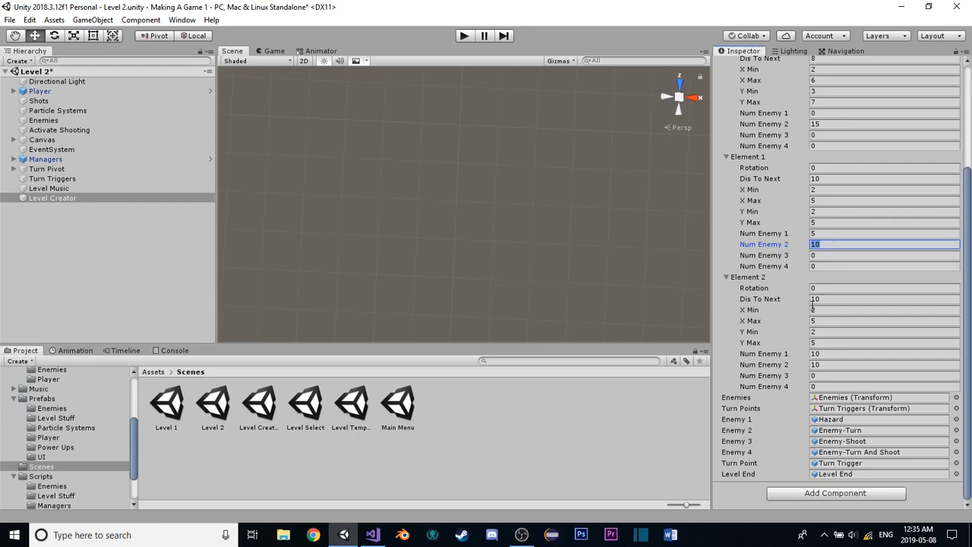
# For wave Element 2, set Num Enemy 2 to 15 and Num Enemy 1 to 5
pyautogui.click(863, 364)
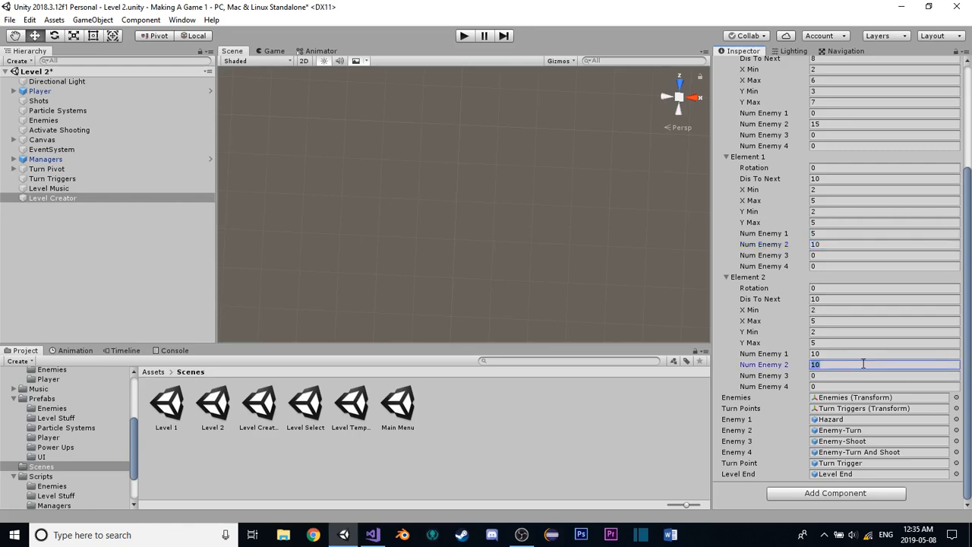
pyautogui.write('15')
pyautogui.click(822, 354)
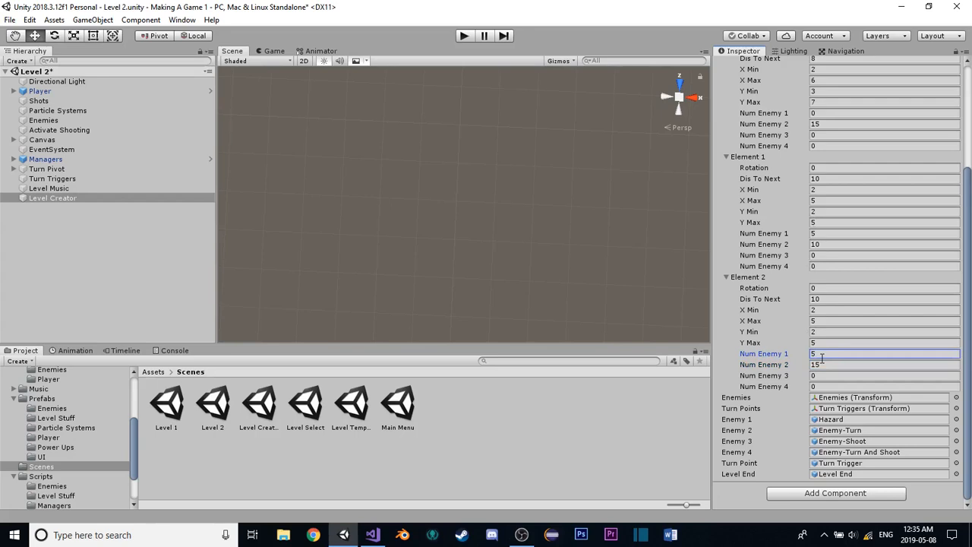
# For wave Element 1, set Num Enemy 1 to 15 and Num Enemy 2 to 5
pyautogui.click(842, 223)
pyautogui.click(836, 233)
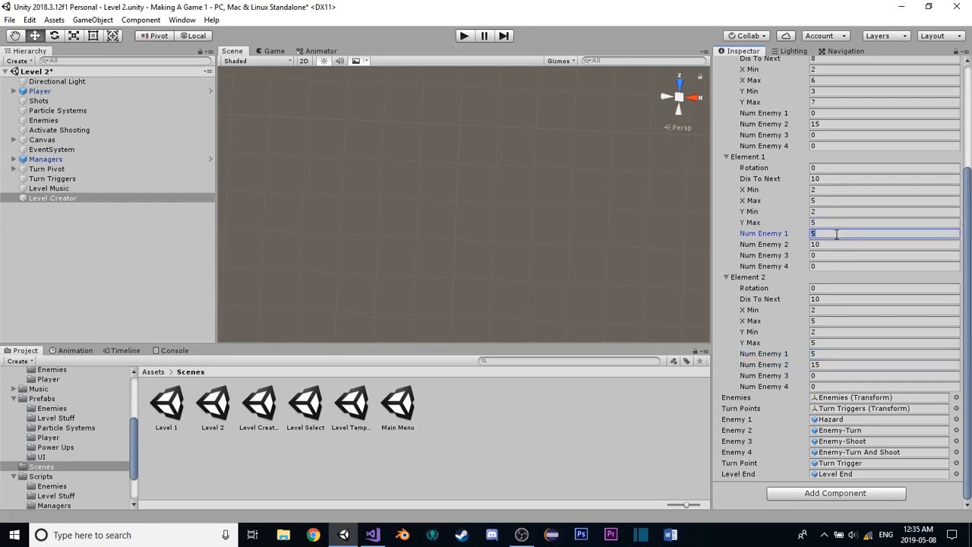
pyautogui.write('15')
pyautogui.click(833, 242)
pyautogui.write('5')
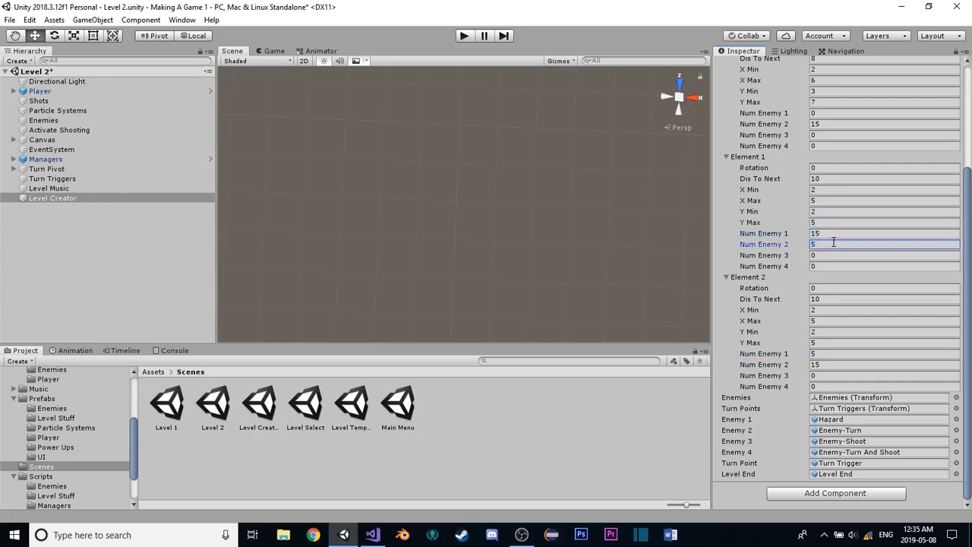
# For wave Element 2, set Y Min and X Min to 1
pyautogui.click(835, 351)
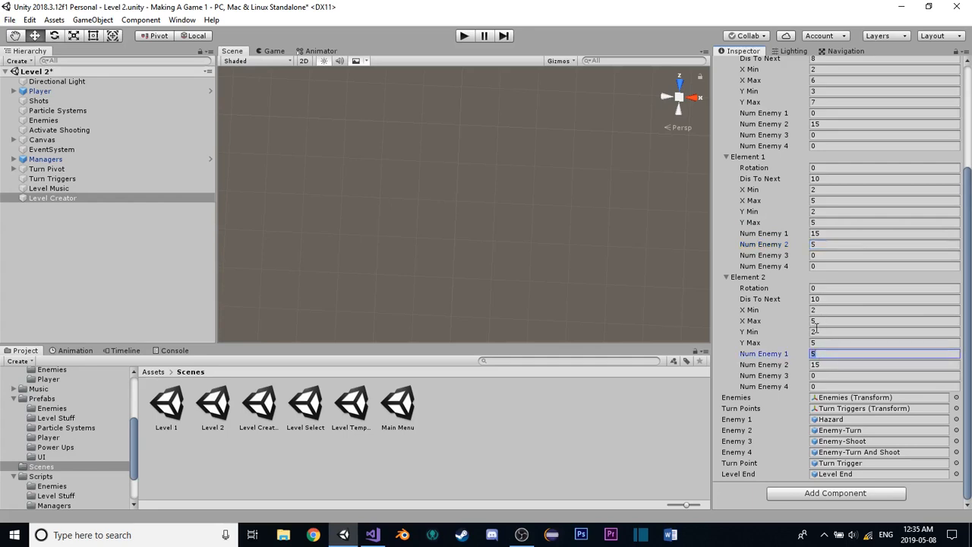
pyautogui.click(837, 331)
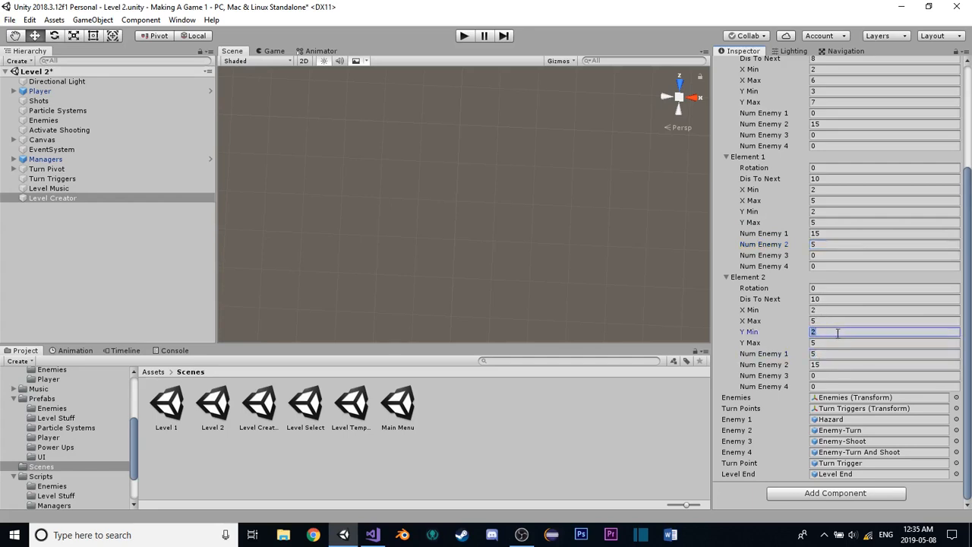
pyautogui.write('1')
pyautogui.click(829, 309)
pyautogui.write('1')
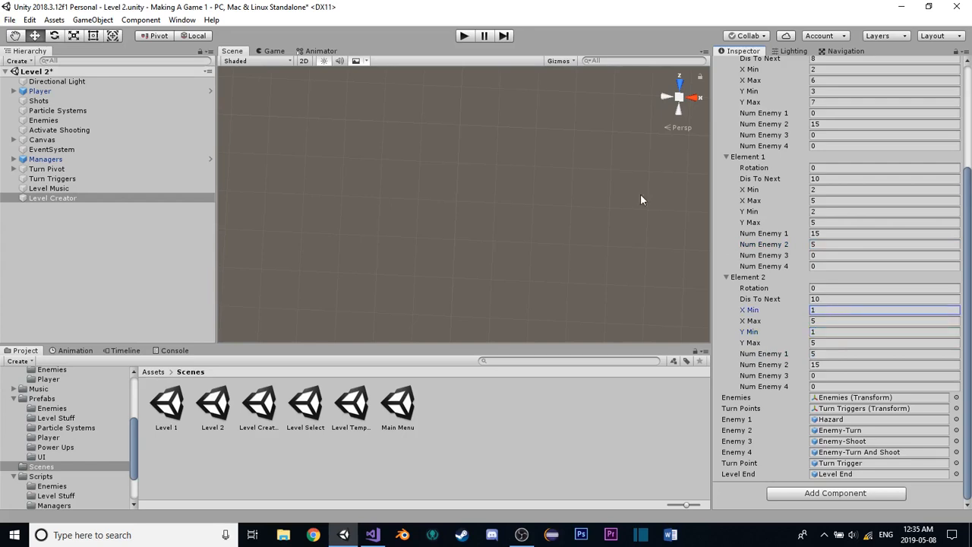
# Start a play-test of Level 2, pause it, and examine the layout of the three spawned waves in the Scene view
pyautogui.click(461, 37)
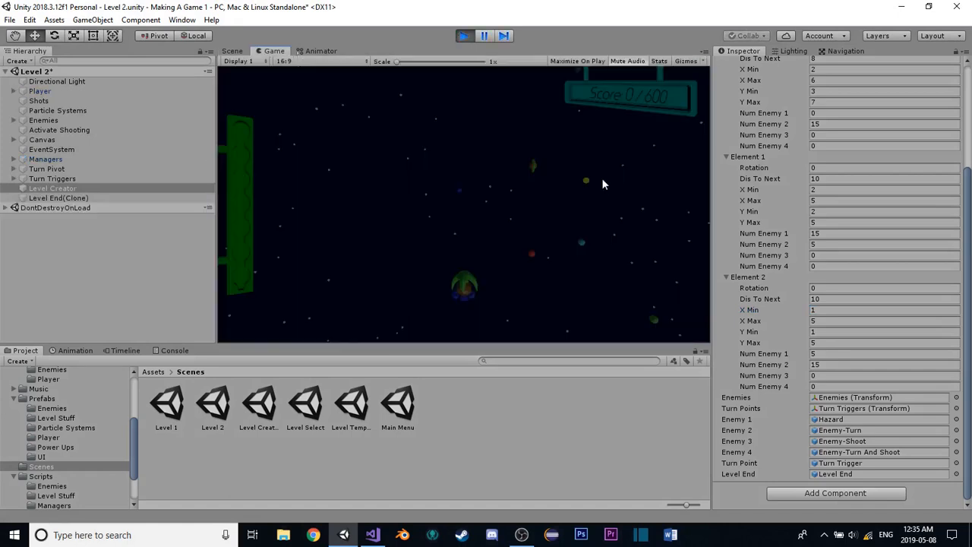
pyautogui.click(483, 36)
pyautogui.scroll(-6, 526, 181)
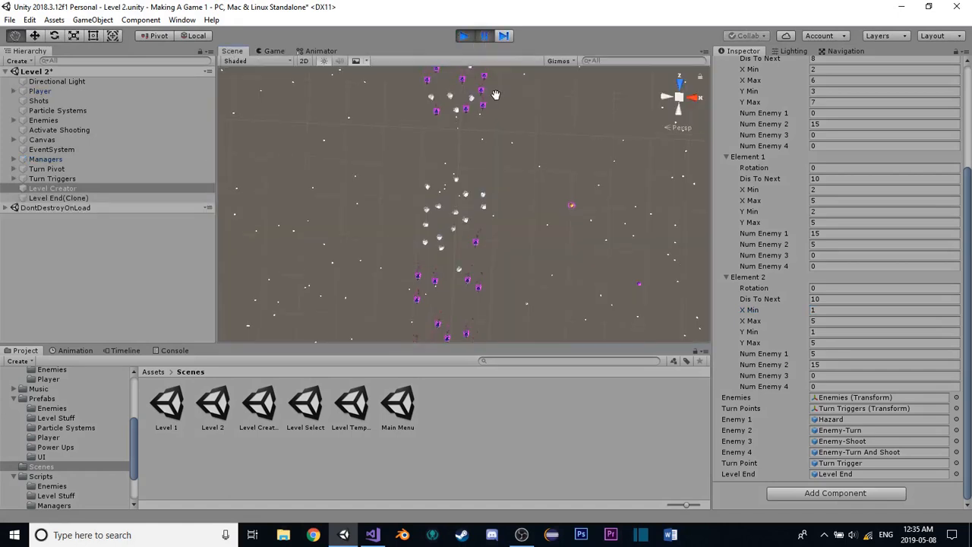
pyautogui.scroll(5, 526, 181)
pyautogui.moveTo(526, 182); pyautogui.dragTo(501, 281, button='middle')
pyautogui.moveTo(500, 213); pyautogui.dragTo(504, 243, button='middle')
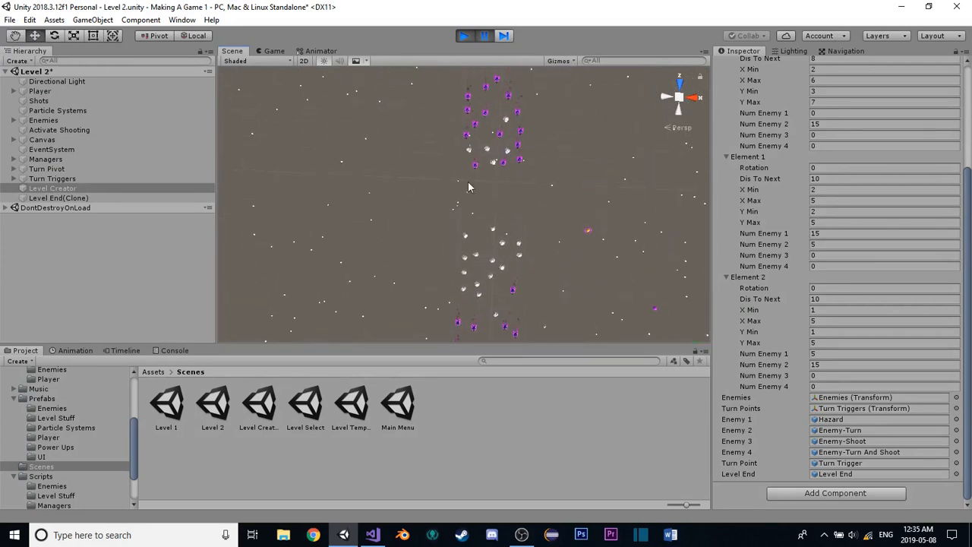
pyautogui.moveTo(471, 187); pyautogui.dragTo(535, 106, button='middle')
# Set Dis To Next of wave Element 1 to 8 in the paused play-test and view the wave layout again
pyautogui.click(870, 298)
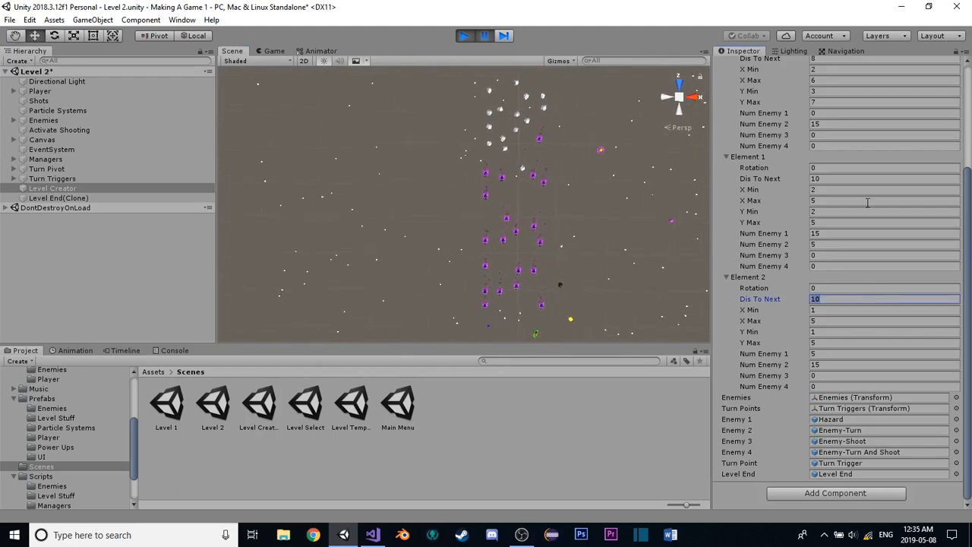
pyautogui.click(831, 182)
pyautogui.write('8')
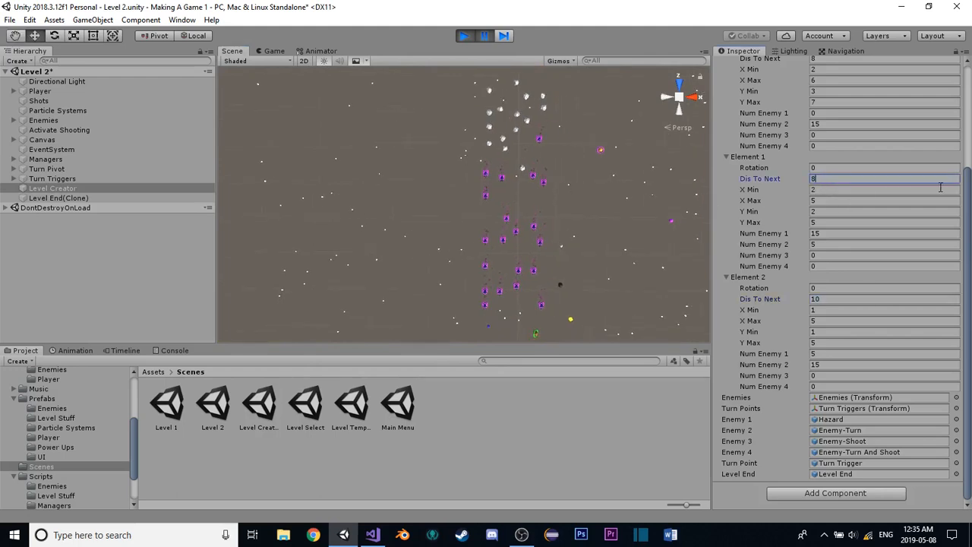
pyautogui.scroll(5, 832, 182)
pyautogui.moveTo(532, 214); pyautogui.dragTo(495, 254, button='middle')
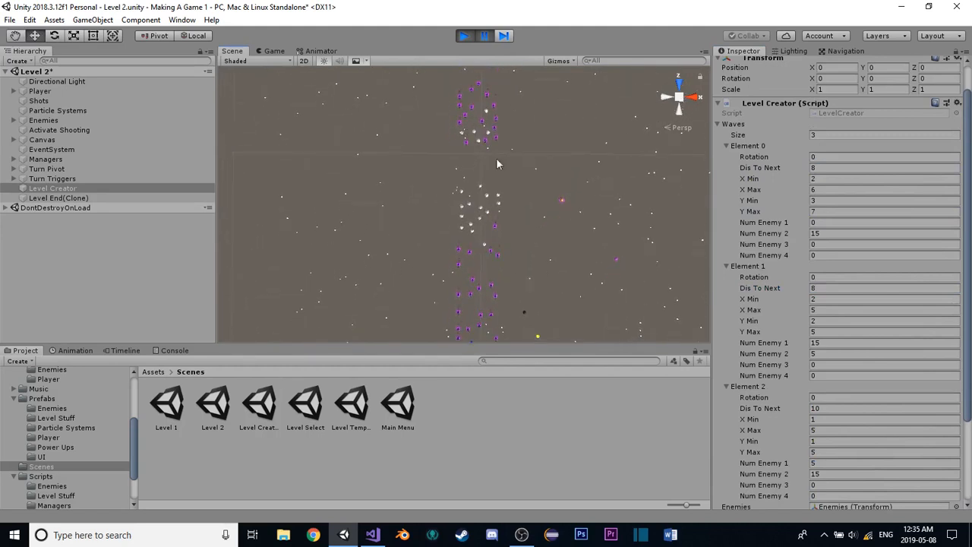
# Stop the play-test and save the Level 2 scene
pyautogui.click(465, 36)
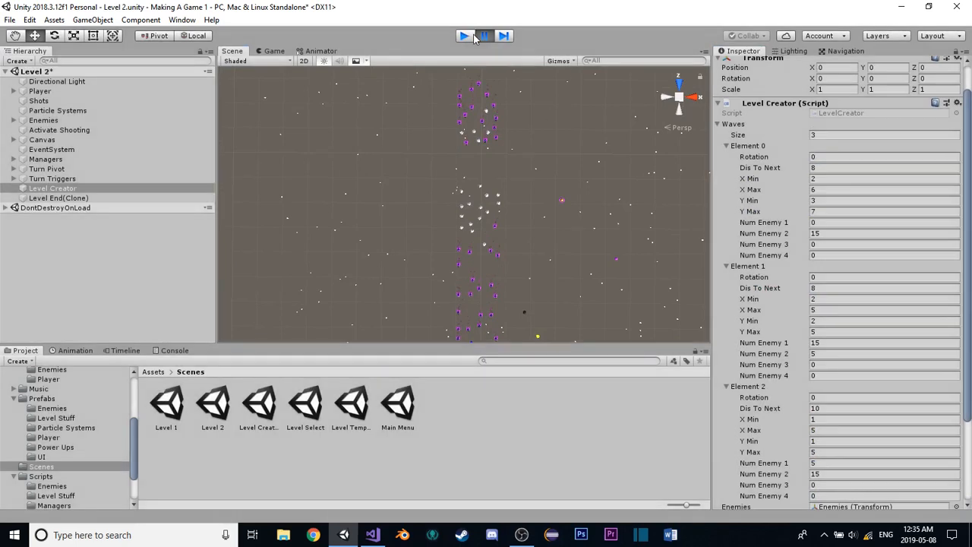
pyautogui.click(11, 22)
pyautogui.click(45, 65)
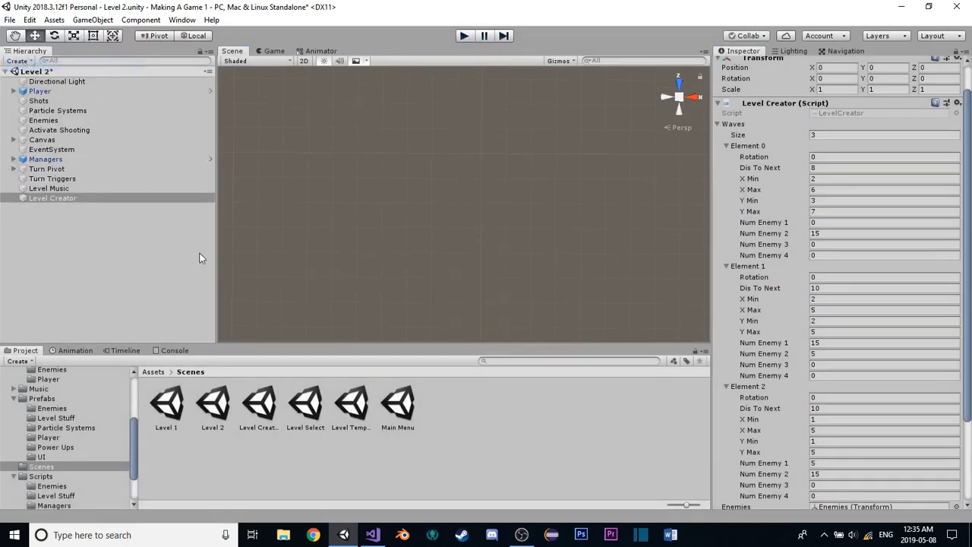
pyautogui.click(213, 406)
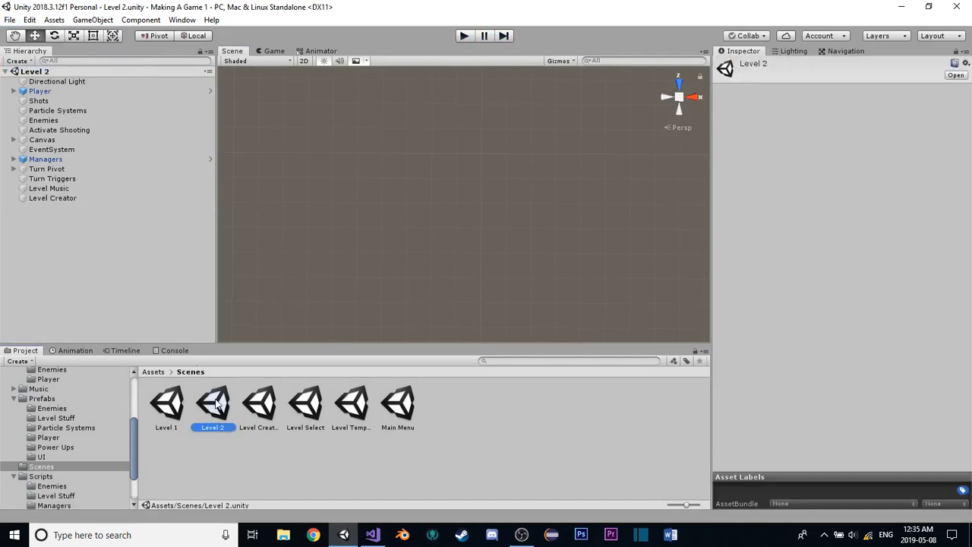
pyautogui.rightClick(214, 405)
pyautogui.press('Escape')
# Save a copy of the Level 2 scene as Level 5 in the Scenes folder
pyautogui.click(10, 20)
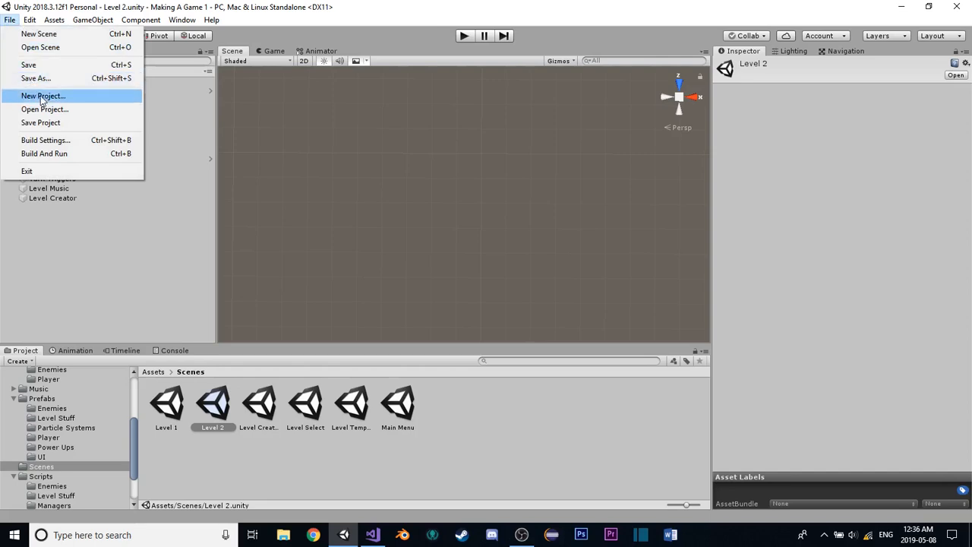
pyautogui.click(38, 78)
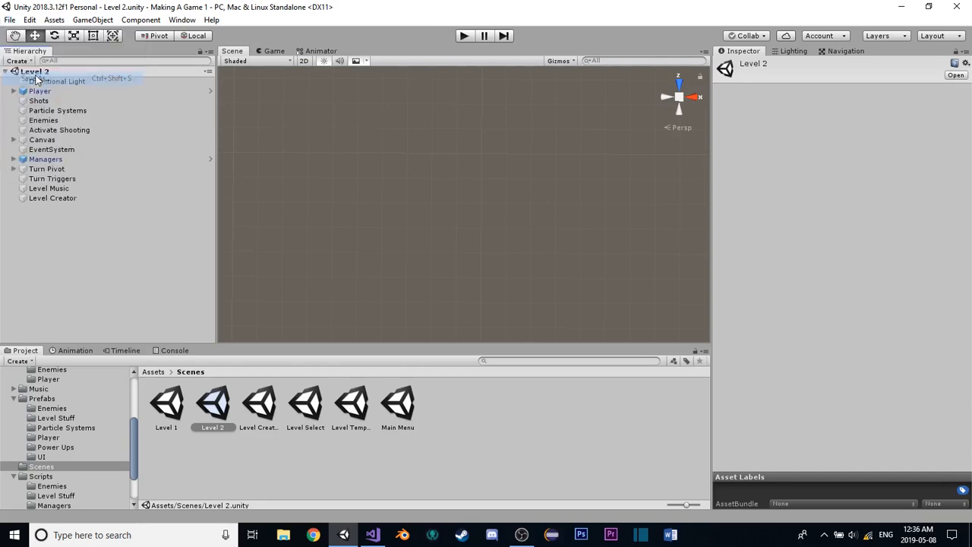
pyautogui.doubleClick(159, 187)
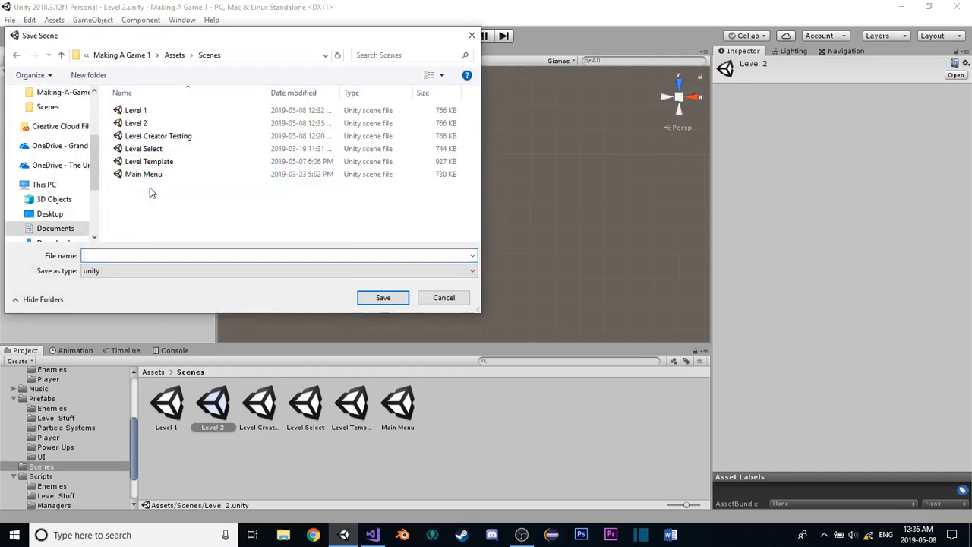
pyautogui.click(139, 124)
pyautogui.doubleClick(133, 254)
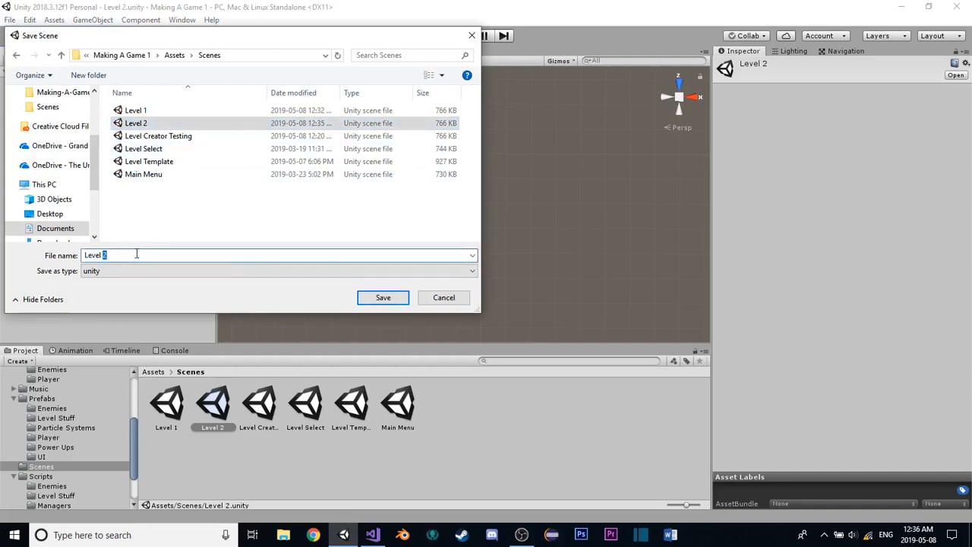
pyautogui.write('5')
pyautogui.press('Return')
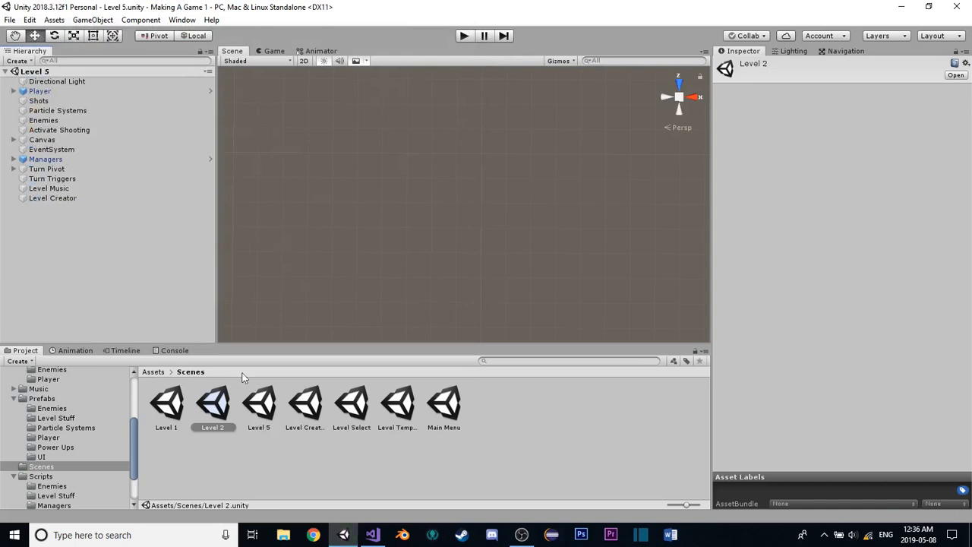
# In Level 5's Level Creator, set Num Enemy 3 of wave Element 0 to 15 and Num Enemy 2 to 0
pyautogui.click(61, 199)
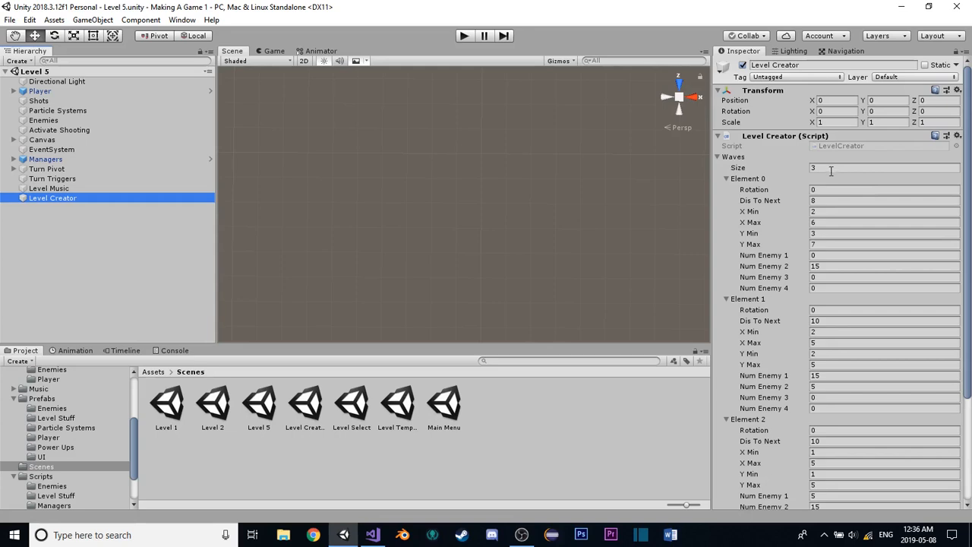
pyautogui.click(828, 267)
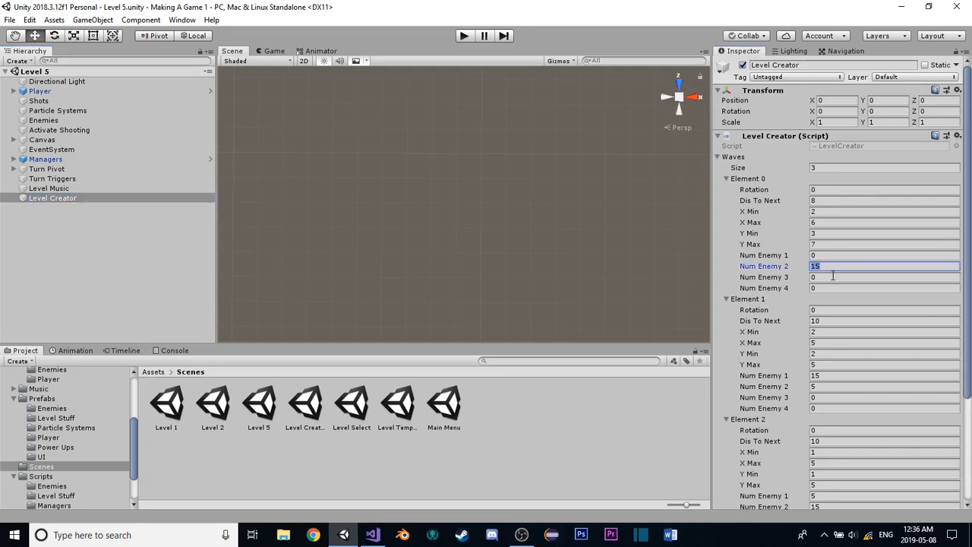
pyautogui.click(833, 276)
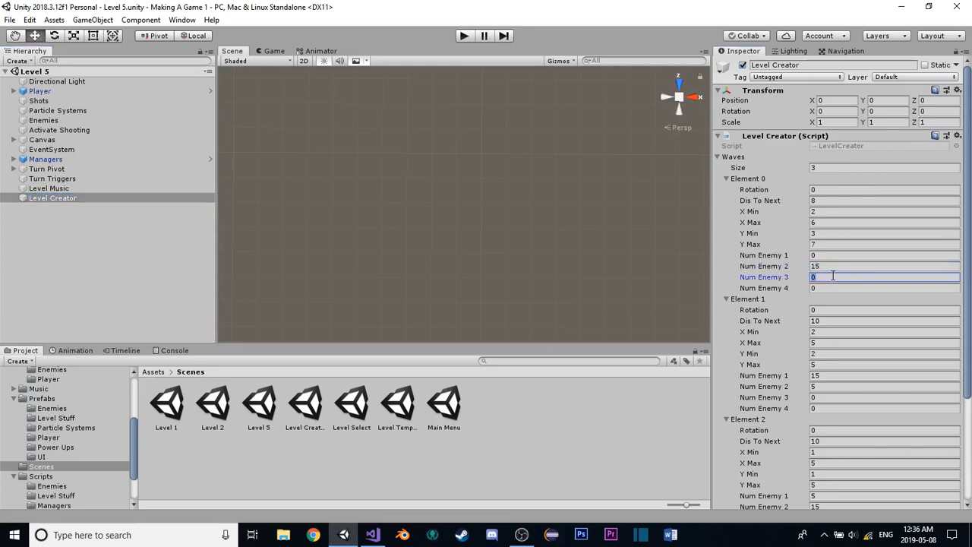
pyautogui.write('15')
pyautogui.click(856, 266)
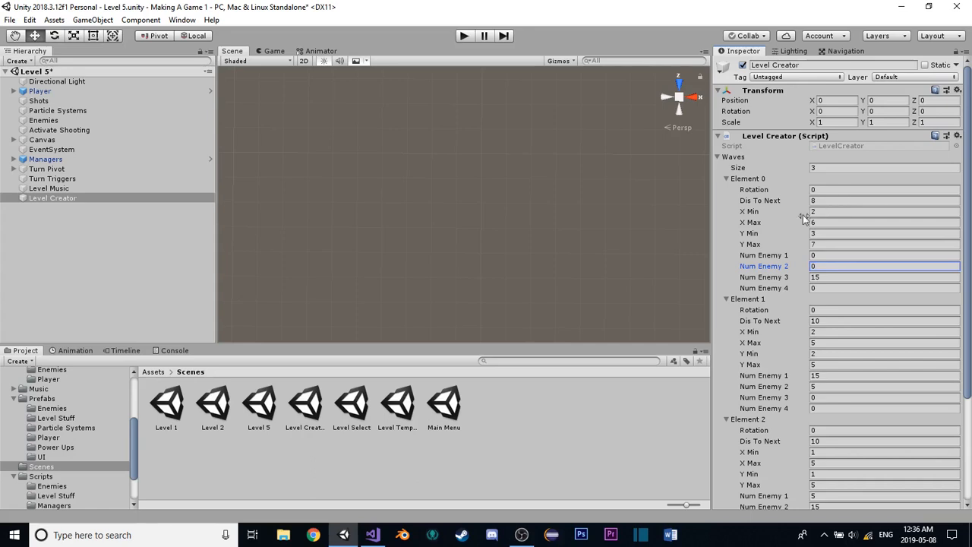
# Reduce the Waves Size to 1 and increase it to 5 so that every wave copies Element 0's settings
pyautogui.click(824, 167)
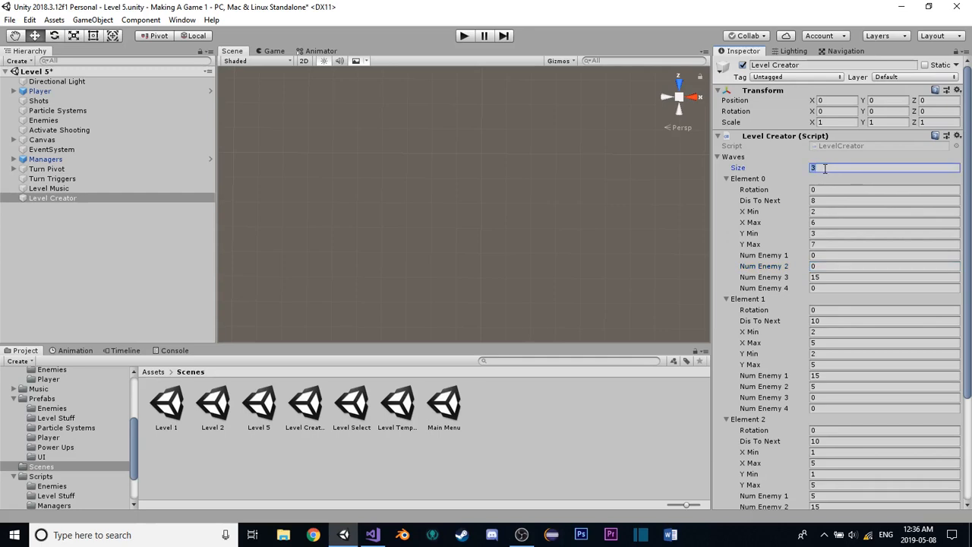
pyautogui.press('Return')
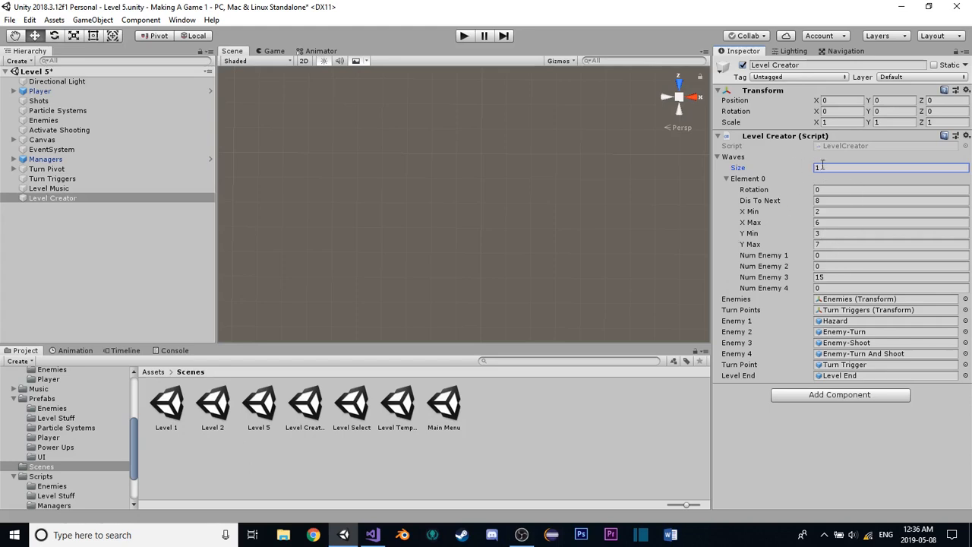
pyautogui.write('5')
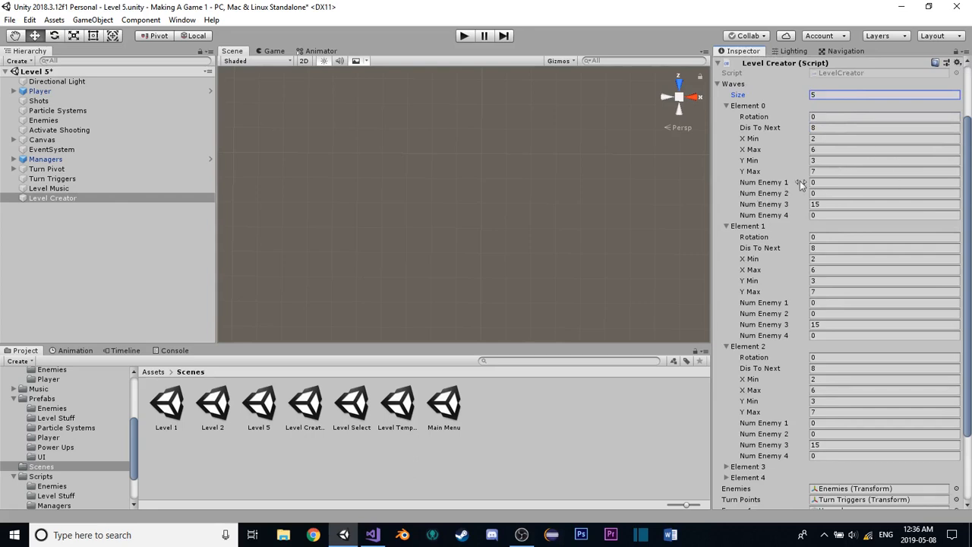
pyautogui.scroll(3, 805, 182)
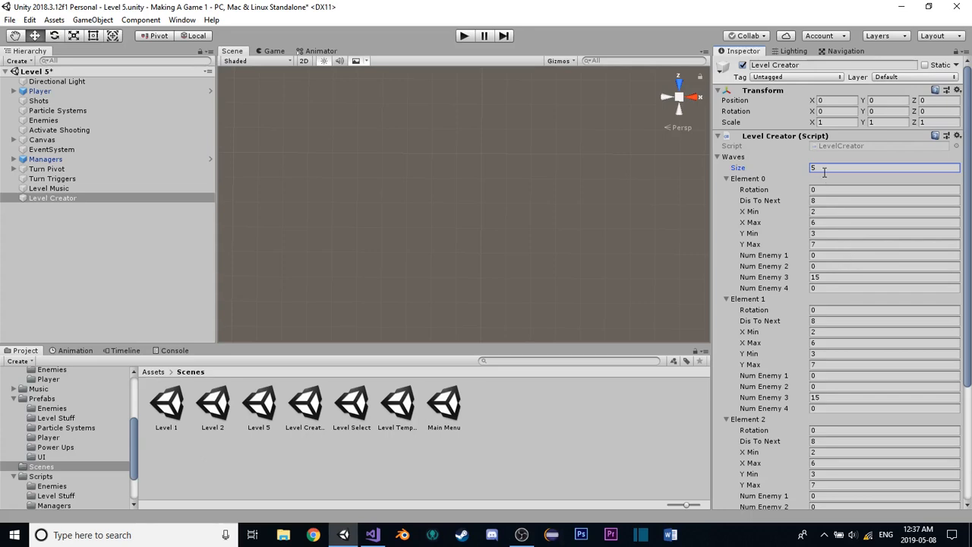
pyautogui.click(816, 200)
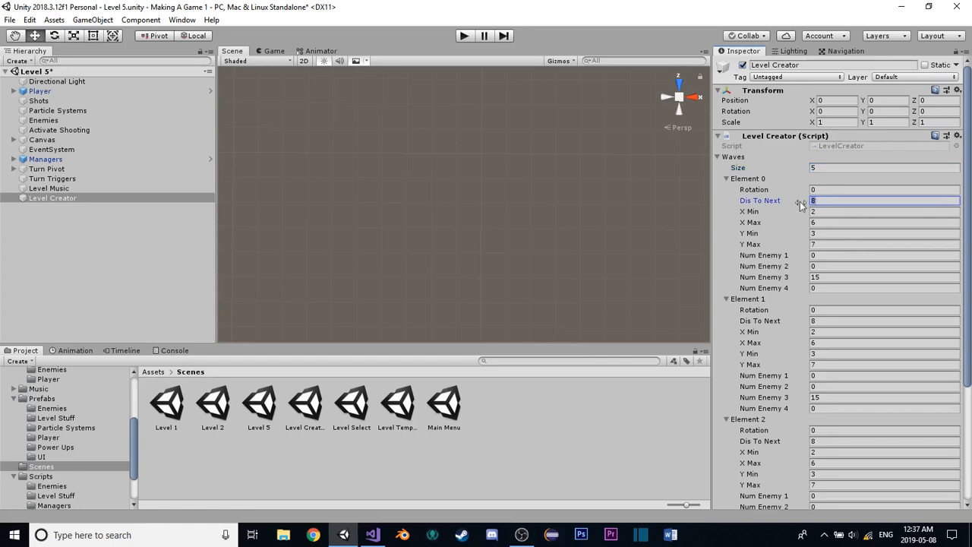
pyautogui.click(820, 213)
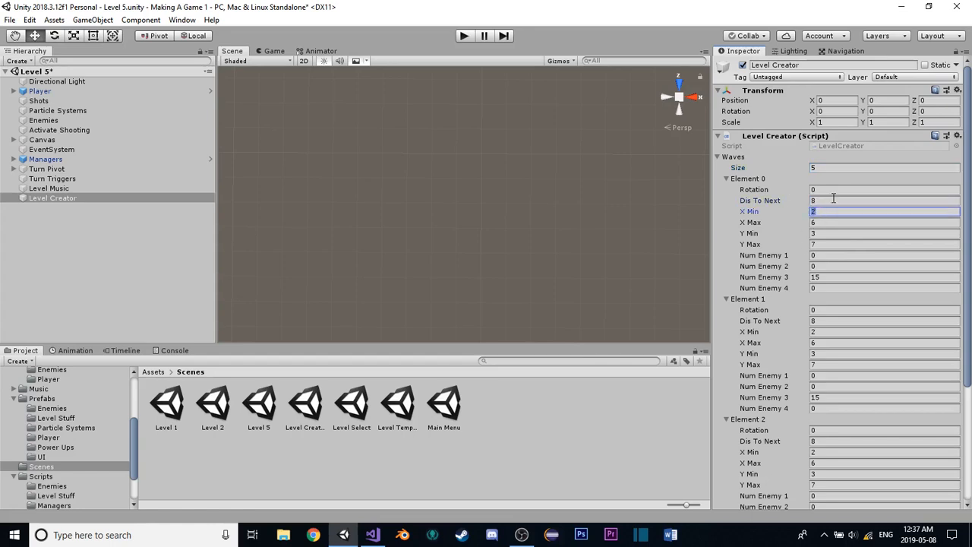
pyautogui.click(833, 201)
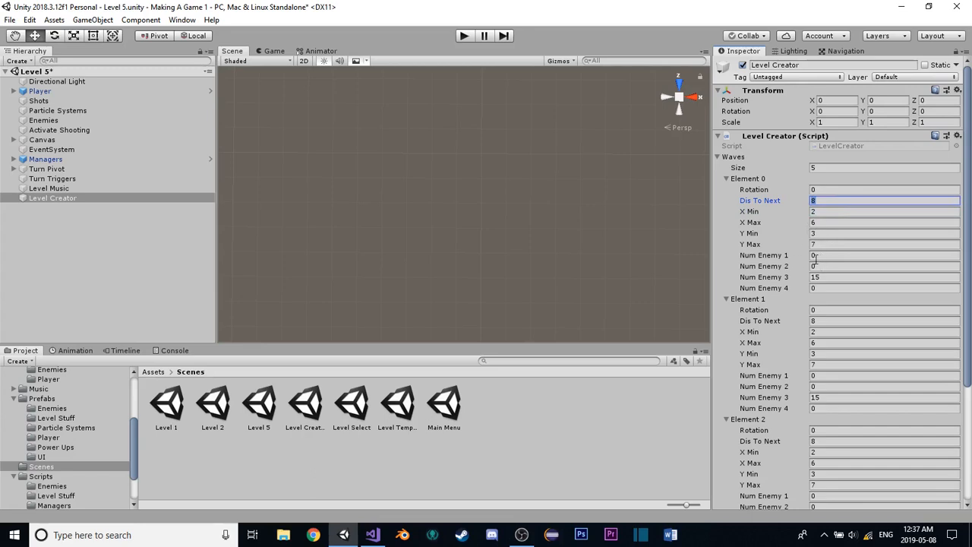
pyautogui.scroll(-3, 781, 194)
pyautogui.scroll(-3, 806, 216)
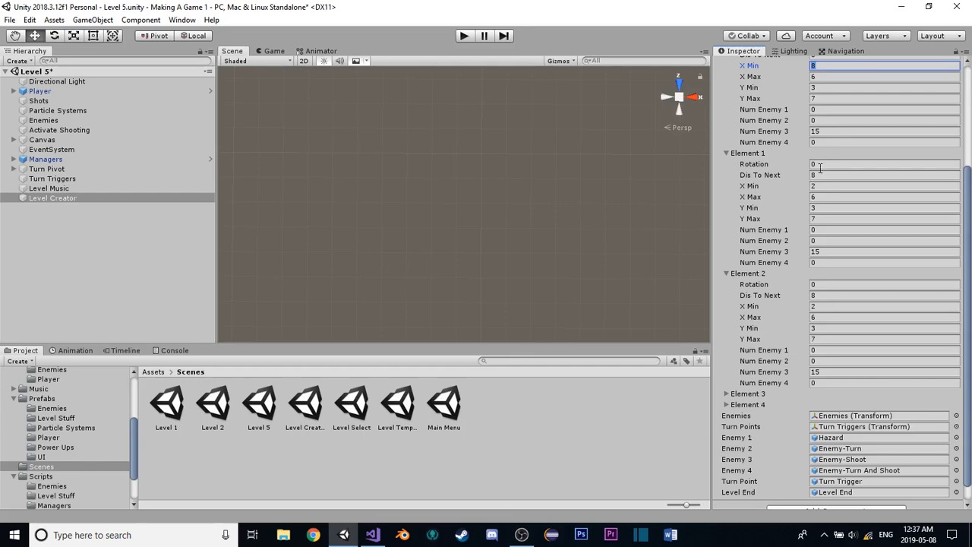
# Set Num Enemy 1 and Num Enemy 3 of wave Element 1 to 10 each
pyautogui.click(820, 197)
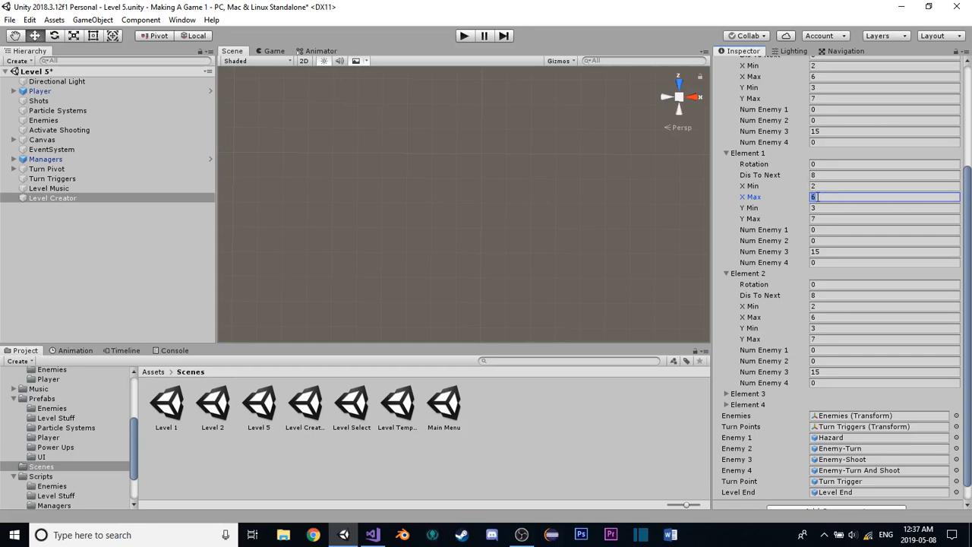
pyautogui.click(825, 240)
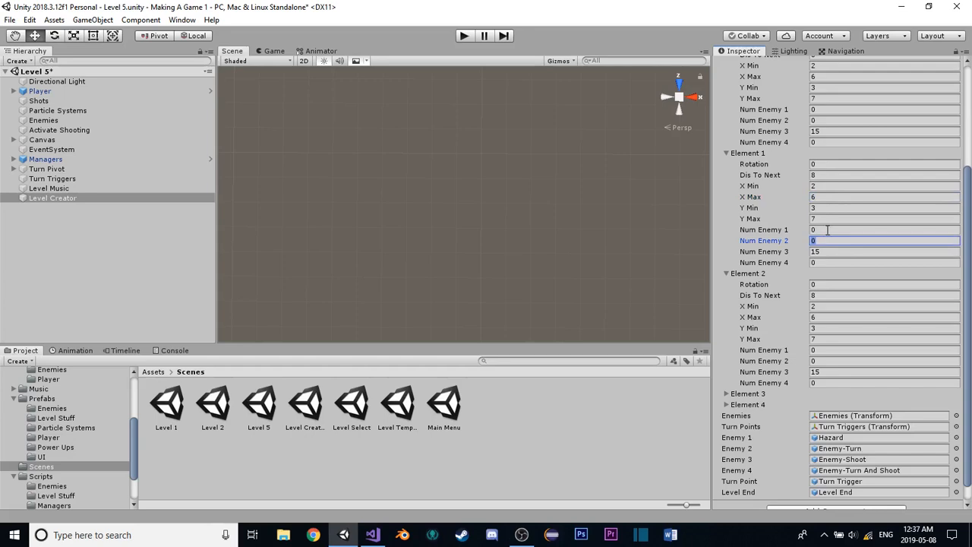
pyautogui.click(830, 229)
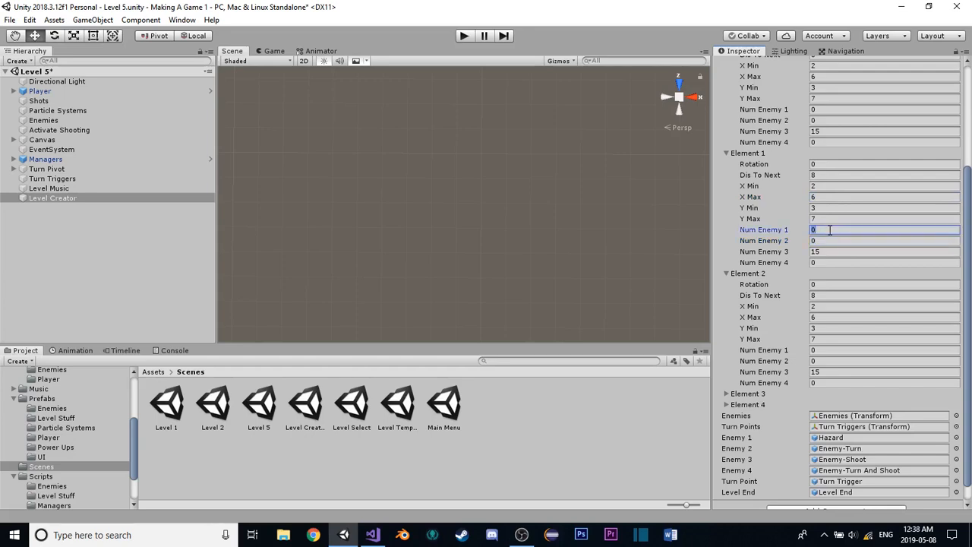
pyautogui.write('10')
pyautogui.click(829, 250)
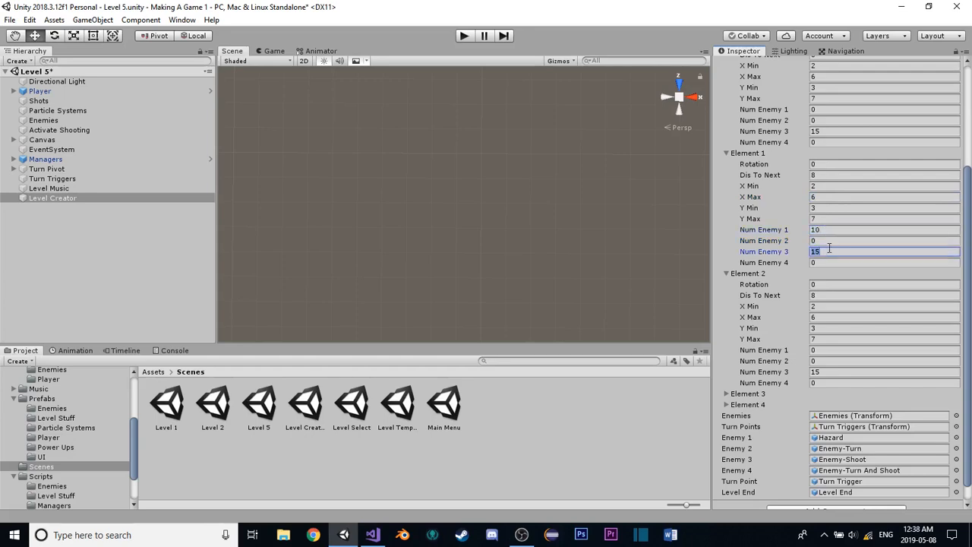
pyautogui.write('1')
# Set wave Element 1's Rotation to 2 and both its Num Enemy 1 and Num Enemy 3 to 5
pyautogui.click(826, 164)
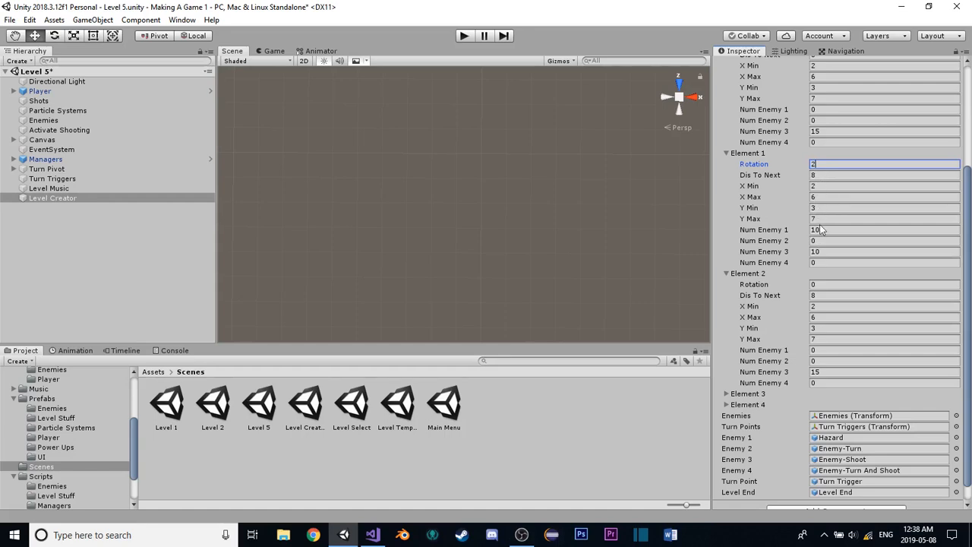
pyautogui.click(821, 251)
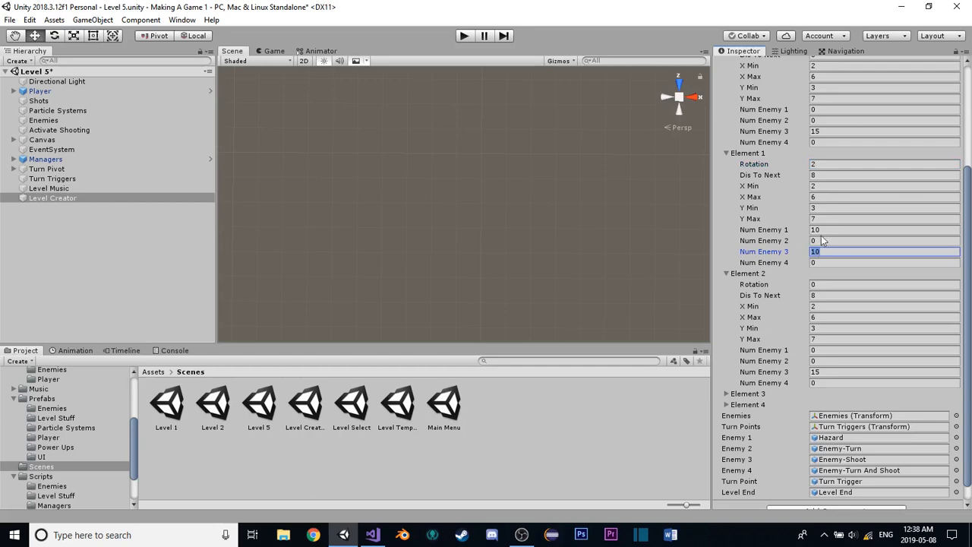
pyautogui.write('5')
pyautogui.click(824, 229)
pyautogui.write('5')
# Set wave Element 1's spawn ranges to X Min 1, X Max 5, Y Min 2 and Y Max 6
pyautogui.click(824, 218)
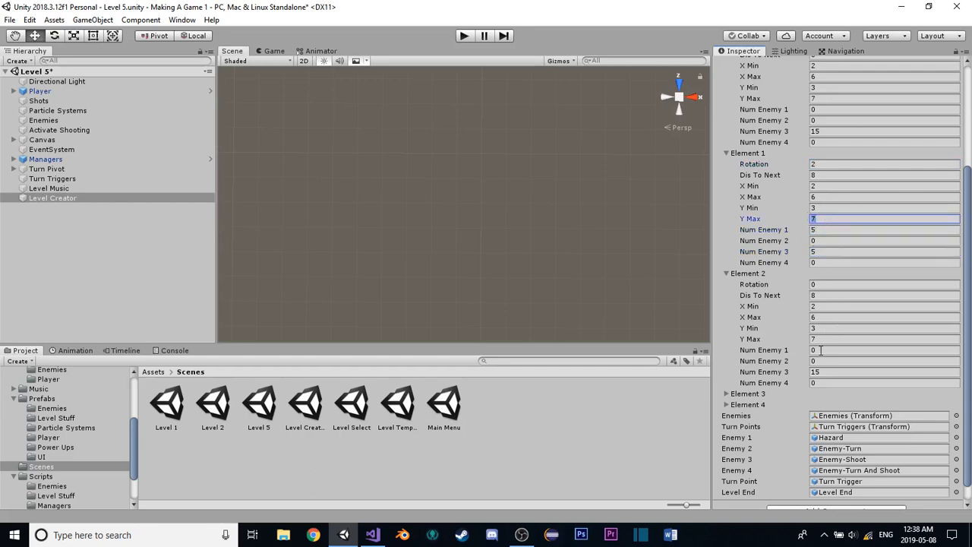
pyautogui.click(819, 197)
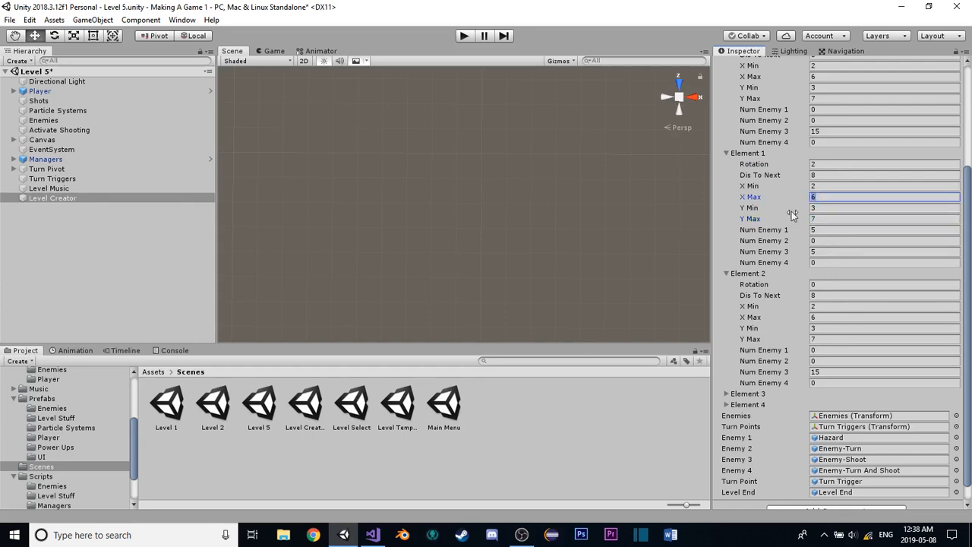
pyautogui.click(820, 176)
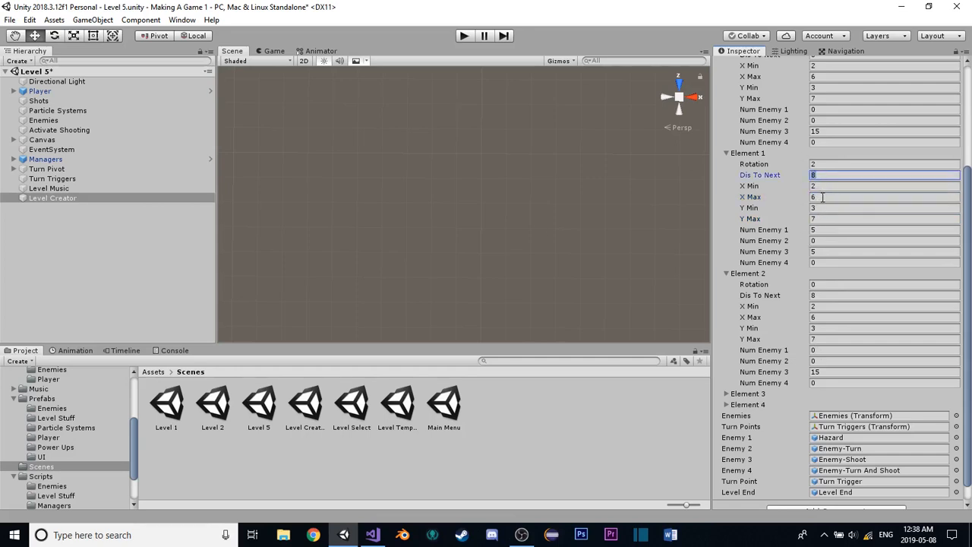
pyautogui.click(819, 197)
pyautogui.write('5')
pyautogui.click(821, 218)
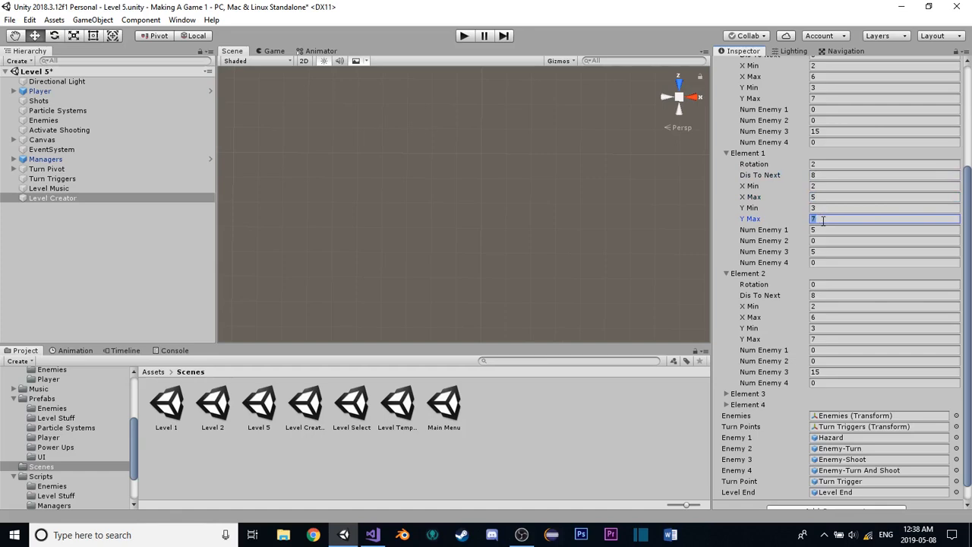
pyautogui.click(824, 207)
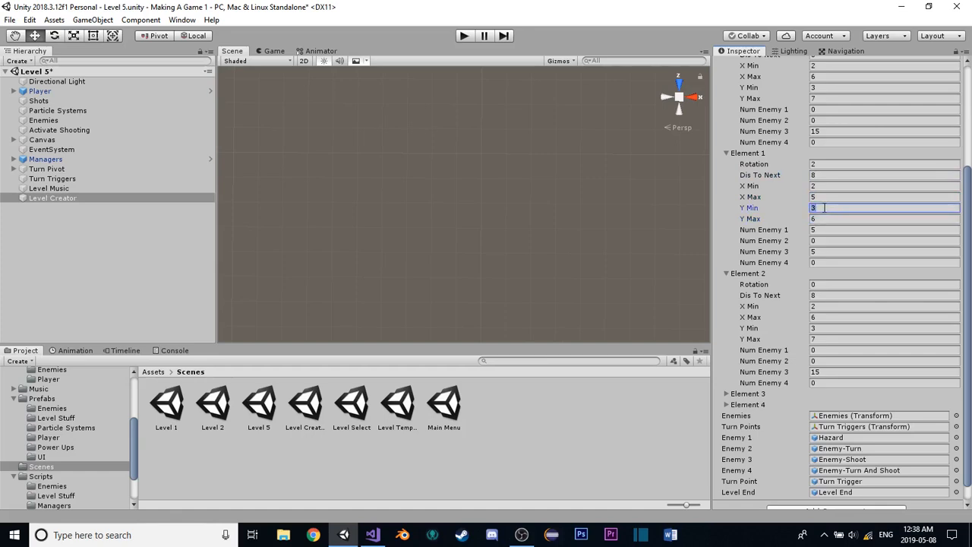
pyautogui.write('2')
pyautogui.click(828, 186)
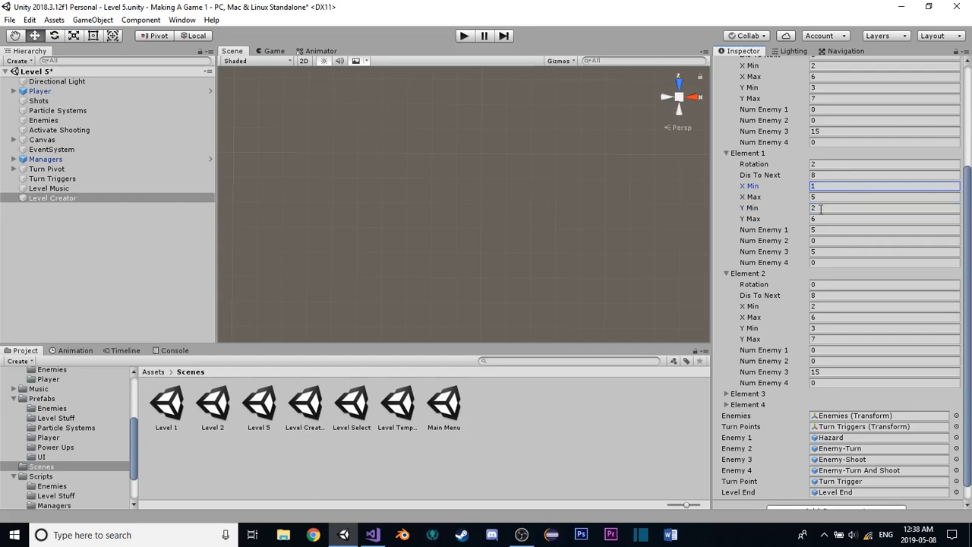
# Set wave Element 2's Rotation to 4 and the Dis To Next of wave Elements 0, 1 and 2 to 10
pyautogui.scroll(-1, 804, 213)
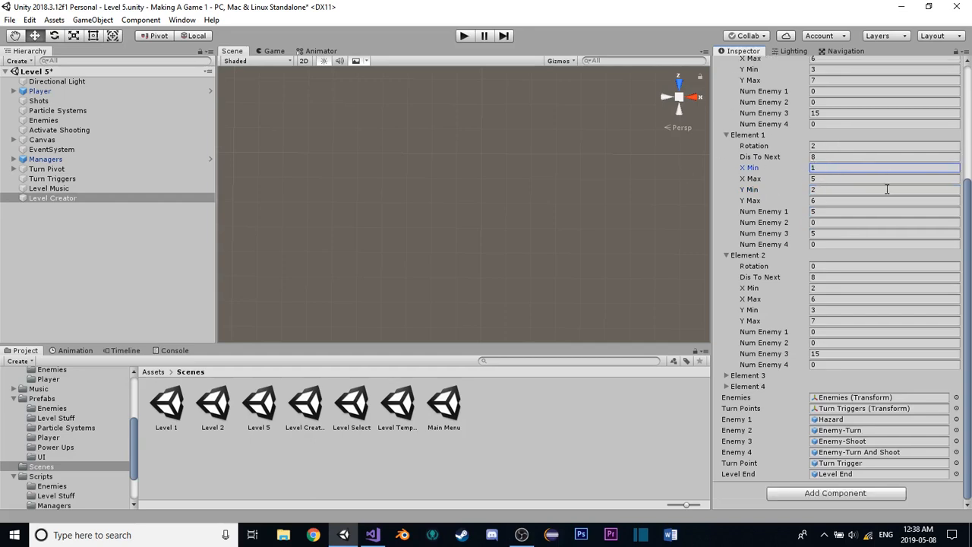
pyautogui.click(820, 266)
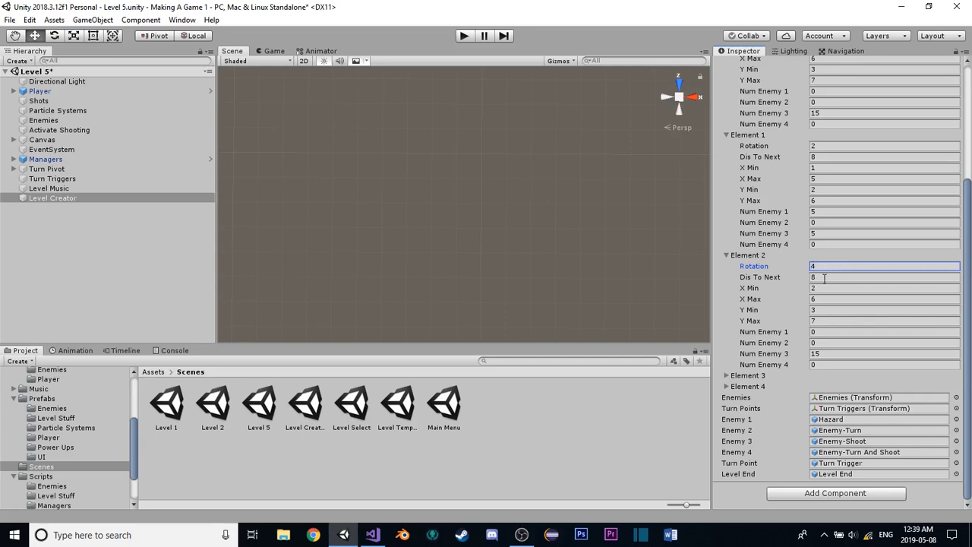
pyautogui.click(841, 156)
pyautogui.write('10')
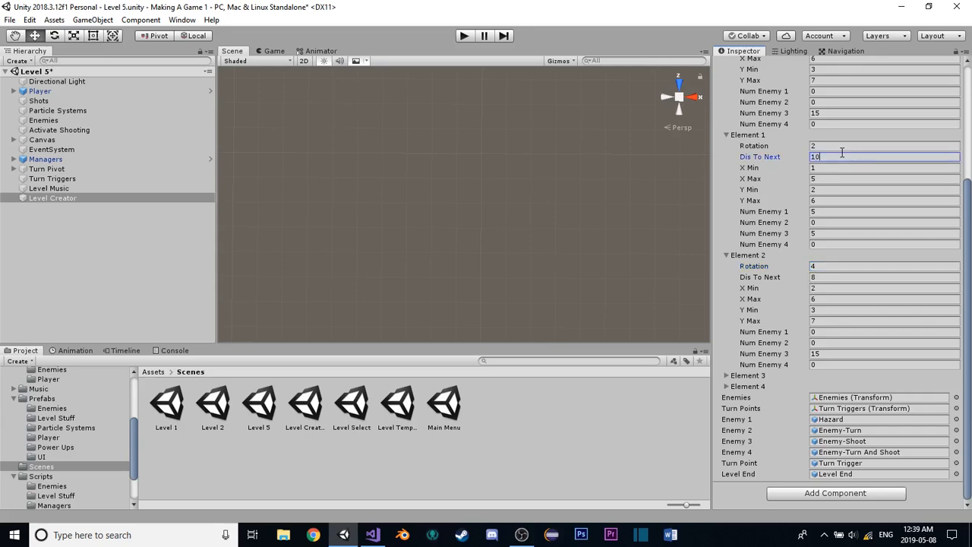
pyautogui.click(827, 276)
pyautogui.write('10')
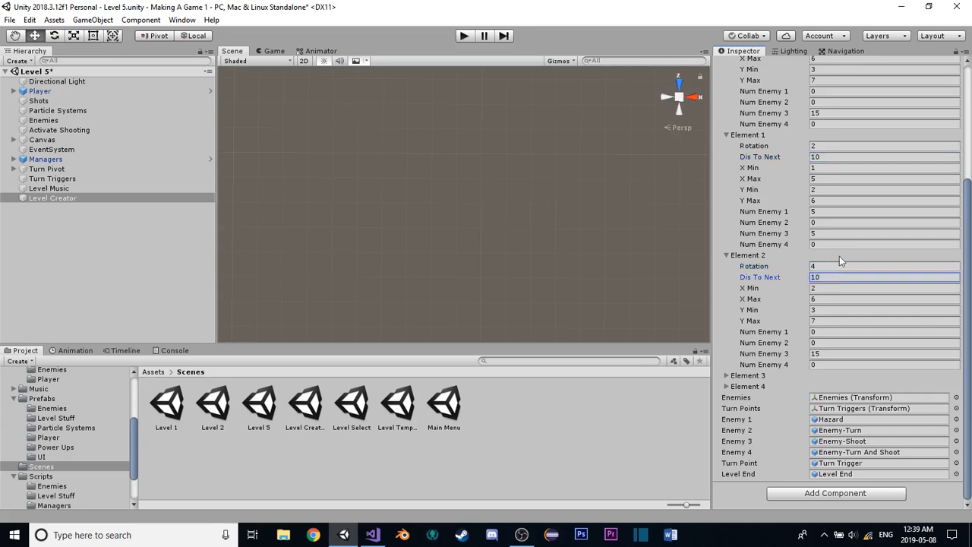
pyautogui.scroll(5, 839, 256)
pyautogui.click(835, 200)
pyautogui.write('1')
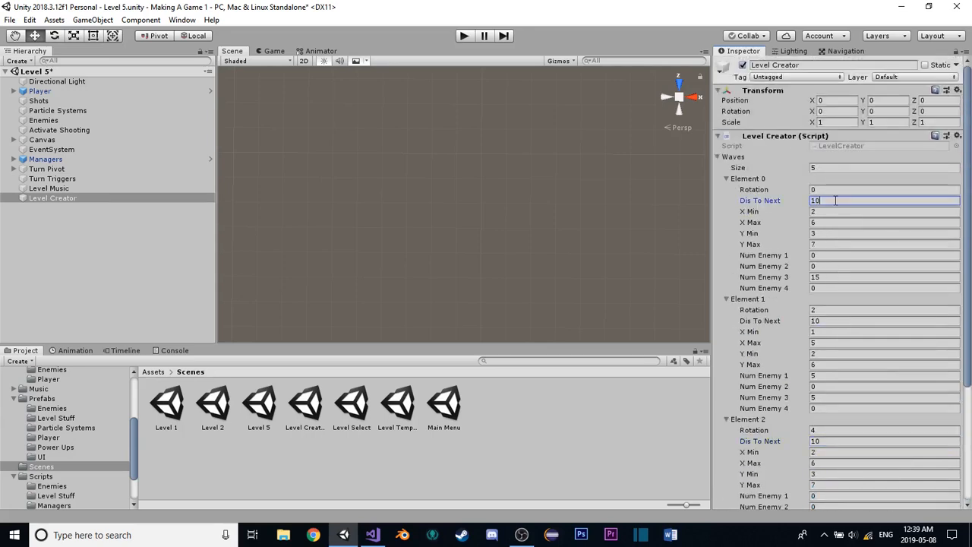
pyautogui.write('0')
pyautogui.press('Tab')
# Set wave Element 2's enemy counts to Num Enemy 1 5, Num Enemy 2 10 and Num Enemy 3 5
pyautogui.scroll(-5, 834, 227)
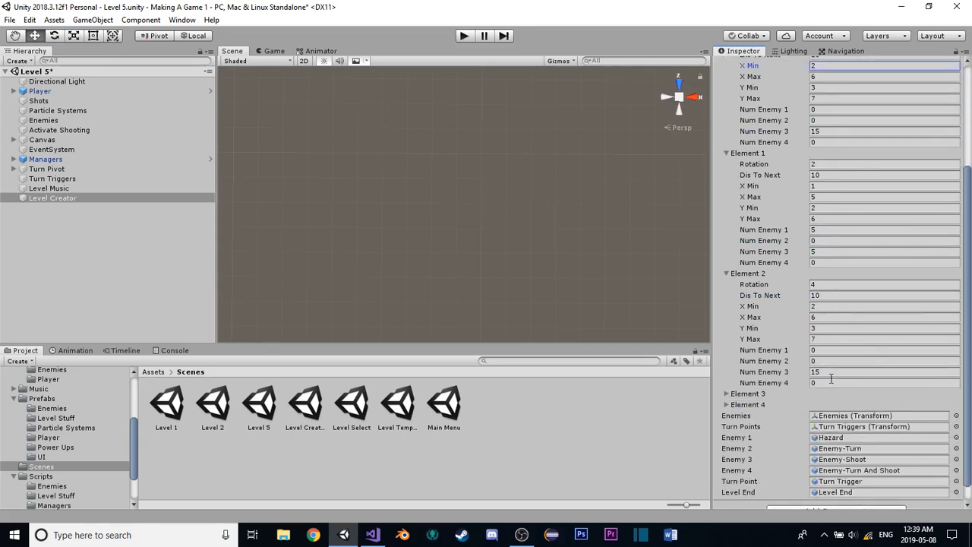
pyautogui.click(820, 350)
pyautogui.write('5')
pyautogui.press('Tab')
pyautogui.write('5')
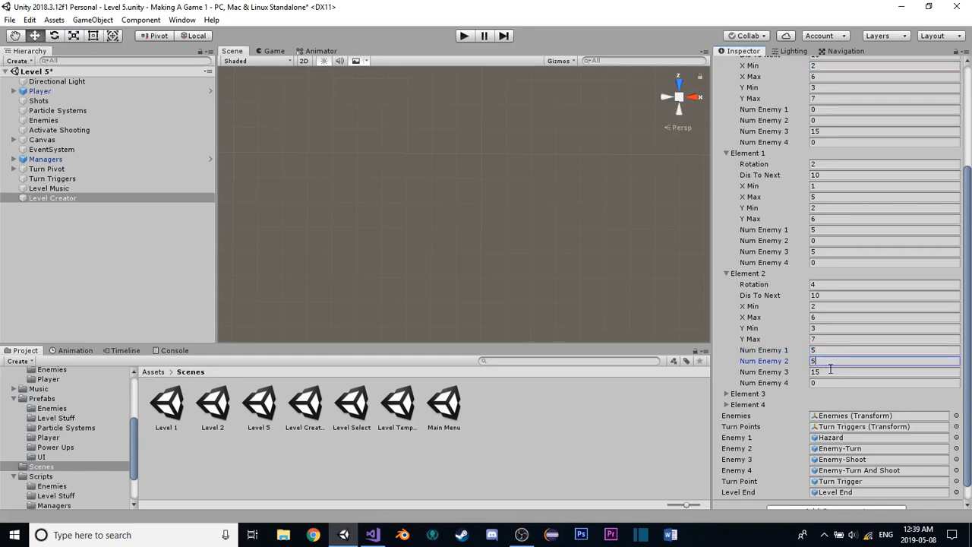
pyautogui.press('Tab')
pyautogui.write('5')
pyautogui.click(825, 359)
pyautogui.write('10')
pyautogui.click(819, 307)
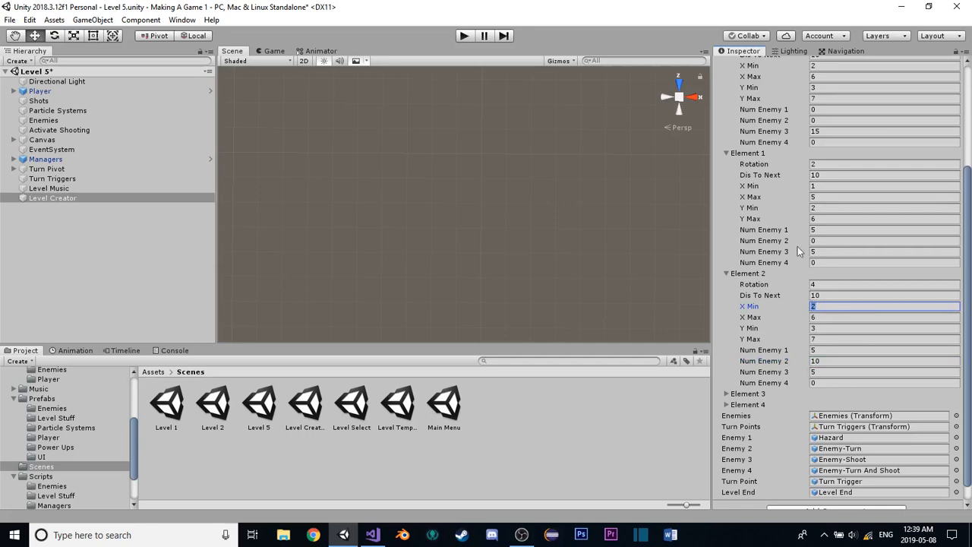
pyautogui.scroll(2, 801, 251)
pyautogui.scroll(-2, 724, 271)
# Play-test Level 5, pause it and examine the spawned enemy waves along the path in the Scene view
pyautogui.click(464, 37)
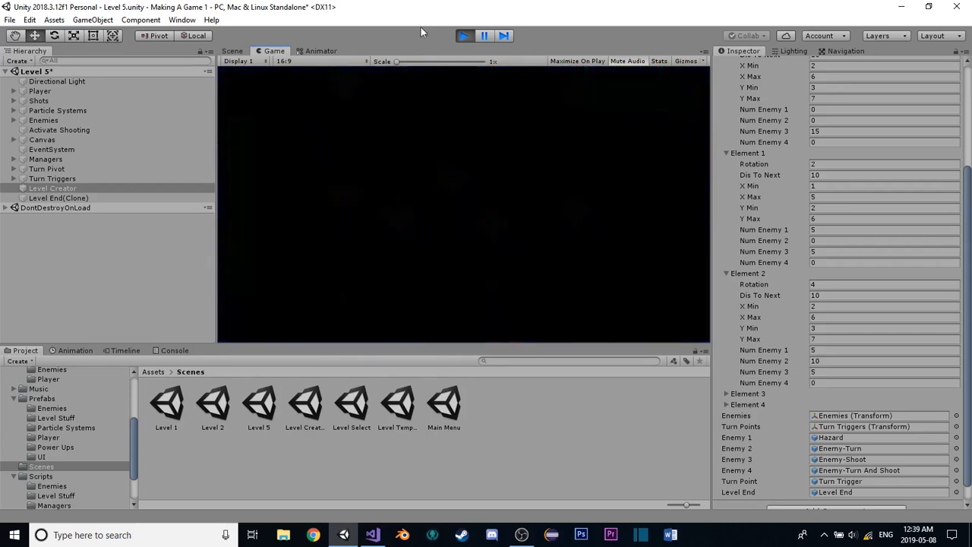
pyautogui.click(485, 37)
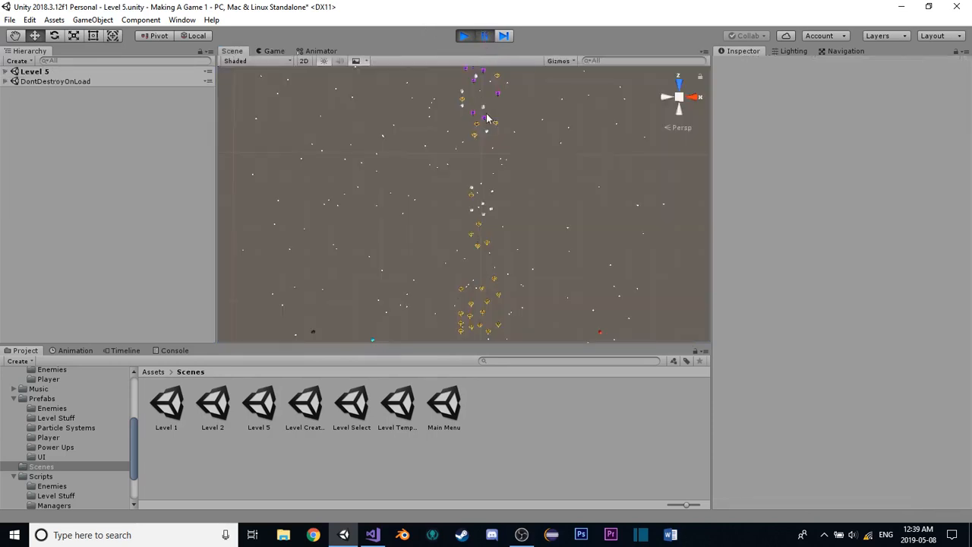
pyautogui.press('q')
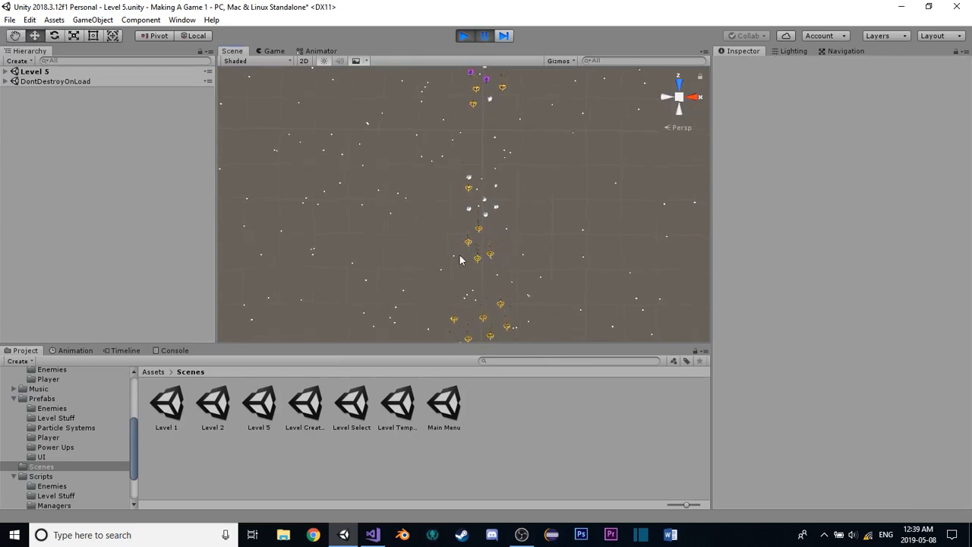
pyautogui.moveTo(495, 210); pyautogui.dragTo(461, 247, button='middle')
pyautogui.moveTo(477, 187); pyautogui.dragTo(489, 270, button='middle')
pyautogui.scroll(3, 467, 196)
pyautogui.scroll(-2, 490, 275)
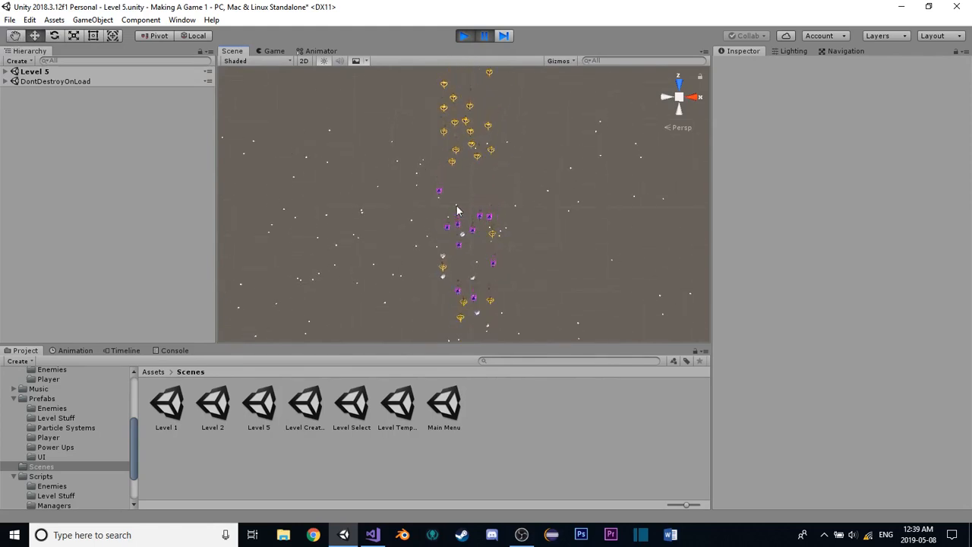
pyautogui.moveTo(458, 198); pyautogui.dragTo(475, 266, button='middle')
pyautogui.scroll(-10, 466, 240)
pyautogui.moveTo(459, 173); pyautogui.dragTo(453, 196, button='middle')
pyautogui.scroll(-1, 453, 196)
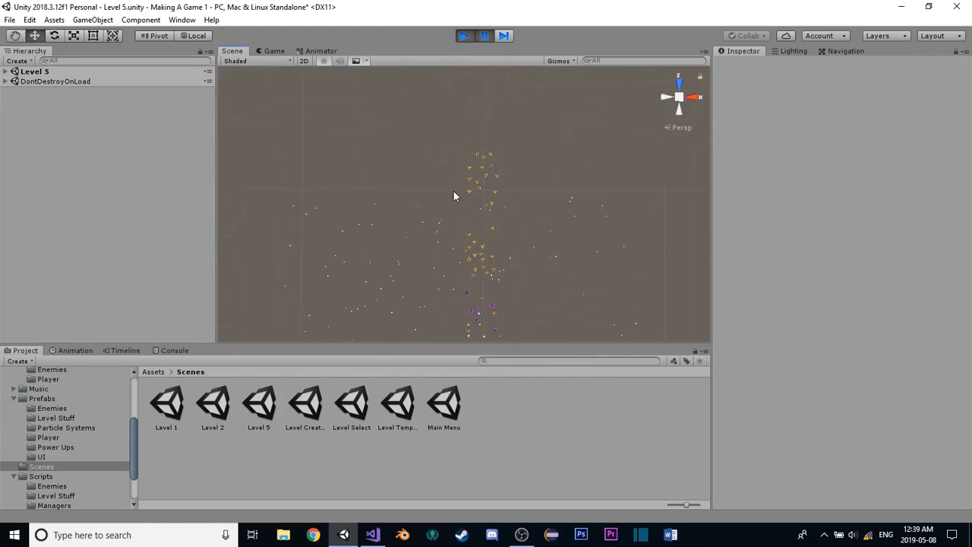
pyautogui.scroll(10, 486, 217)
pyautogui.moveTo(502, 229); pyautogui.dragTo(494, 161, button='middle')
pyautogui.scroll(-6, 495, 160)
pyautogui.moveTo(489, 262); pyautogui.dragTo(492, 223, button='middle')
pyautogui.moveTo(492, 180); pyautogui.dragTo(492, 220, button='middle')
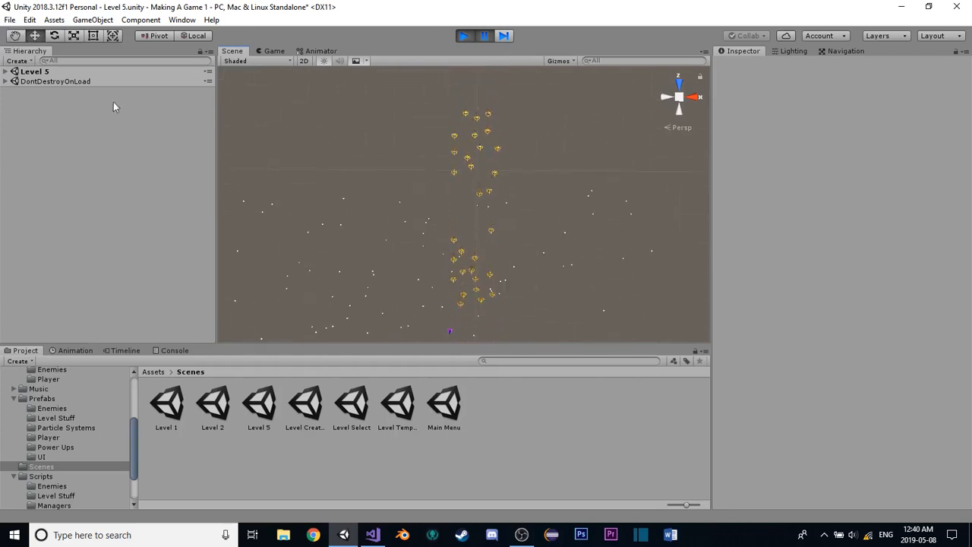
pyautogui.click(5, 71)
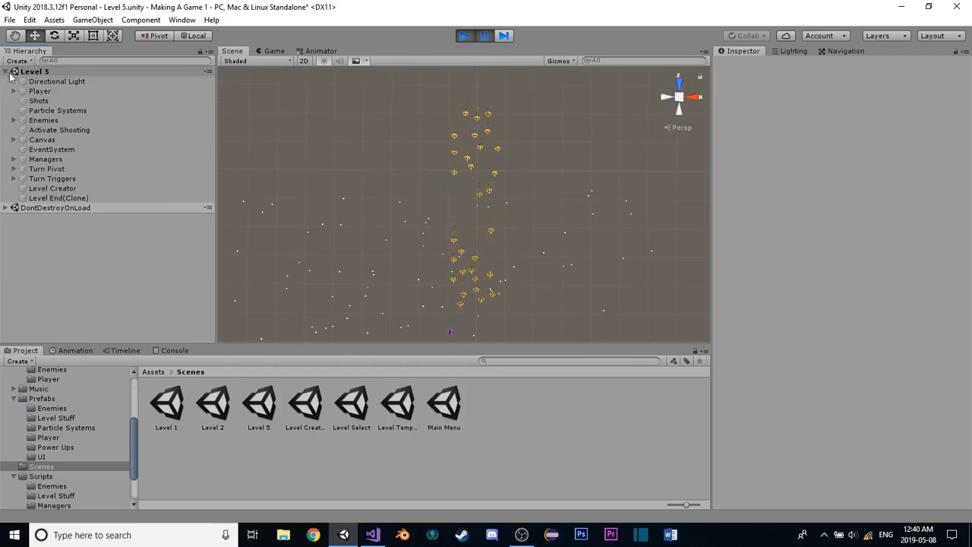
# Restart the play-test, pause it to inspect the regenerated wave layout, and stop it
pyautogui.click(464, 35)
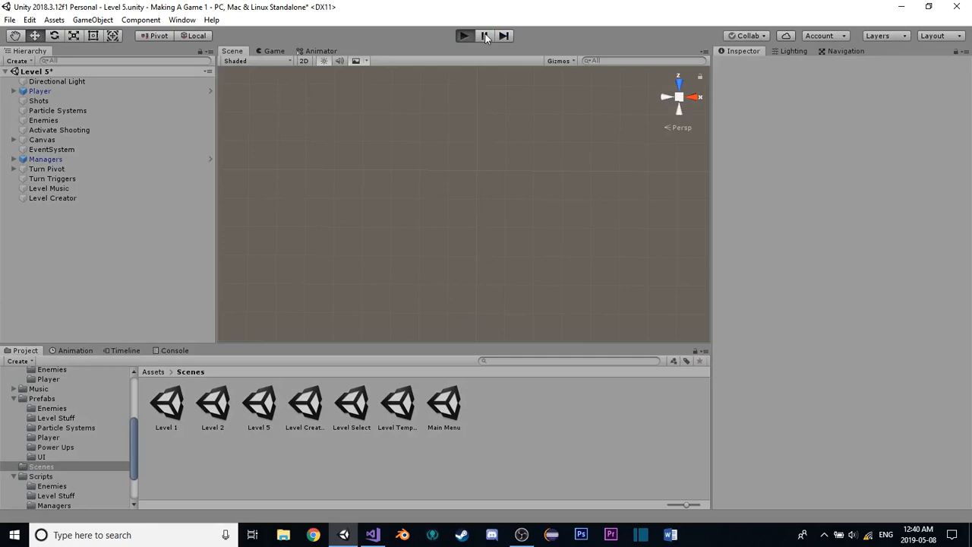
pyautogui.click(485, 36)
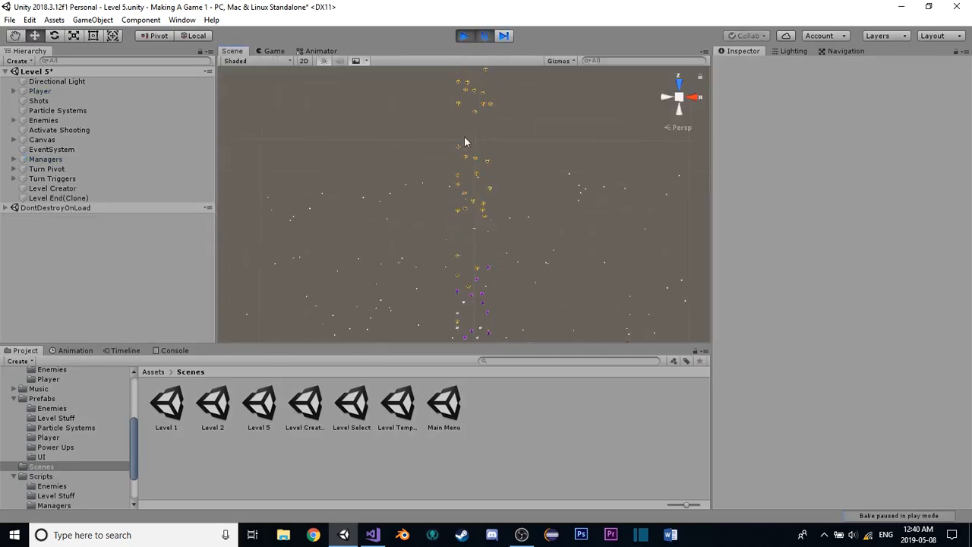
pyautogui.moveTo(470, 126); pyautogui.dragTo(498, 81, button='middle')
pyautogui.scroll(-4, 490, 127)
pyautogui.click(465, 35)
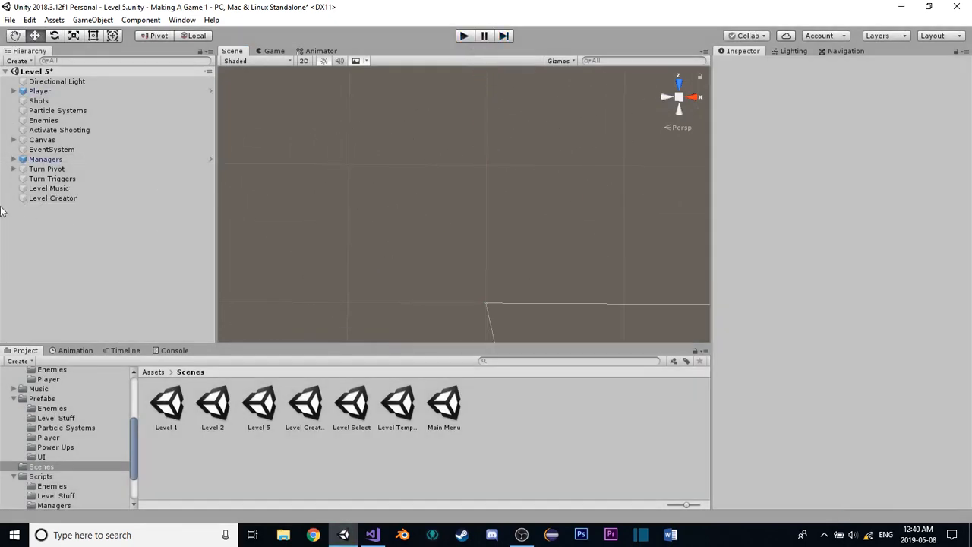
# Expand the last waves of the Level Creator and reduce the Waves Size to 4
pyautogui.click(59, 188)
pyautogui.click(65, 199)
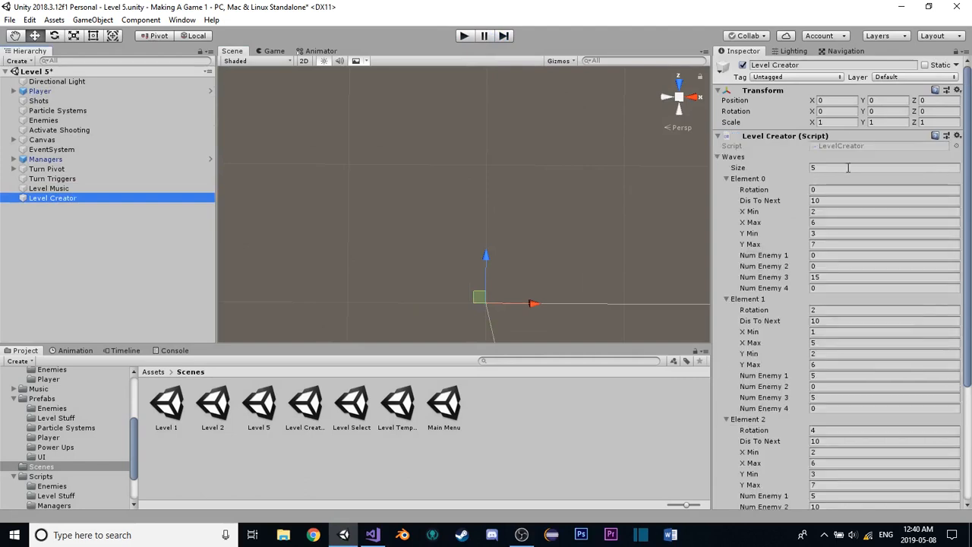
pyautogui.scroll(-5, 850, 197)
pyautogui.click(755, 385)
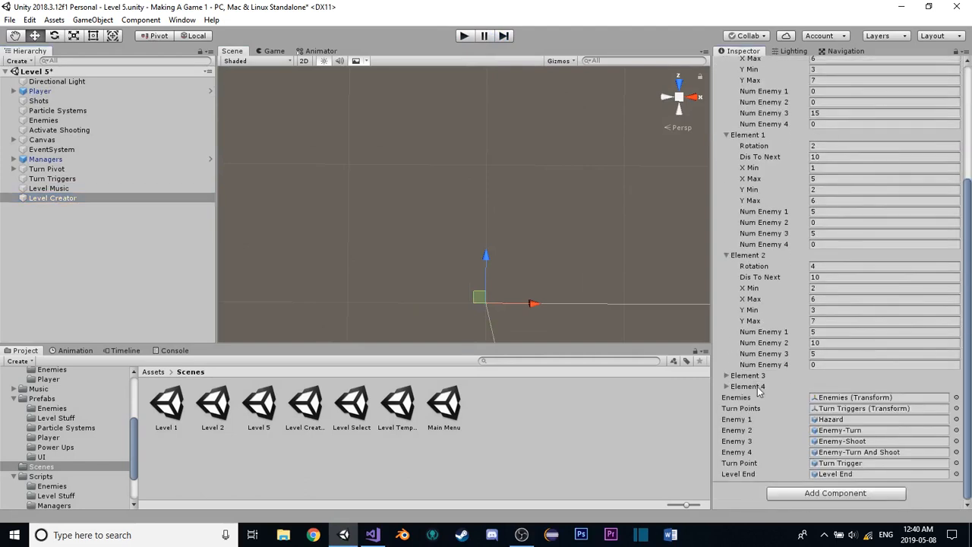
pyautogui.click(752, 375)
pyautogui.scroll(-3, 782, 354)
pyautogui.scroll(-2, 867, 257)
pyautogui.scroll(10, 867, 257)
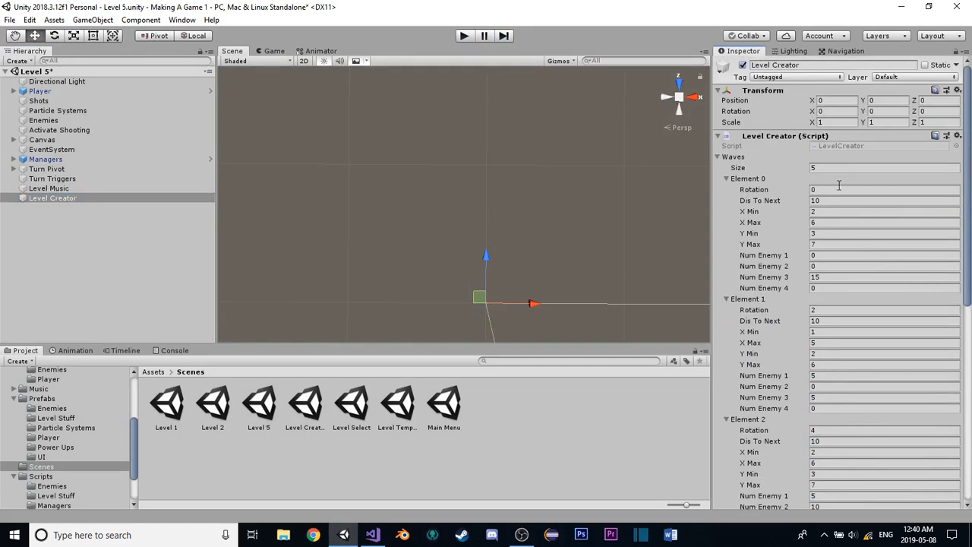
pyautogui.click(851, 166)
pyautogui.write('4')
pyautogui.press('Return')
pyautogui.scroll(-5, 836, 234)
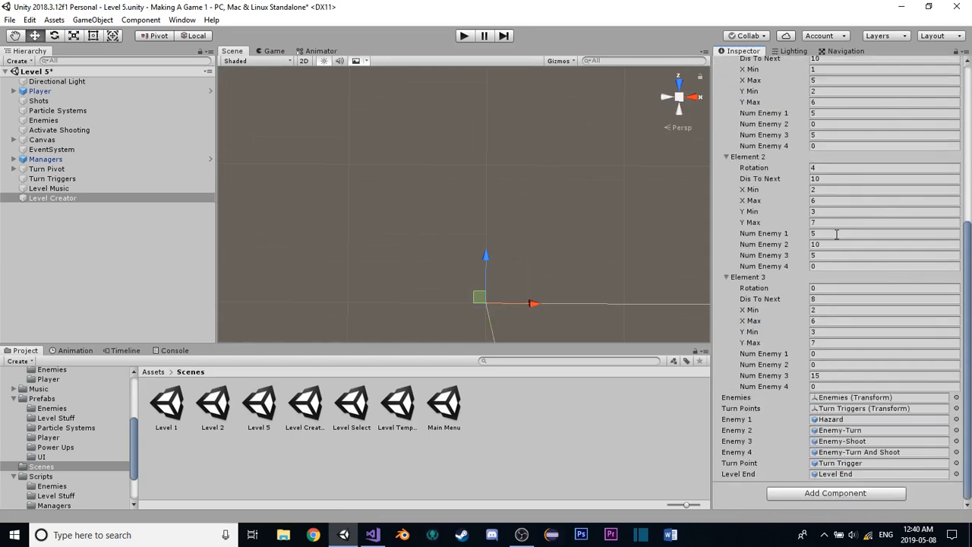
pyautogui.scroll(4, 828, 226)
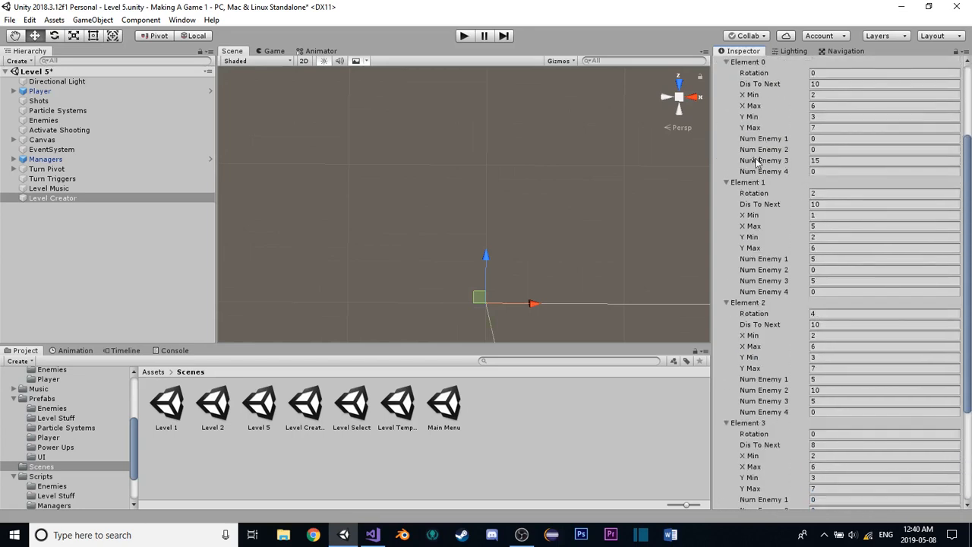
# Set wave Element 3's Rotation to 4 and its Dis To Next to 10
pyautogui.click(829, 313)
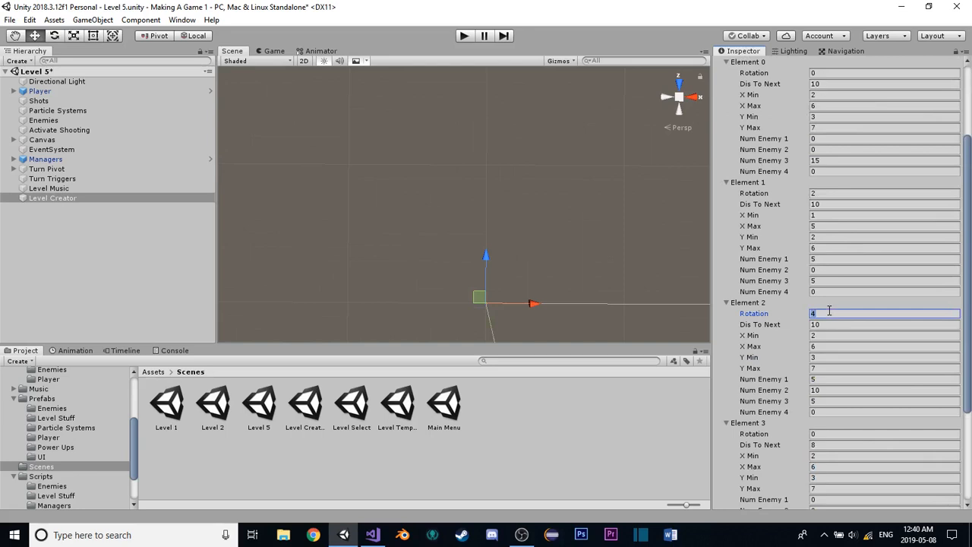
pyautogui.scroll(-3, 829, 311)
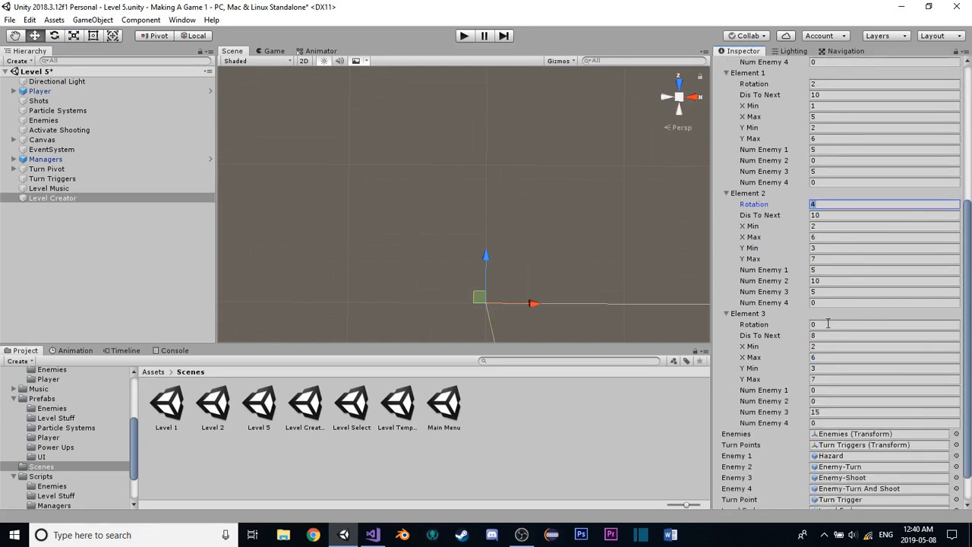
pyautogui.click(828, 323)
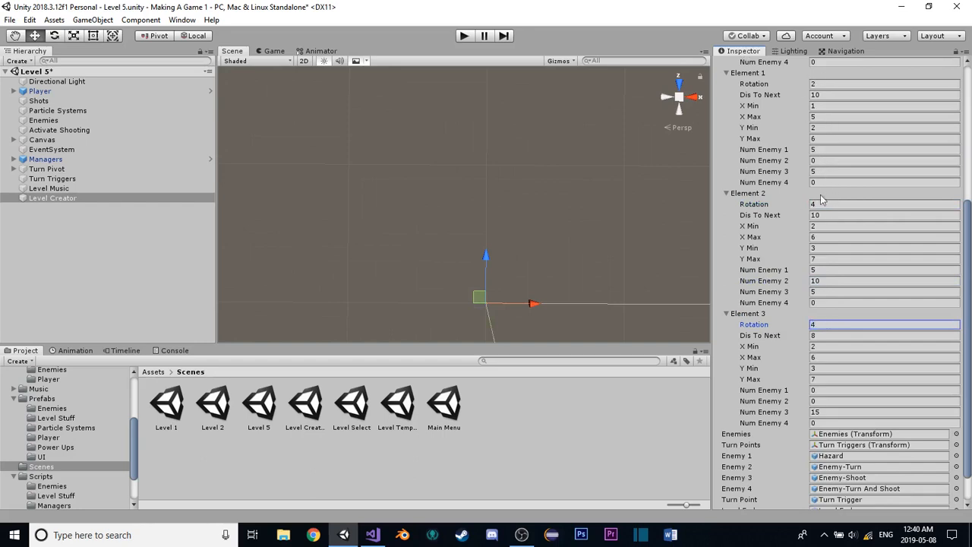
pyautogui.write('4')
pyautogui.click(822, 336)
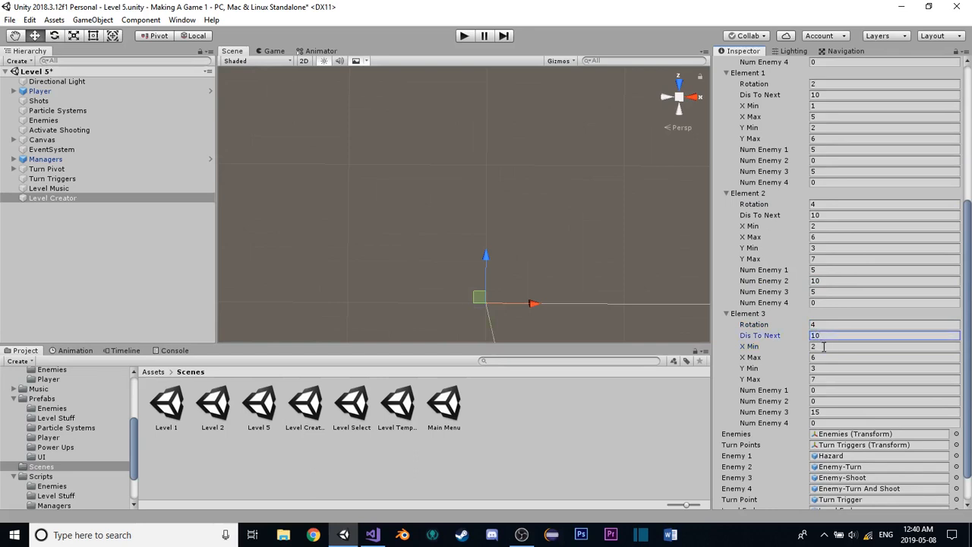
pyautogui.click(824, 346)
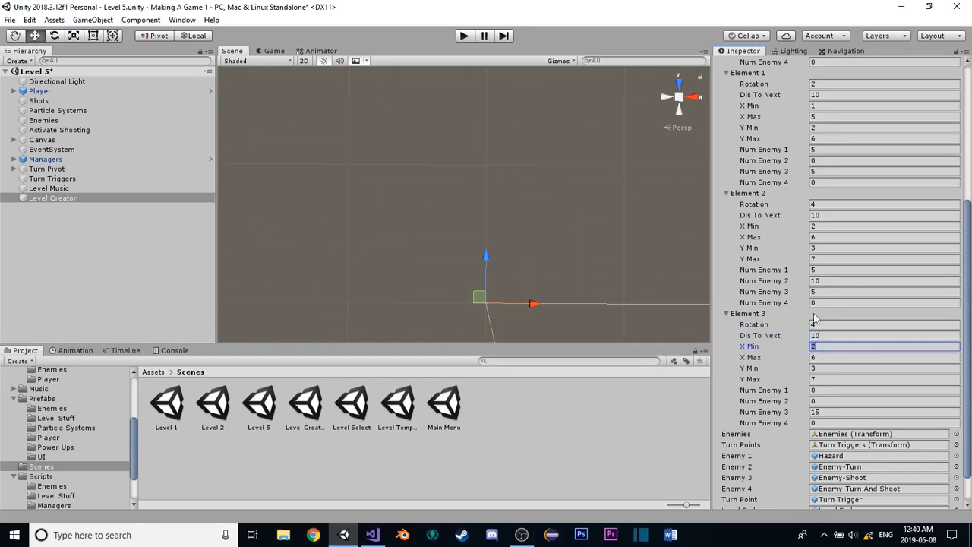
# Set wave Element 3's enemy counts to Num Enemy 1 5, Num Enemy 2 10 and Num Enemy 3 5
pyautogui.click(829, 391)
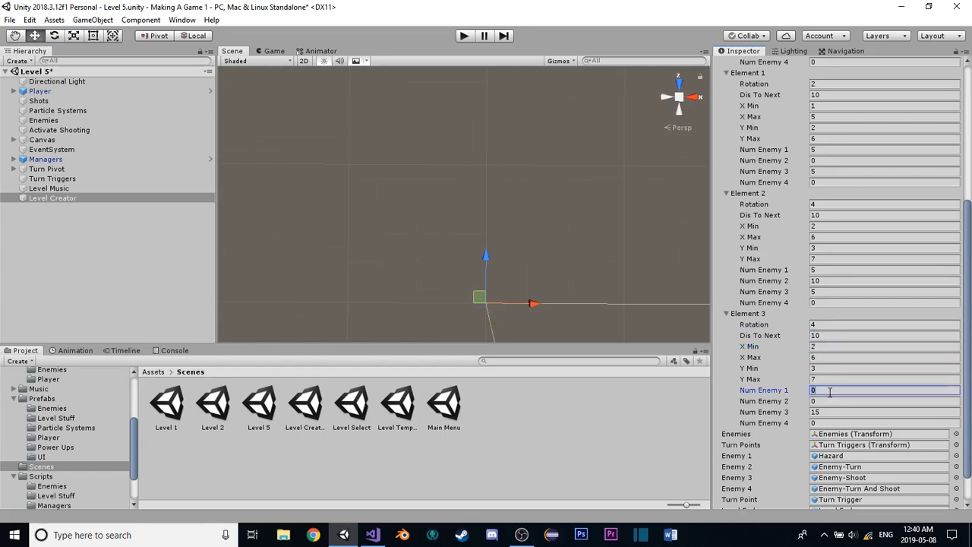
pyautogui.write('5')
pyautogui.click(823, 401)
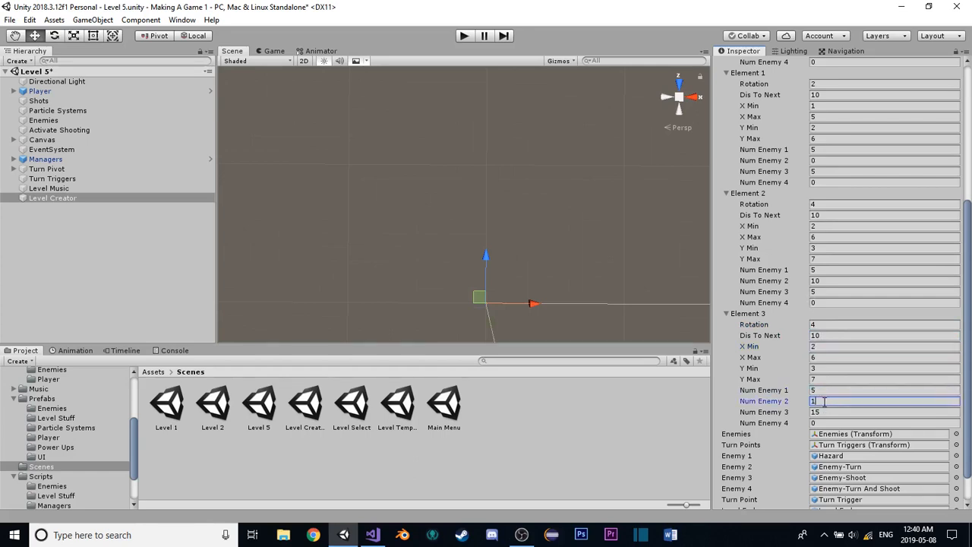
pyautogui.write('10')
pyautogui.click(825, 410)
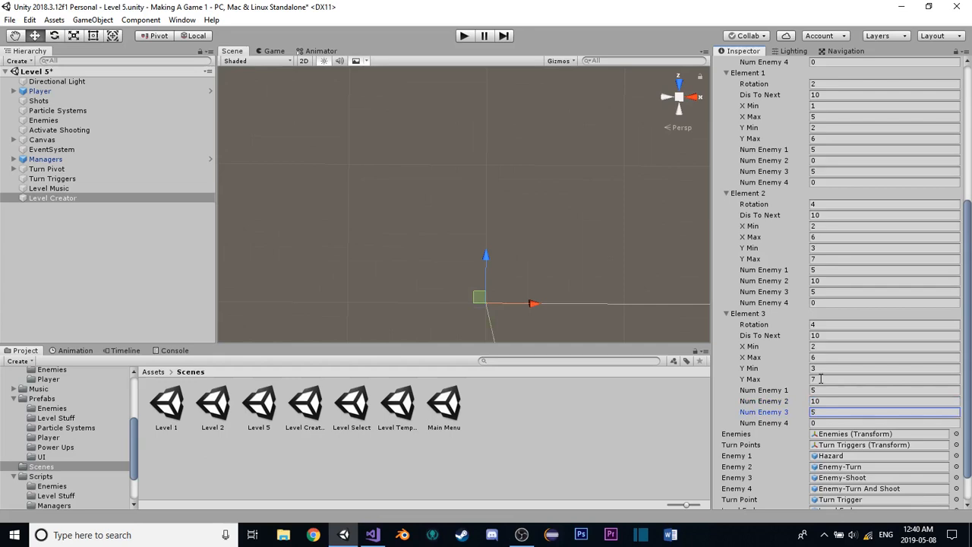
# Set wave Element 2's Rotation to 2 and its Num Enemy 3 to 0
pyautogui.click(831, 225)
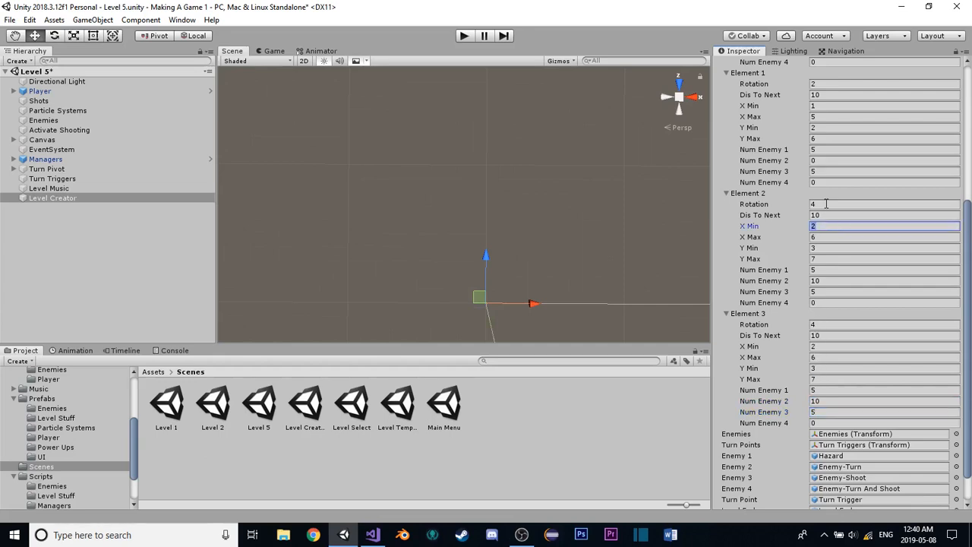
pyautogui.click(827, 204)
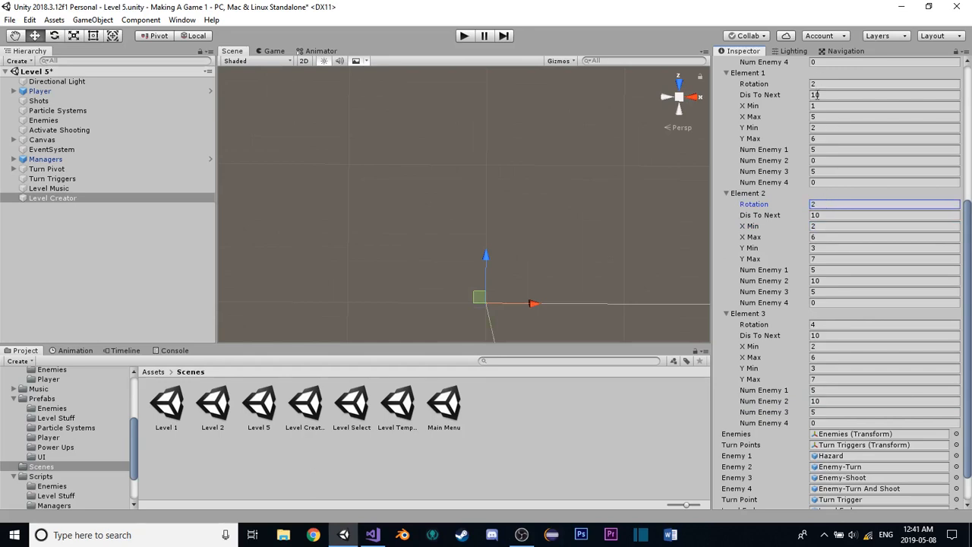
pyautogui.click(816, 271)
pyautogui.scroll(2, 812, 274)
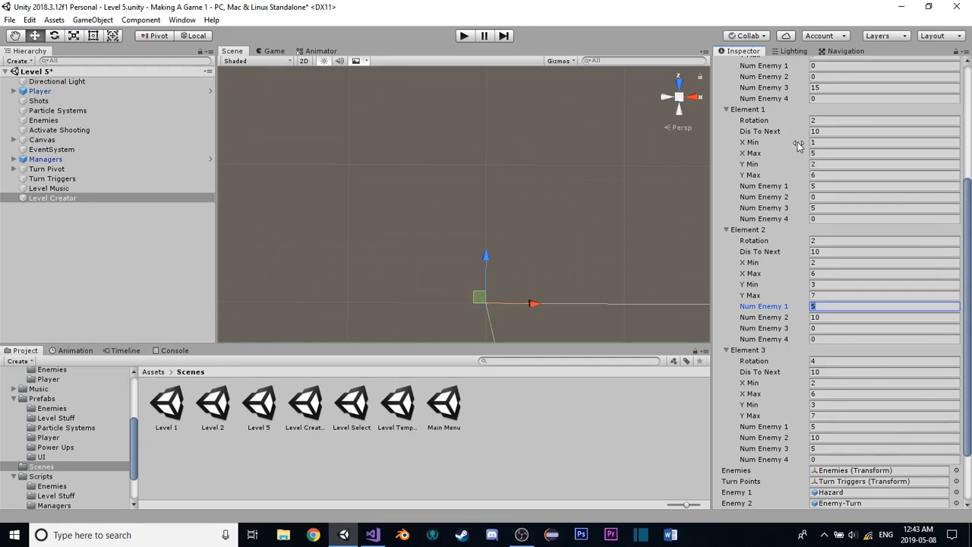
# Set wave Element 2's spacing range to Y Min 1, Y Max 4 and X Min 3
pyautogui.click(818, 264)
pyautogui.click(818, 284)
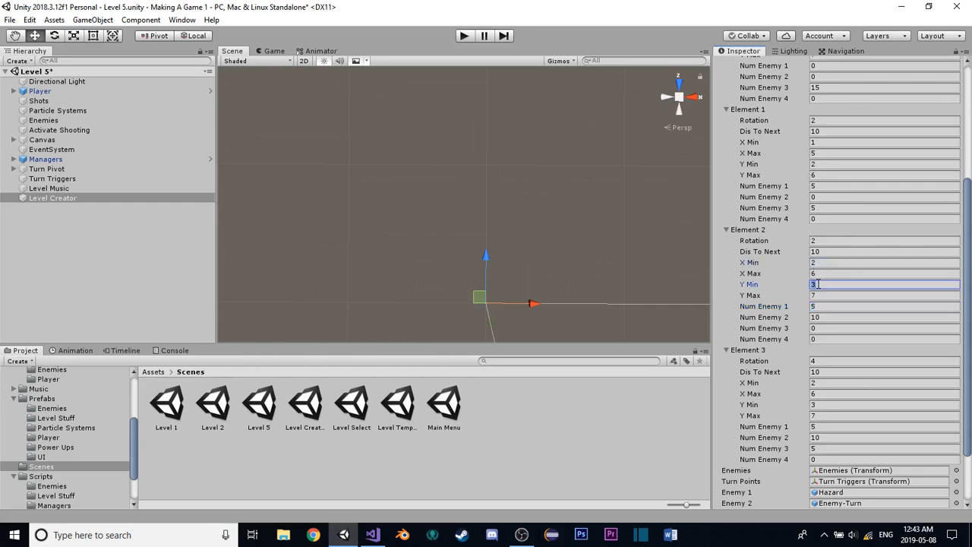
pyautogui.write('1')
pyautogui.click(823, 294)
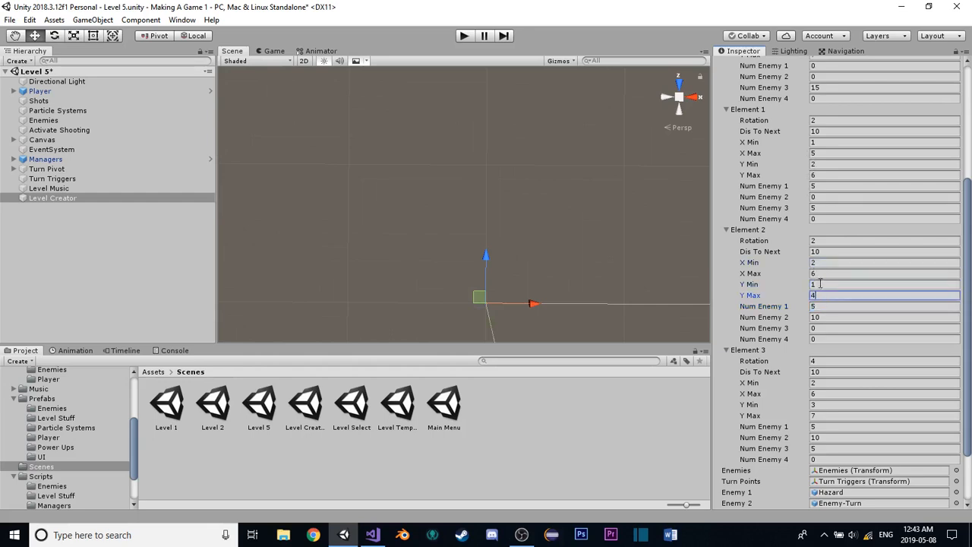
pyautogui.click(822, 262)
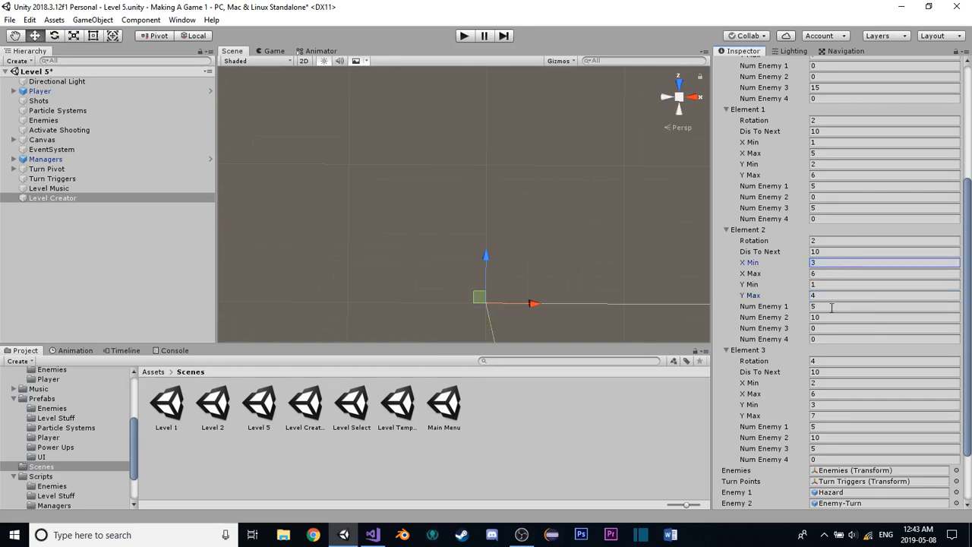
# Play-test Level 5, pause it to examine the four spawned waves in the Scene view, and stop it
pyautogui.click(465, 36)
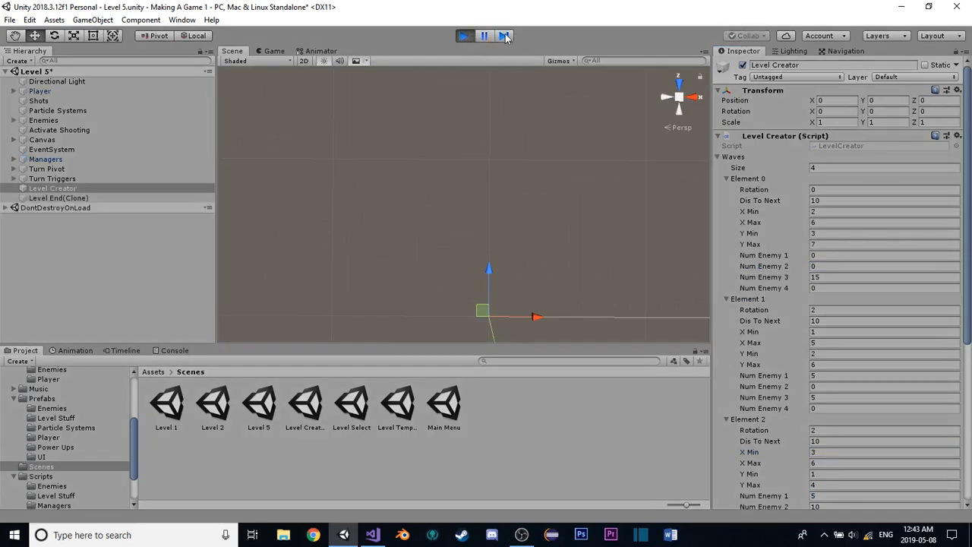
pyautogui.click(483, 36)
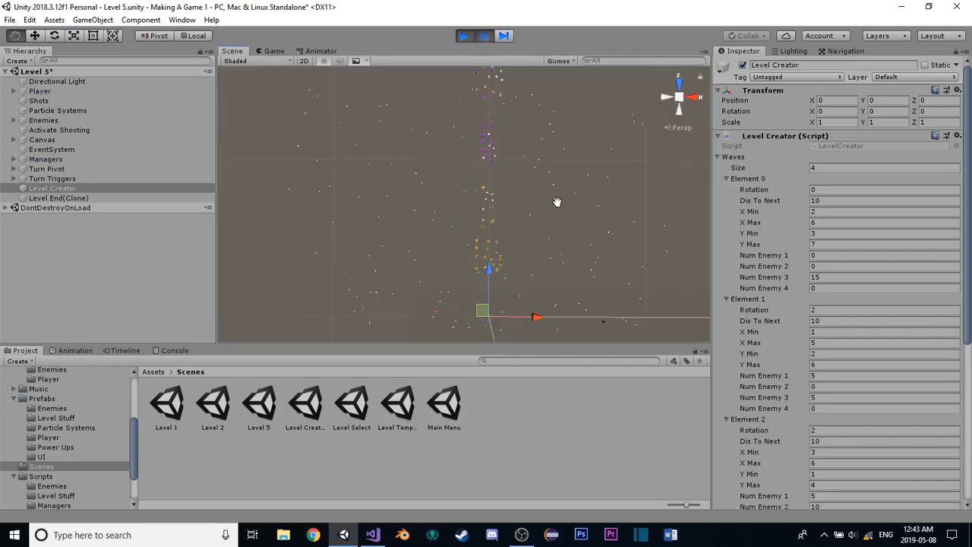
pyautogui.moveTo(508, 310)
pyautogui.mouseDown(button='middle')
pyautogui.moveTo(490, 291)
pyautogui.moveTo(502, 310)
pyautogui.mouseUp(button='middle')
pyautogui.moveTo(496, 263); pyautogui.dragTo(488, 310, button='middle')
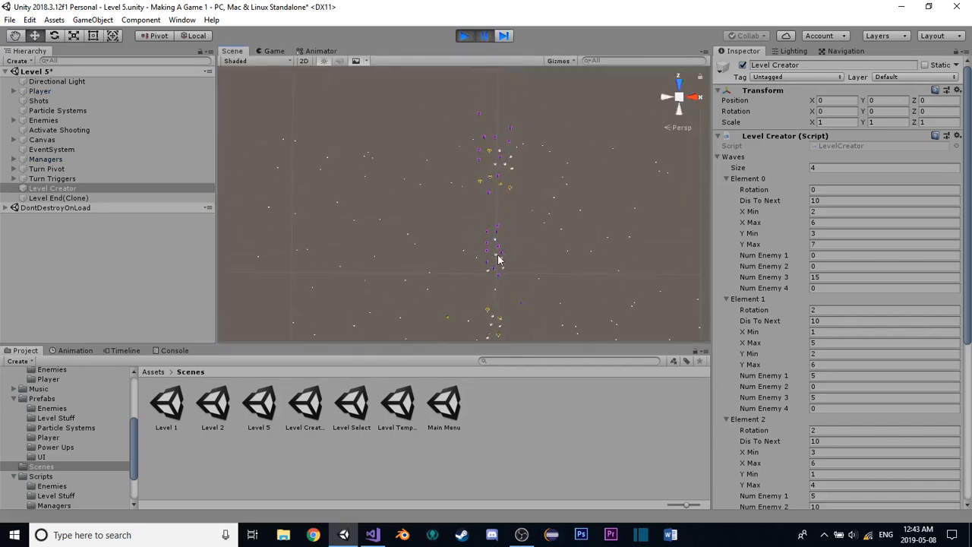
pyautogui.scroll(5, 497, 254)
pyautogui.moveTo(495, 234); pyautogui.dragTo(494, 291, button='middle')
pyautogui.moveTo(507, 204); pyautogui.dragTo(459, 186, button='middle')
pyautogui.scroll(-5, 493, 202)
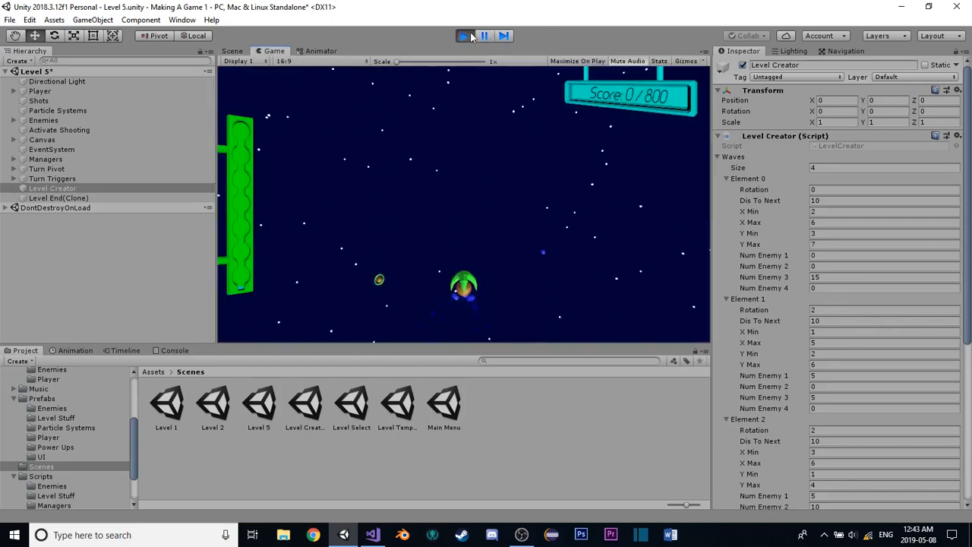
pyautogui.click(465, 36)
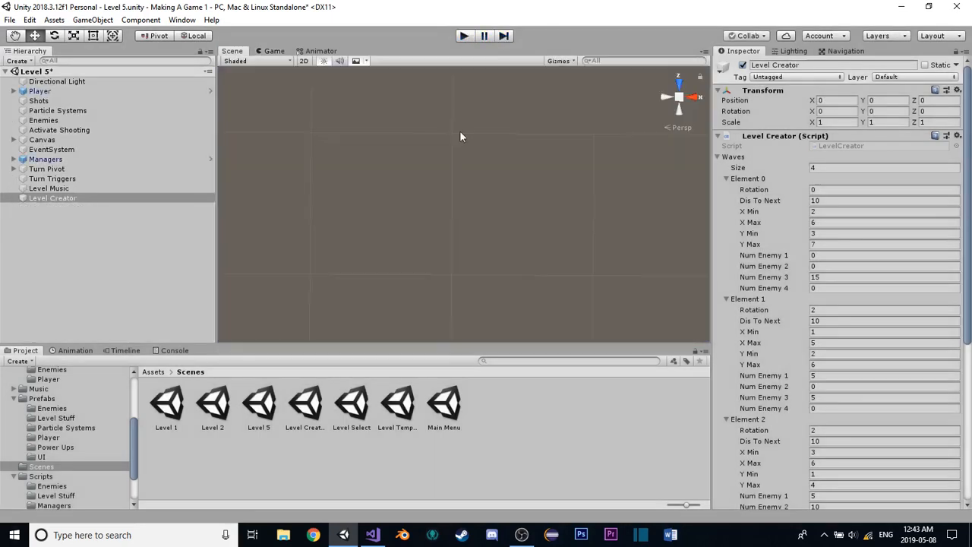
# Reopen the Level 5 scene, saving its modified waves
pyautogui.scroll(-3, 561, 176)
pyautogui.moveTo(561, 177)
pyautogui.mouseDown(button='middle')
pyautogui.moveTo(580, 100)
pyautogui.moveTo(559, 178)
pyautogui.mouseUp(button='middle')
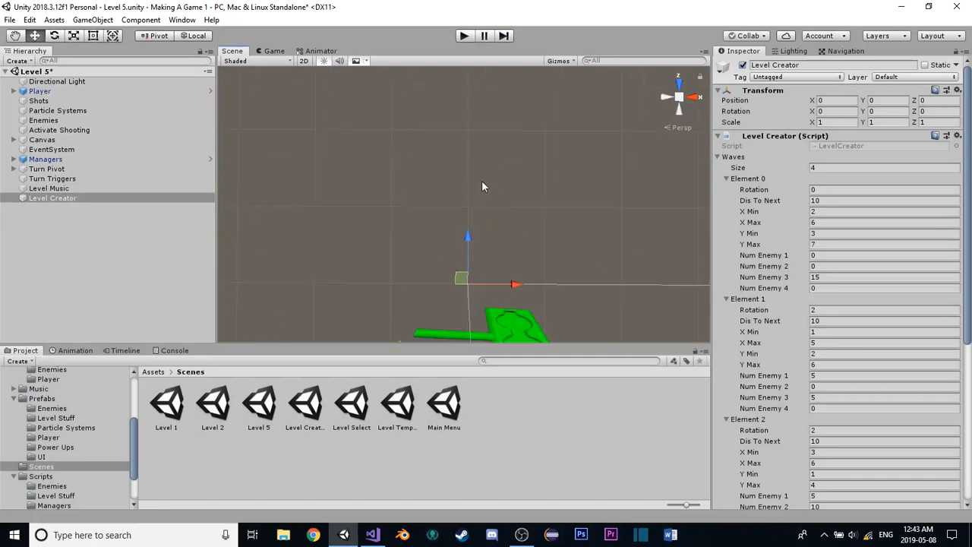
pyautogui.doubleClick(259, 404)
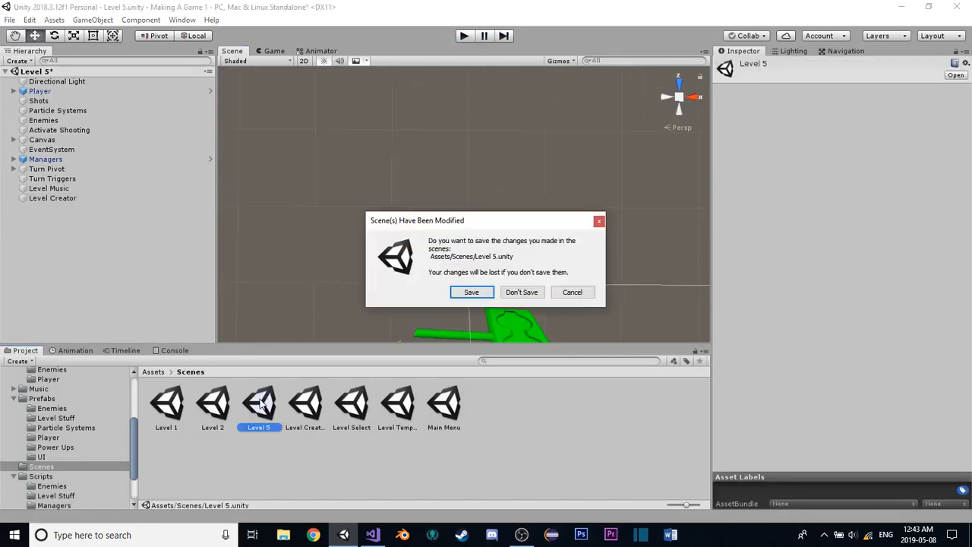
pyautogui.click(472, 293)
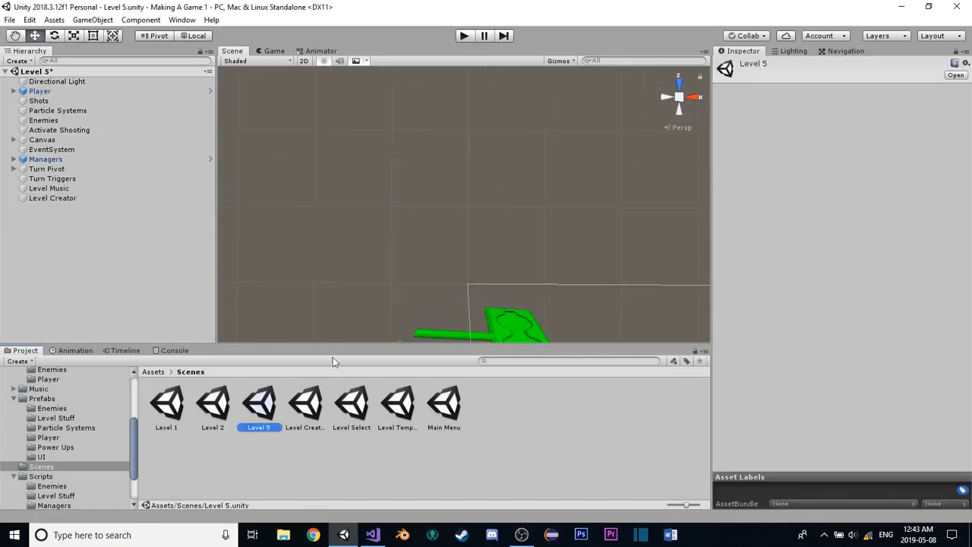
# Save a copy of the current scene as Level 15 in the Scenes folder
pyautogui.click(10, 20)
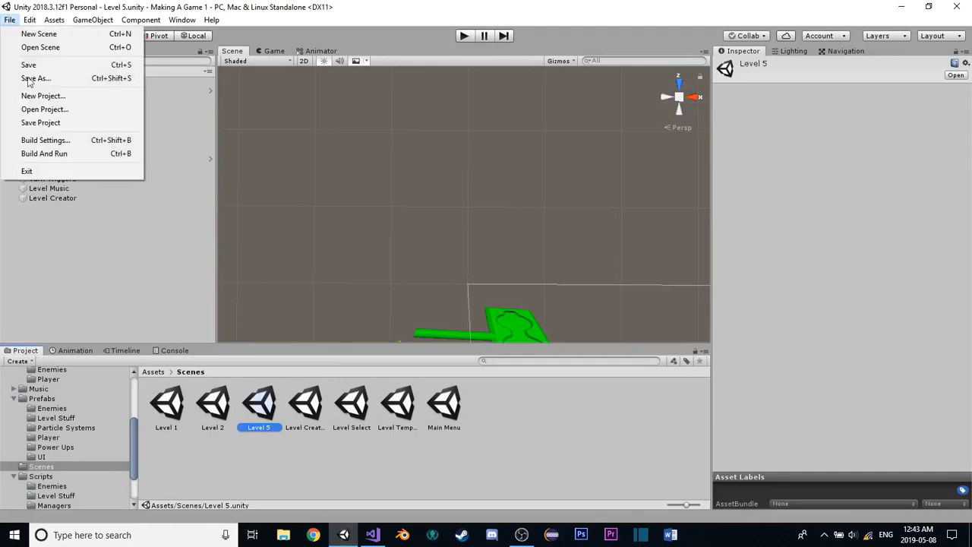
pyautogui.click(34, 78)
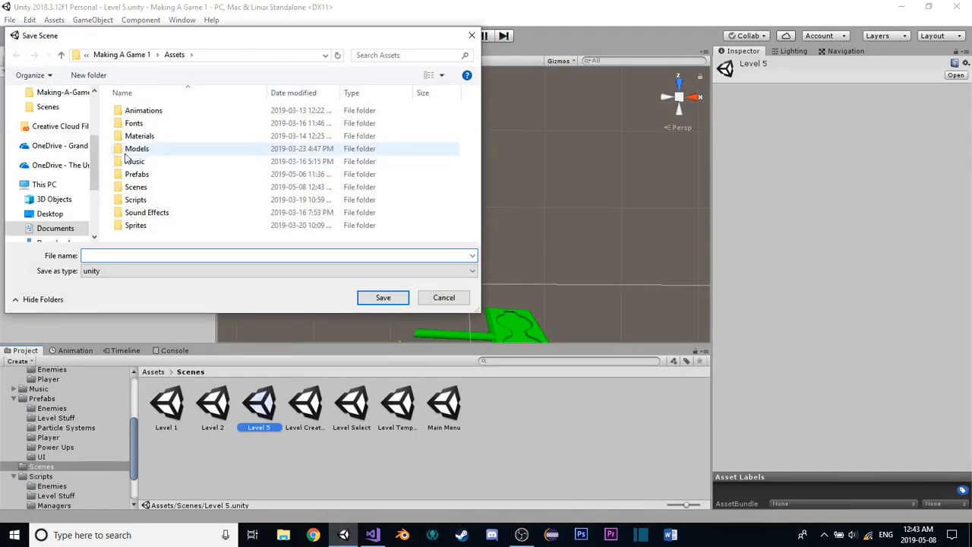
pyautogui.doubleClick(137, 187)
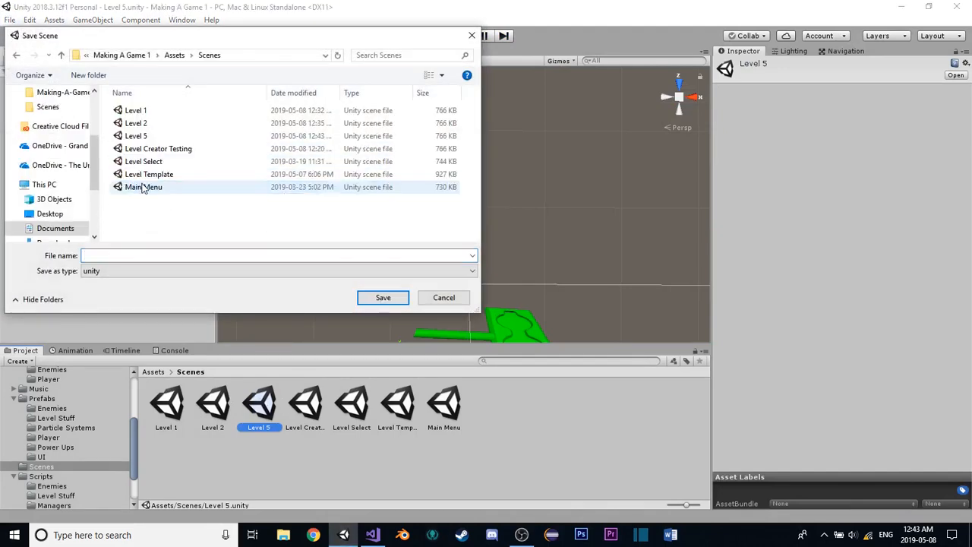
pyautogui.click(140, 136)
pyautogui.click(152, 255)
pyautogui.click(103, 255)
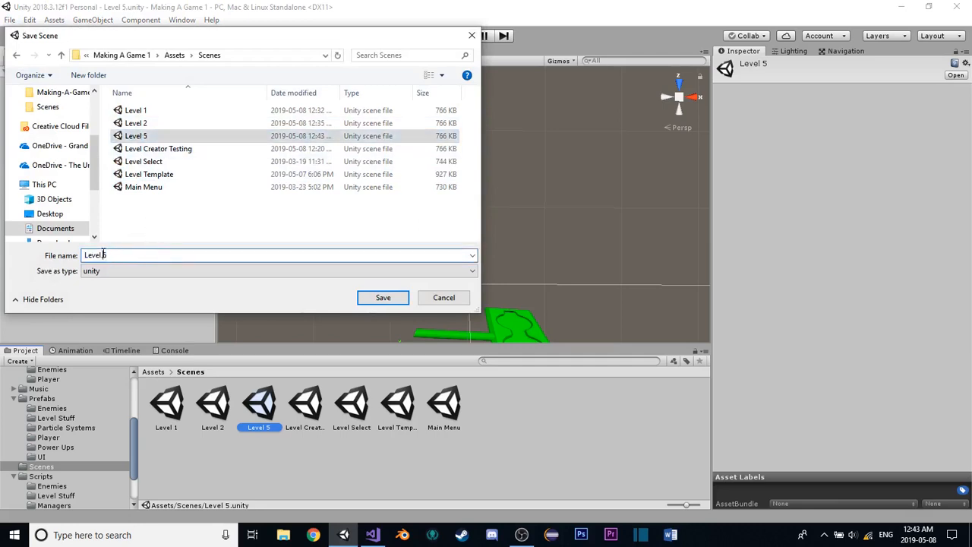
pyautogui.write('1')
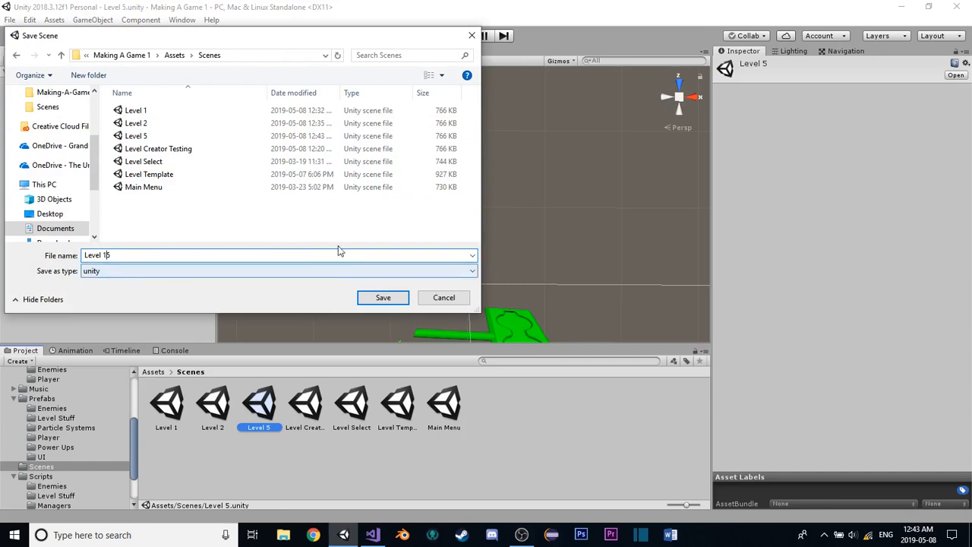
pyautogui.click(373, 297)
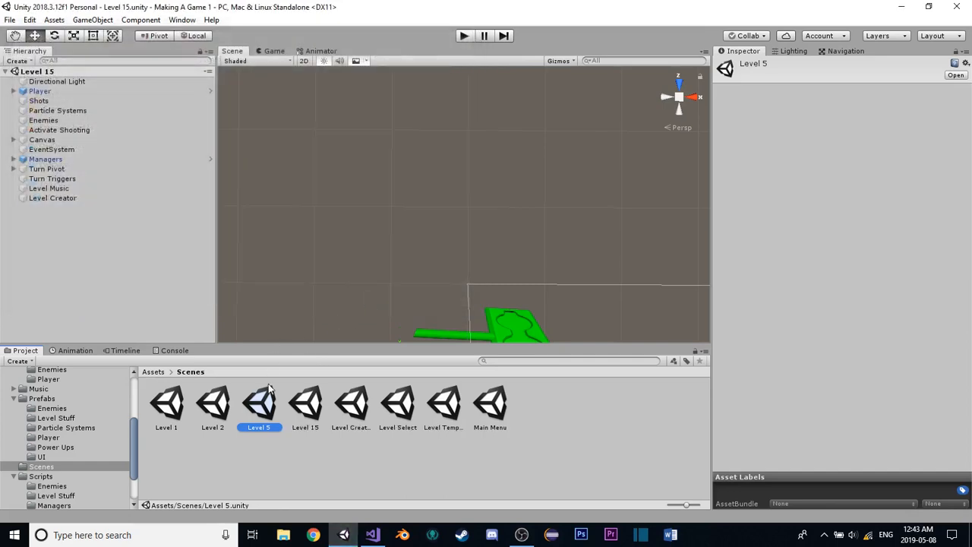
# Clear the copied waves from Level 15's Level Creator and set the Waves Size to 1
pyautogui.click(301, 400)
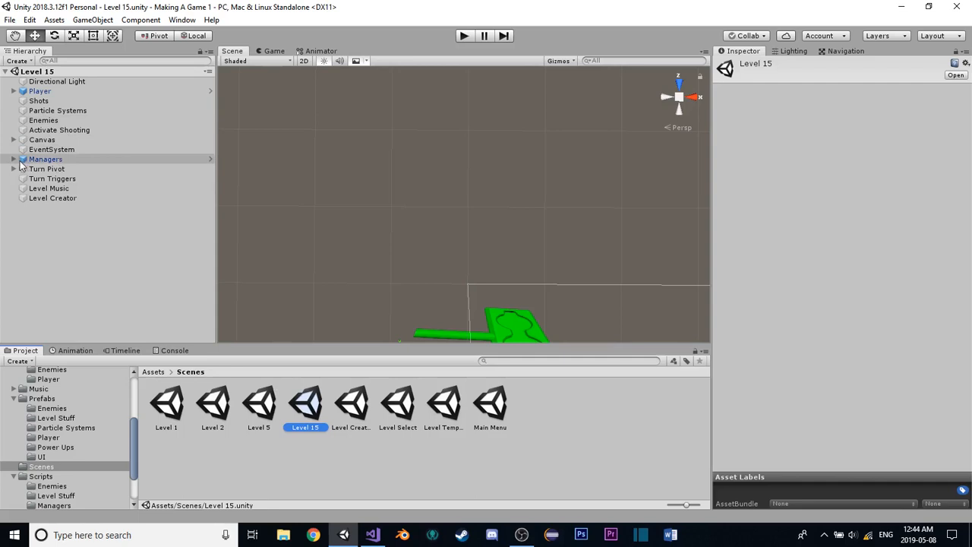
pyautogui.click(13, 170)
pyautogui.click(13, 169)
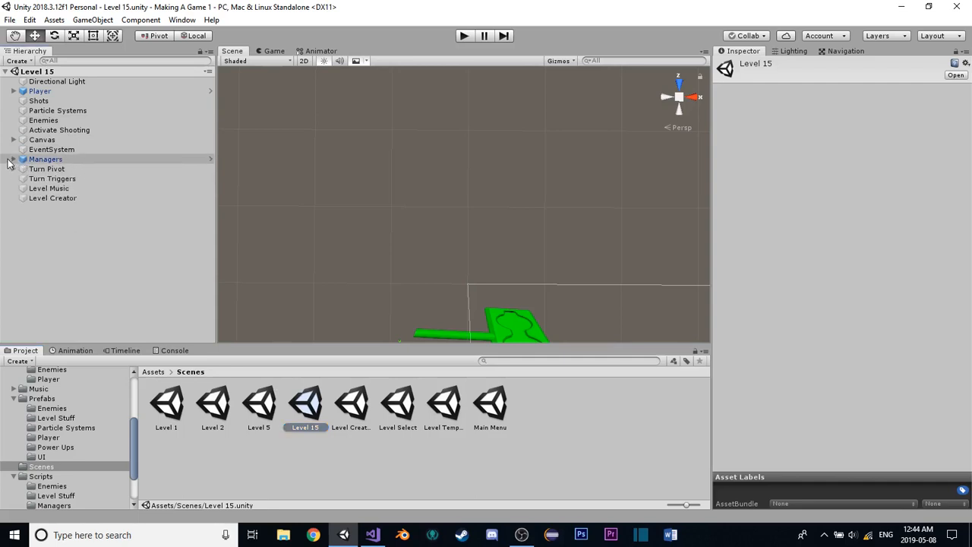
pyautogui.click(52, 197)
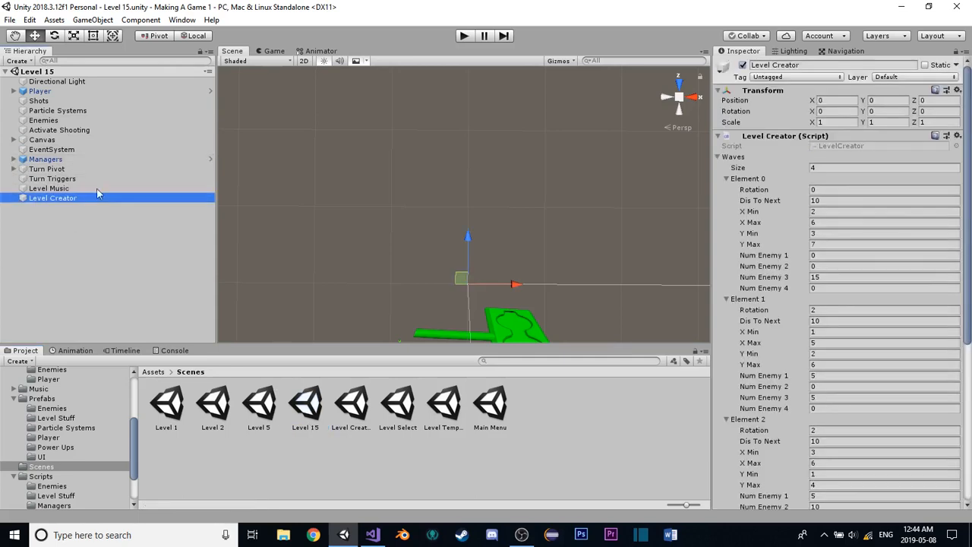
pyautogui.click(835, 169)
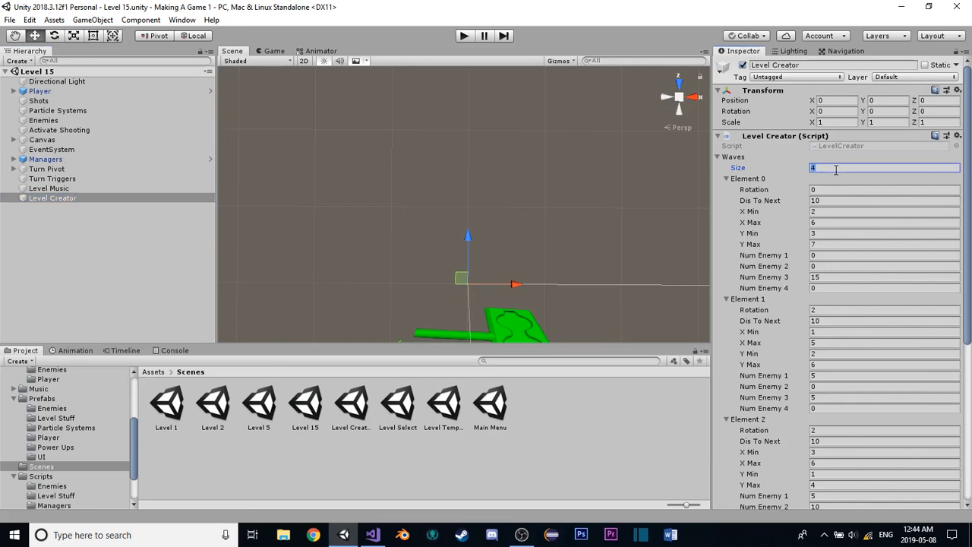
pyautogui.write('0')
pyautogui.press('Return')
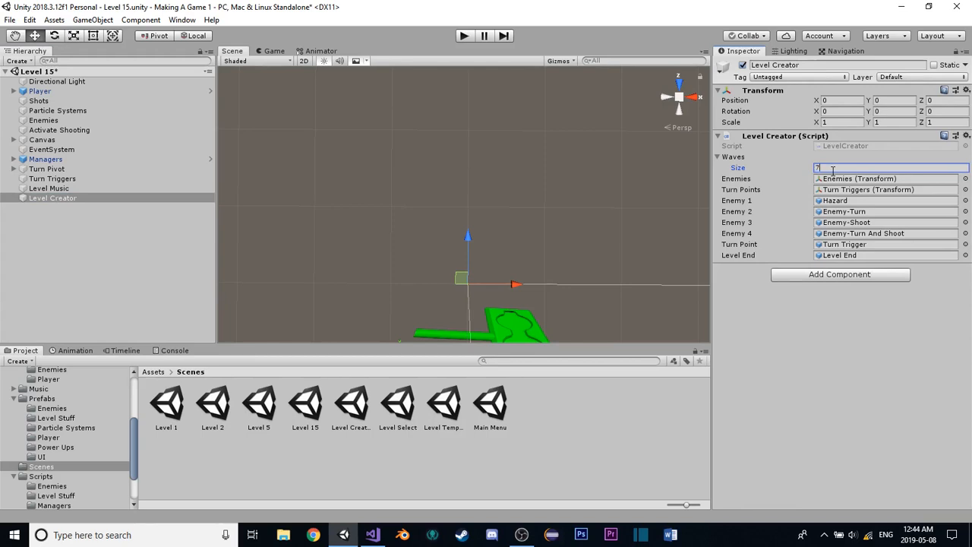
pyautogui.write('7')
pyautogui.press('Return')
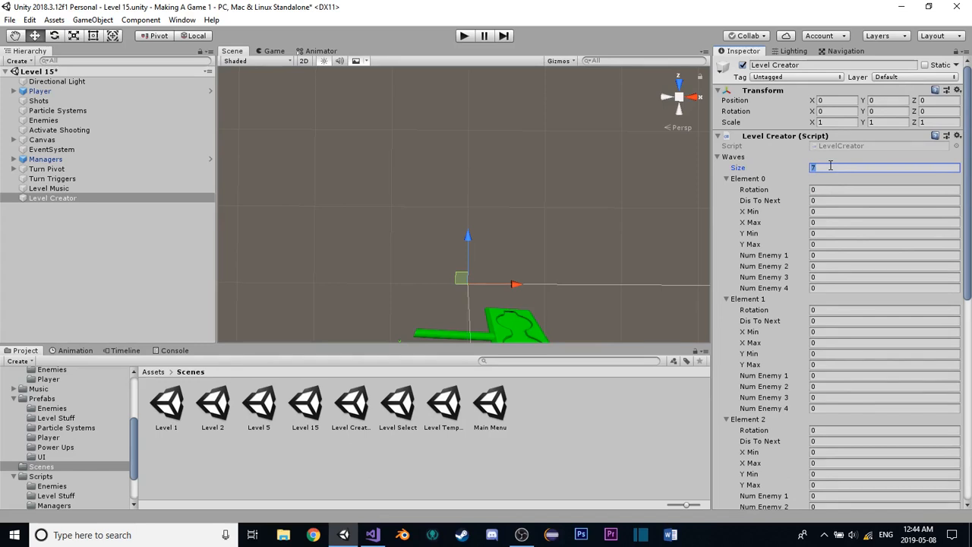
pyautogui.write('1')
pyautogui.press('Return')
# Set Element 0's Rotation to 7, and check the facing direction in the Game view with the Turn Pivot's Y rotation set to 315
pyautogui.click(837, 191)
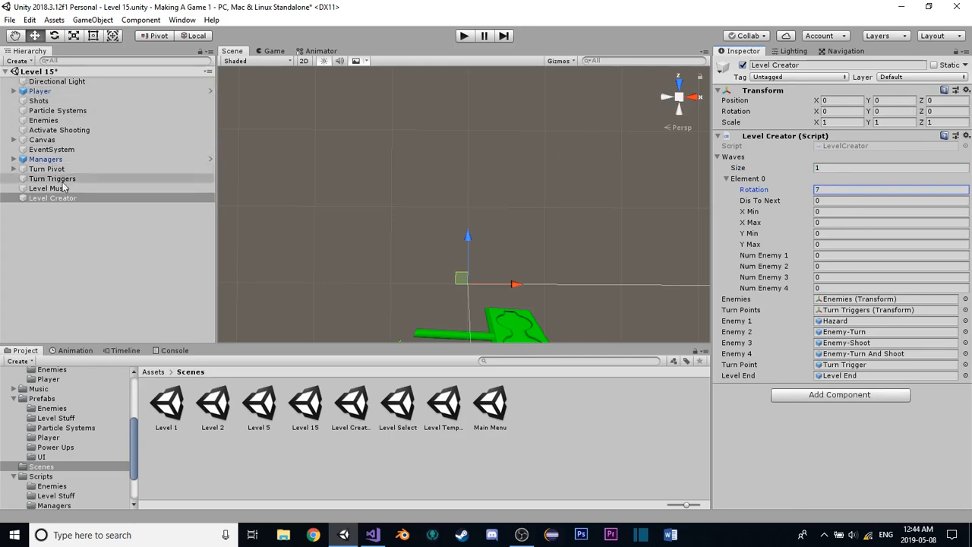
pyautogui.click(42, 169)
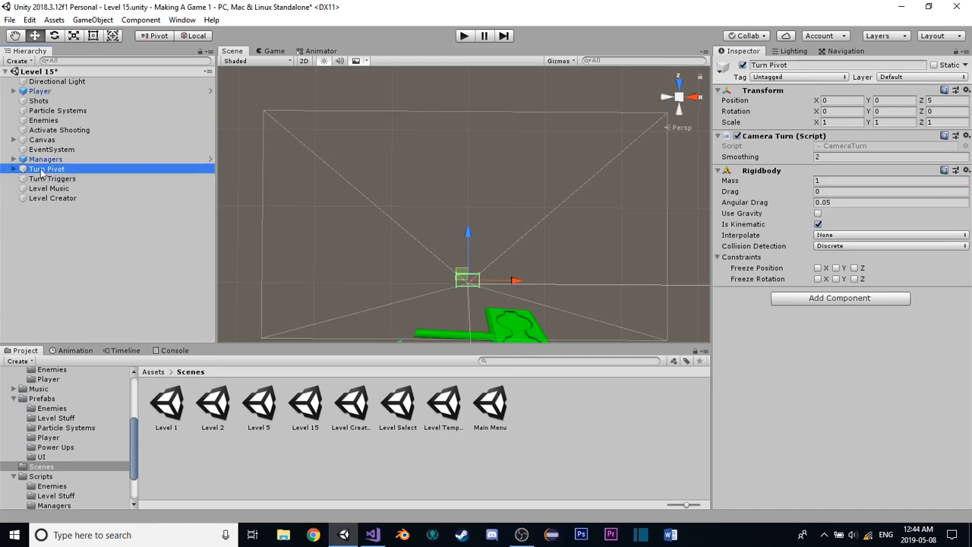
pyautogui.click(876, 112)
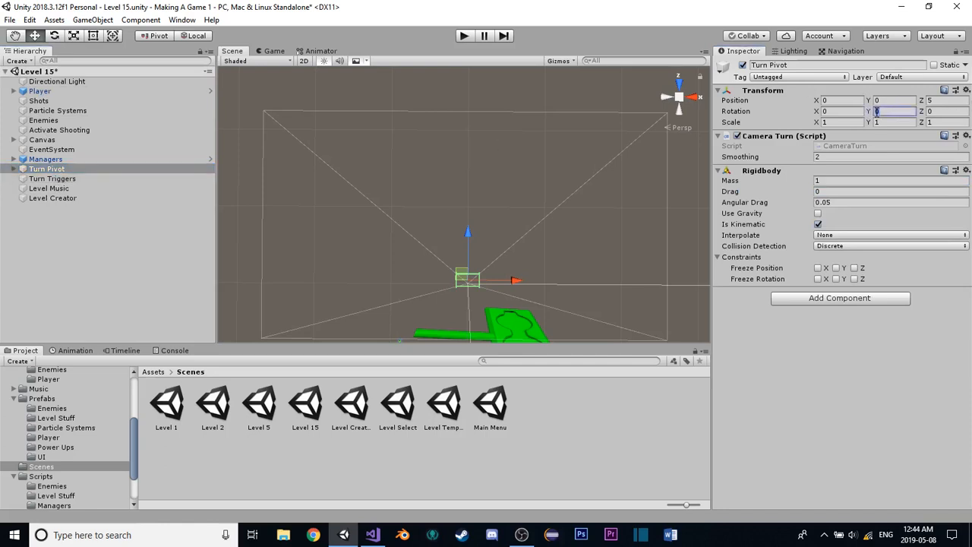
pyautogui.write('1')
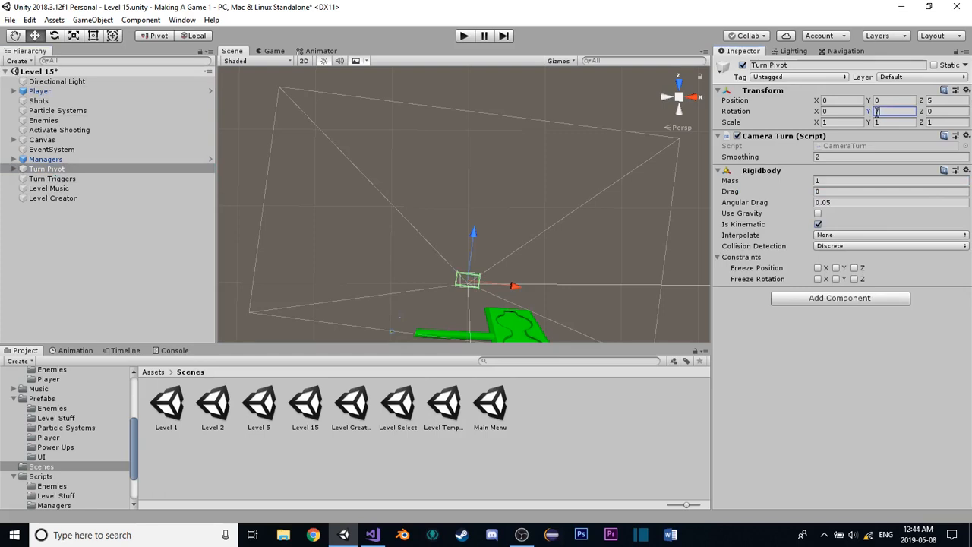
pyautogui.write('5')
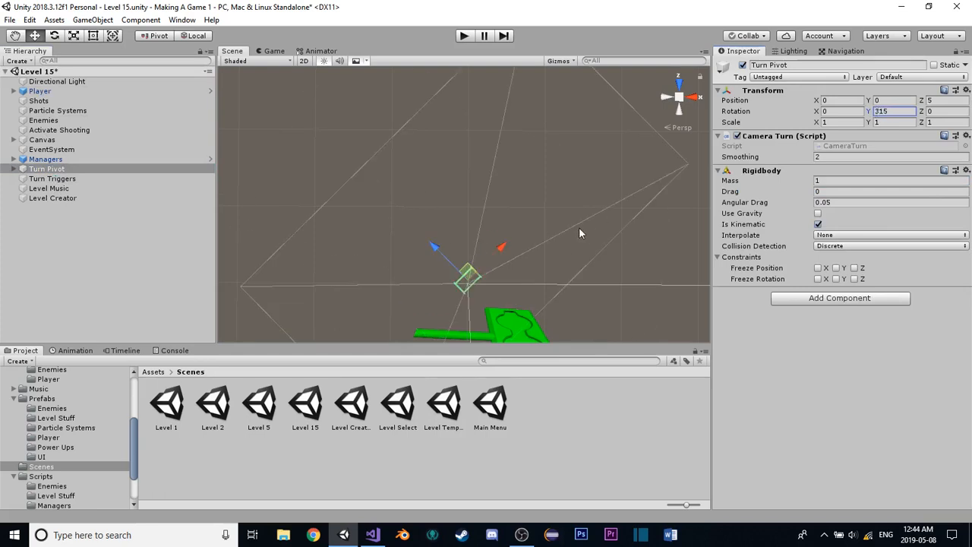
pyautogui.click(42, 198)
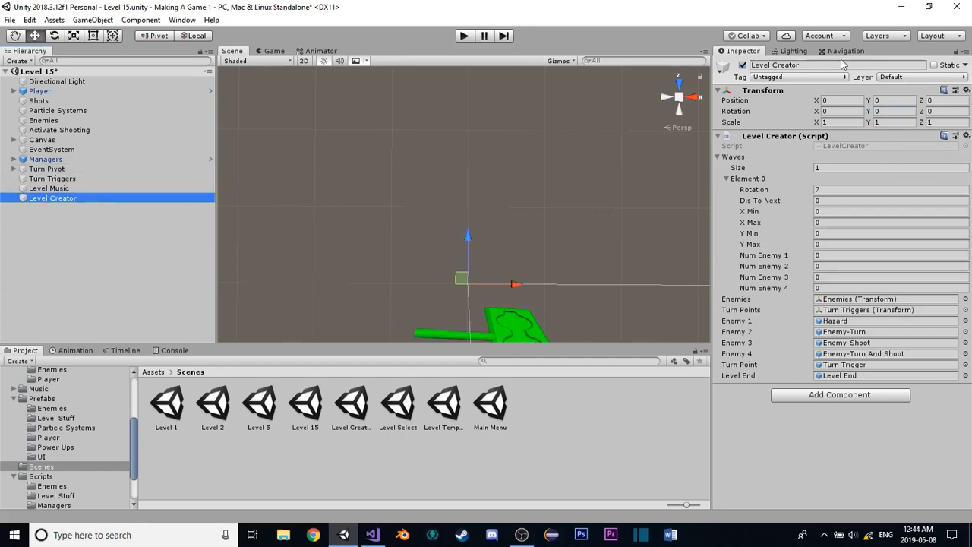
pyautogui.click(270, 51)
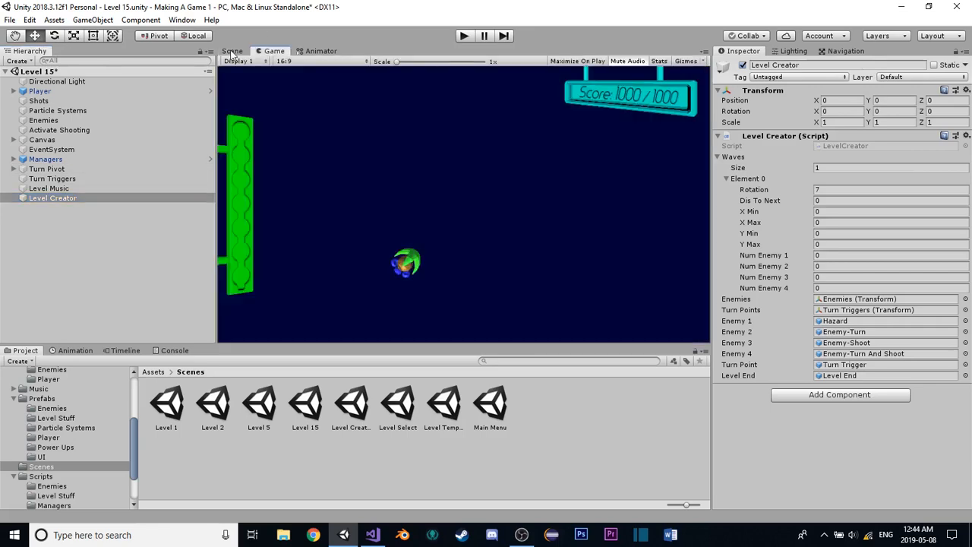
pyautogui.click(232, 51)
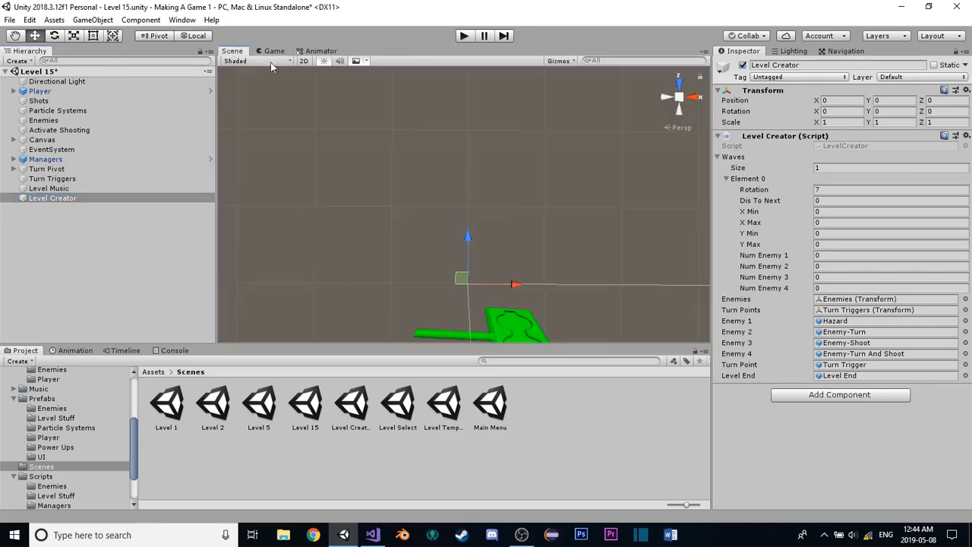
# Set Element 0's Dis To Next to 5 and its Num Enemy 4 to 5
pyautogui.click(821, 201)
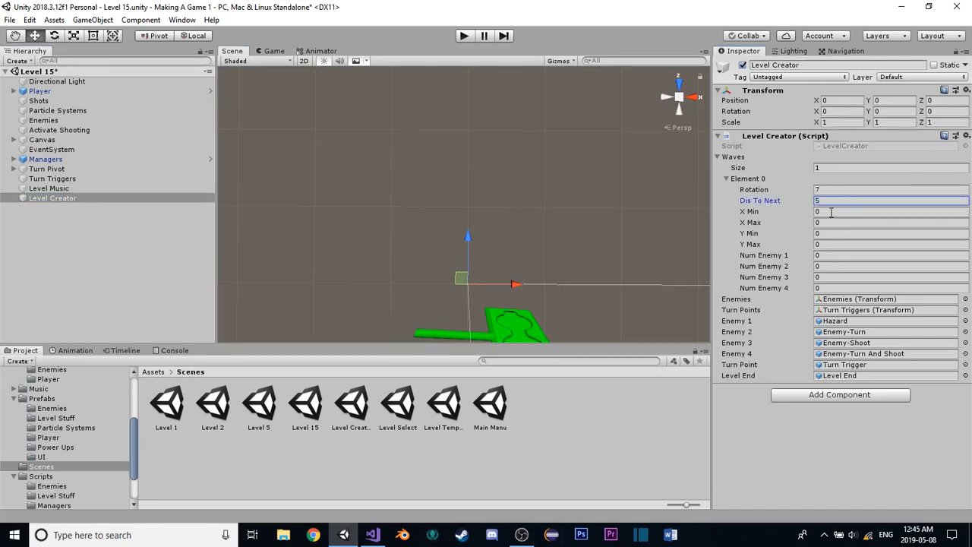
pyautogui.click(833, 210)
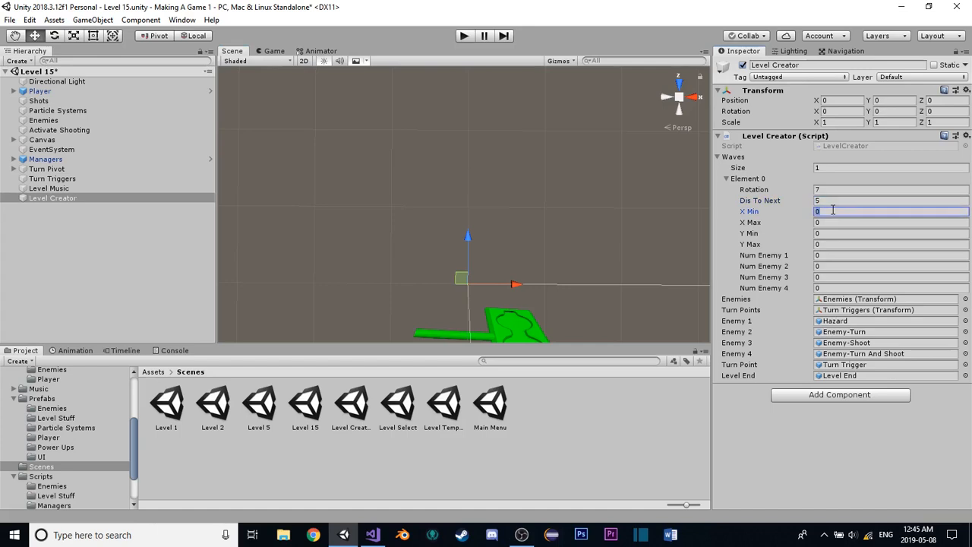
pyautogui.click(844, 289)
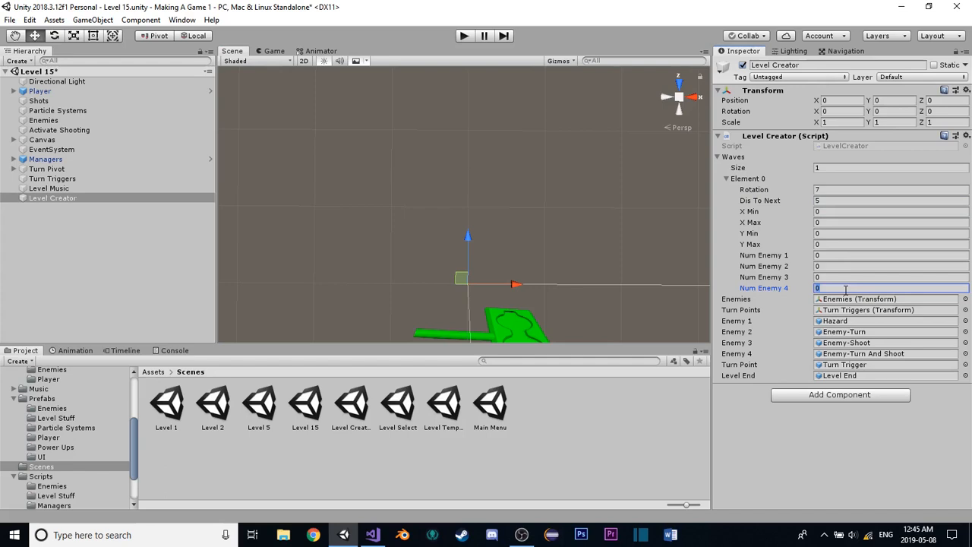
pyautogui.press('Return')
pyautogui.write('5')
# Set Element 0's spawn range to X Min 3, X Max 5, Y Min 3 and Y Max 5
pyautogui.click(829, 212)
pyautogui.write('1')
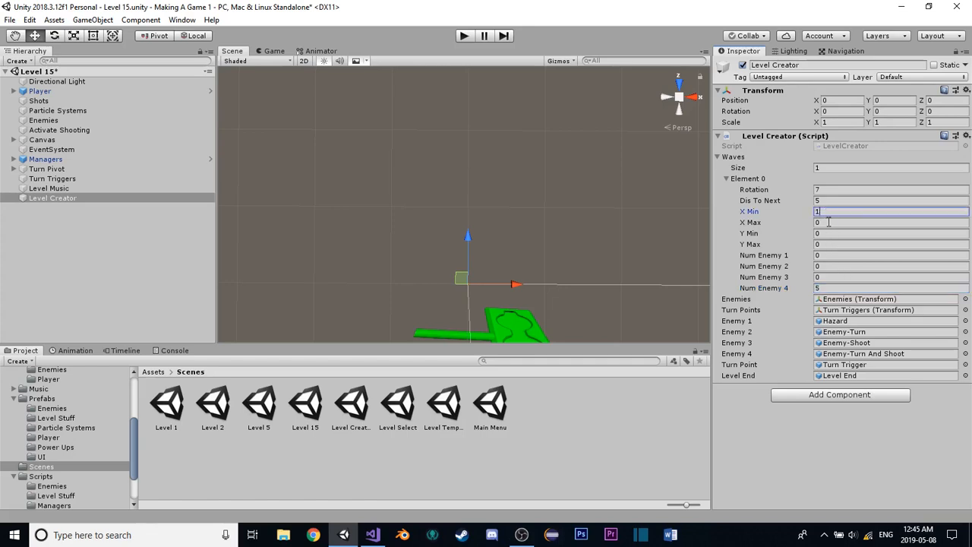
pyautogui.click(834, 244)
pyautogui.click(838, 212)
pyautogui.write('3')
pyautogui.click(832, 222)
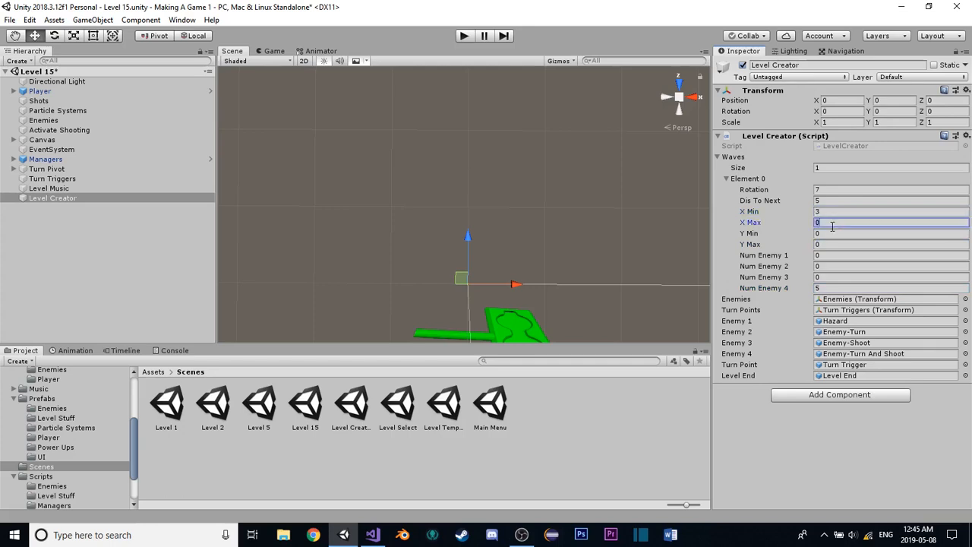
pyautogui.write('5')
pyautogui.click(830, 233)
pyautogui.write('3')
pyautogui.click(832, 244)
pyautogui.write('5')
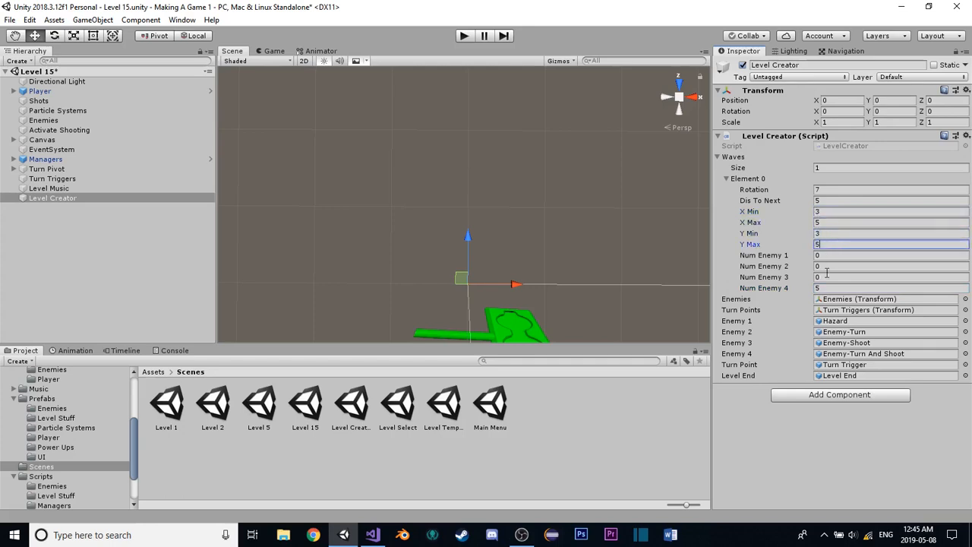
# Increase the Waves Size to 2 and set Element 0's Dis To Next to 10
pyautogui.click(833, 167)
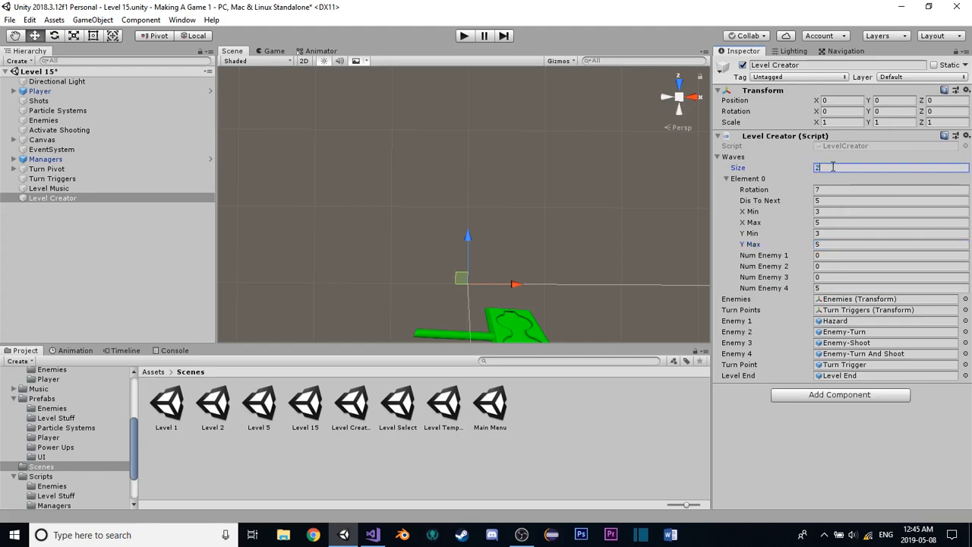
pyautogui.press('Return')
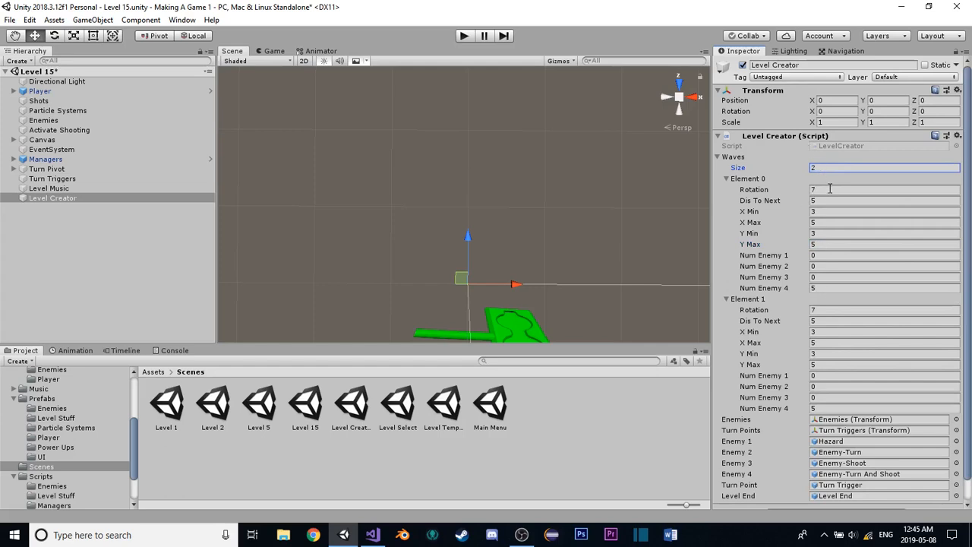
pyautogui.click(831, 189)
pyautogui.write('1')
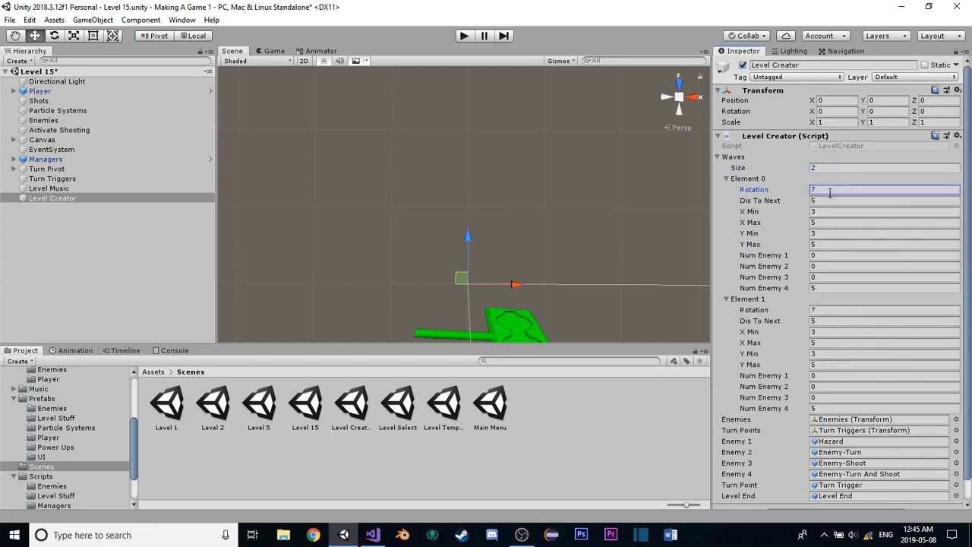
pyautogui.click(832, 199)
pyautogui.scroll(-1, 843, 240)
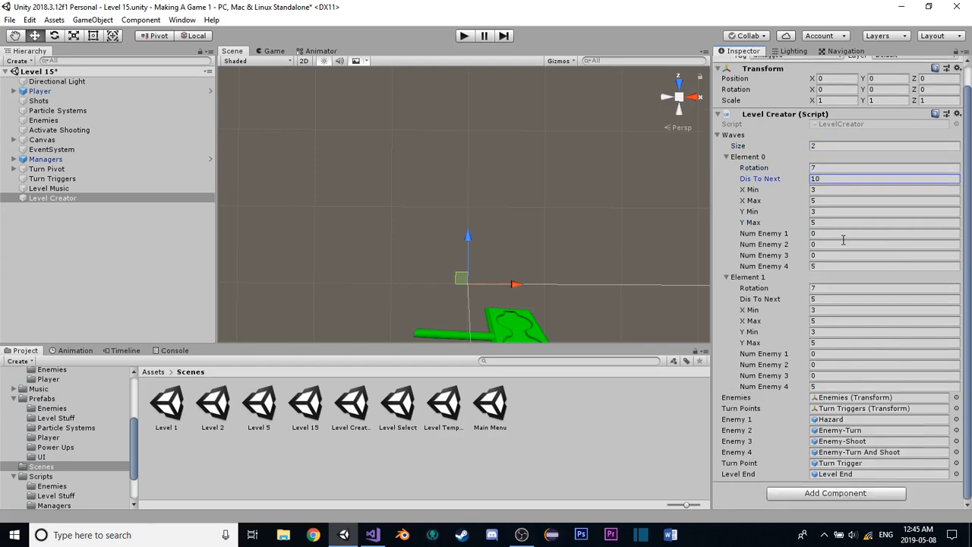
# Increase the Level Creator's Waves Size to 5
pyautogui.click(813, 288)
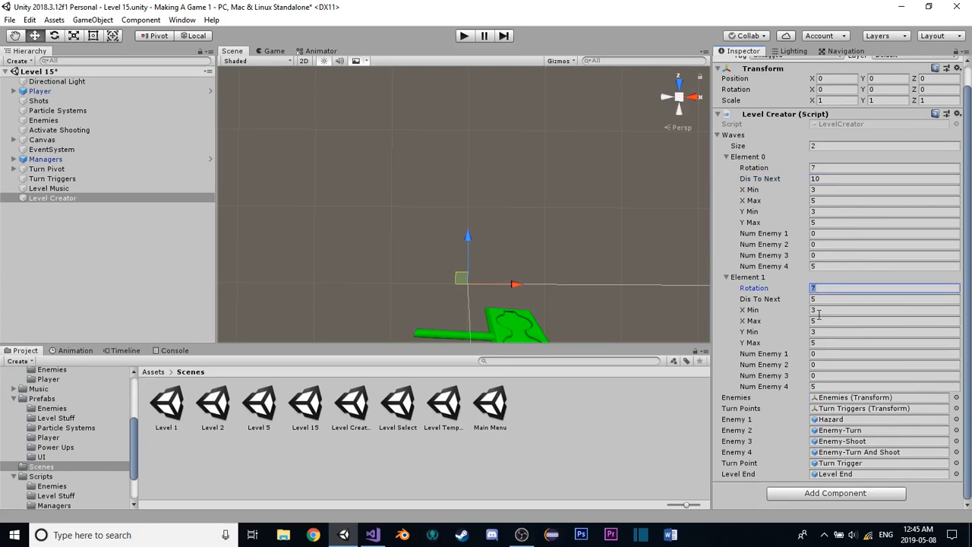
pyautogui.click(831, 386)
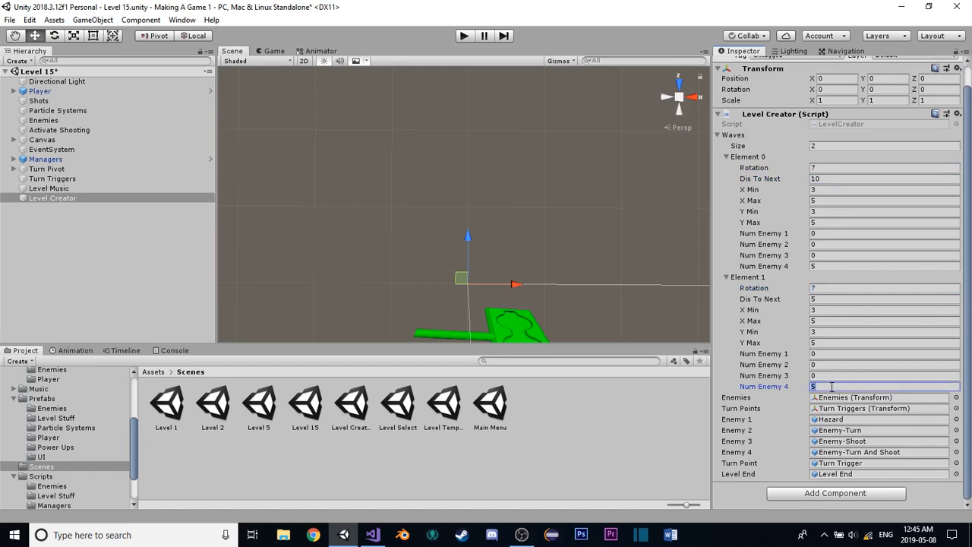
pyautogui.click(829, 145)
pyautogui.write('4')
pyautogui.press('Return')
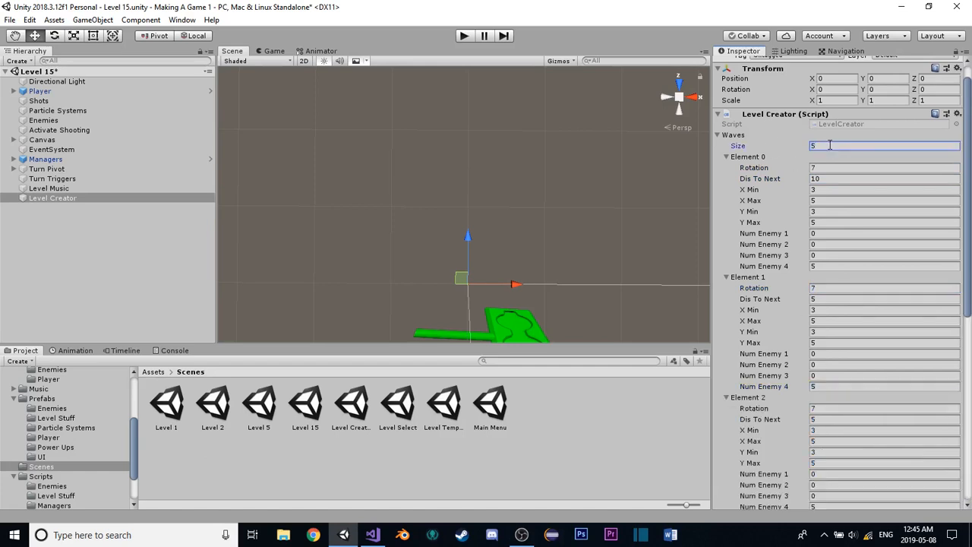
# Set the Rotation of Element 2 to 2 and the Rotation of Elements 3 and 4 to 0
pyautogui.scroll(-3, 841, 220)
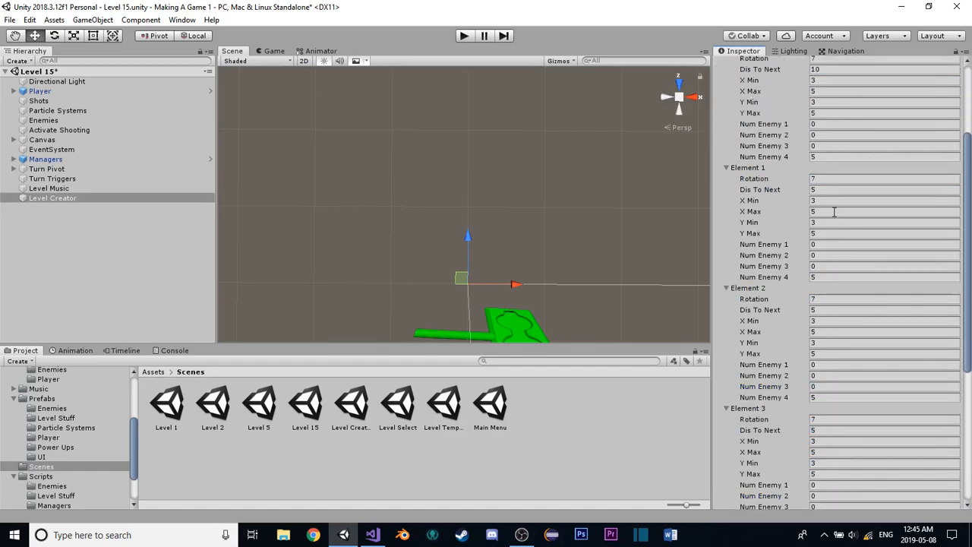
pyautogui.scroll(-7, 853, 243)
pyautogui.scroll(8, 853, 245)
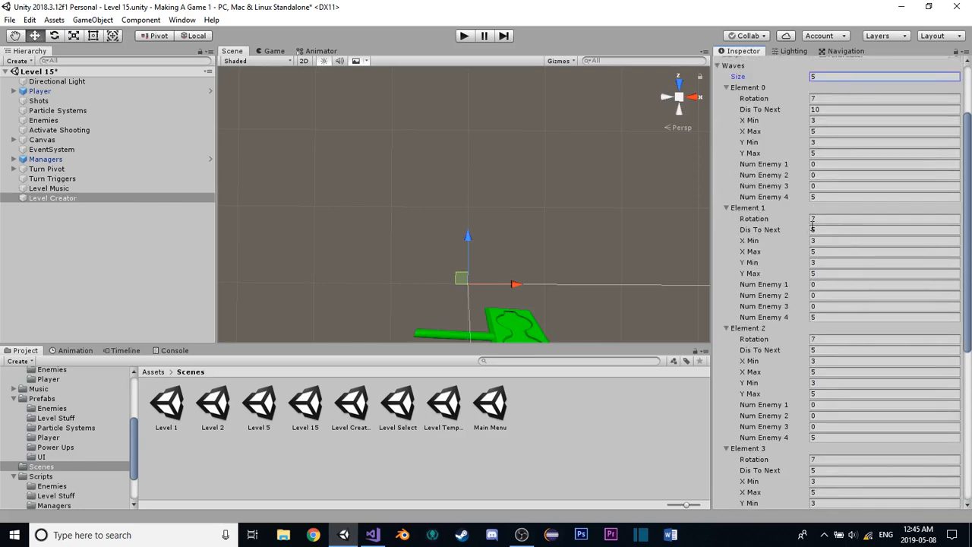
pyautogui.click(834, 340)
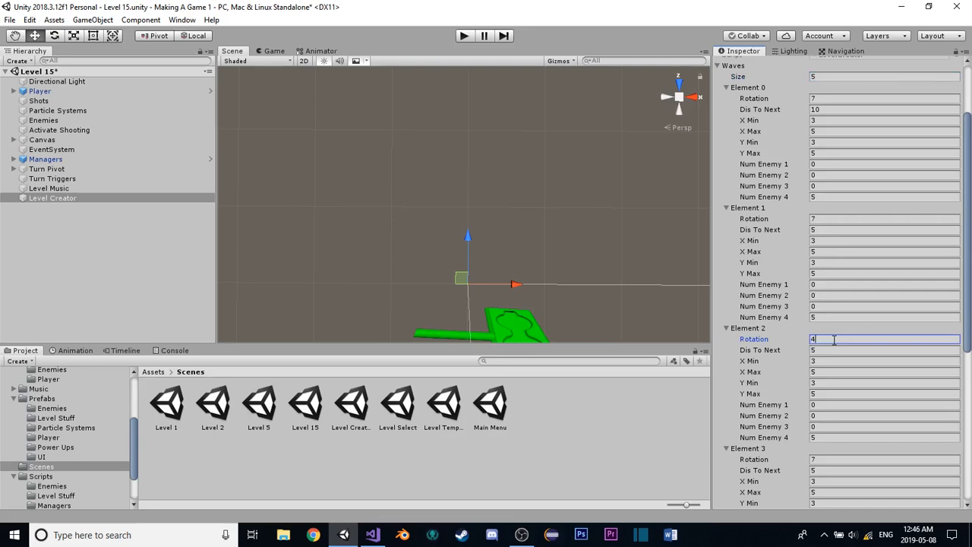
pyautogui.scroll(-1, 833, 340)
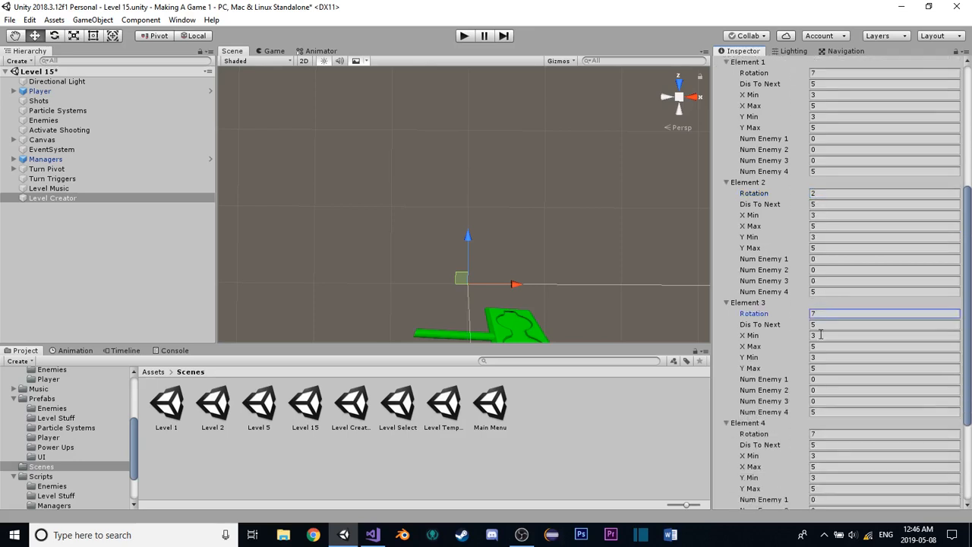
pyautogui.scroll(-5, 816, 316)
pyautogui.click(821, 278)
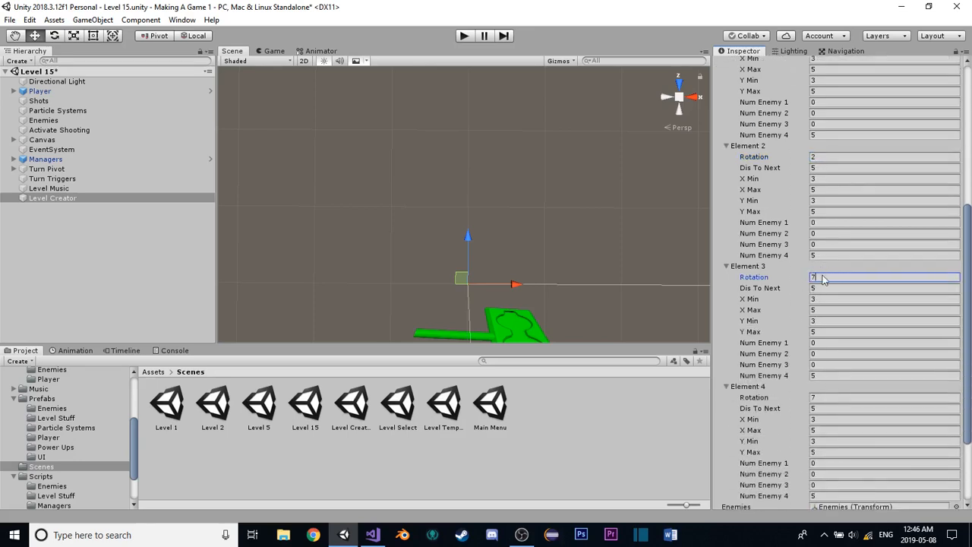
pyautogui.doubleClick(818, 277)
pyautogui.click(836, 386)
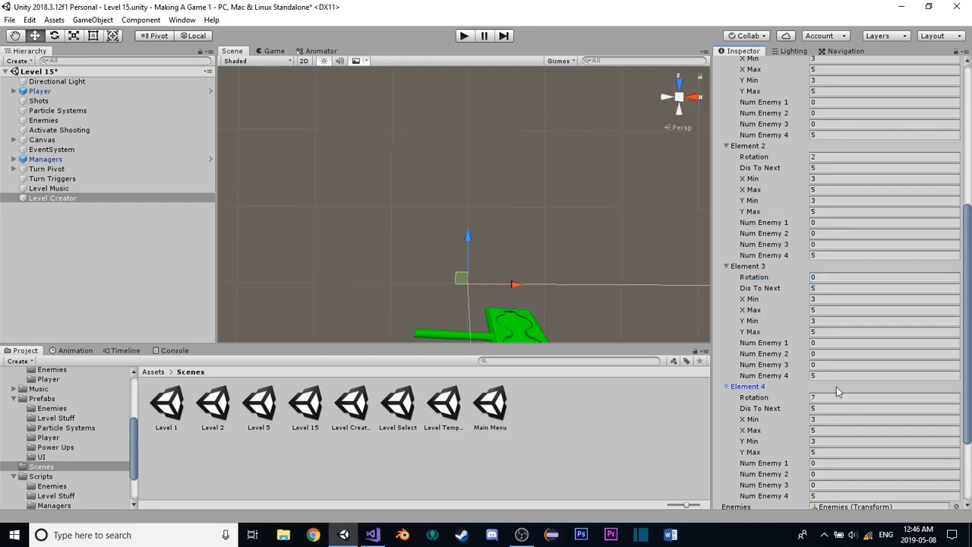
pyautogui.click(839, 389)
pyautogui.click(842, 398)
pyautogui.write('0')
# Set Element 1's Num Enemy 1 to 10 and its Num Enemy 4 to 7
pyautogui.scroll(8, 838, 248)
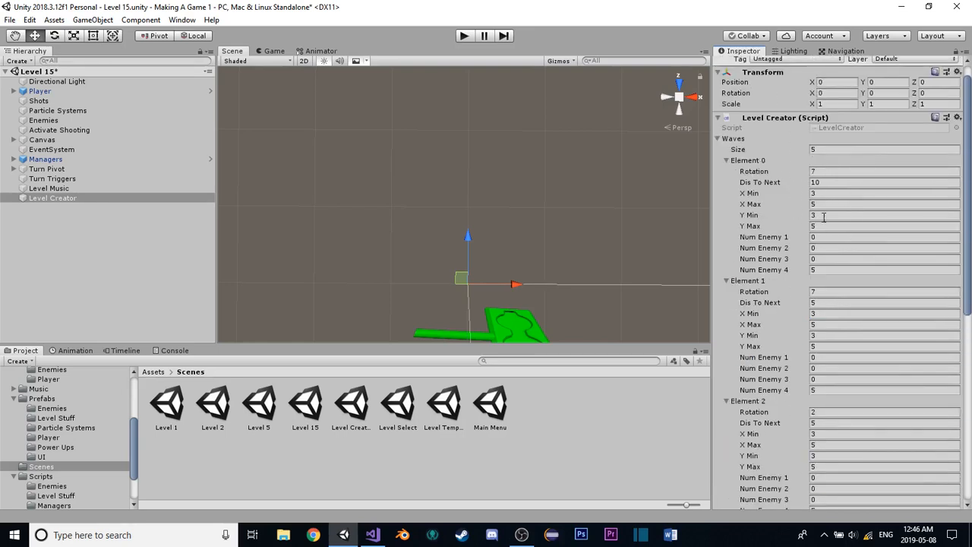
pyautogui.scroll(-2, 824, 217)
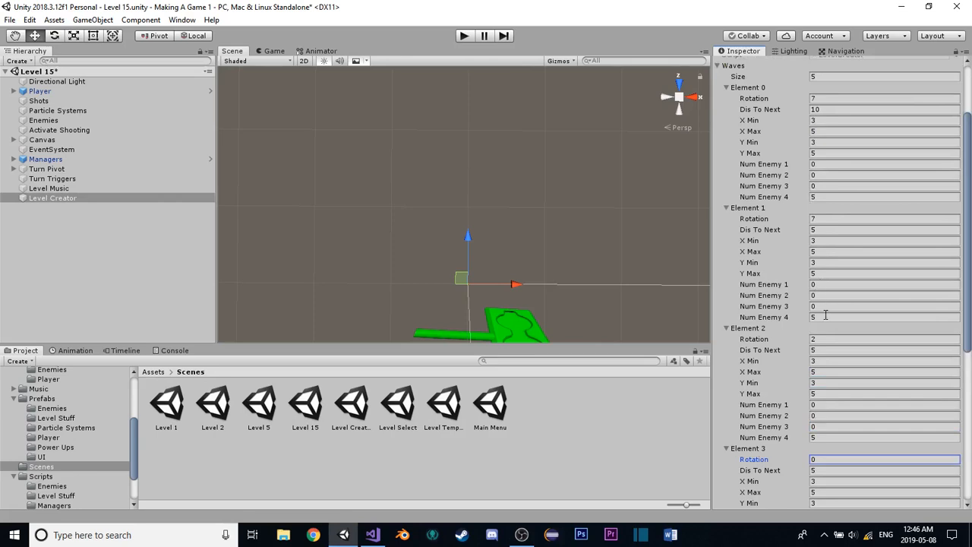
pyautogui.click(827, 317)
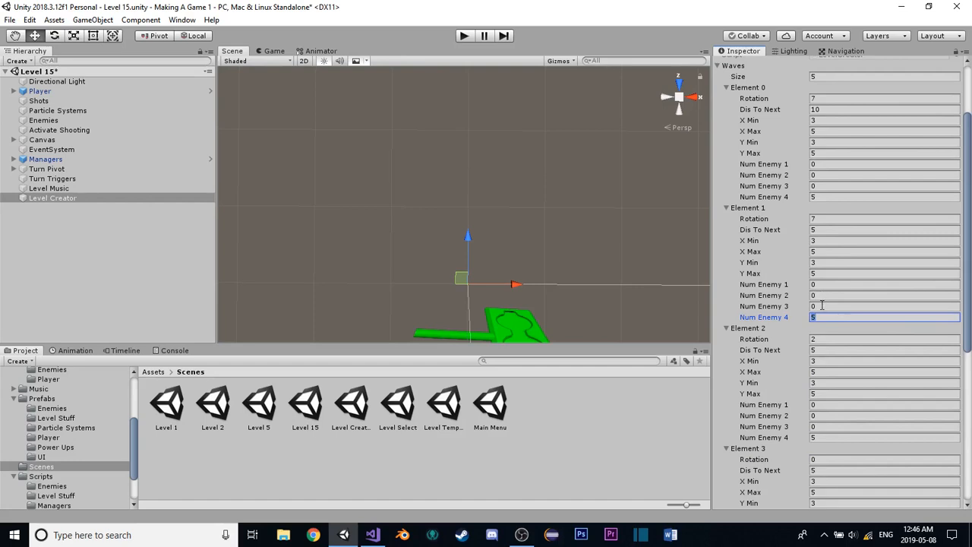
pyautogui.click(825, 293)
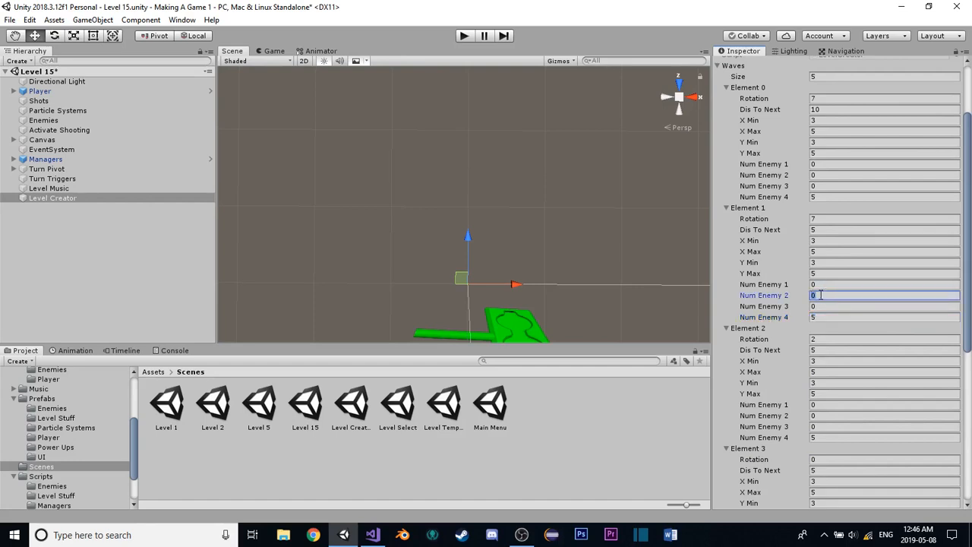
pyautogui.click(827, 284)
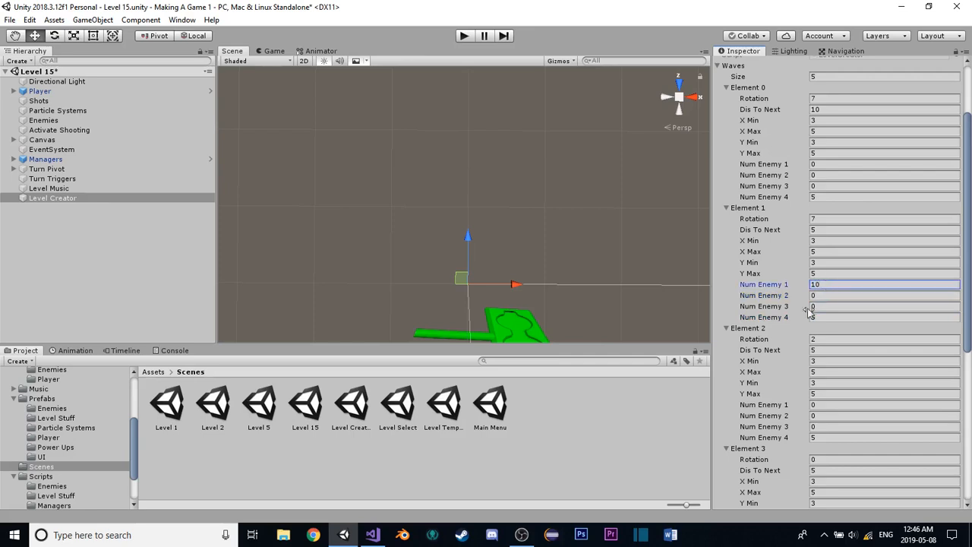
pyautogui.click(823, 319)
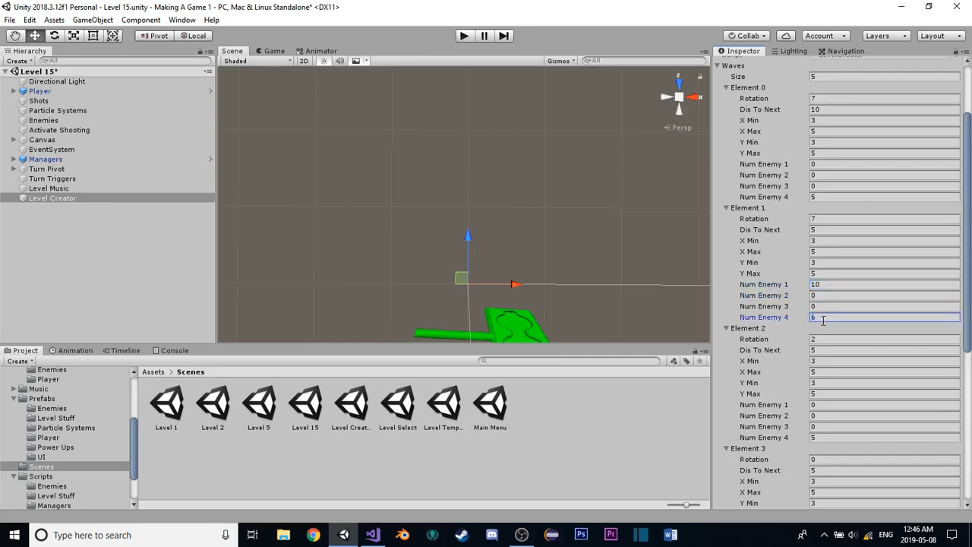
pyautogui.doubleClick(823, 321)
# Set Element 2's Num Enemy 4 to 0 in the Level Creator's waves
pyautogui.scroll(-3, 823, 320)
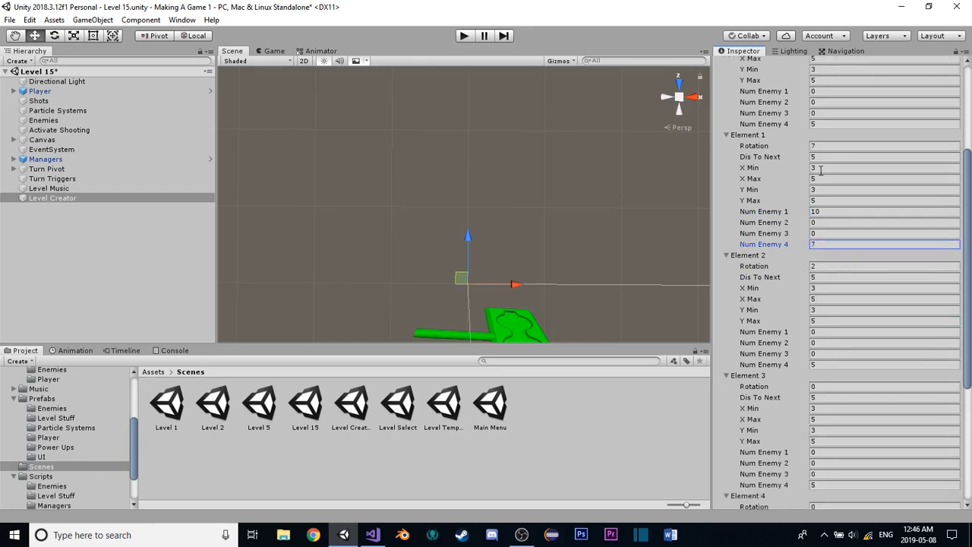
pyautogui.scroll(-5, 814, 256)
pyautogui.click(814, 255)
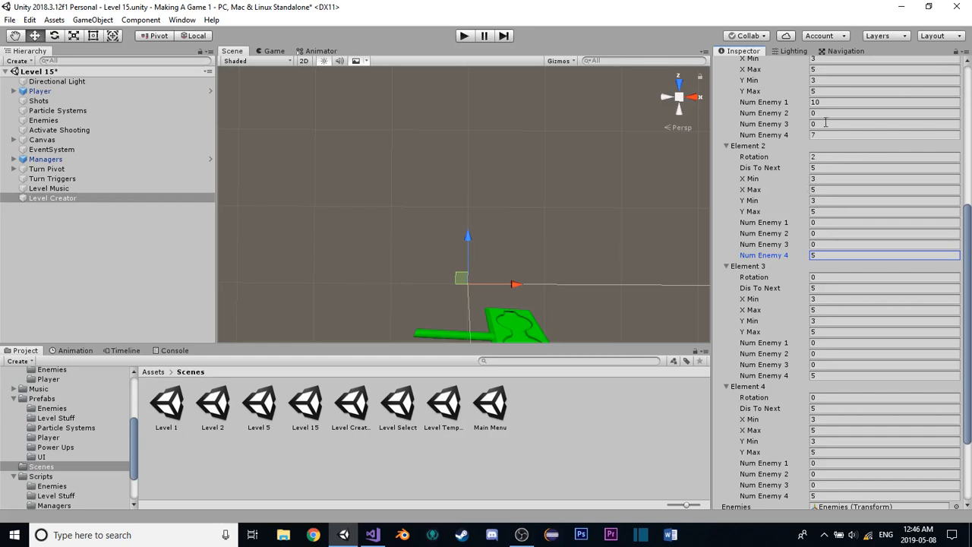
pyautogui.scroll(-2, 813, 155)
pyautogui.scroll(3, 813, 216)
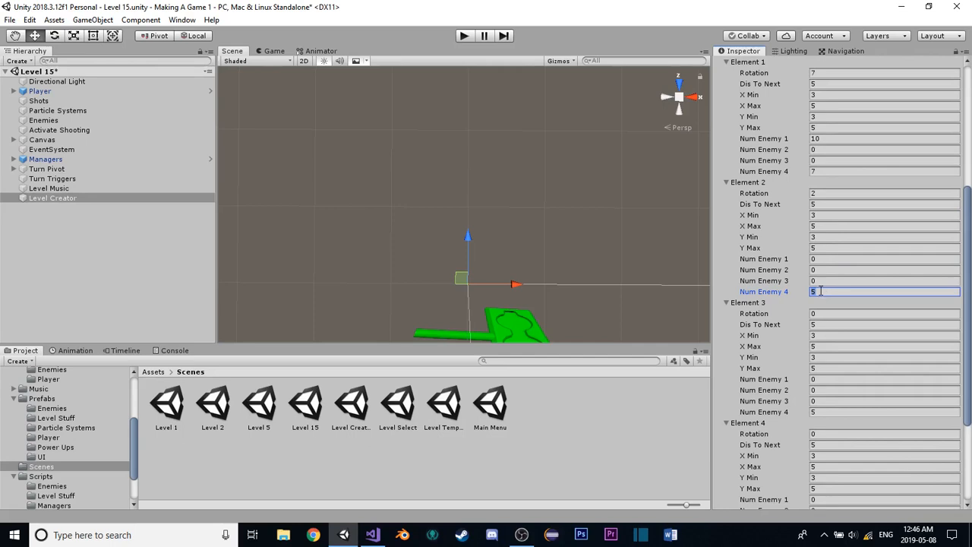
pyautogui.write('0')
pyautogui.click(822, 258)
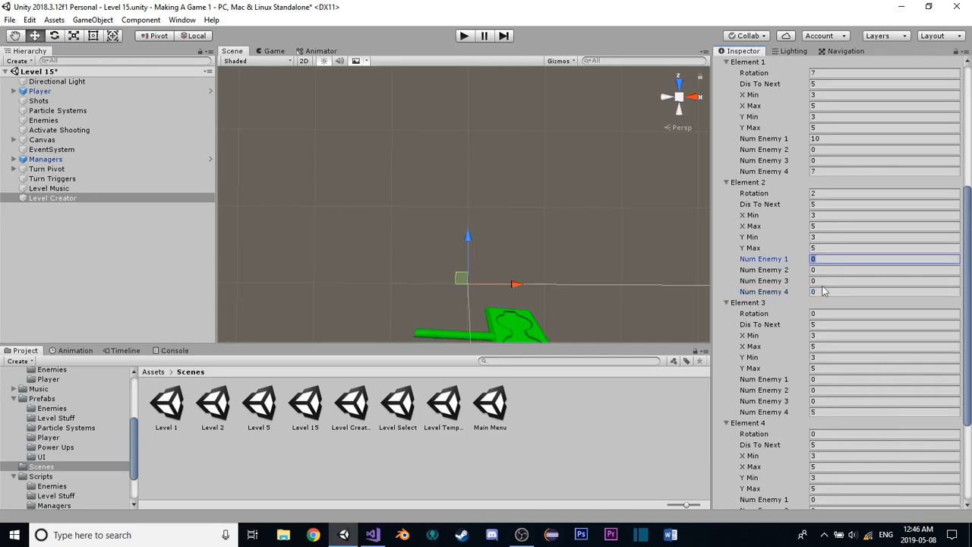
# Set Element 4's Num Enemy 3 and Num Enemy 2 to 5, and its Num Enemy 1 to 10
pyautogui.scroll(-5, 824, 303)
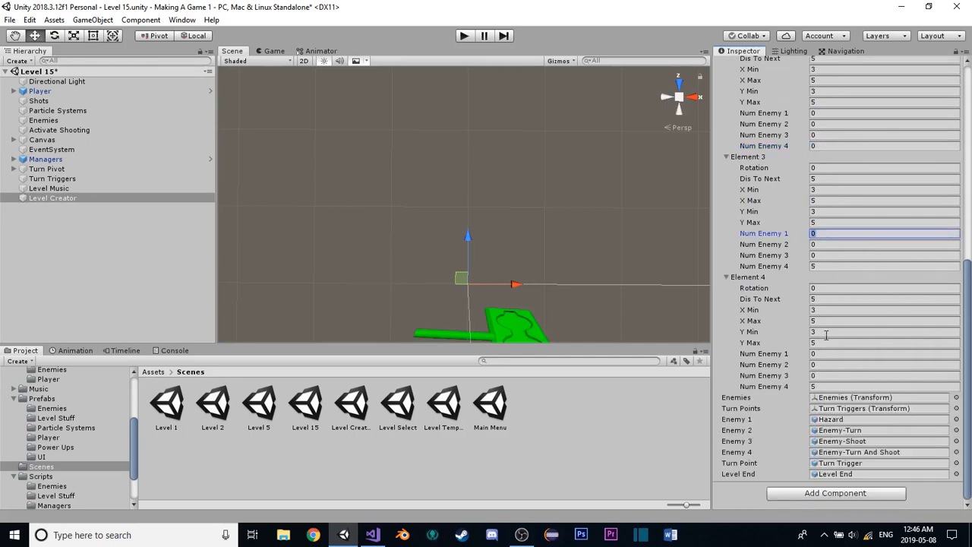
pyautogui.click(826, 375)
pyautogui.write('5')
pyautogui.click(826, 365)
pyautogui.write('5')
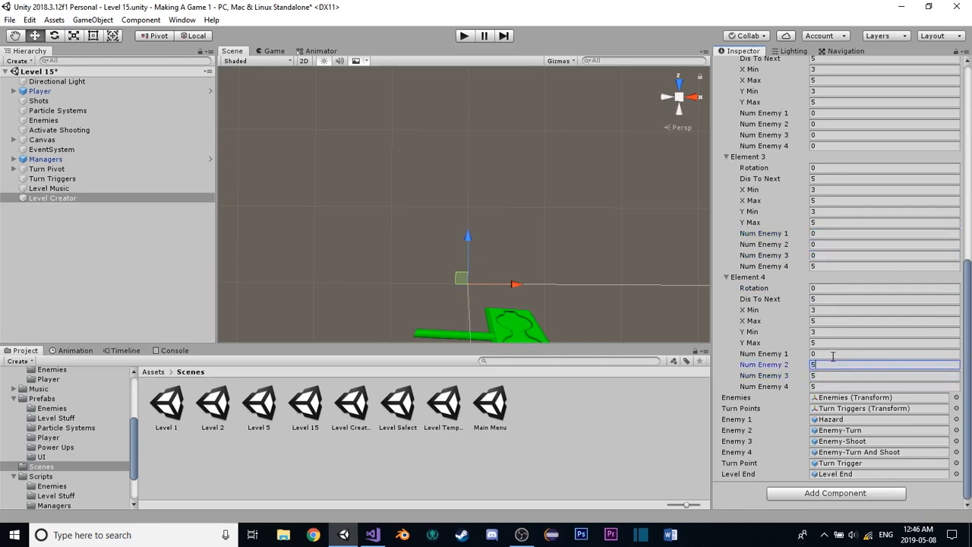
pyautogui.click(831, 354)
pyautogui.write('5')
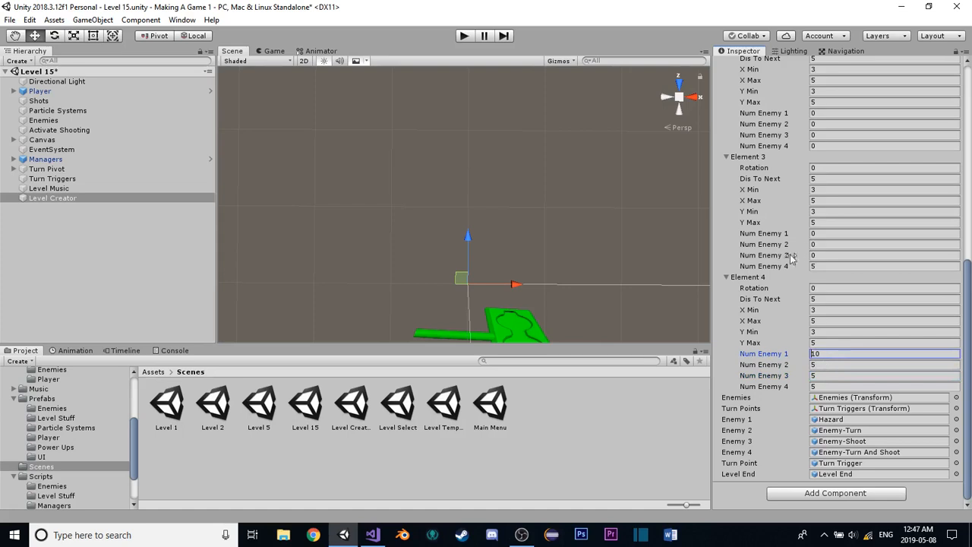
# Set both Num Enemy 4 and Num Enemy 2 of Element 3 to 10
pyautogui.scroll(2, 833, 293)
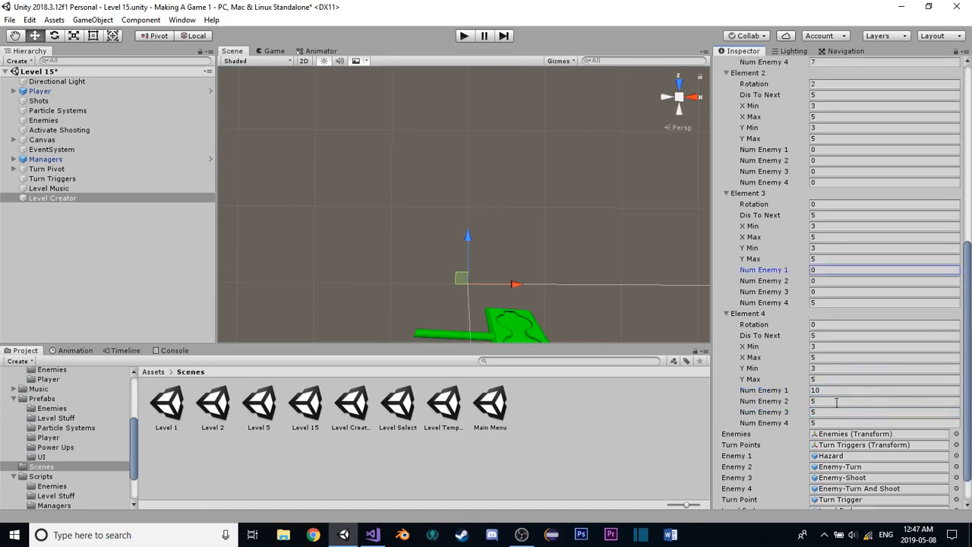
pyautogui.scroll(2, 842, 288)
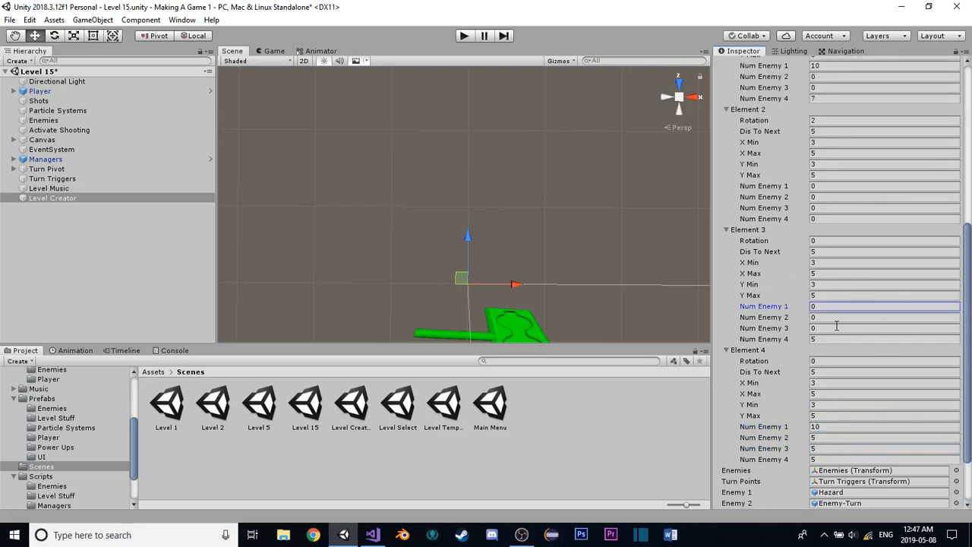
pyautogui.click(833, 319)
pyautogui.scroll(2, 834, 321)
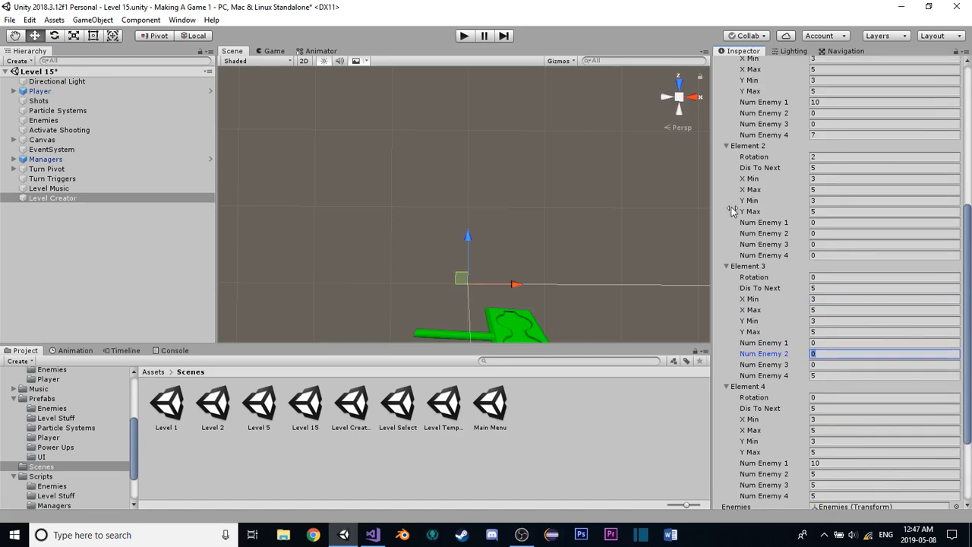
pyautogui.scroll(2, 827, 303)
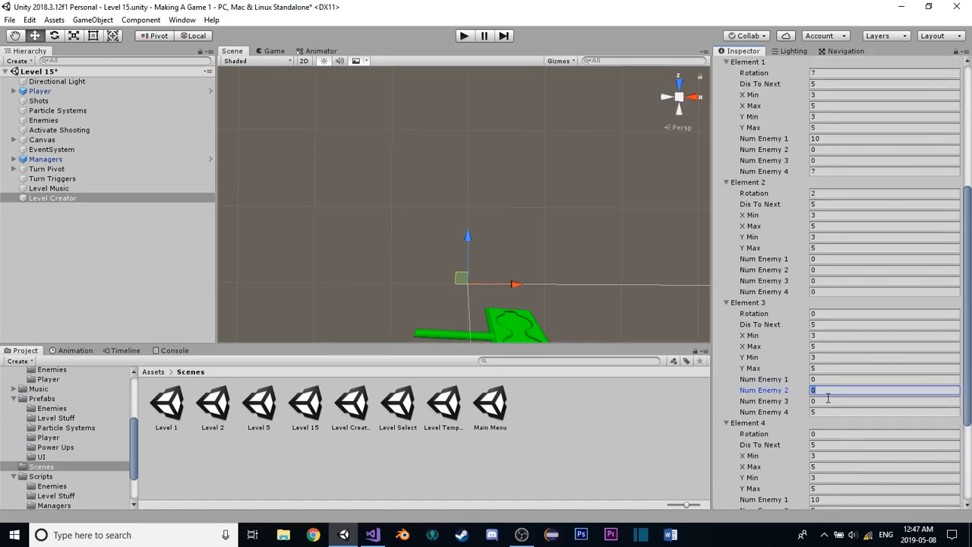
pyautogui.write('5')
pyautogui.click(831, 410)
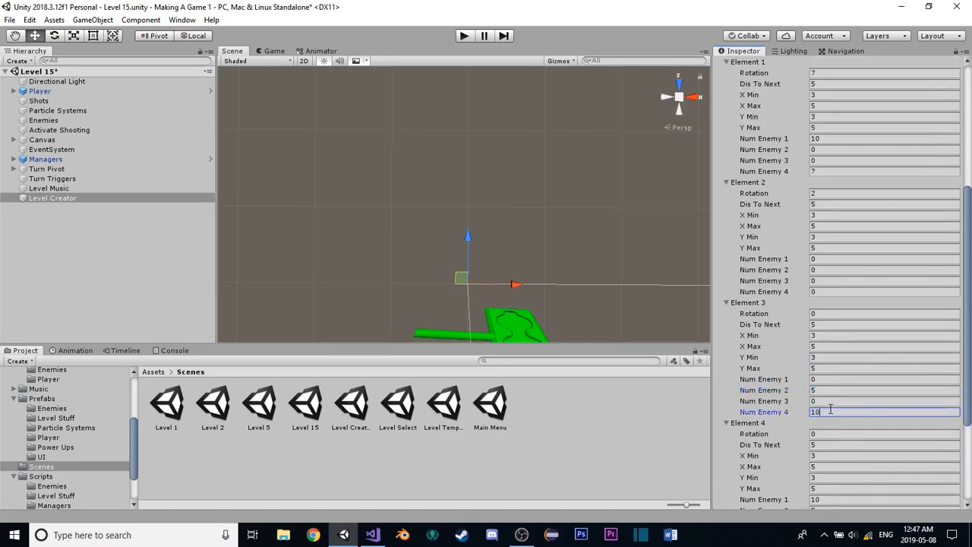
pyautogui.write('10')
pyautogui.press('Return')
pyautogui.click(832, 390)
pyautogui.write('10')
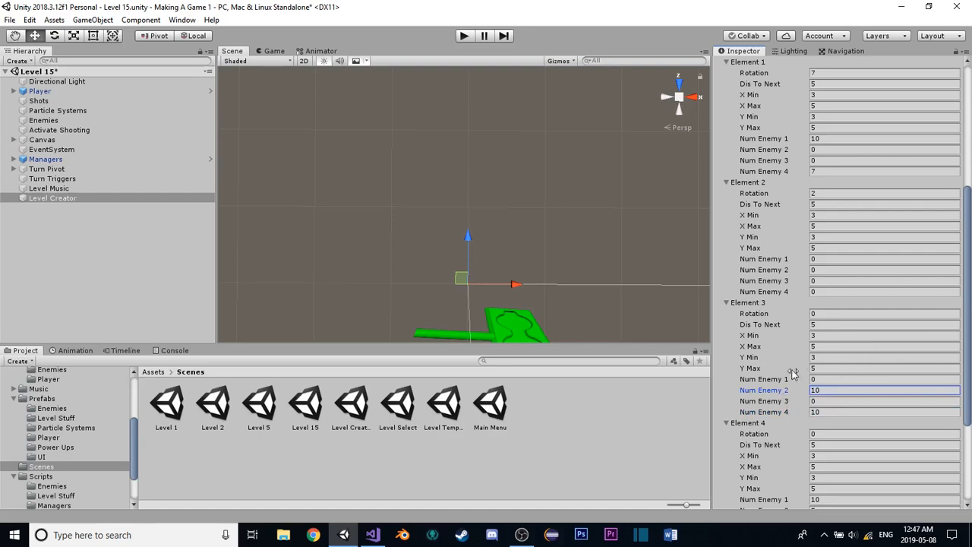
# Set both Num Enemy 1 and Num Enemy 3 of Element 2 to 10
pyautogui.scroll(-1, 792, 335)
pyautogui.scroll(-1, 804, 387)
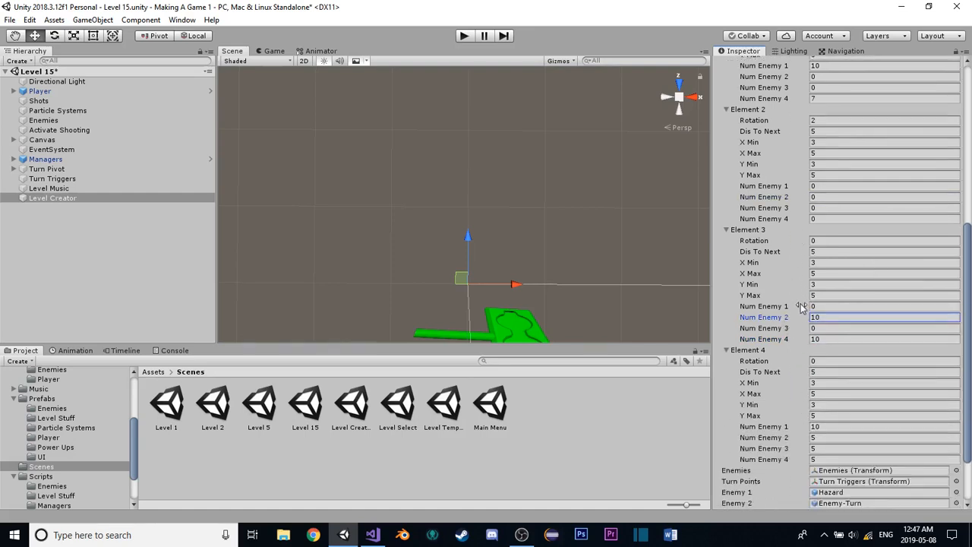
pyautogui.scroll(1, 800, 302)
pyautogui.click(835, 225)
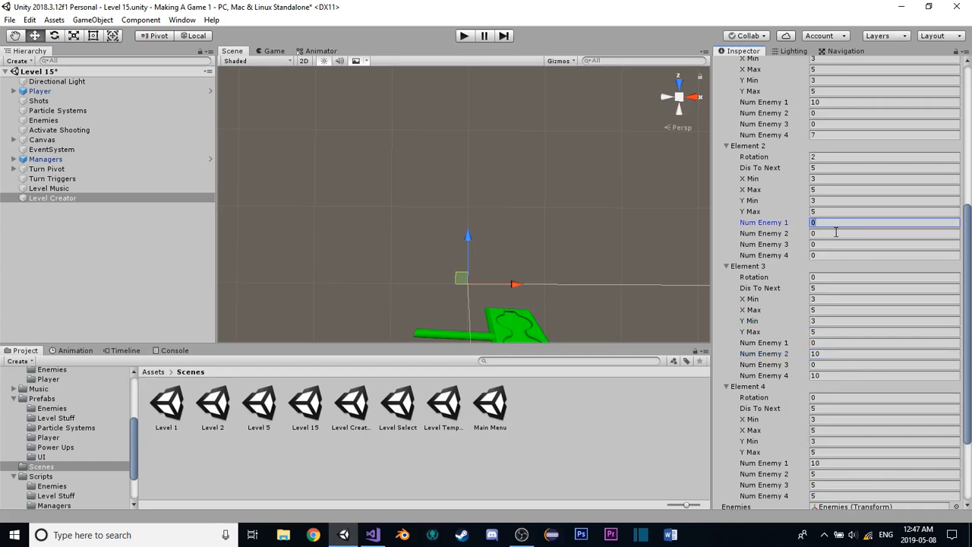
pyautogui.click(904, 245)
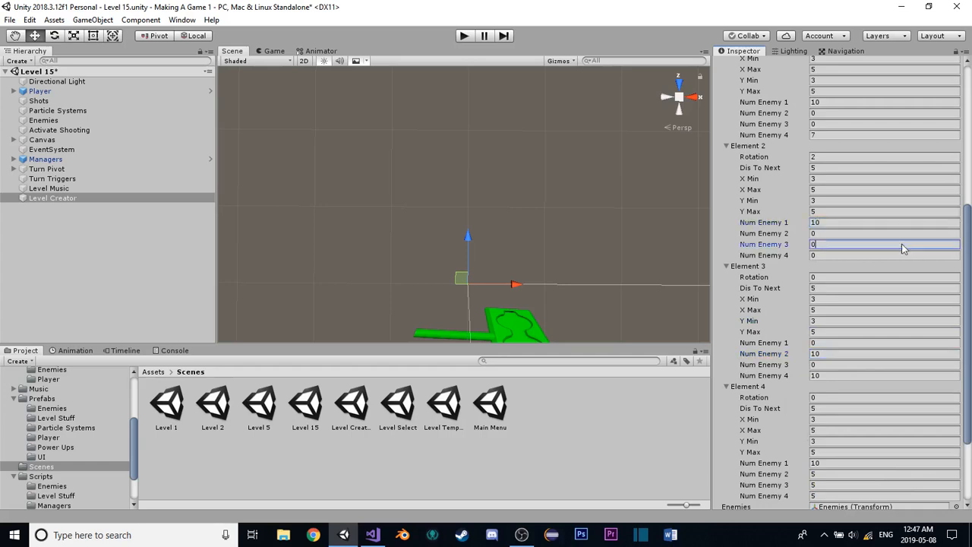
pyautogui.write('1')
# Run Level 15, pause it and examine the layout of the spawned enemy waves in the Scene view
pyautogui.click(463, 36)
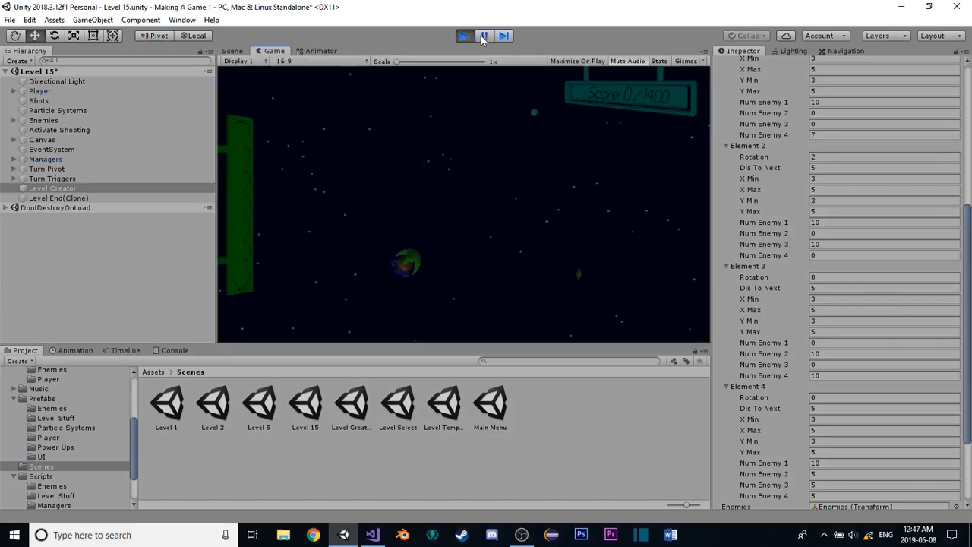
pyautogui.click(482, 37)
pyautogui.scroll(3, 503, 203)
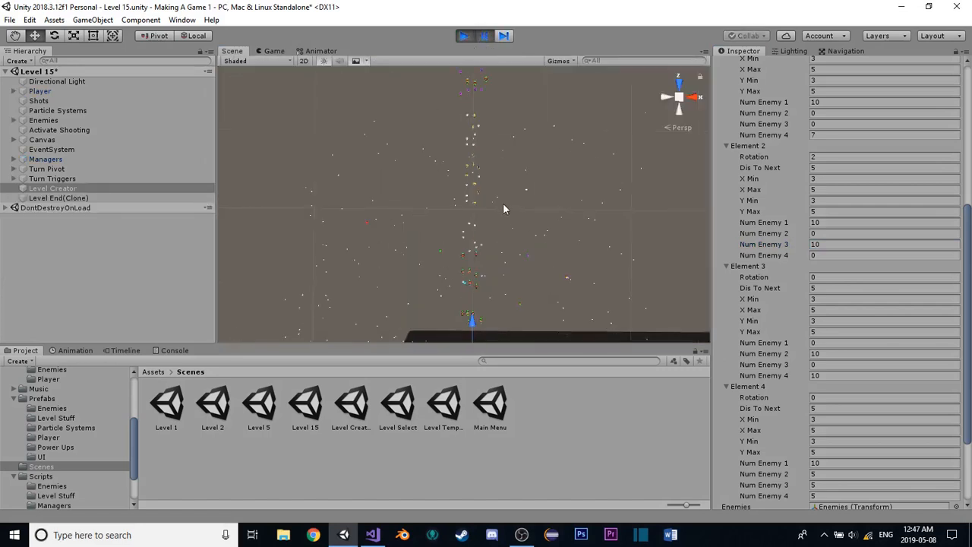
pyautogui.moveTo(507, 237); pyautogui.dragTo(507, 184, button='middle')
pyautogui.scroll(5, 519, 232)
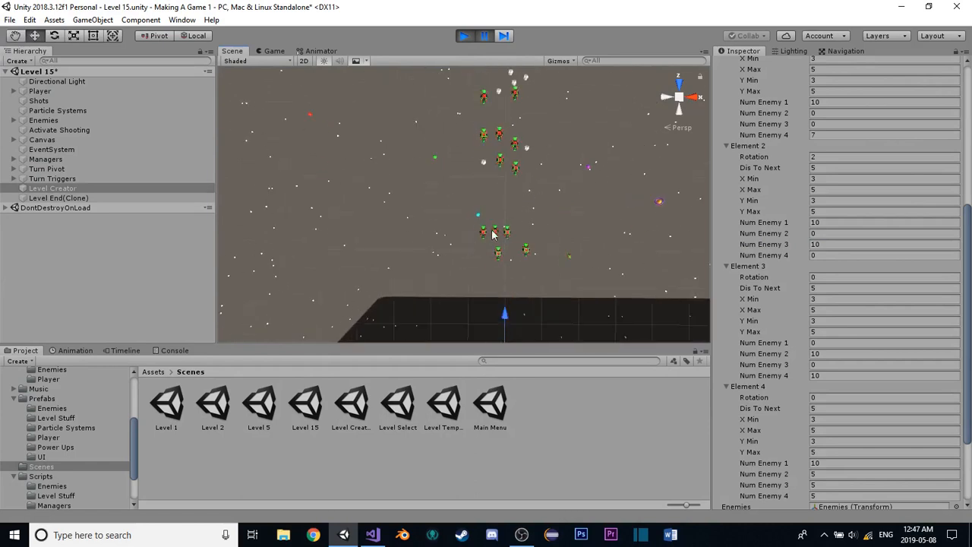
pyautogui.moveTo(494, 232); pyautogui.dragTo(491, 360, button='middle')
pyautogui.moveTo(460, 244); pyautogui.dragTo(460, 275, button='middle')
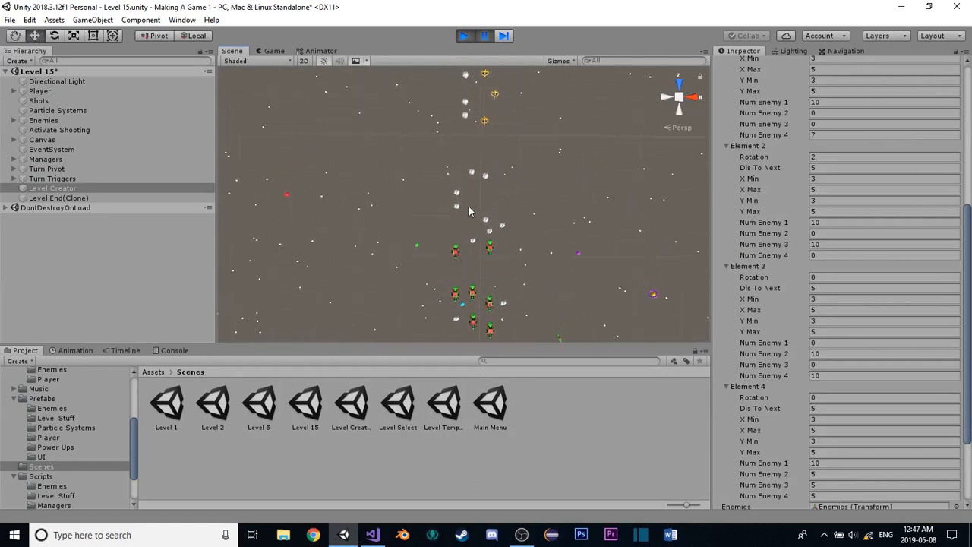
pyautogui.moveTo(471, 211); pyautogui.dragTo(470, 242, button='middle')
pyautogui.moveTo(486, 202); pyautogui.dragTo(468, 183, button='middle')
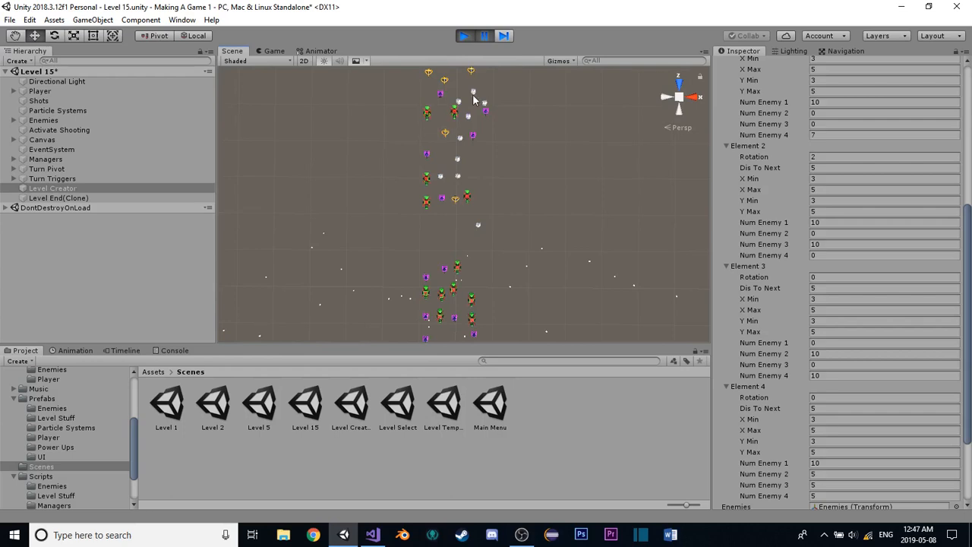
# Resume the game and playtest Level 15, steering the ship through the waves and shooting the enemies
pyautogui.click(481, 40)
pyautogui.press('w')
pyautogui.press('a')
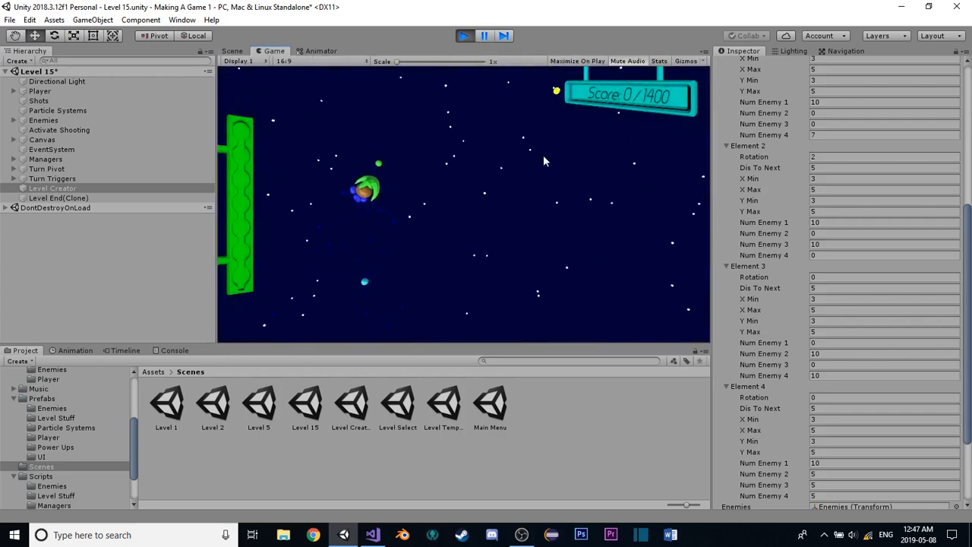
pyautogui.press('d')
pyautogui.press('s')
pyautogui.press('w')
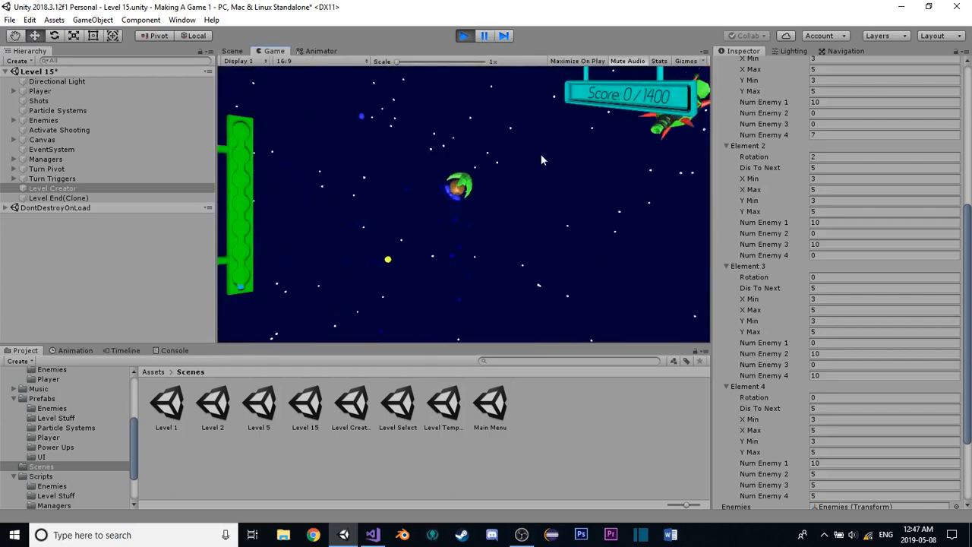
pyautogui.press('s')
pyautogui.press('d')
pyautogui.press('w')
pyautogui.click(541, 159)
pyautogui.press('s')
pyautogui.press('a')
pyautogui.click(542, 159)
pyautogui.press('w')
pyautogui.click(541, 159)
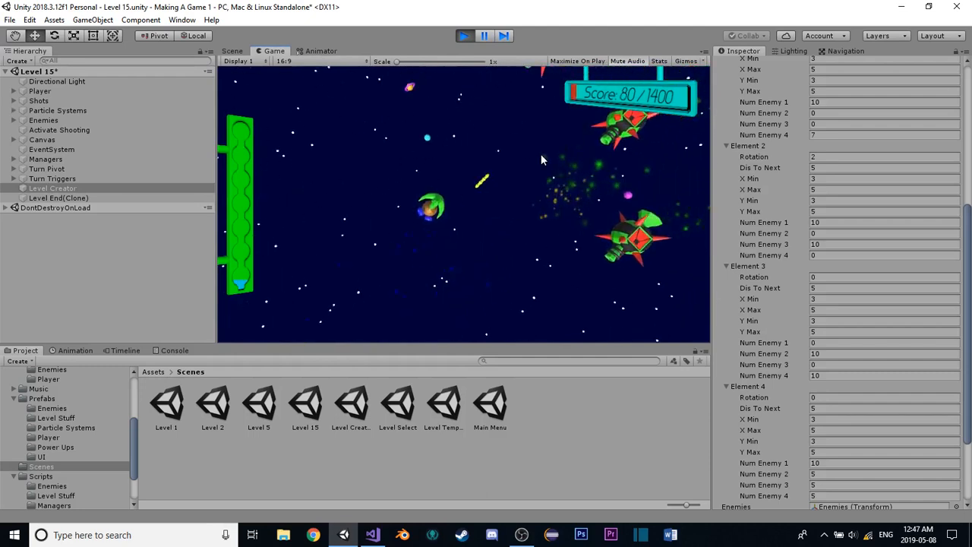
pyautogui.press('a')
pyautogui.press('d')
pyautogui.press('s')
pyautogui.click(538, 157)
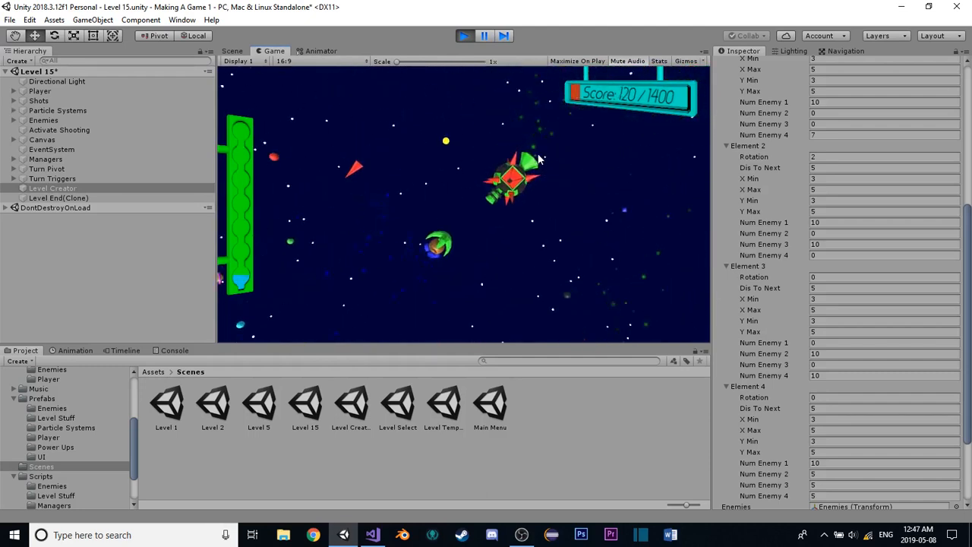
pyautogui.press('w')
pyautogui.press('a')
pyautogui.press('d')
pyautogui.press('s')
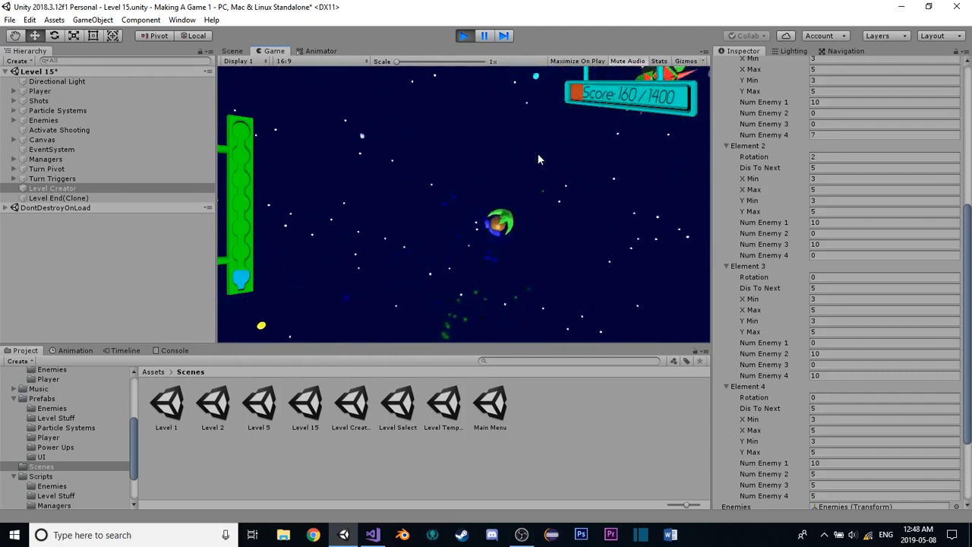
pyautogui.press('w')
pyautogui.press('a')
pyautogui.click(538, 154)
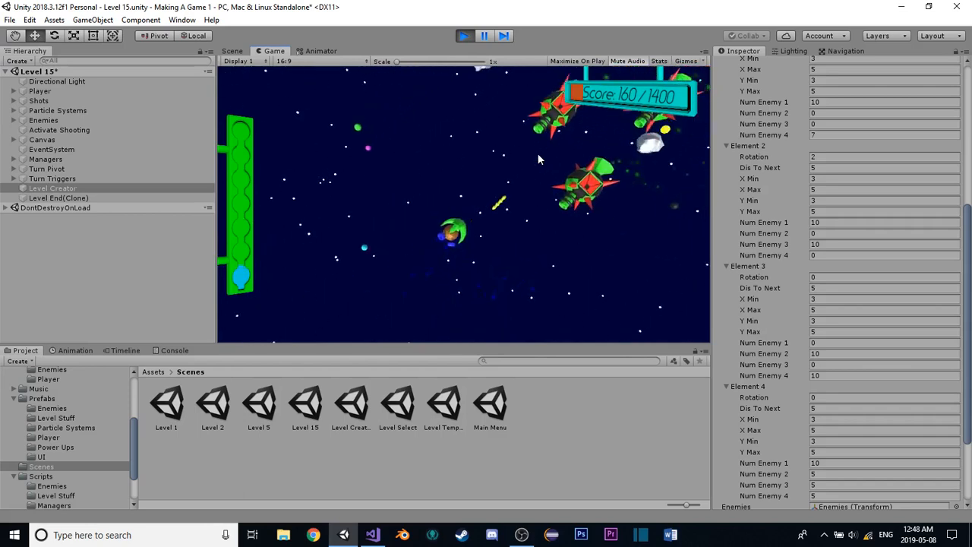
pyautogui.press('a')
pyautogui.press('w')
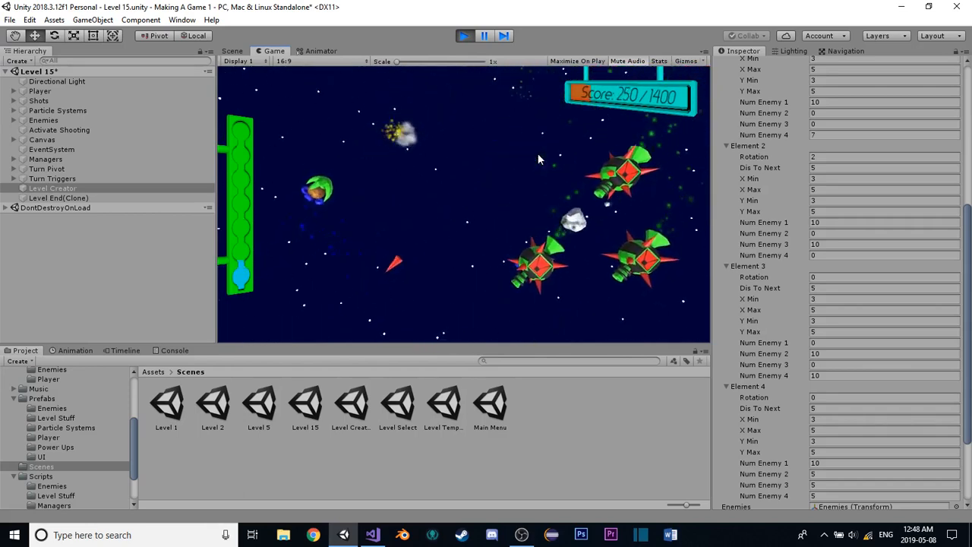
pyautogui.press('s')
pyautogui.press('w')
pyautogui.press('d')
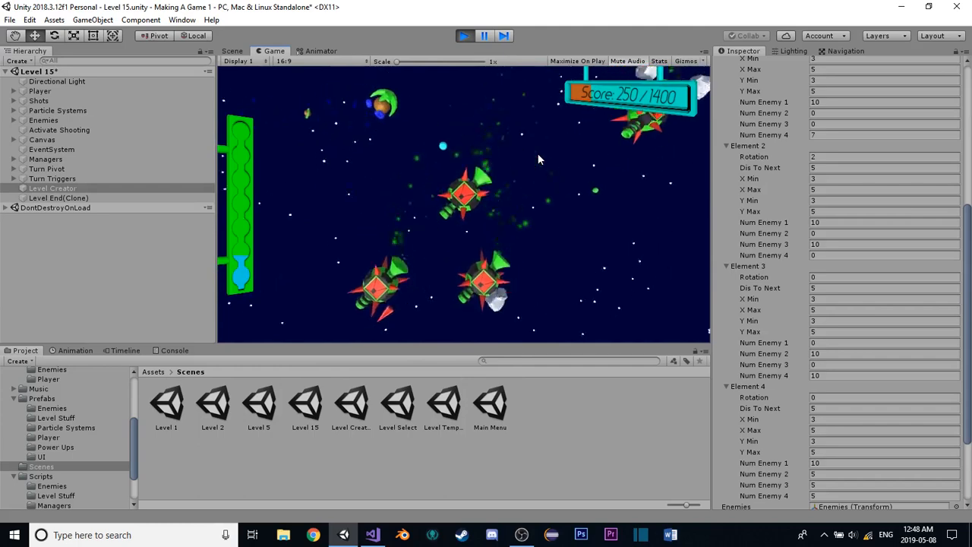
pyautogui.press('s')
pyautogui.click(538, 155)
pyautogui.press('s')
pyautogui.press('d')
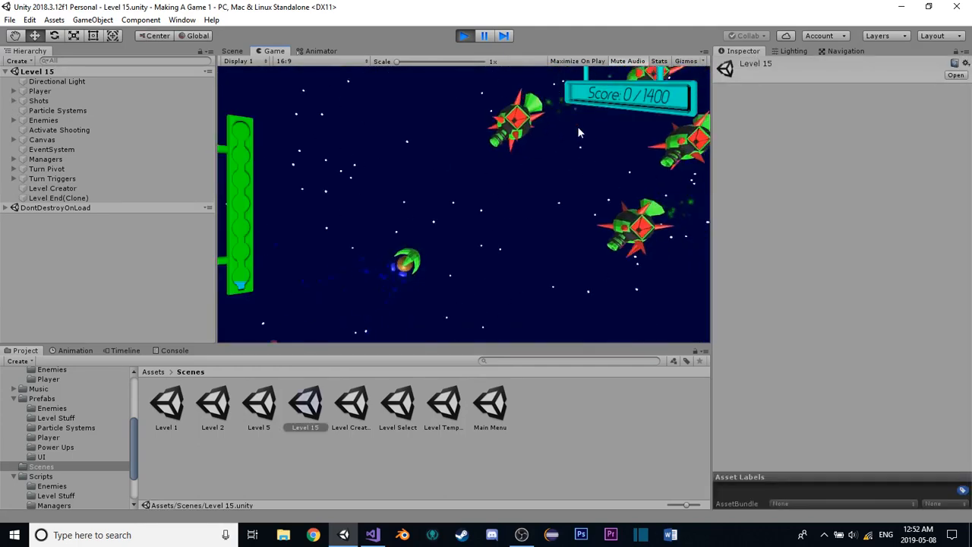
# Stop the playtest and open the Level Select scene
pyautogui.hotkey('ctrl', 'p')
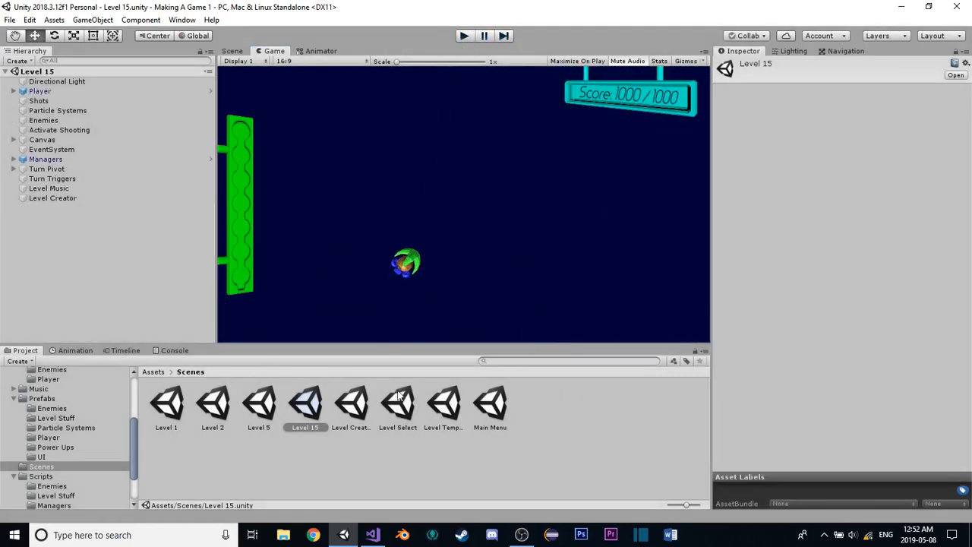
pyautogui.doubleClick(367, 408)
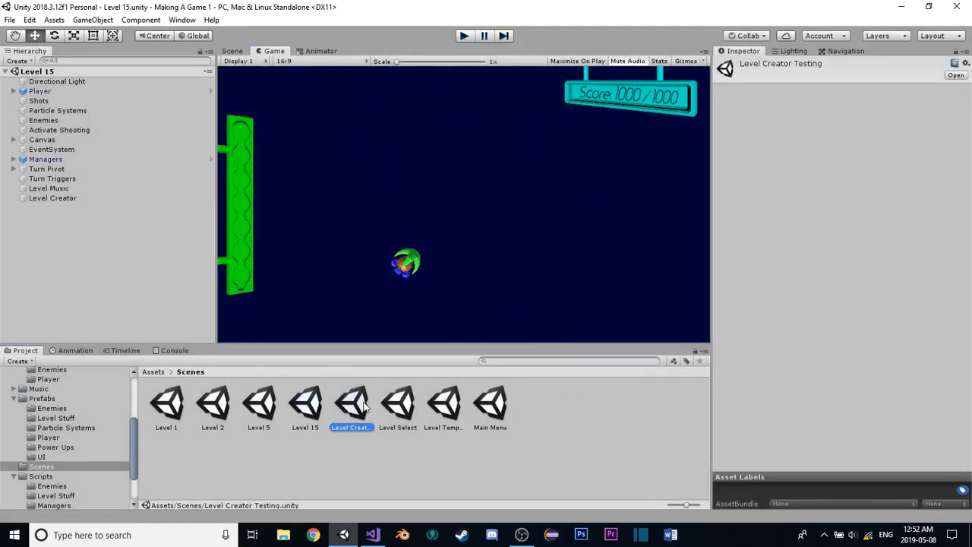
pyautogui.doubleClick(402, 405)
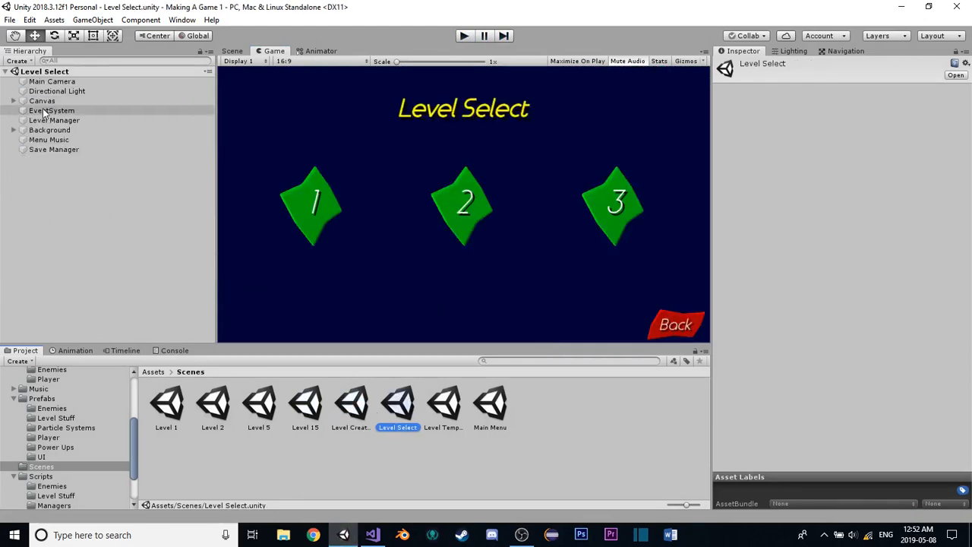
# Delete Level Button (1) and Level Button (2) from the Canvas of the Level Select scene
pyautogui.click(15, 101)
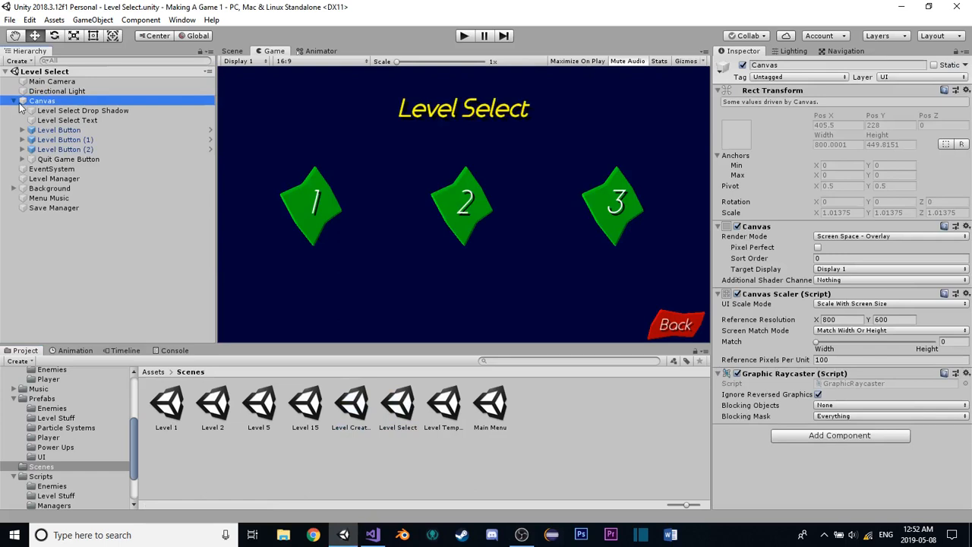
pyautogui.click(66, 141)
pyautogui.keyDown('ctrl'); pyautogui.click(69, 150); pyautogui.keyUp('ctrl')
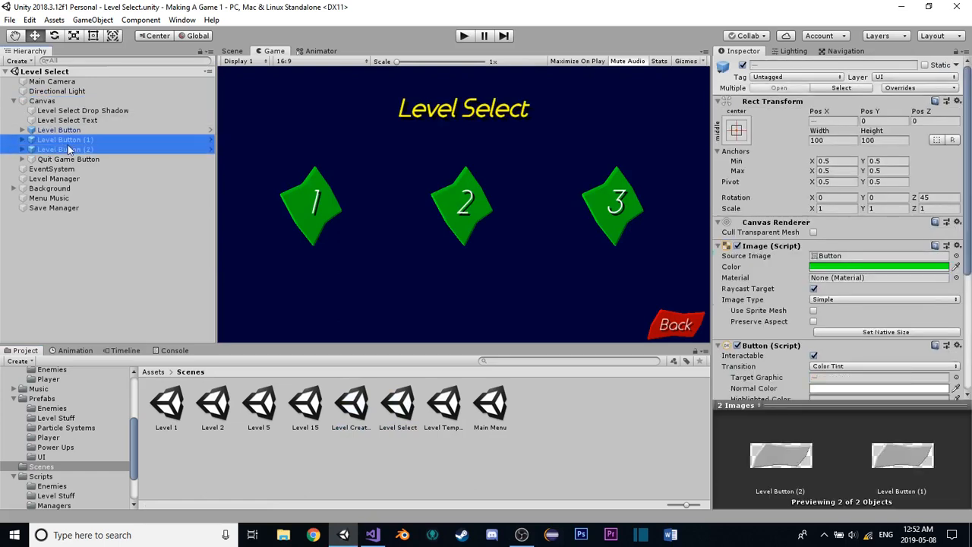
pyautogui.press('Delete')
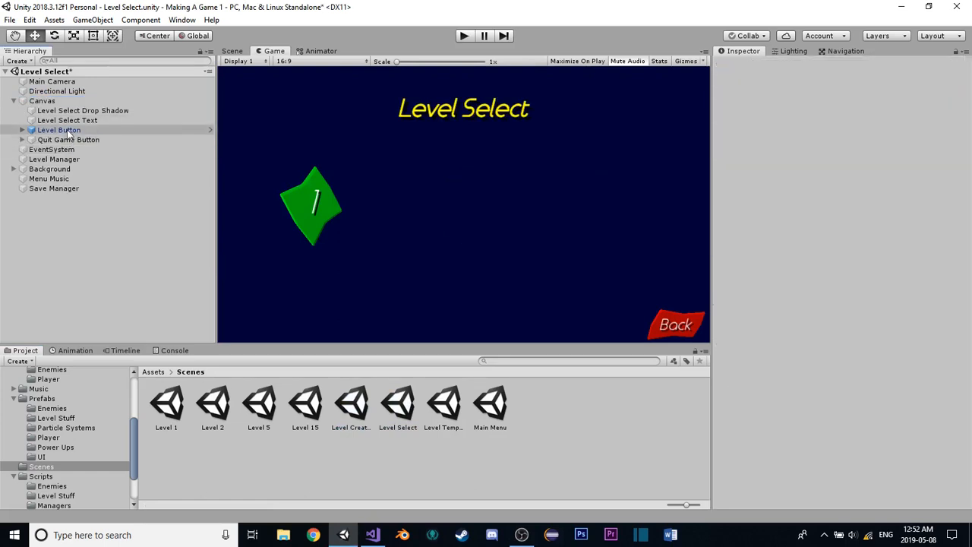
# Move the remaining Level Button up and left on the Canvas to about X -311.6, Y 54.7
pyautogui.click(60, 130)
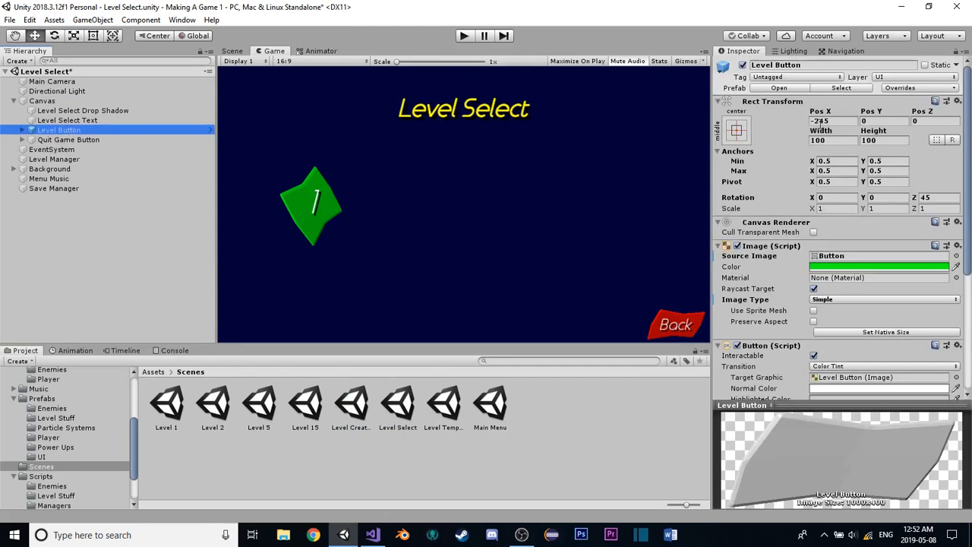
pyautogui.moveTo(822, 114)
pyautogui.mouseDown()
pyautogui.moveTo(835, 103)
pyautogui.moveTo(824, 101)
pyautogui.mouseUp()
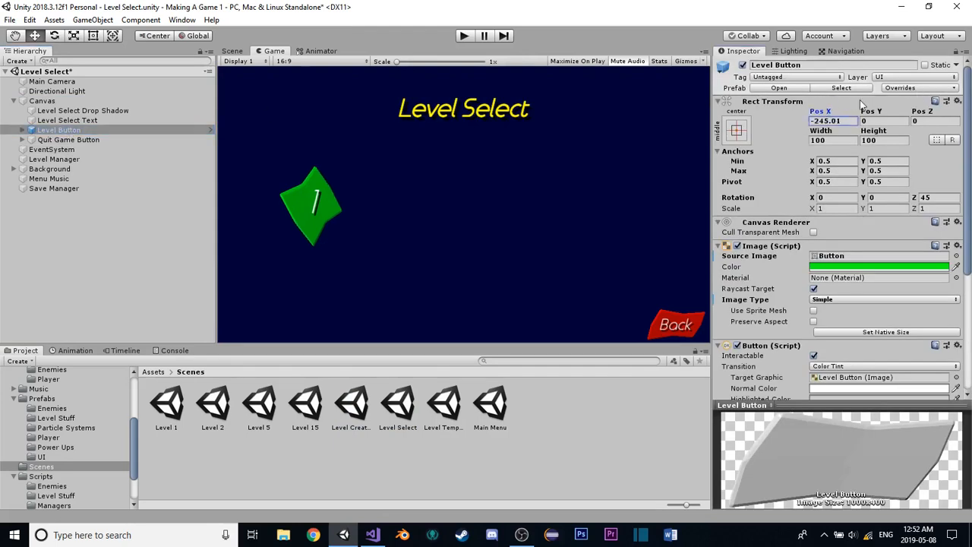
pyautogui.click(232, 51)
pyautogui.press('f')
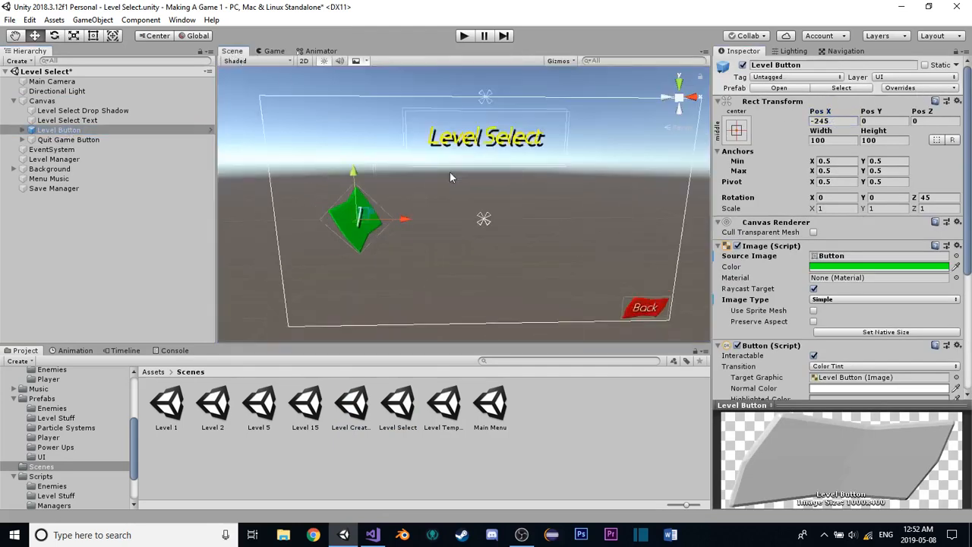
pyautogui.moveTo(459, 199); pyautogui.dragTo(416, 167)
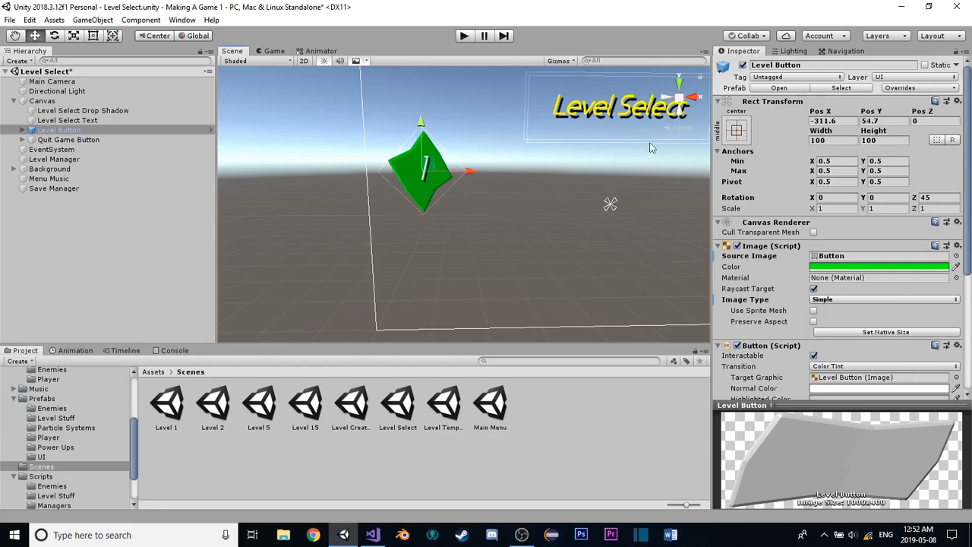
pyautogui.click(267, 50)
pyautogui.click(232, 51)
pyautogui.scroll(-8, 436, 166)
pyautogui.scroll(-3, 544, 186)
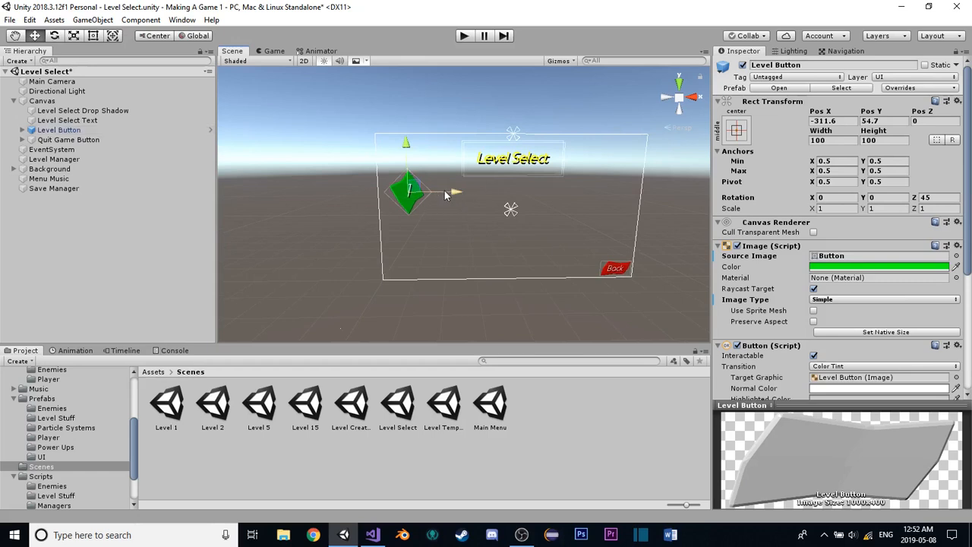
# Try duplicating the Level Button and shifting it to the right, and undo the duplication and the button moves
pyautogui.hotkey('ctrl', 'd')
pyautogui.moveTo(461, 195); pyautogui.dragTo(512, 194)
pyautogui.hotkey('ctrl', 'z')
pyautogui.hotkey('ctrl', 'z')
pyautogui.hotkey('ctrl', 'z')
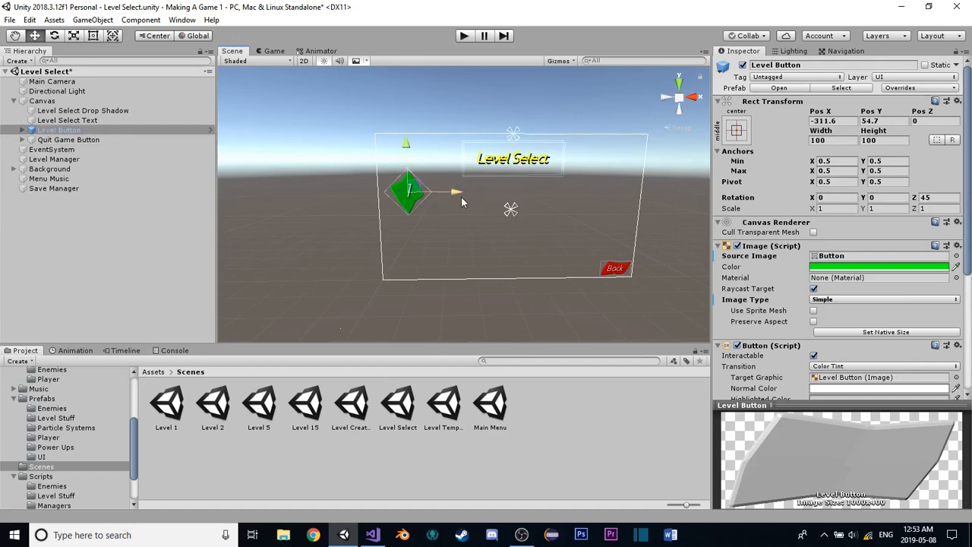
pyautogui.moveTo(429, 162); pyautogui.dragTo(437, 155)
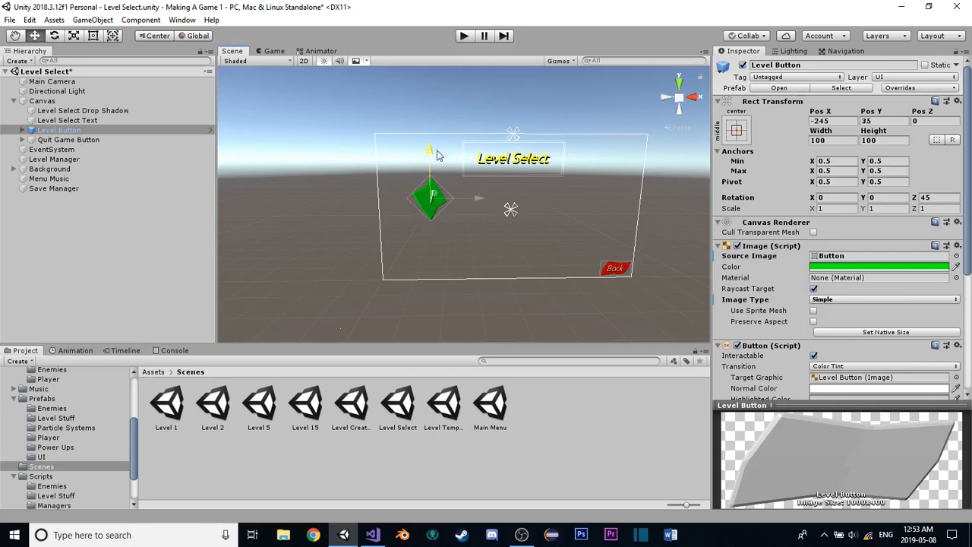
pyautogui.hotkey('ctrl', 'z')
# Open the snap settings at the Move X increment for the Level Button and close them
pyautogui.click(10, 20)
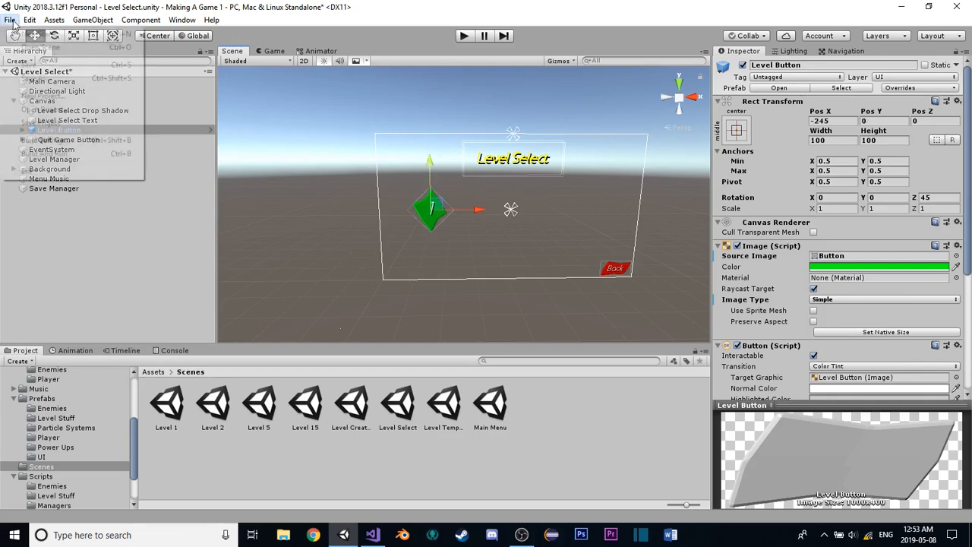
pyautogui.moveTo(27, 22)
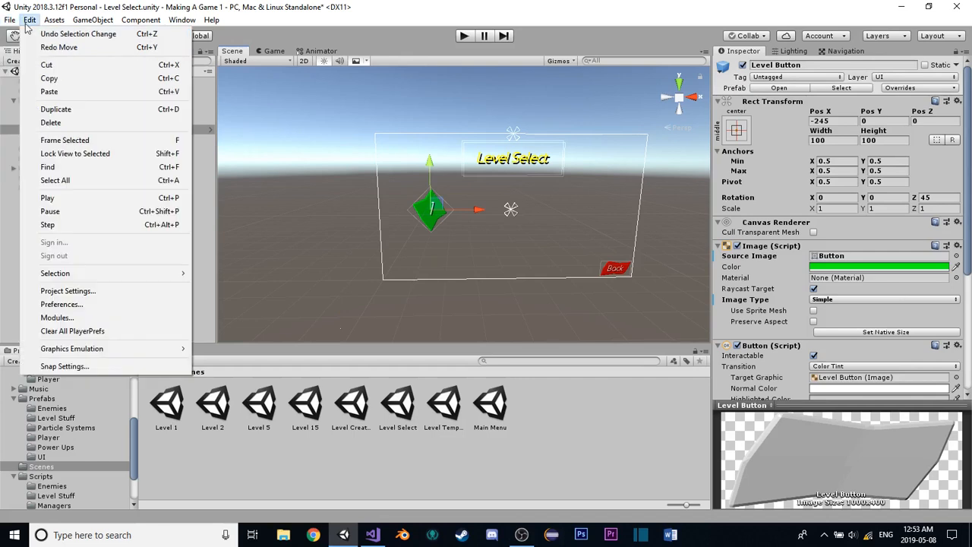
pyautogui.click(76, 366)
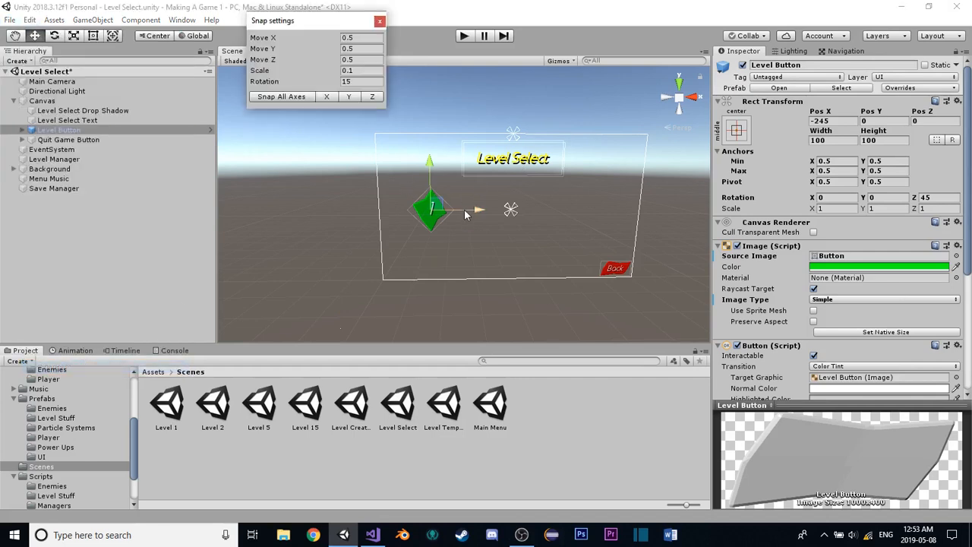
pyautogui.scroll(2, 482, 180)
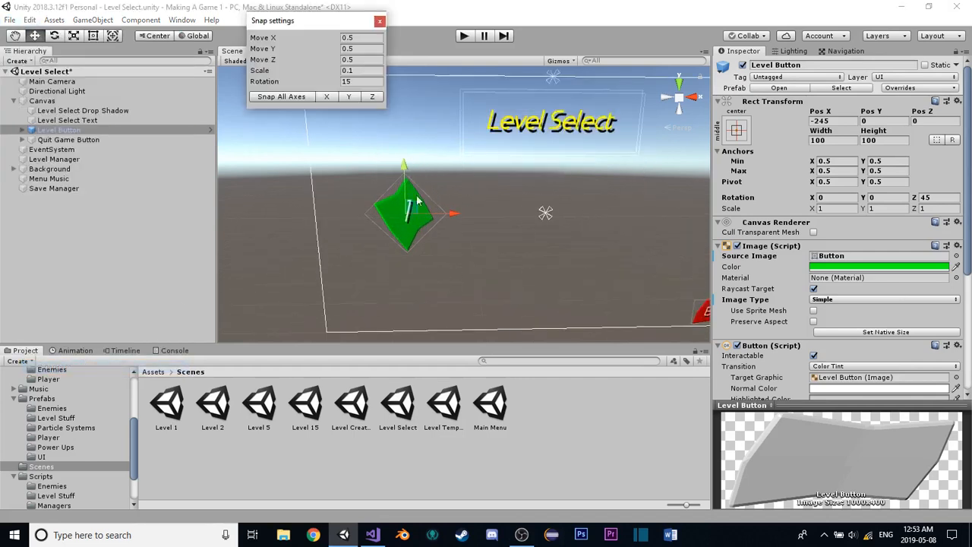
pyautogui.click(361, 39)
pyautogui.click(379, 21)
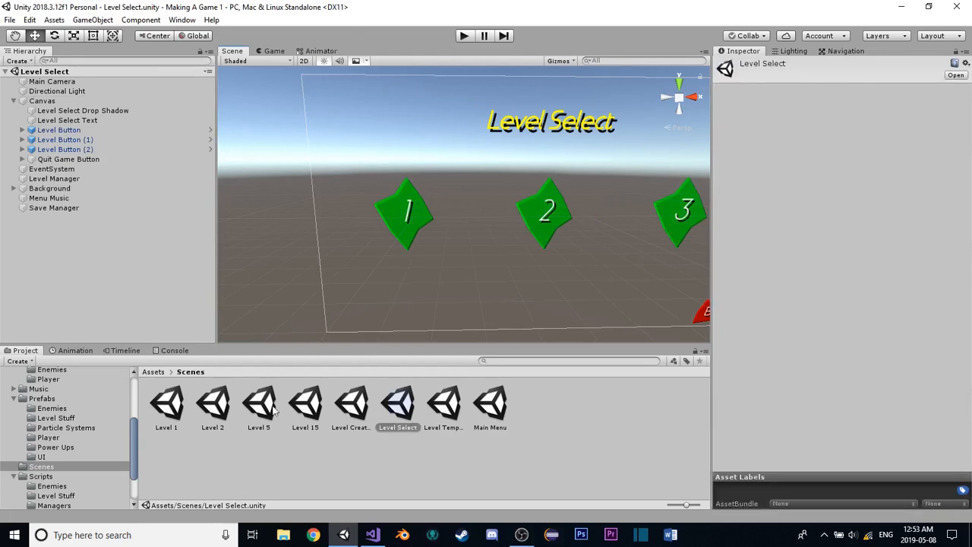
# Open the Level 15 scene and playtest its enemy waves in the Game view
pyautogui.doubleClick(306, 406)
pyautogui.click(350, 406)
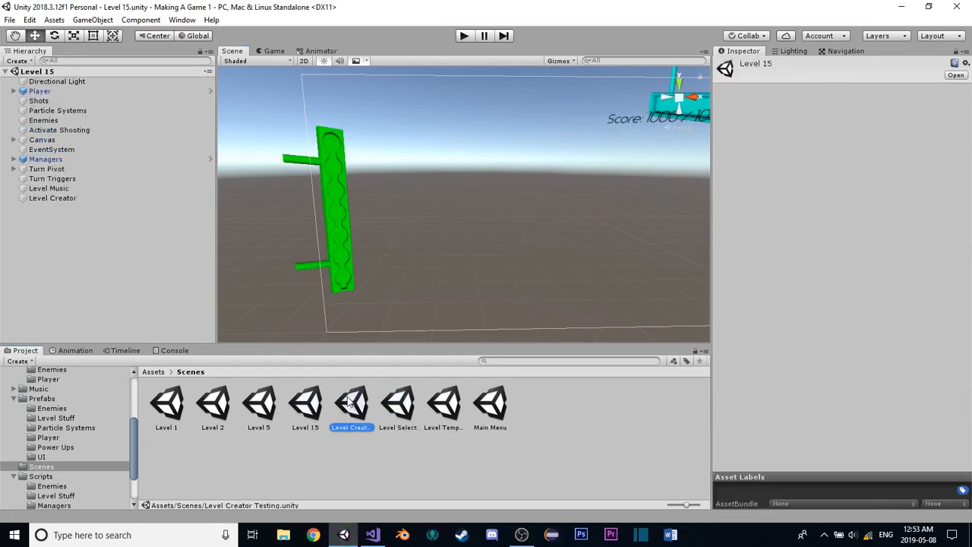
pyautogui.click(324, 409)
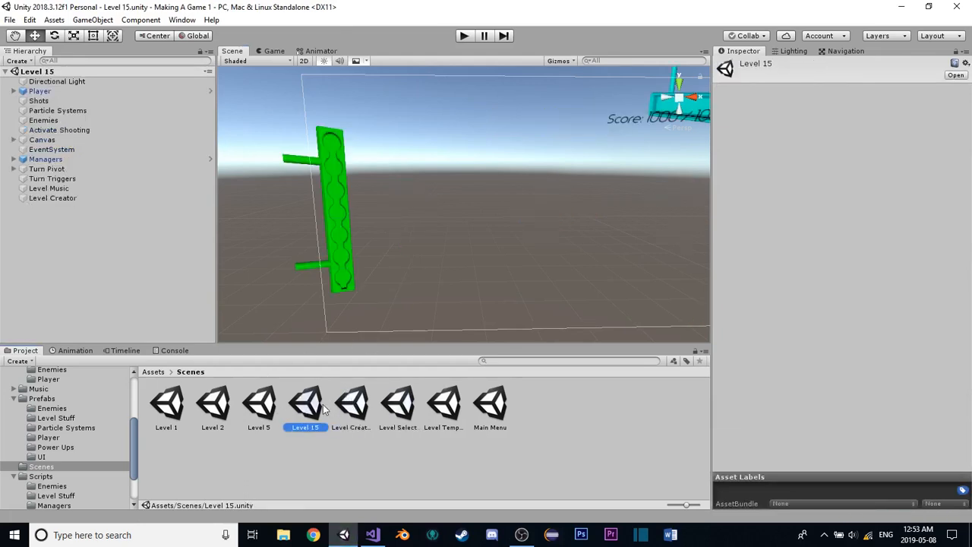
pyautogui.click(269, 52)
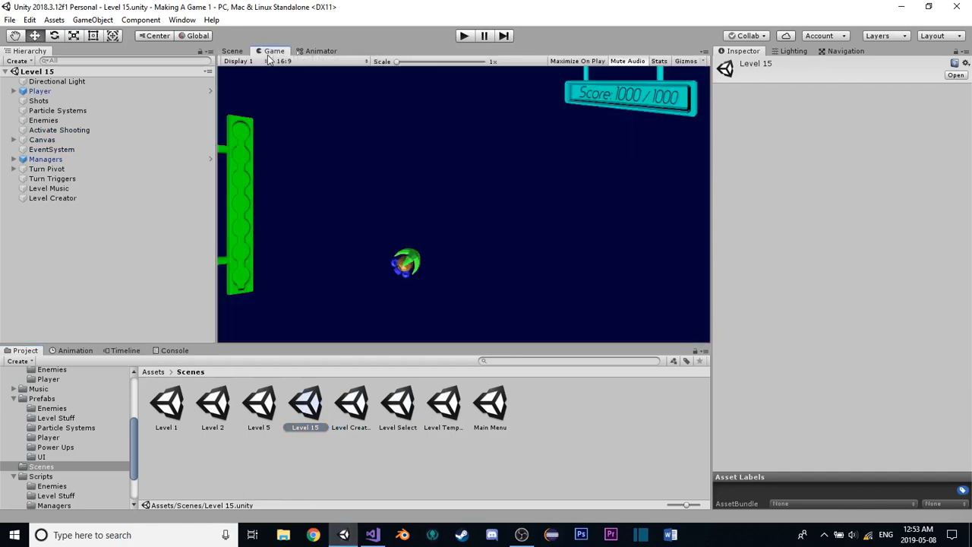
pyautogui.click(464, 36)
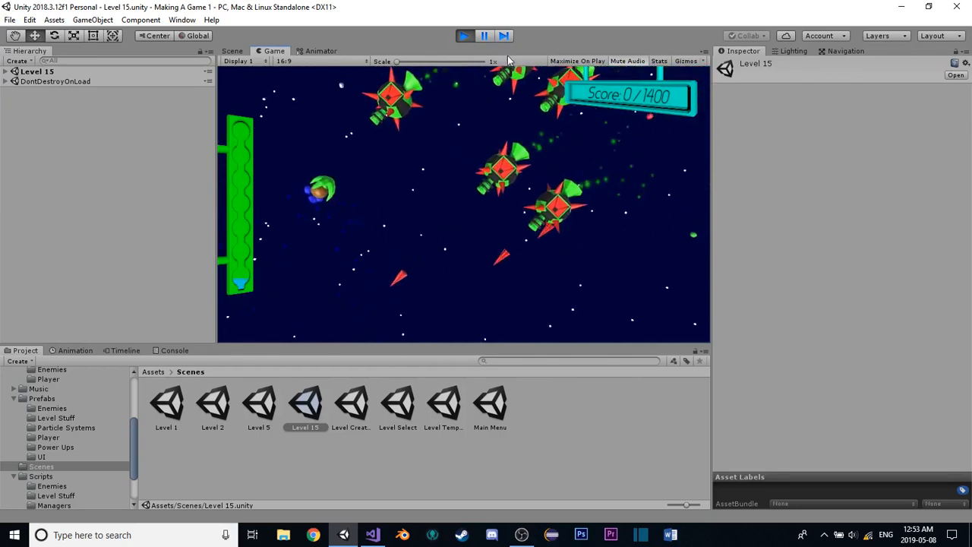
pyautogui.click(464, 35)
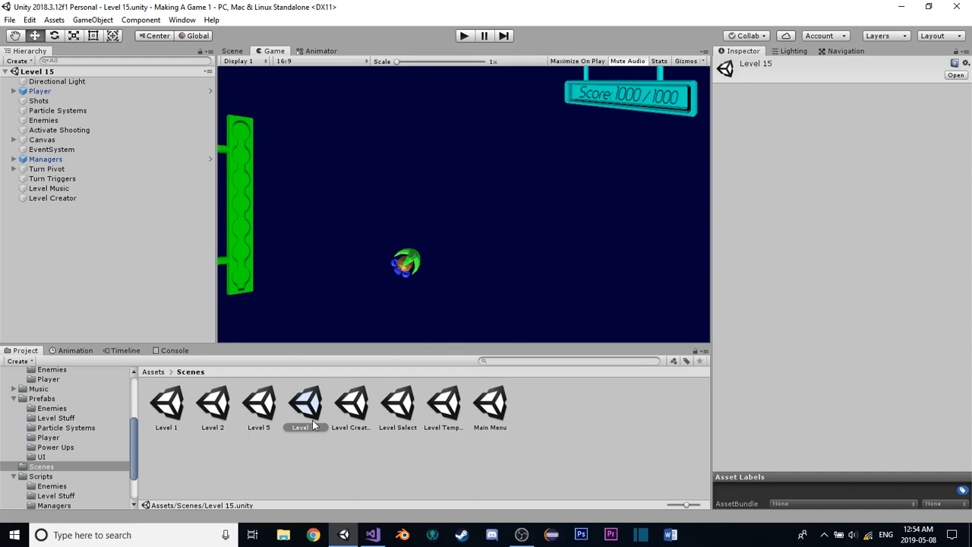
# Examine the wave element settings of the Level Creator object in Level 15
pyautogui.click(36, 198)
pyautogui.scroll(-6, 941, 201)
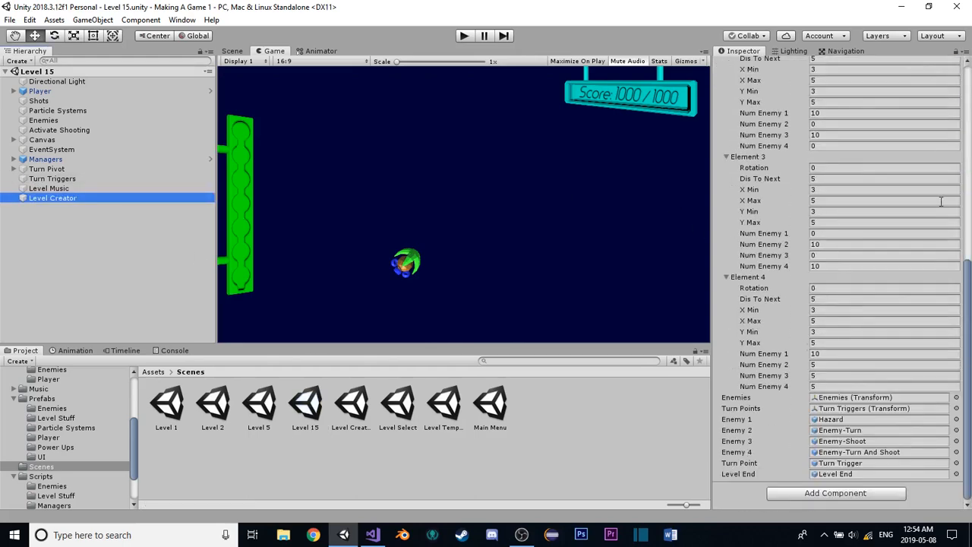
pyautogui.scroll(6, 832, 303)
pyautogui.scroll(-4, 828, 219)
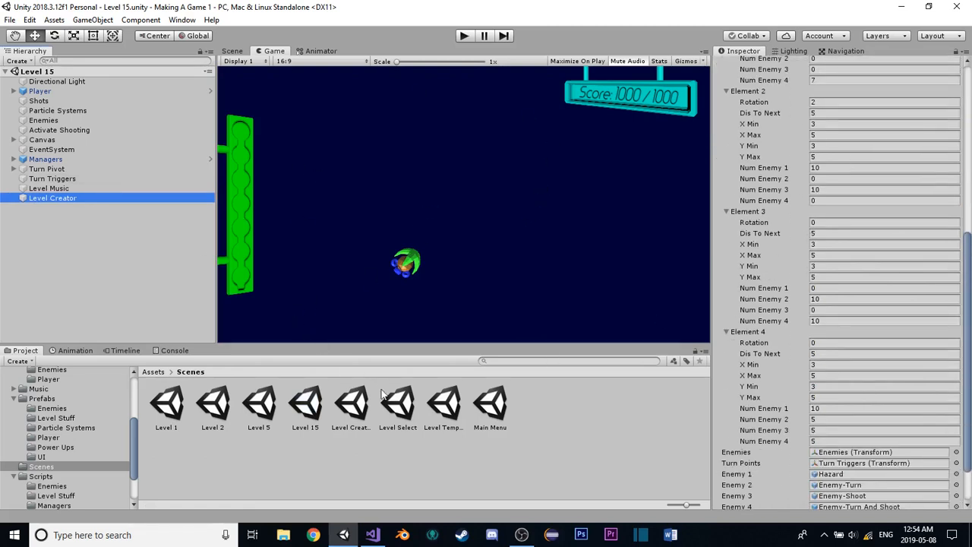
# Reopen the Level Select scene and delete Level Button (1) and Level Button (2) from the Canvas
pyautogui.doubleClick(342, 410)
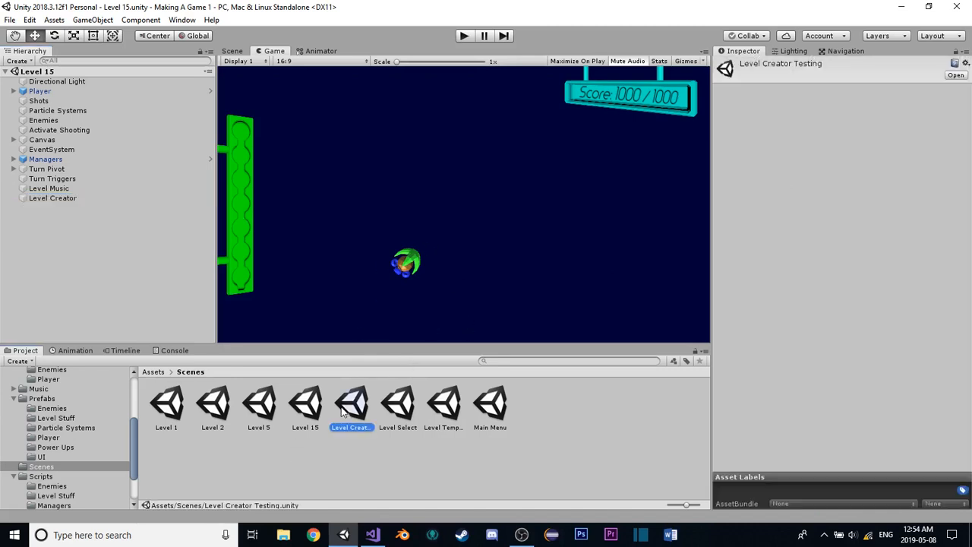
pyautogui.click(414, 404)
pyautogui.doubleClick(413, 404)
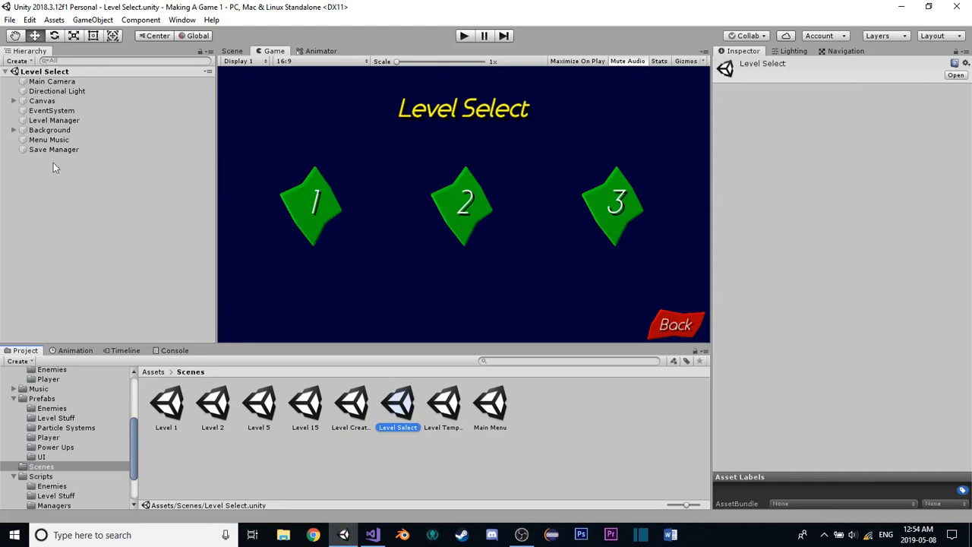
pyautogui.click(14, 101)
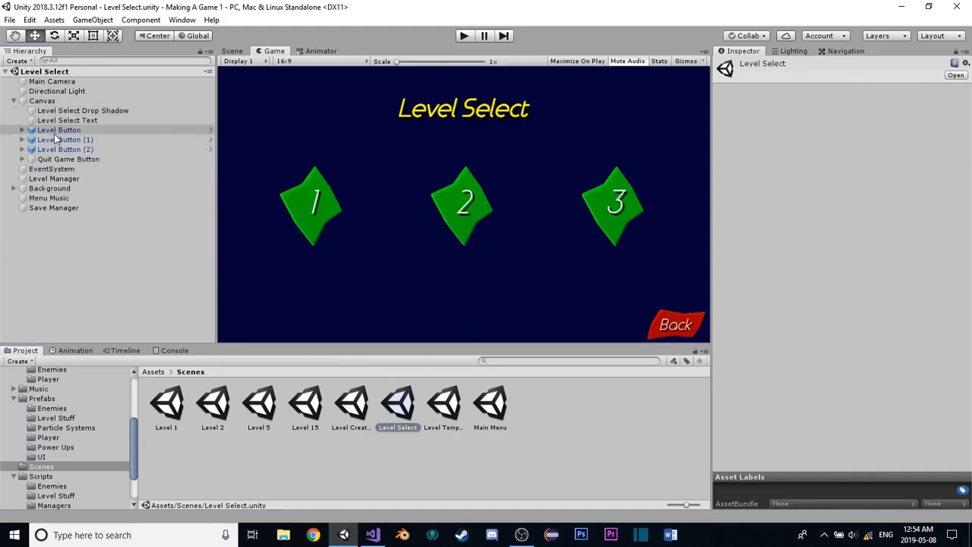
pyautogui.click(88, 140)
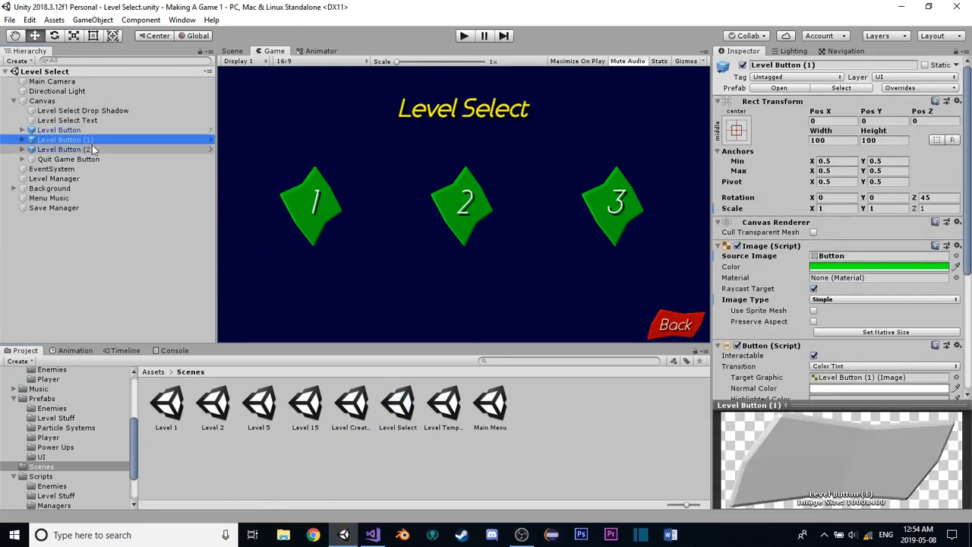
pyautogui.keyDown('shift'); pyautogui.click(91, 149); pyautogui.keyUp('shift')
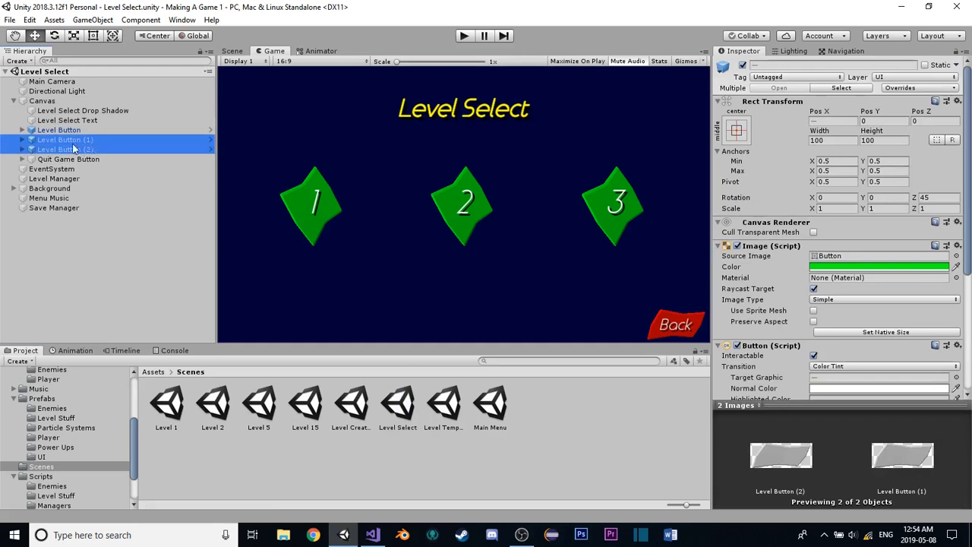
pyautogui.scroll(-5, 959, 188)
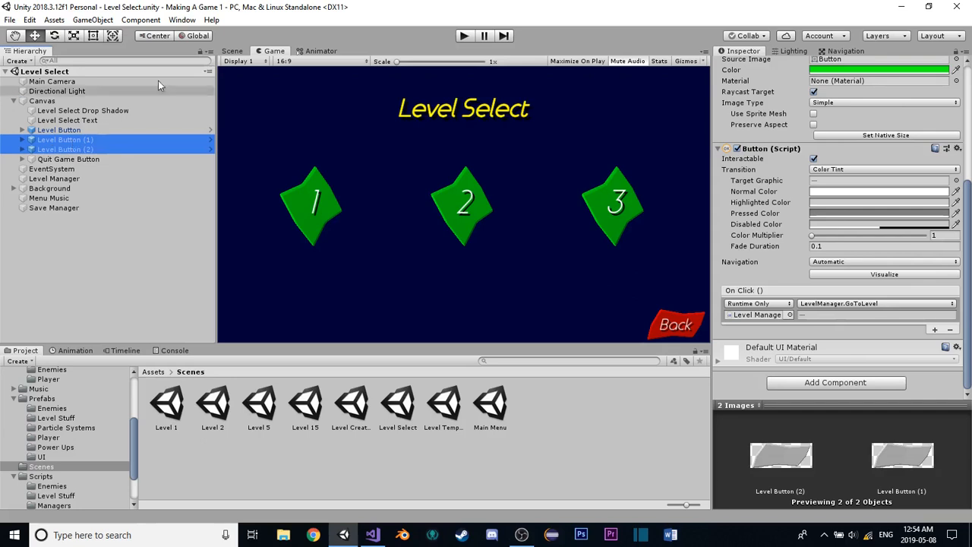
pyautogui.click(232, 53)
pyautogui.scroll(-4, 443, 173)
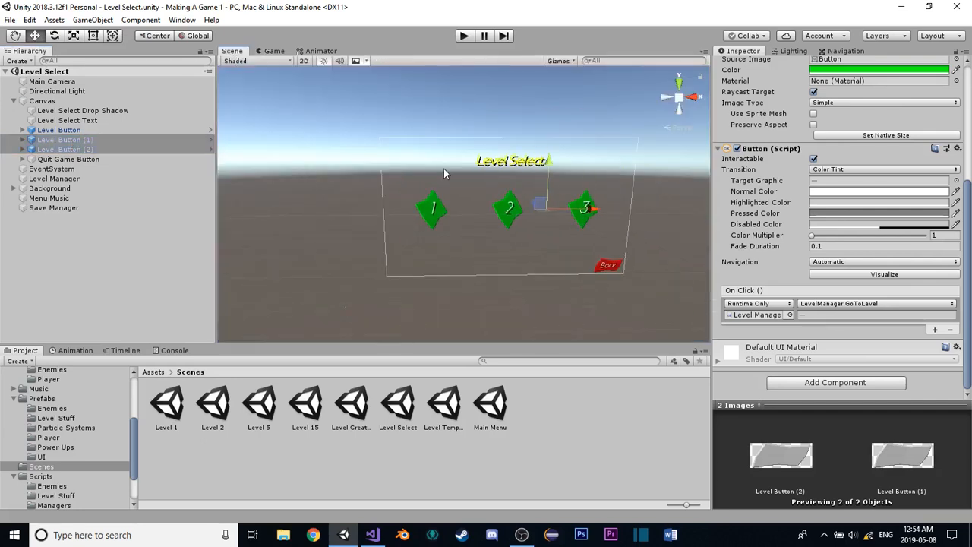
pyautogui.press('Delete')
# Select the remaining Level Button and edit the Move X increment in the snap settings
pyautogui.click(72, 129)
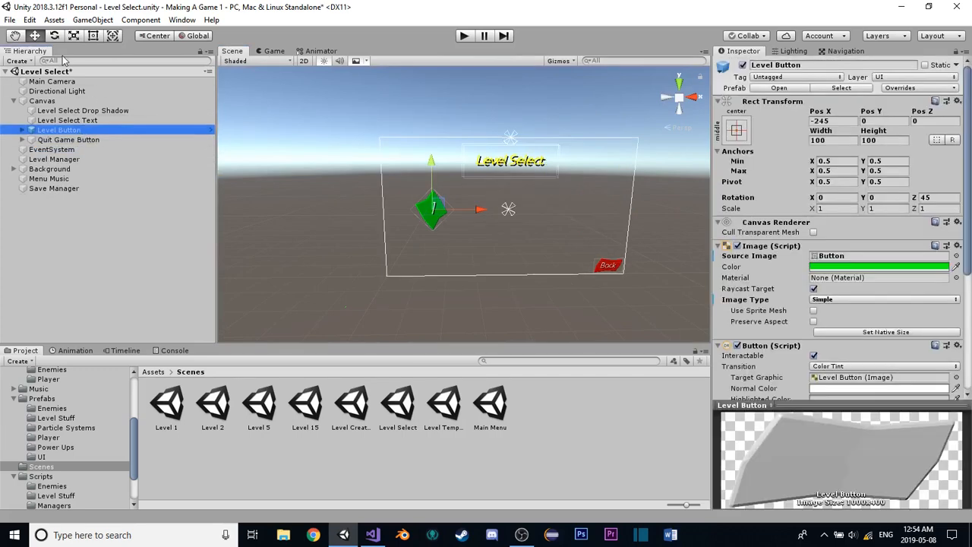
pyautogui.click(29, 20)
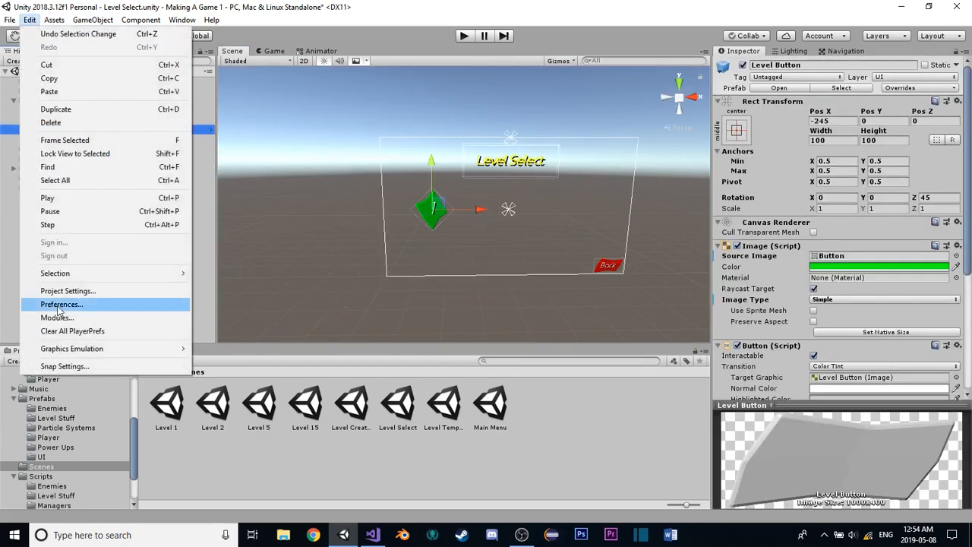
pyautogui.click(76, 366)
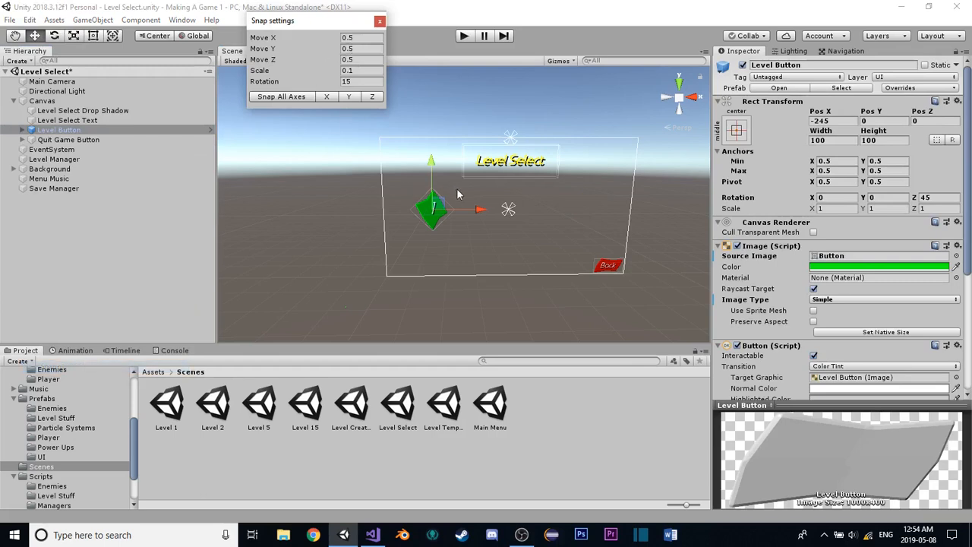
pyautogui.click(368, 37)
pyautogui.press('BackSpace')
pyautogui.click(377, 23)
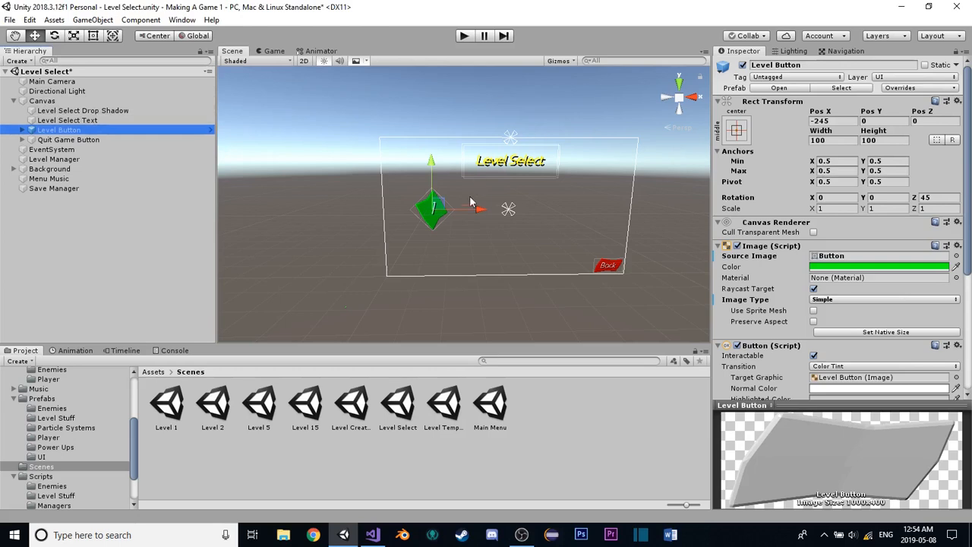
# Try moving the Level Button along the X axis to about X 347, and undo the move
pyautogui.moveTo(479, 215); pyautogui.dragTo(670, 201)
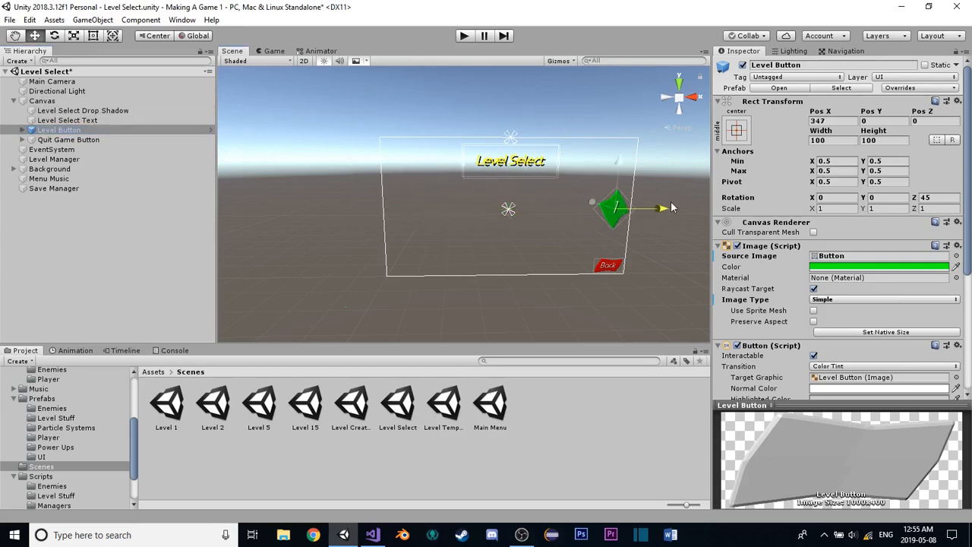
pyautogui.hotkey('ctrl', 'z')
pyautogui.scroll(1, 451, 176)
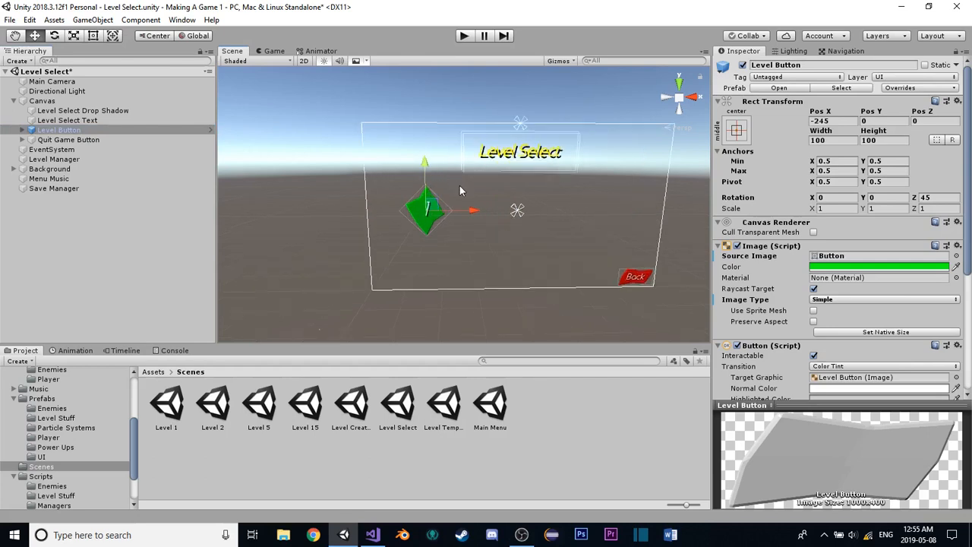
# Duplicate the Level Button five times and snap-move the copies along X into an evenly spaced row ending at X 495
pyautogui.hotkey('ctrl', 'd')
pyautogui.moveTo(464, 206); pyautogui.dragTo(592, 214)
pyautogui.hotkey('ctrl', 'd')
pyautogui.moveTo(592, 213); pyautogui.dragTo(490, 220, button='middle')
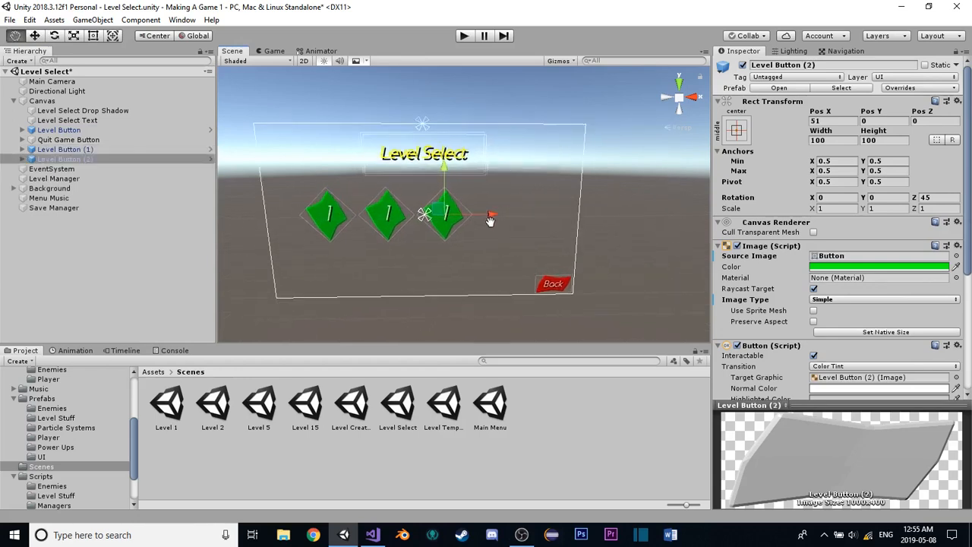
pyautogui.hotkey('ctrl', 'd')
pyautogui.moveTo(492, 215); pyautogui.dragTo(660, 212)
pyautogui.hotkey('ctrl', 'd')
pyautogui.hotkey('ctrl', 'd')
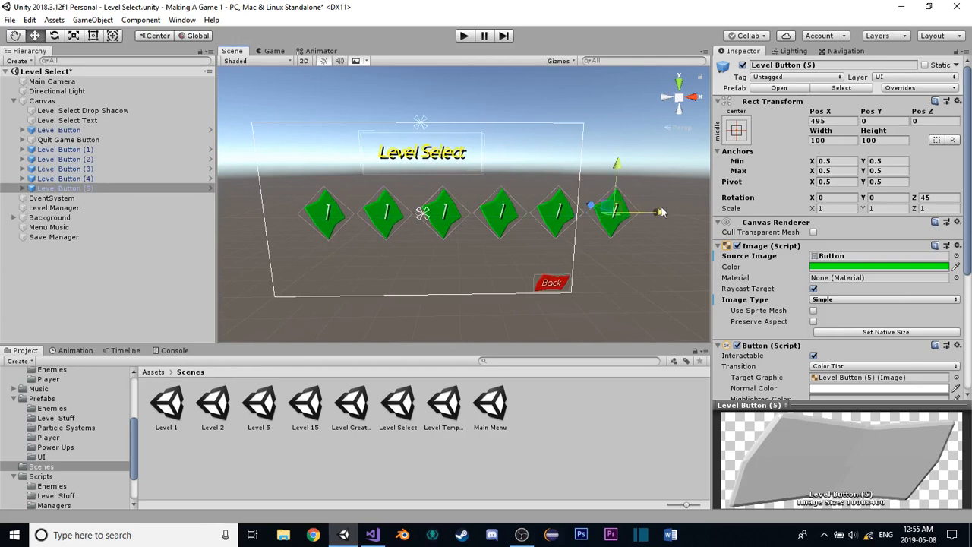
pyautogui.moveTo(661, 212); pyautogui.dragTo(618, 211, button='middle')
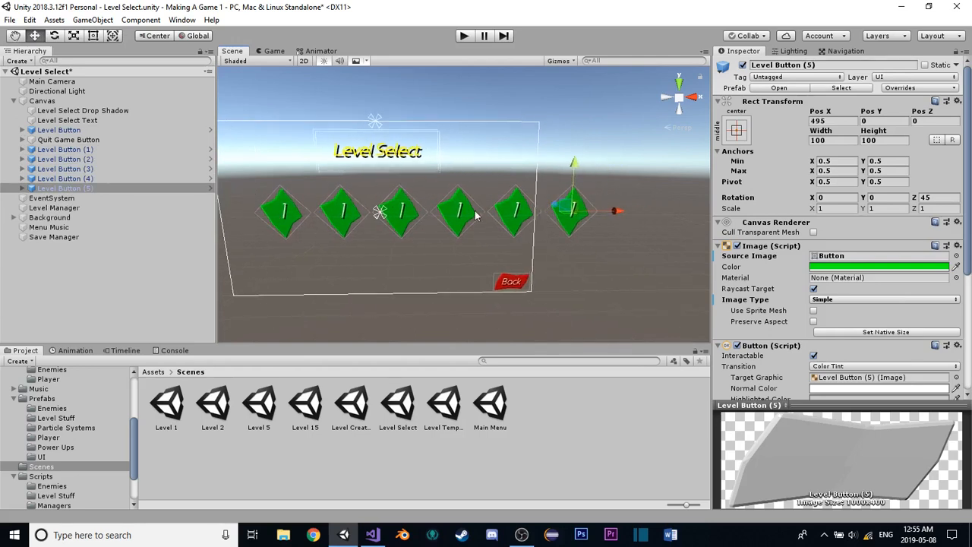
# Extend the row with four more evenly spaced level button duplicates, placing the last one at X 1087
pyautogui.hotkey('ctrl', 'd')
pyautogui.hotkey('ctrl', 'd')
pyautogui.moveTo(612, 211); pyautogui.dragTo(710, 213)
pyautogui.moveTo(710, 213); pyautogui.dragTo(558, 229, button='middle')
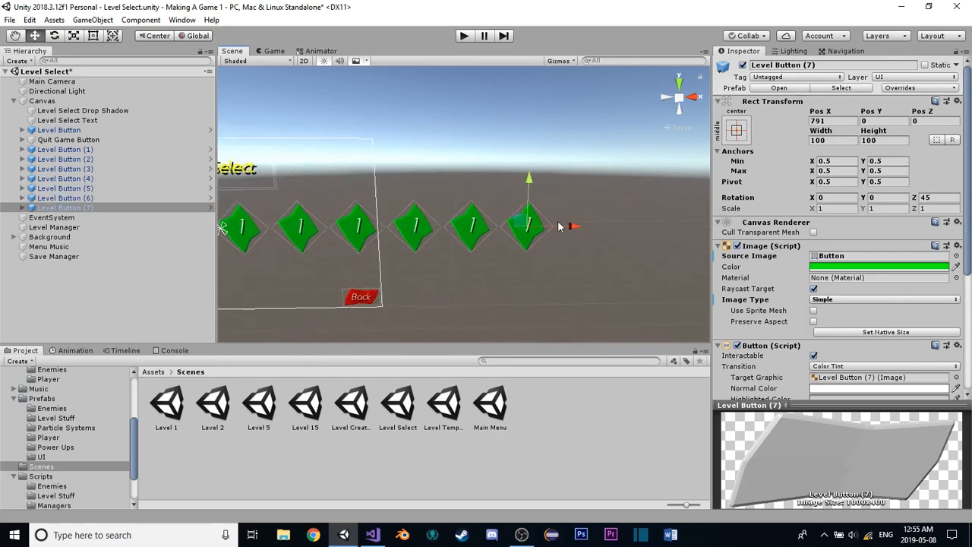
pyautogui.hotkey('ctrl', 'd')
pyautogui.moveTo(574, 227); pyautogui.dragTo(682, 221)
pyautogui.hotkey('ctrl', 'd')
pyautogui.moveTo(423, 198); pyautogui.dragTo(473, 170, button='middle')
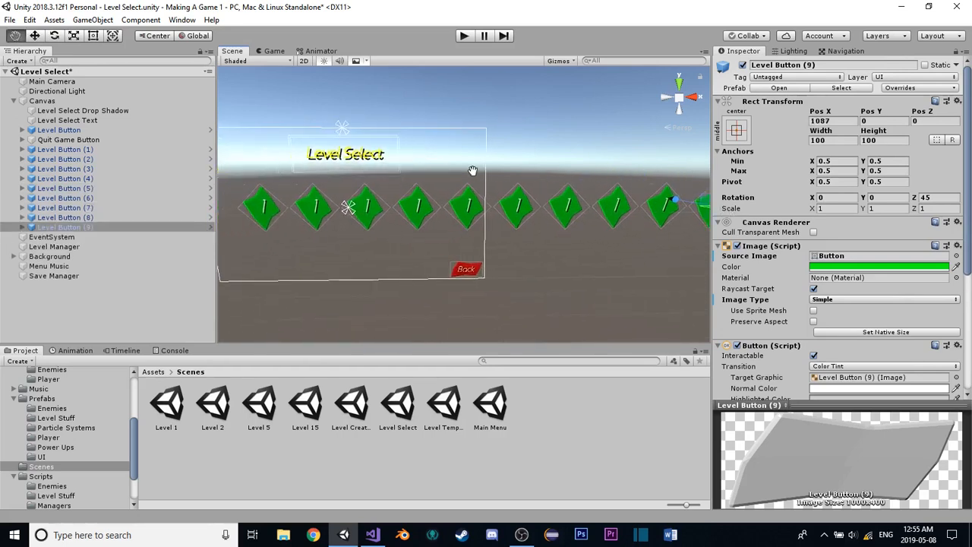
# Select all ten level buttons without the Quit Game Button and duplicate them as a second row
pyautogui.keyDown('shift'); pyautogui.click(108, 149); pyautogui.keyUp('shift')
pyautogui.keyDown('ctrl'); pyautogui.click(68, 130); pyautogui.keyUp('ctrl')
pyautogui.press('f')
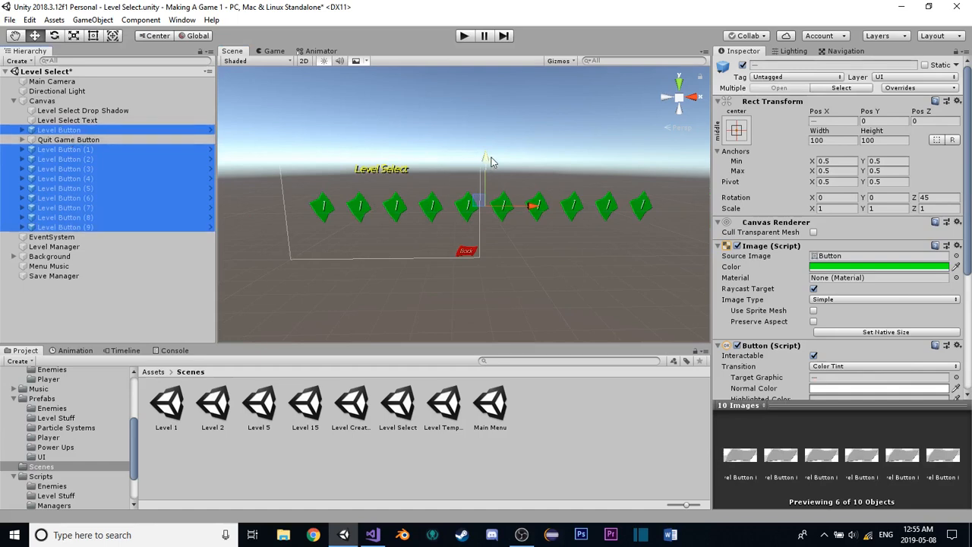
pyautogui.hotkey('ctrl', 'd')
# Try moving the duplicated row of buttons down to Y -138, and undo the move
pyautogui.moveTo(488, 164); pyautogui.dragTo(518, 236)
pyautogui.scroll(4, 520, 214)
pyautogui.scroll(2, 509, 219)
pyautogui.click(121, 236)
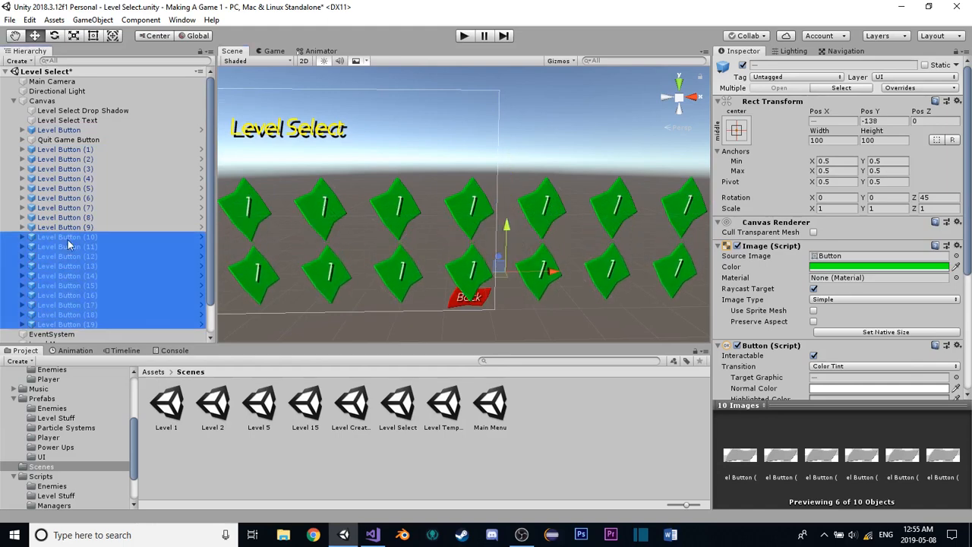
pyautogui.hotkey('ctrl', 'z')
pyautogui.hotkey('ctrl', 'z')
# Set the Move Y snap increment to 50 and snap-move the duplicated row of buttons down to Y -148
pyautogui.click(10, 19)
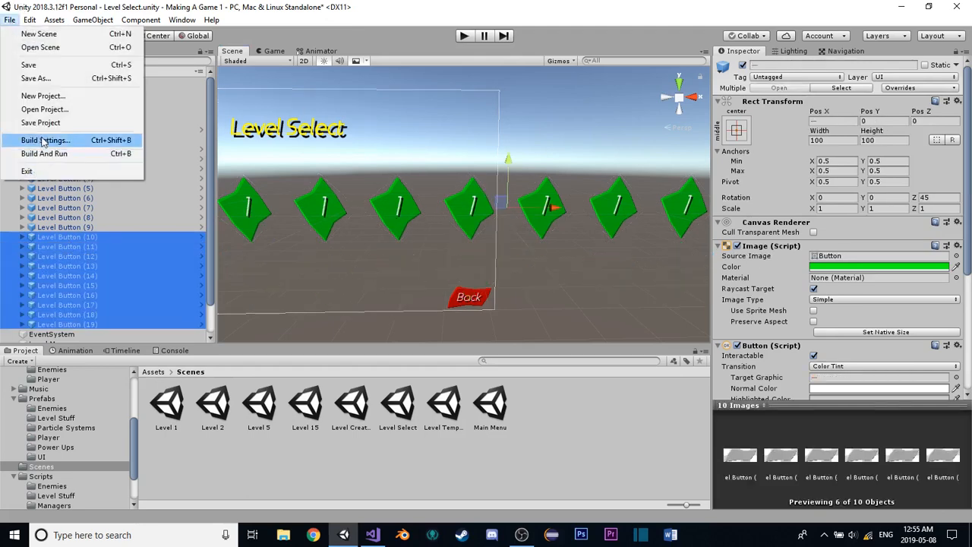
pyautogui.click(30, 19)
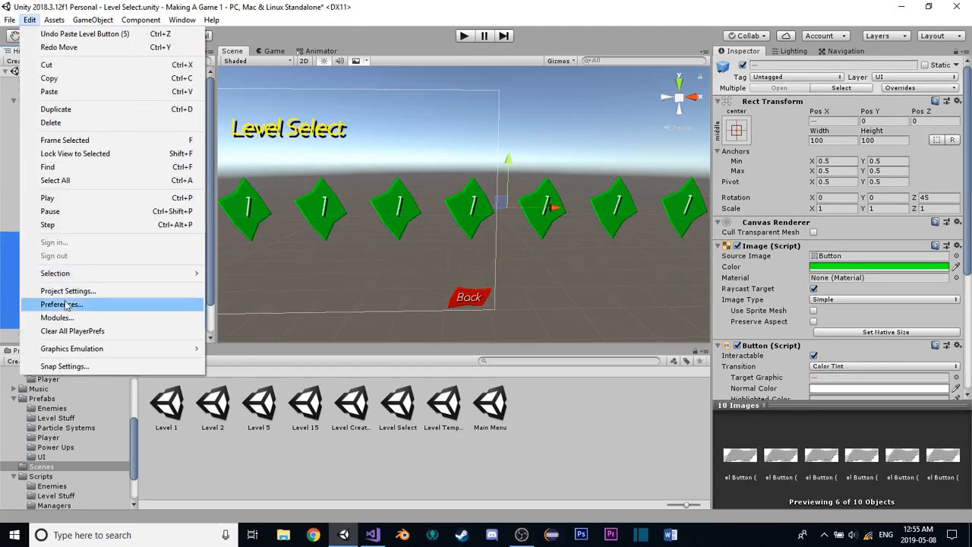
pyautogui.click(65, 366)
pyautogui.click(368, 49)
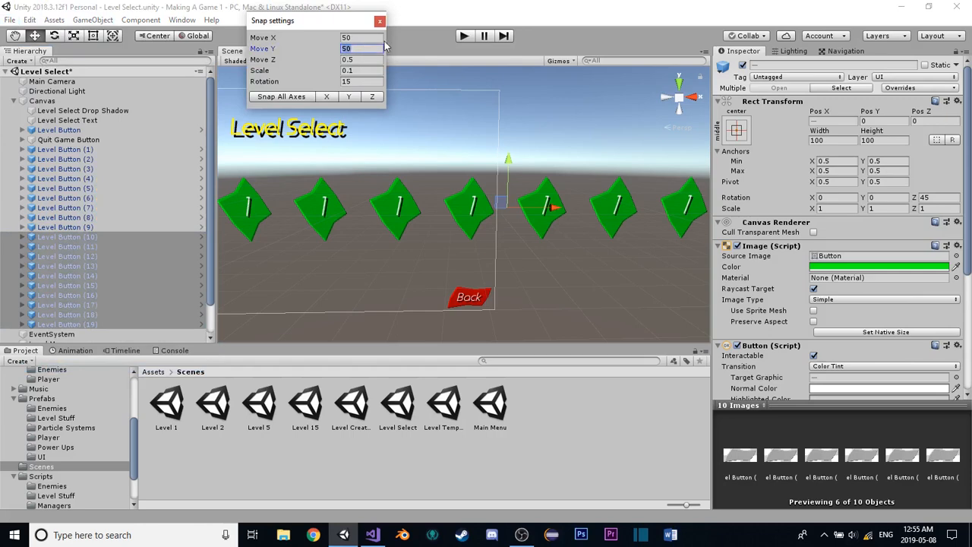
pyautogui.click(415, 51)
pyautogui.keyDown('ctrl'); pyautogui.moveTo(508, 167); pyautogui.dragTo(511, 229); pyautogui.keyUp('ctrl')
pyautogui.moveTo(511, 228); pyautogui.dragTo(506, 173, button='middle')
pyautogui.scroll(-4, 505, 174)
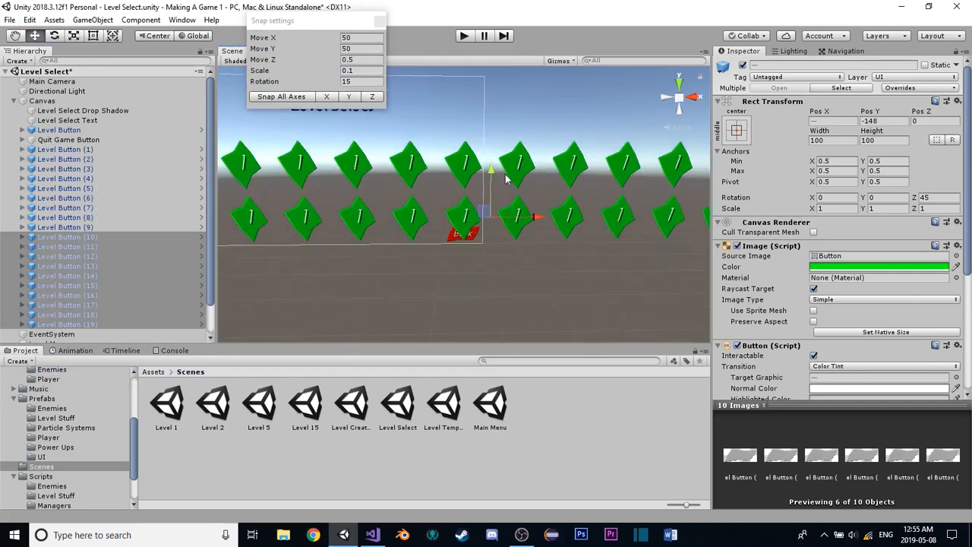
# Duplicate the second row of level buttons and snap-move the copies down to Y -296 as a third row
pyautogui.hotkey('ctrl', 'd')
pyautogui.keyDown('ctrl'); pyautogui.moveTo(493, 170); pyautogui.dragTo(503, 221); pyautogui.keyUp('ctrl')
pyautogui.scroll(-3, 503, 221)
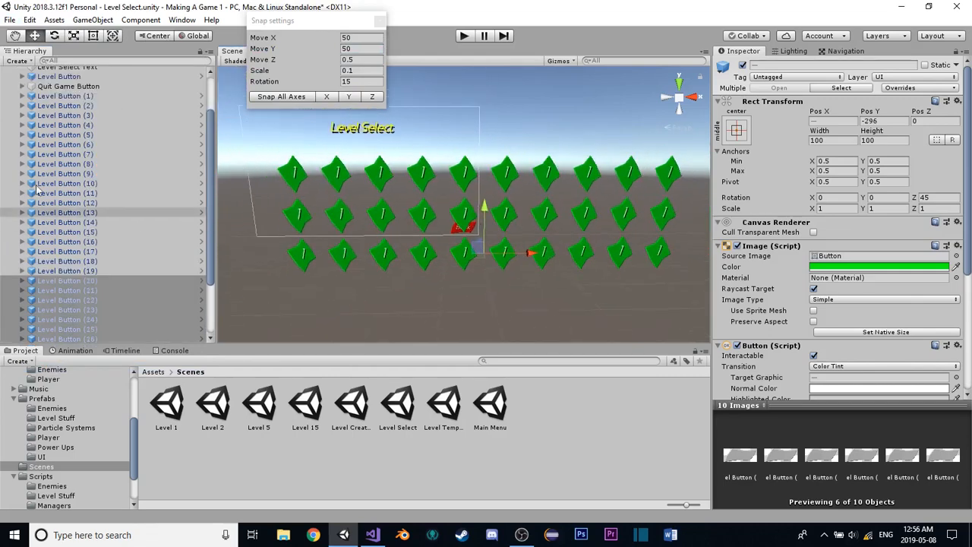
# Select all thirty level buttons without the Quit Game Button, and reset the Move X and Move Y snap increments to 0.5
pyautogui.keyDown('shift'); pyautogui.click(67, 85); pyautogui.keyUp('shift')
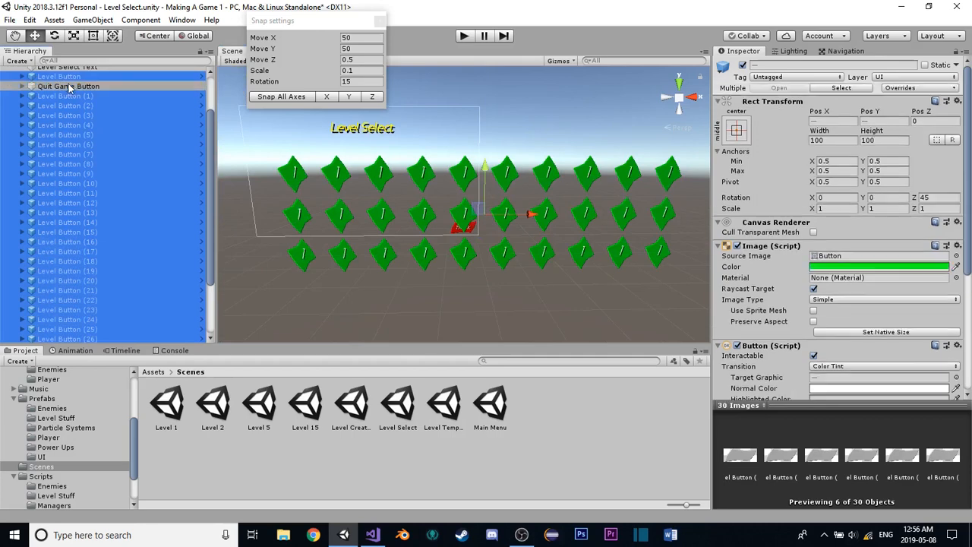
pyautogui.moveTo(446, 168); pyautogui.dragTo(471, 180, button='middle')
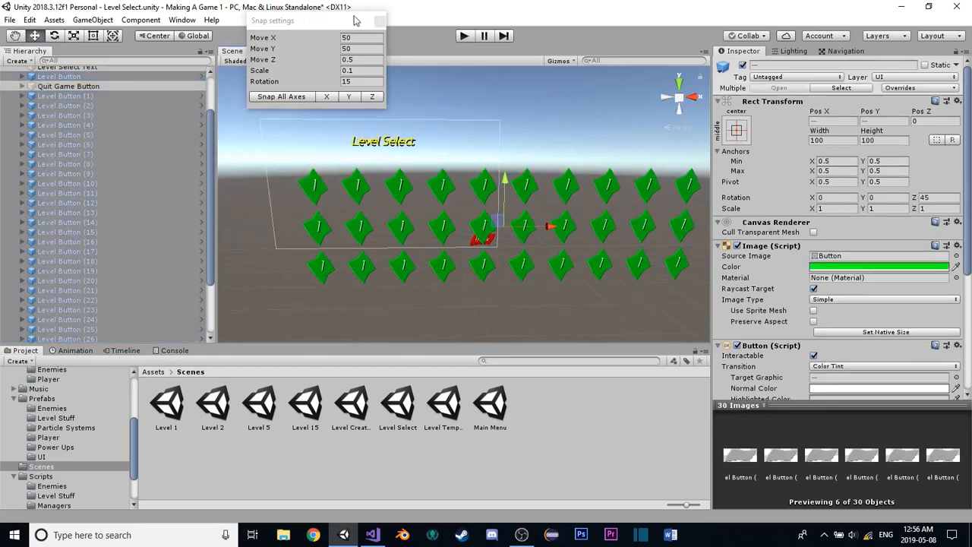
pyautogui.moveTo(354, 21); pyautogui.dragTo(688, 31)
pyautogui.click(687, 49)
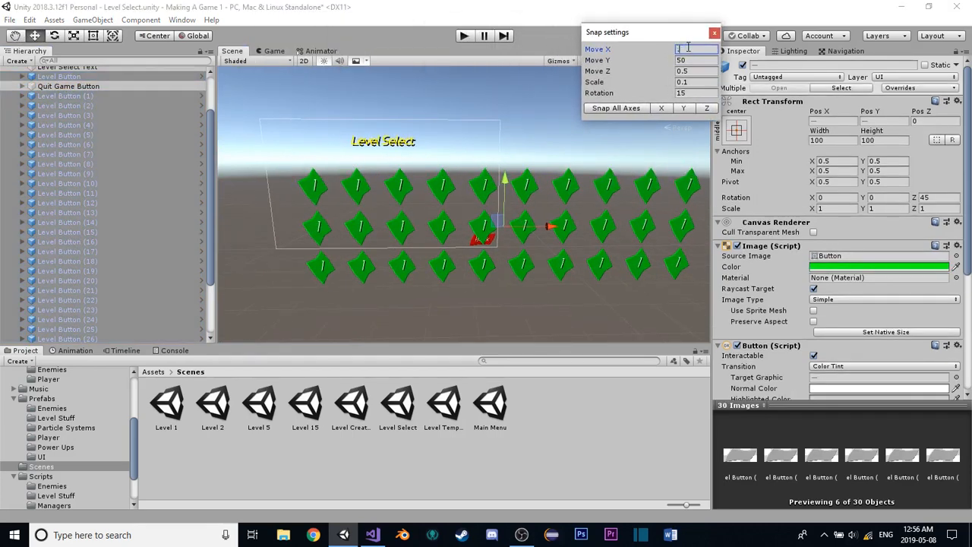
pyautogui.write('.5')
pyautogui.click(704, 60)
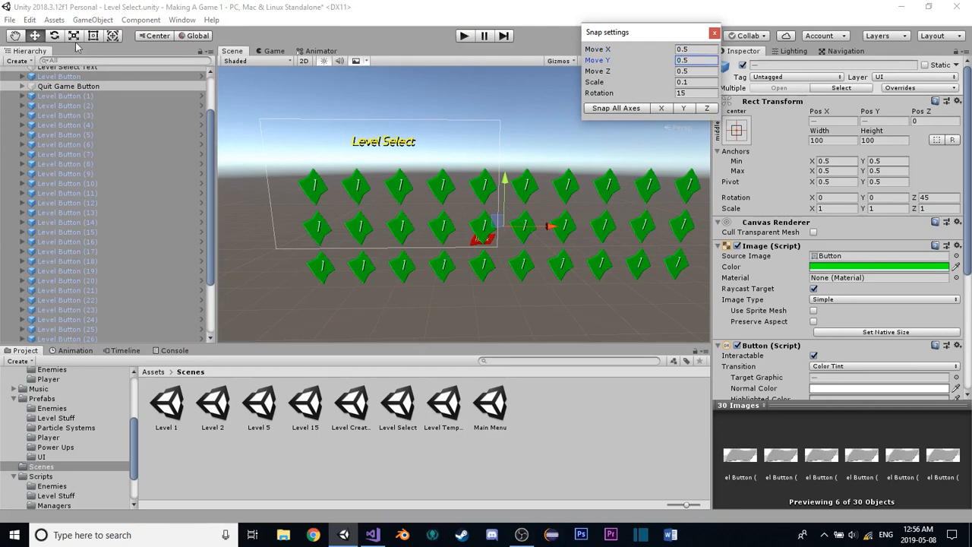
pyautogui.click(713, 33)
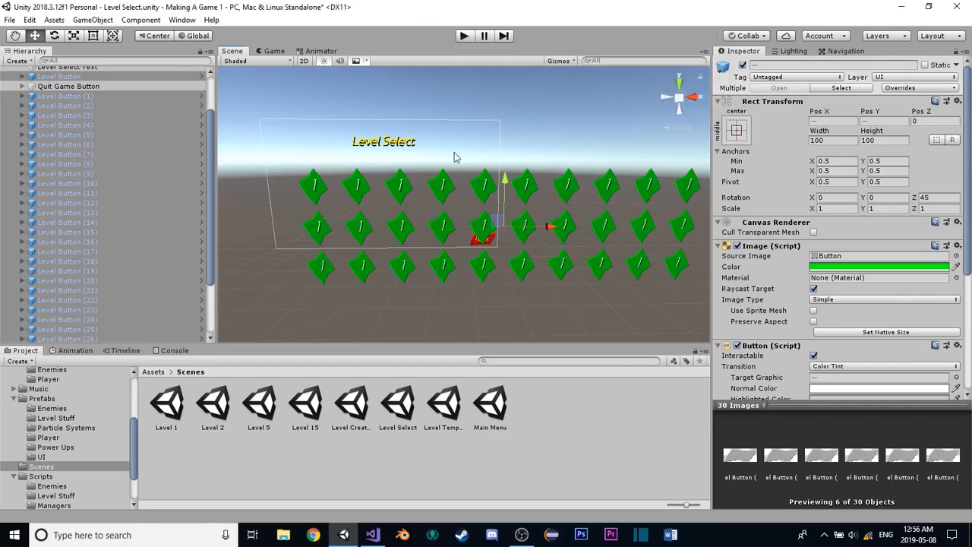
# Scale all thirty level buttons to 0.5, centre the grid below the Level Select title, and preview it in the Game view
pyautogui.click(93, 35)
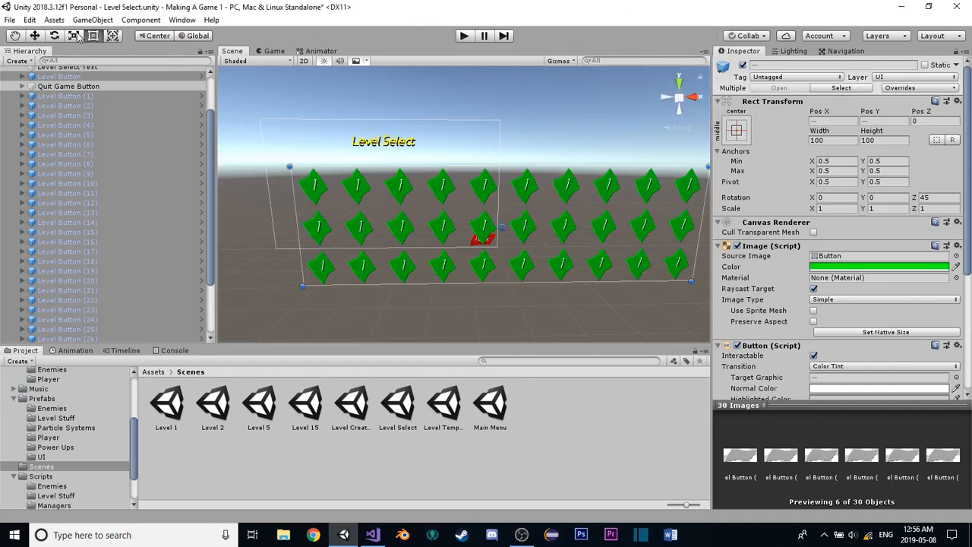
pyautogui.click(74, 36)
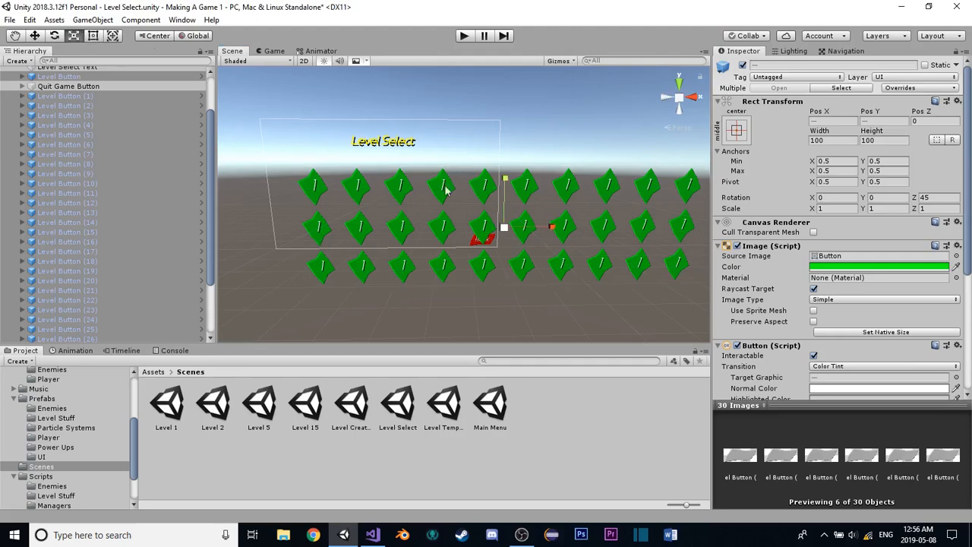
pyautogui.moveTo(505, 227); pyautogui.dragTo(360, 173)
pyautogui.scroll(1, 479, 222)
pyautogui.press('w')
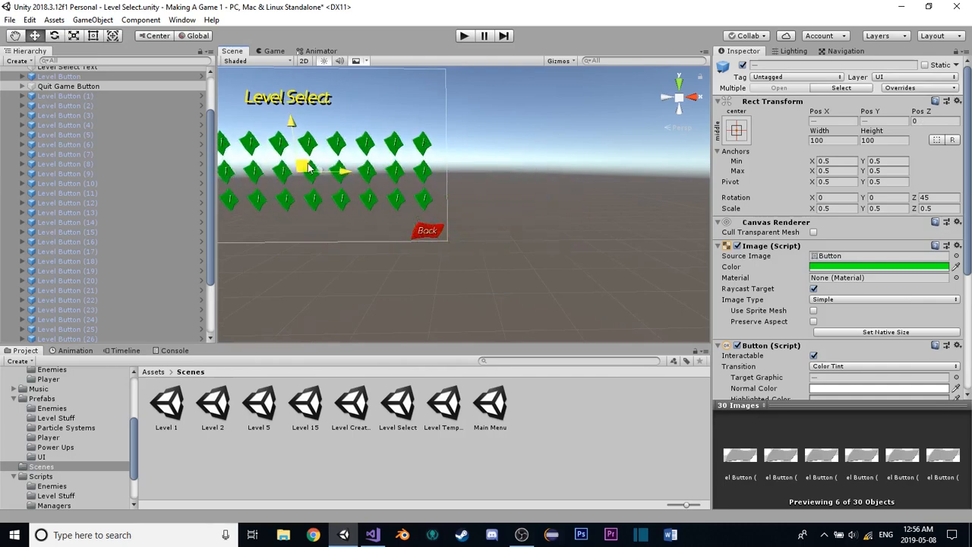
pyautogui.moveTo(360, 173); pyautogui.dragTo(417, 191, button='middle')
pyautogui.click(275, 51)
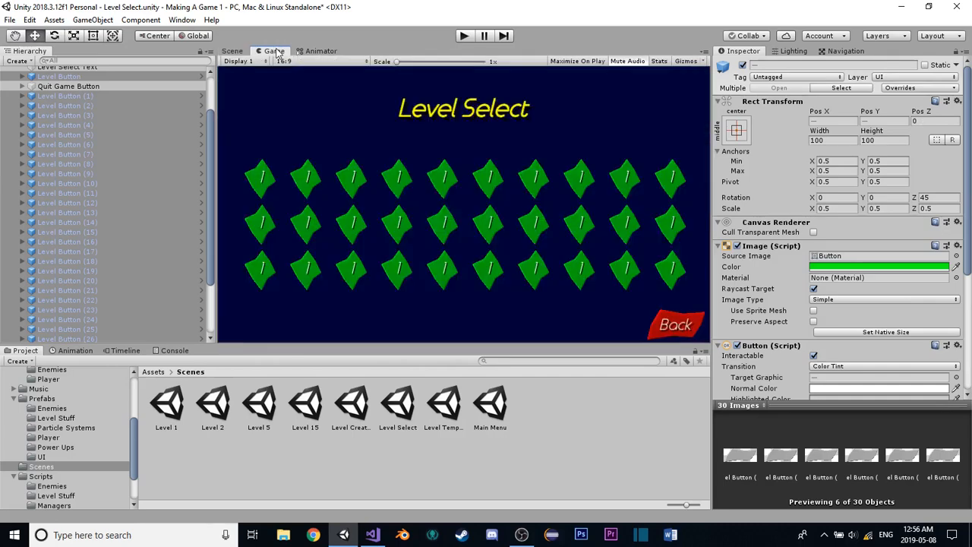
# Move the whole grid of level buttons slightly up on the canvas and check the layout in the Game view
pyautogui.click(231, 51)
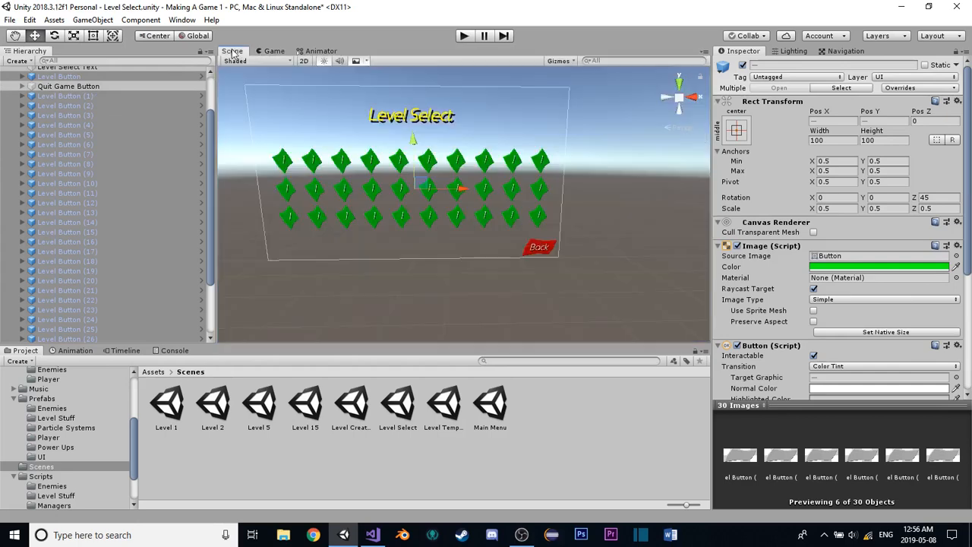
pyautogui.keyDown('alt'); pyautogui.moveTo(357, 114); pyautogui.dragTo(541, 186); pyautogui.keyUp('alt')
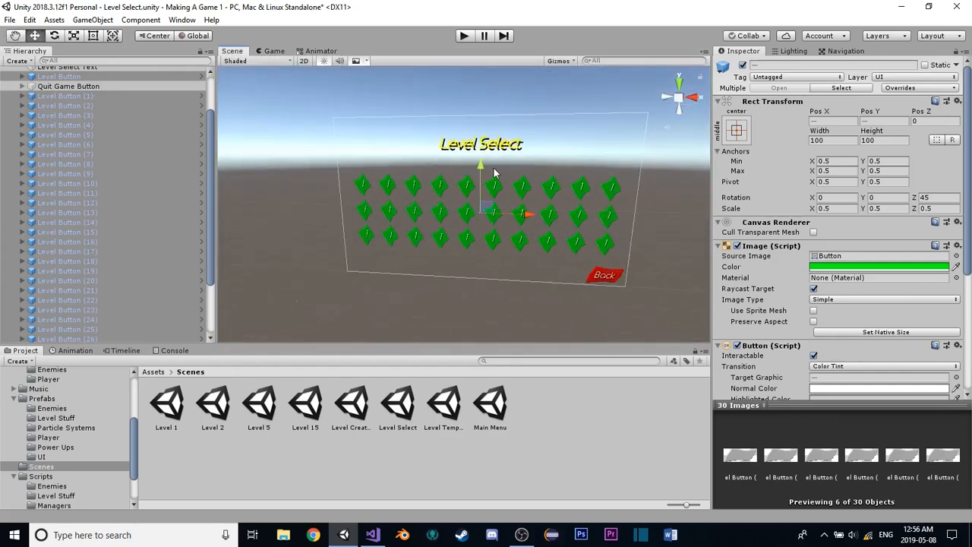
pyautogui.moveTo(482, 165); pyautogui.dragTo(482, 160)
pyautogui.click(272, 51)
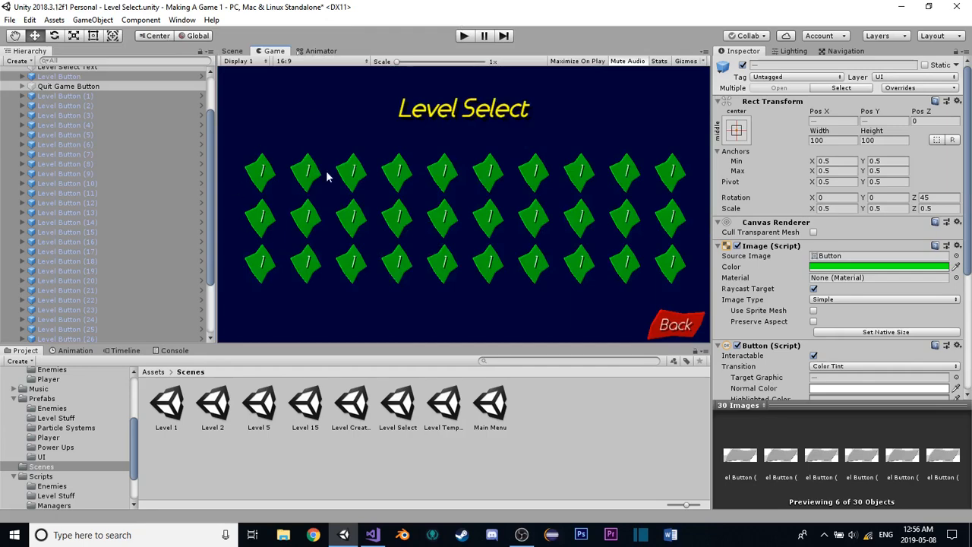
# Reorder the Canvas children so that the Quit Game Button comes after Level Button (29)
pyautogui.rightClick(174, 172)
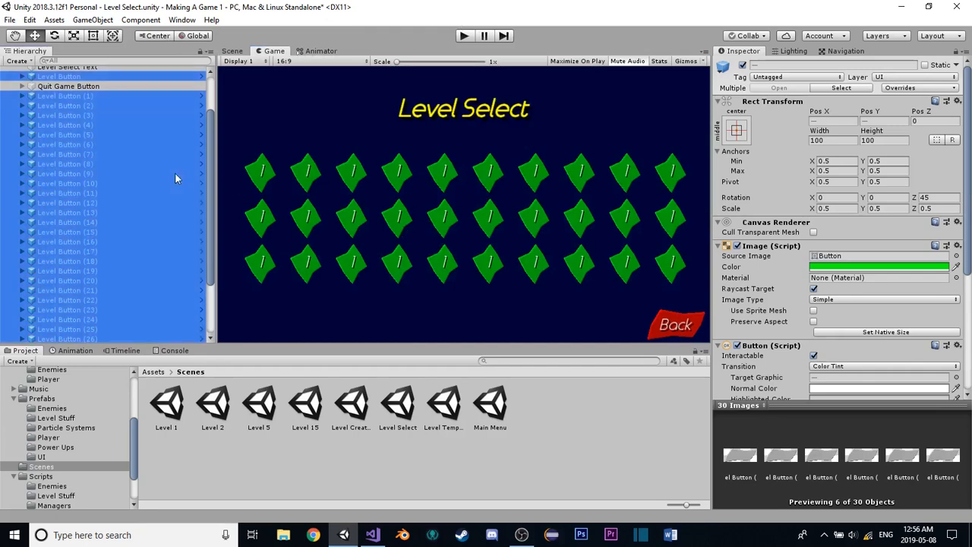
pyautogui.click(148, 140)
pyautogui.moveTo(69, 80); pyautogui.dragTo(73, 297)
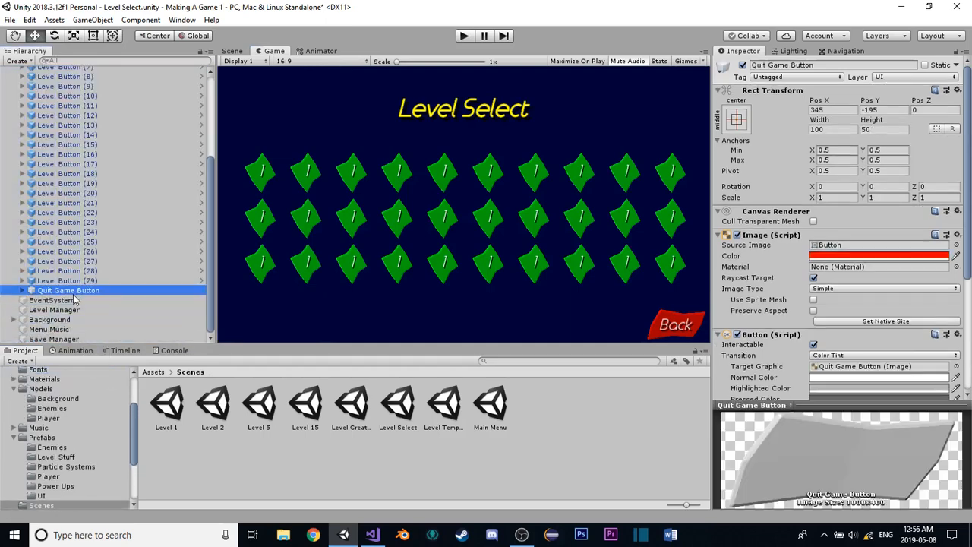
pyautogui.scroll(5, 30, 172)
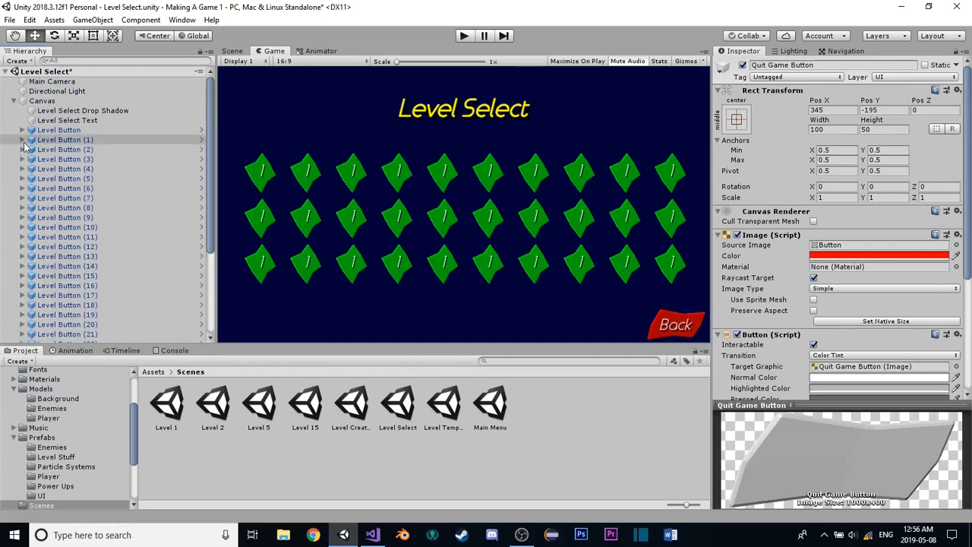
pyautogui.scroll(-5, 35, 159)
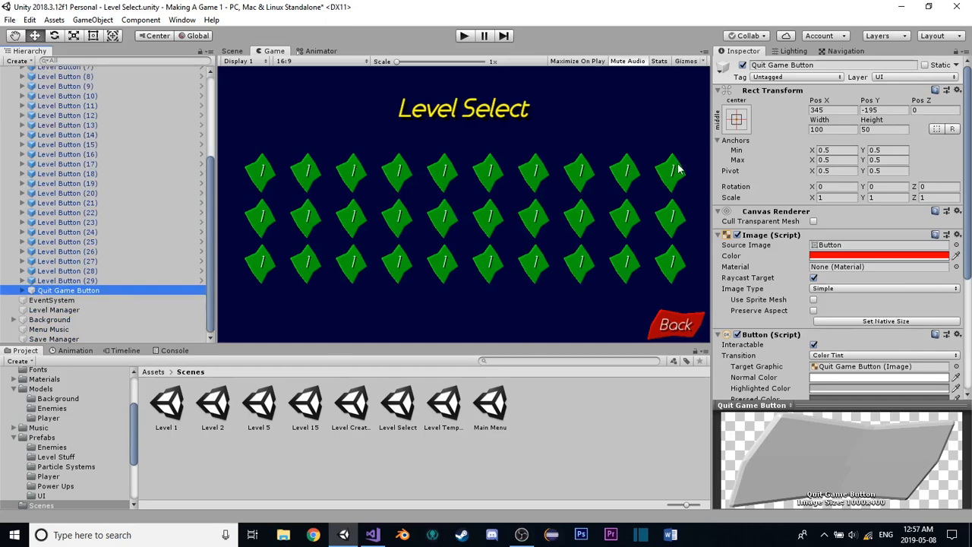
# Inspect the On Click settings of the Quit Game Button and of Level Button (17), and return to the Scene view
pyautogui.scroll(-4, 899, 227)
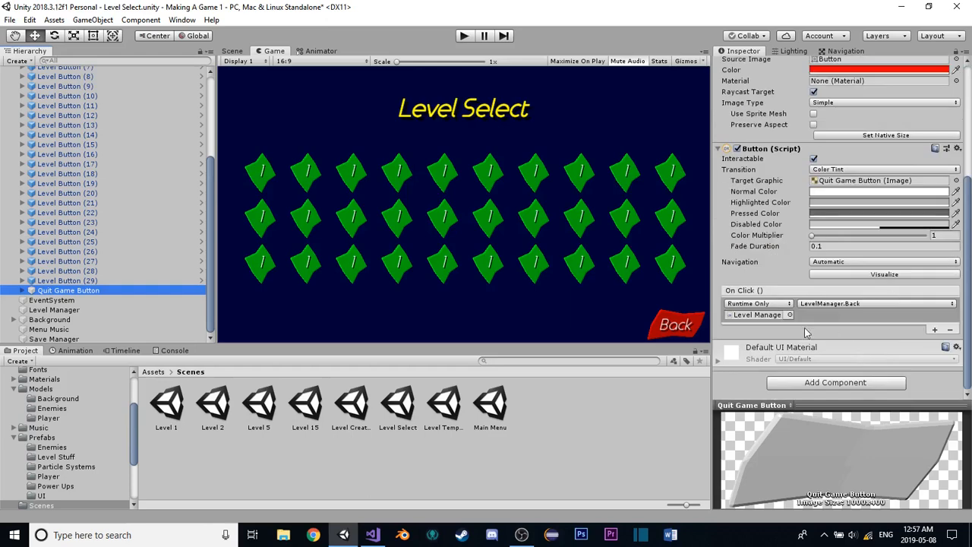
pyautogui.click(187, 165)
pyautogui.click(816, 325)
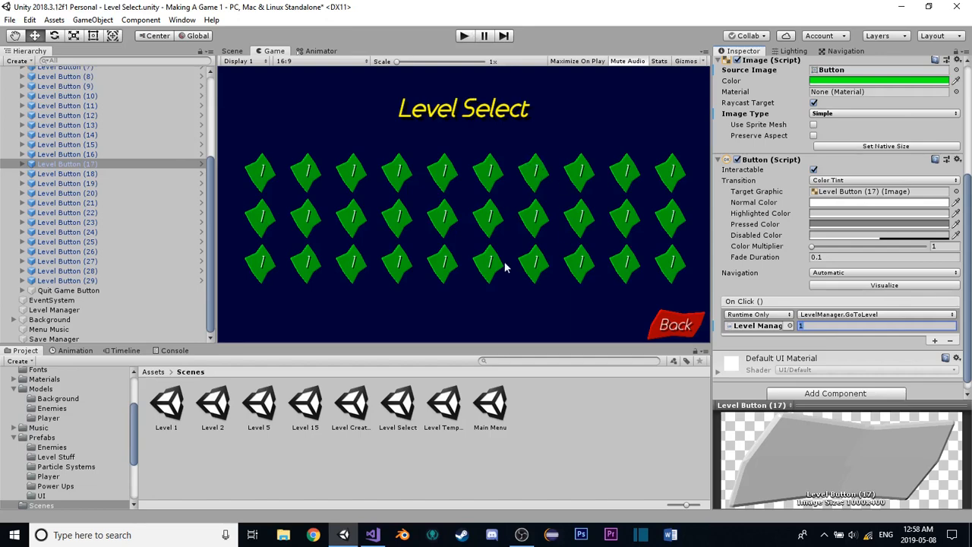
pyautogui.click(233, 52)
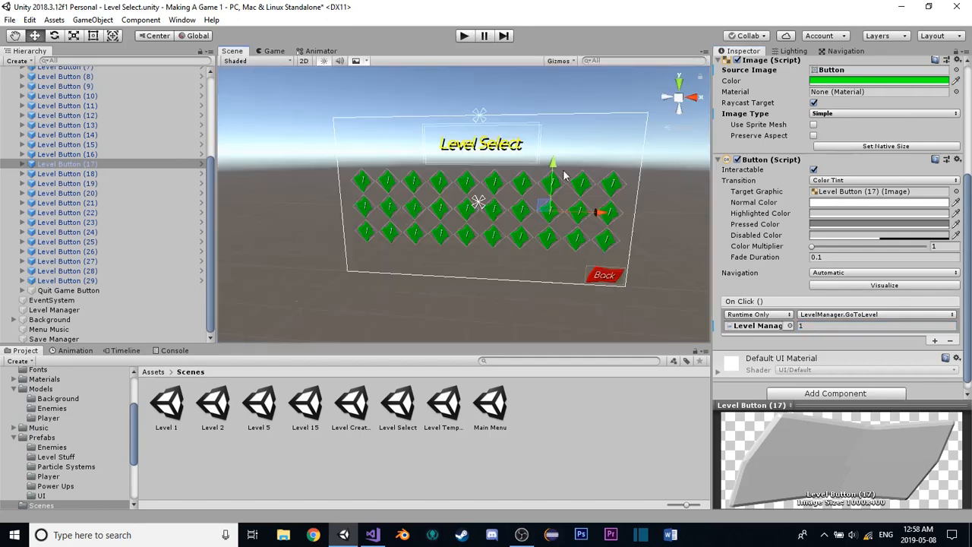